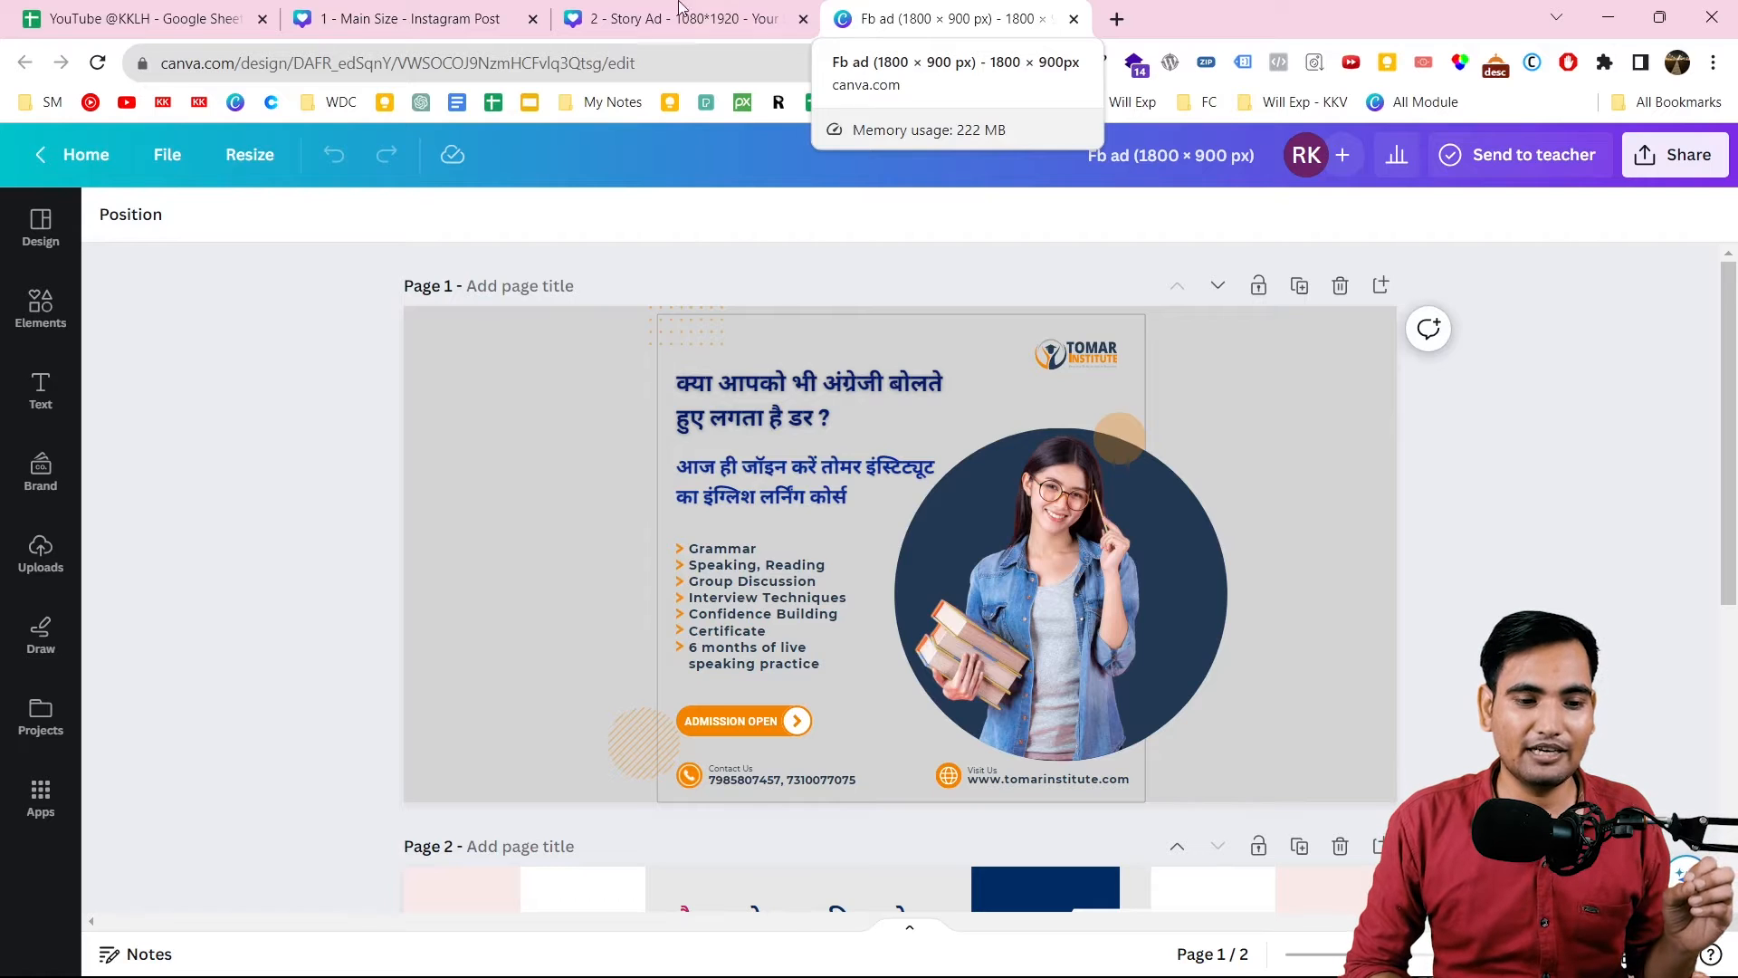
Step: View the "1 - Main Size" design, switch to the other browser window, return to the Canva home page and dismiss the plan-expiry banner
click(410, 18)
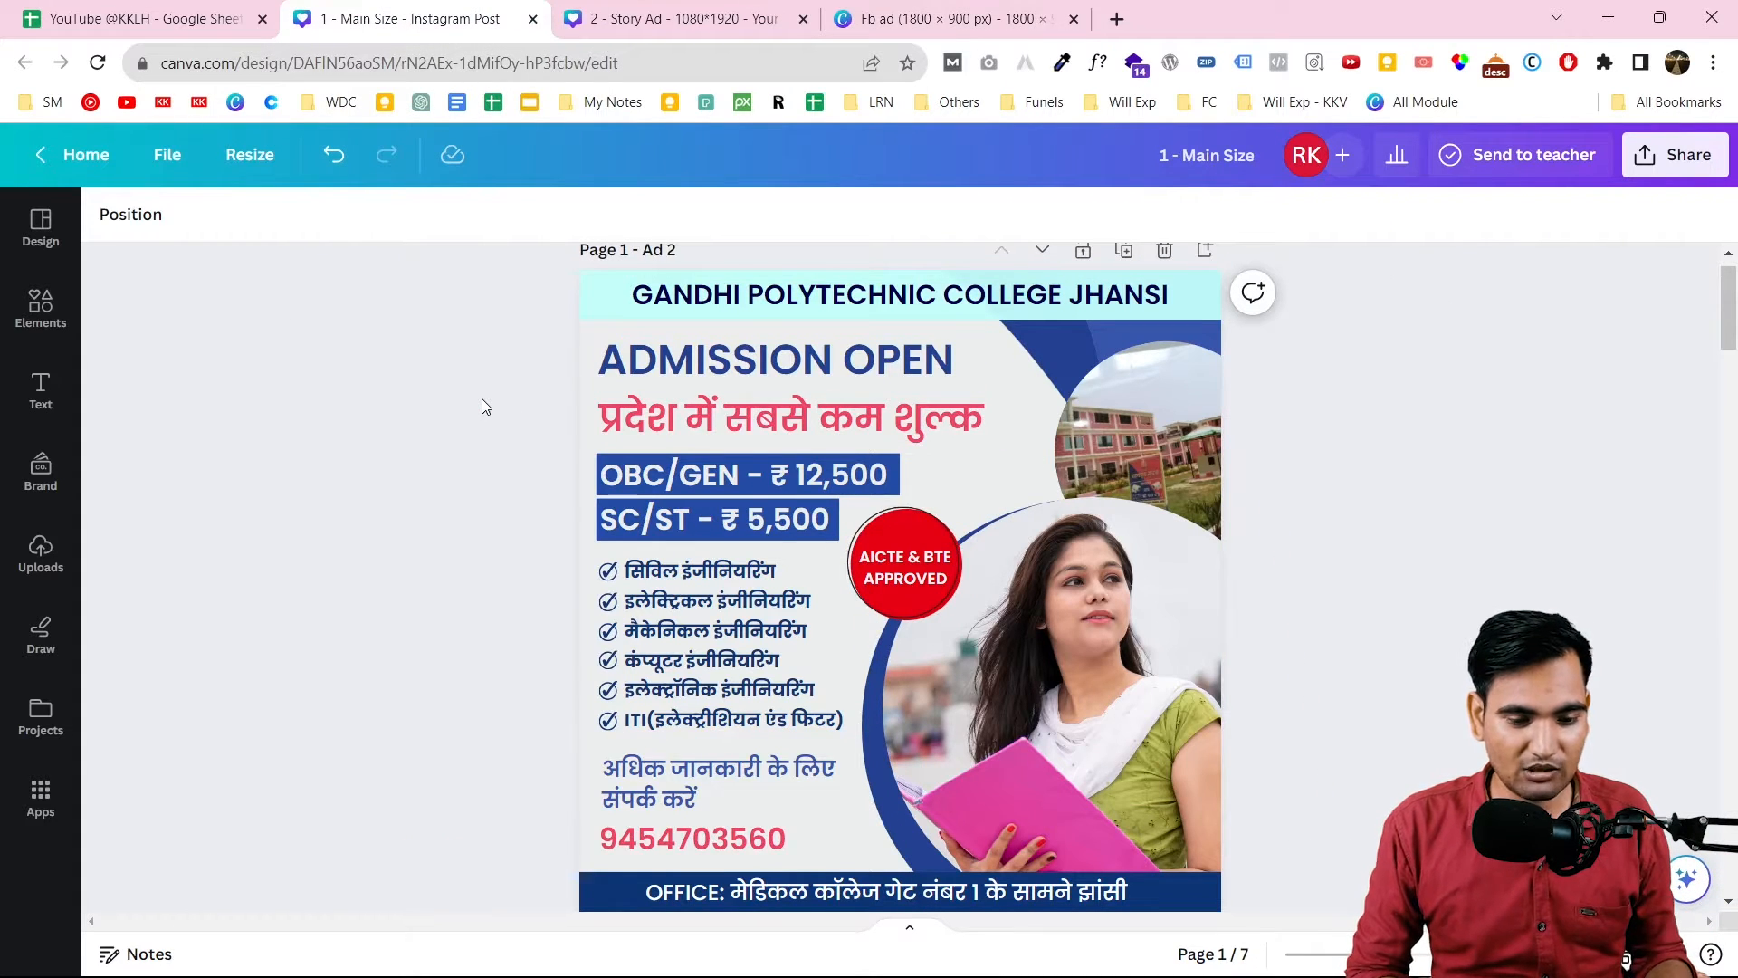
key(alt+Tab)
key(alt+Tab)
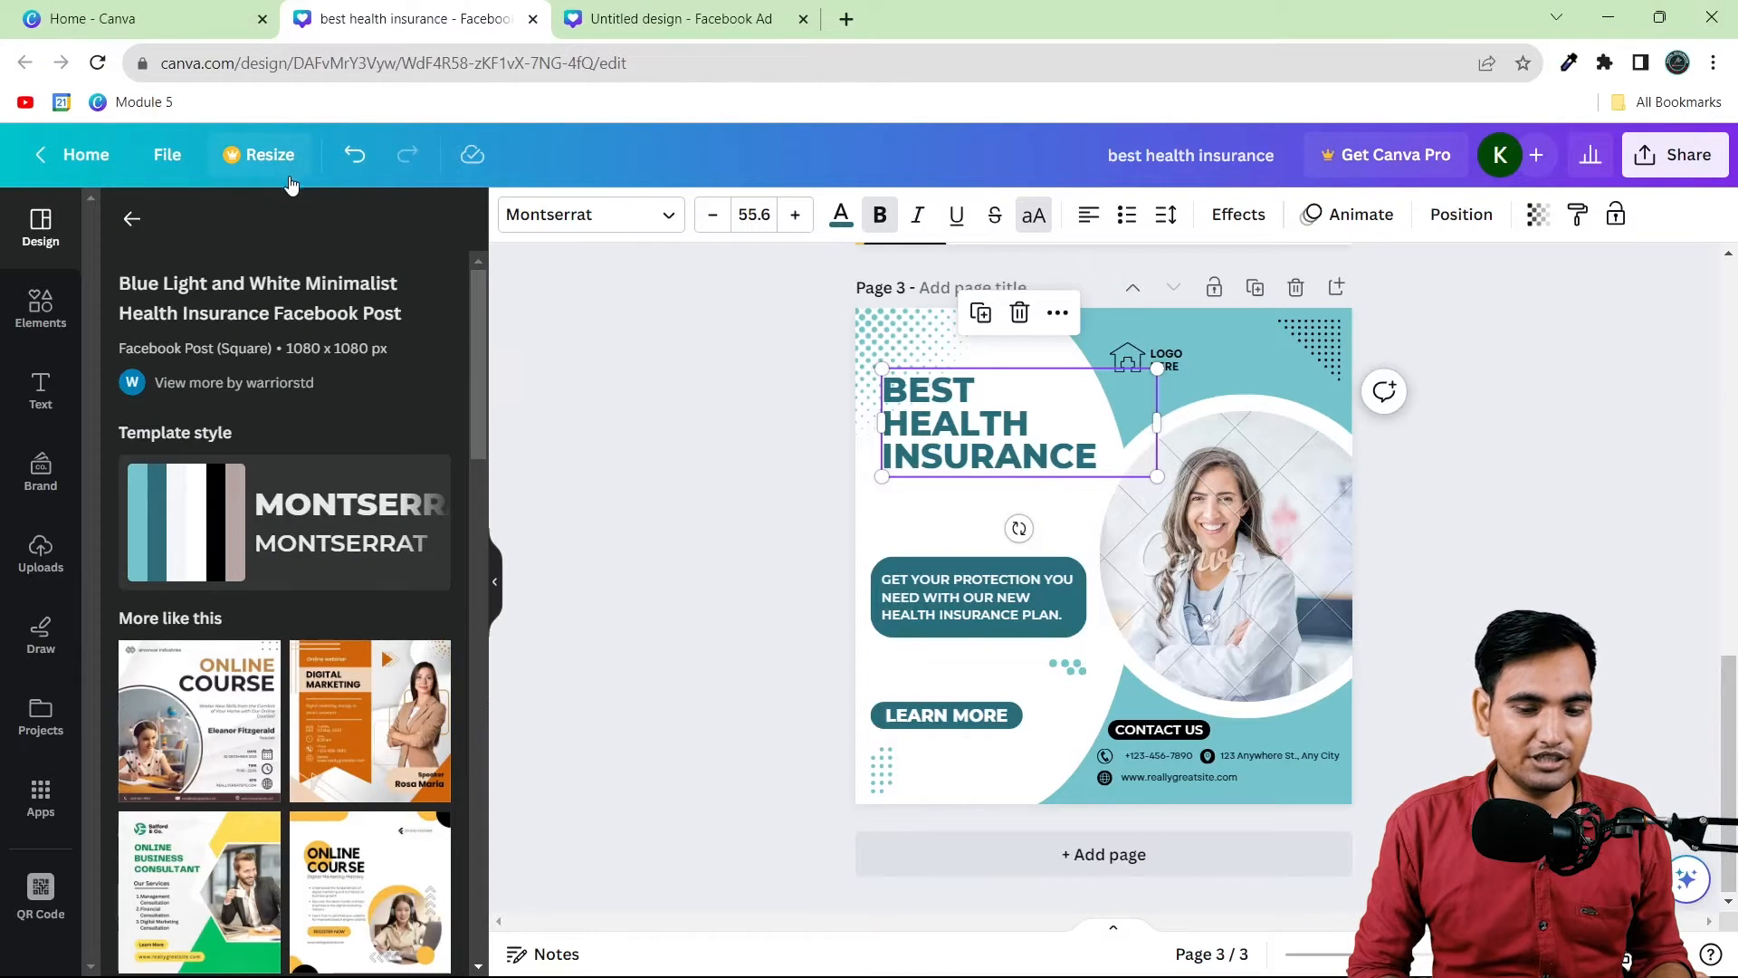
click(84, 168)
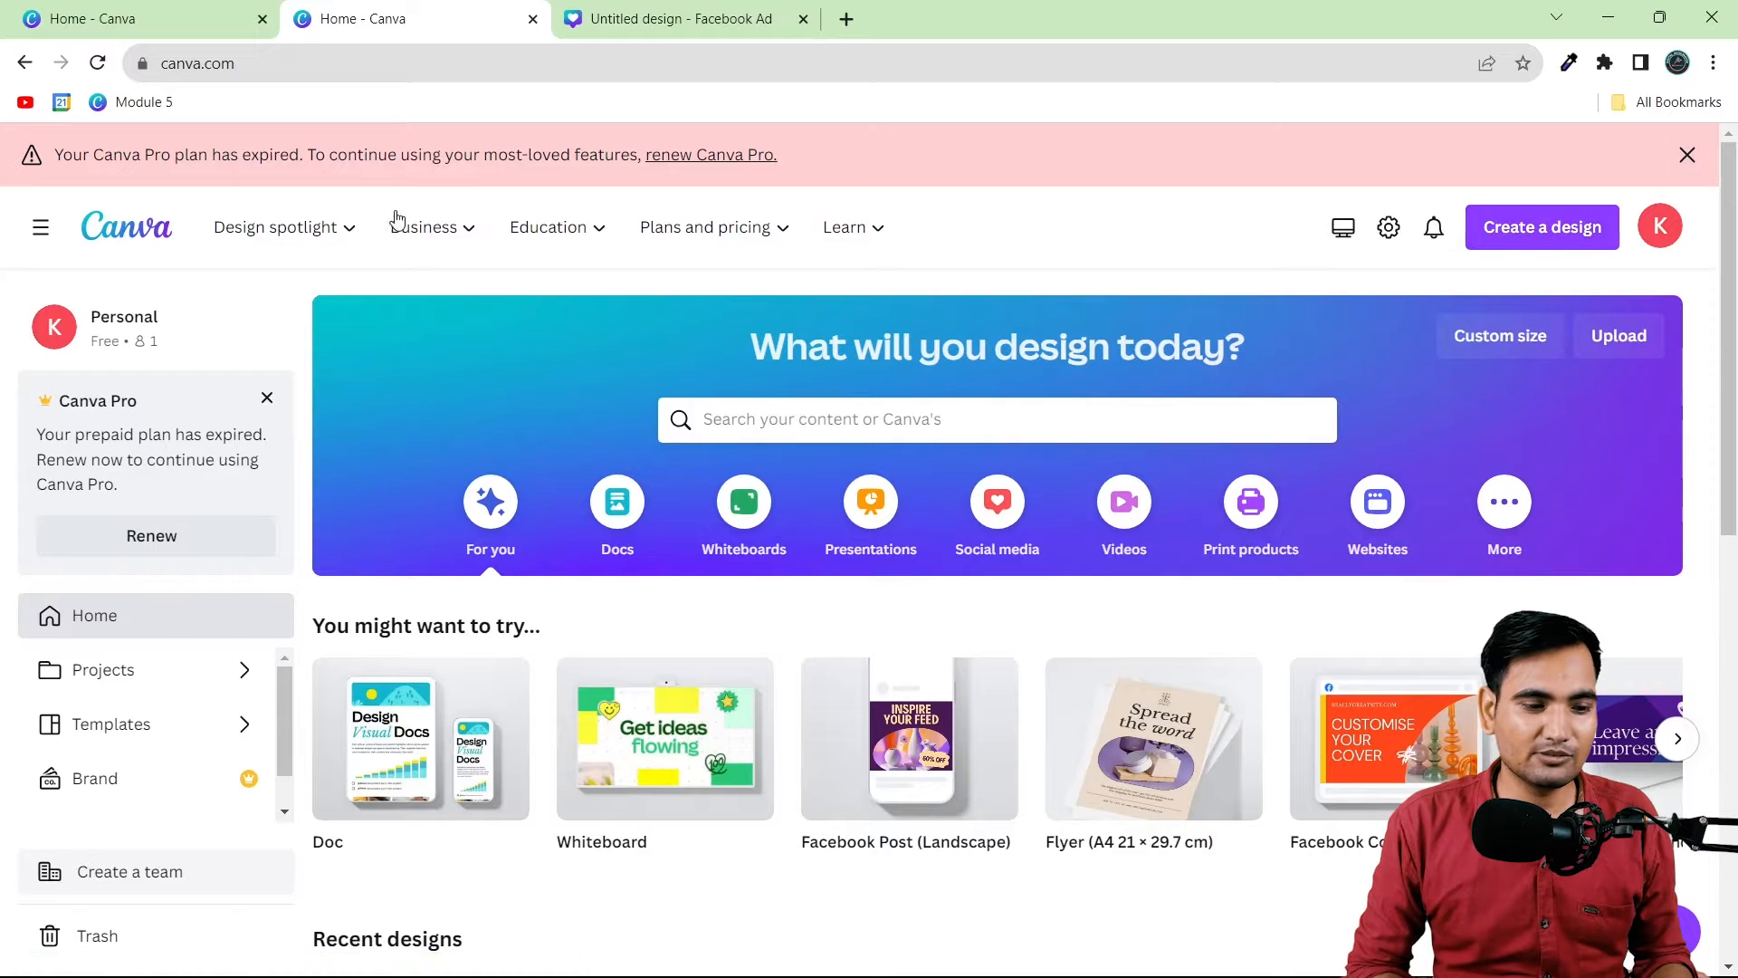
click(1687, 154)
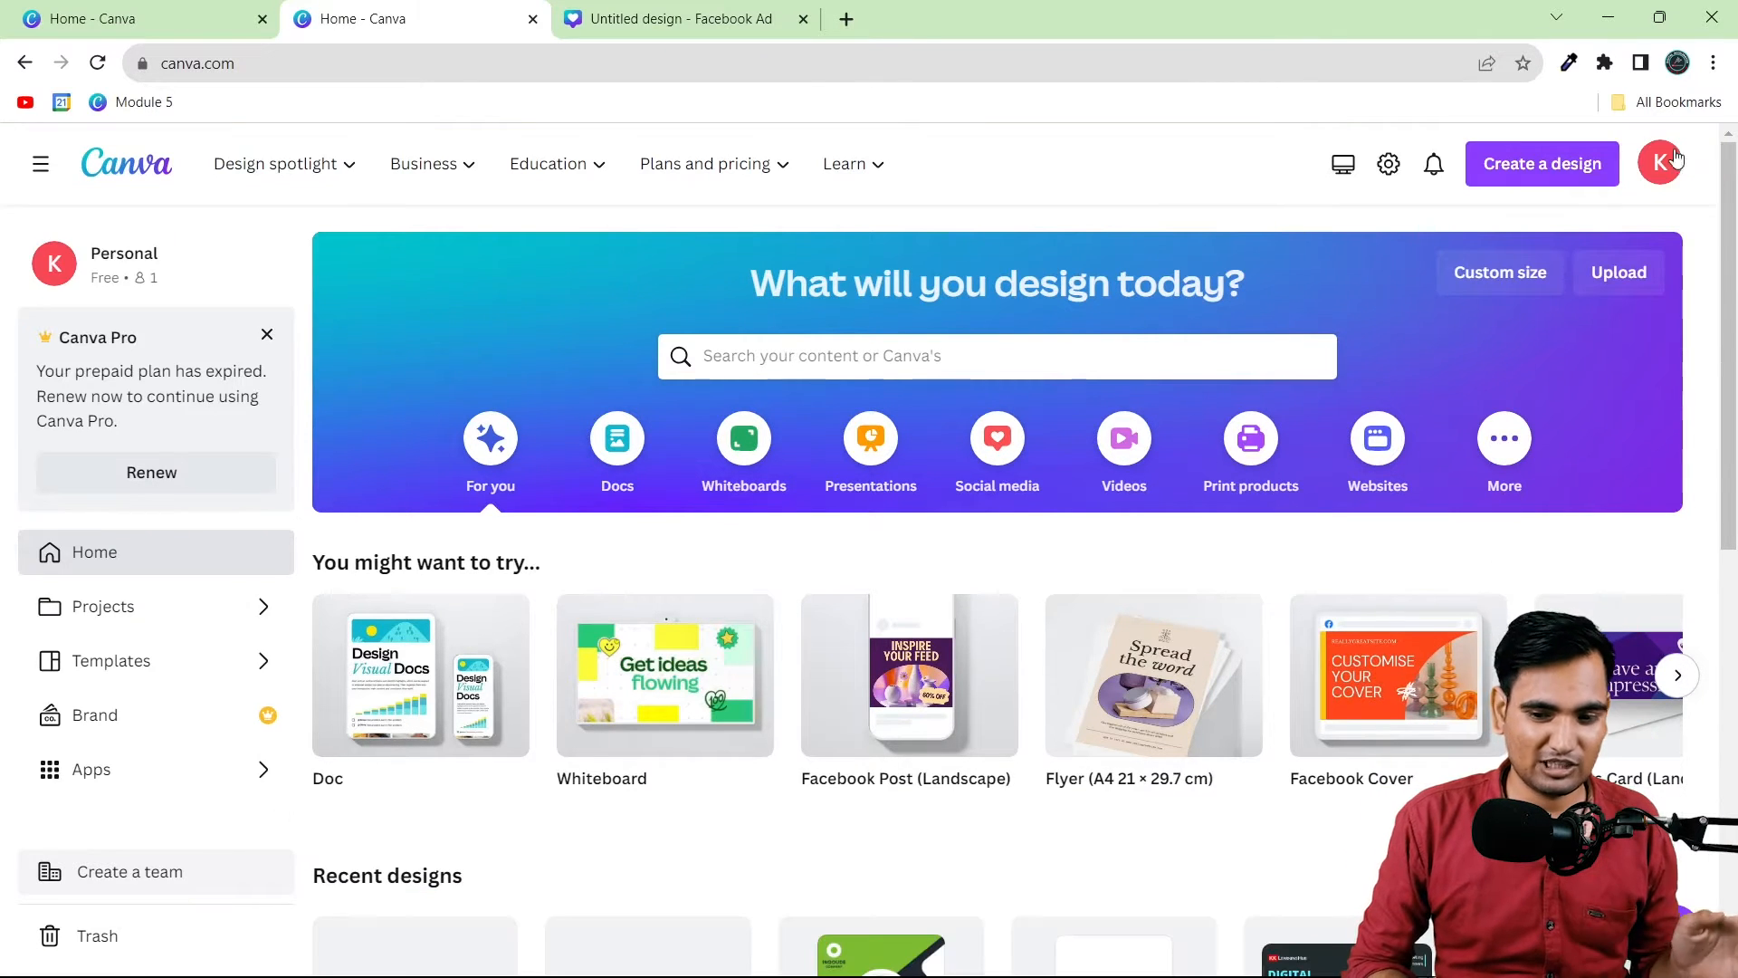
Step: Search the new-design types for "faceboo ad", create a Facebook Feed Ad design and close the leftover home page tab
click(1567, 170)
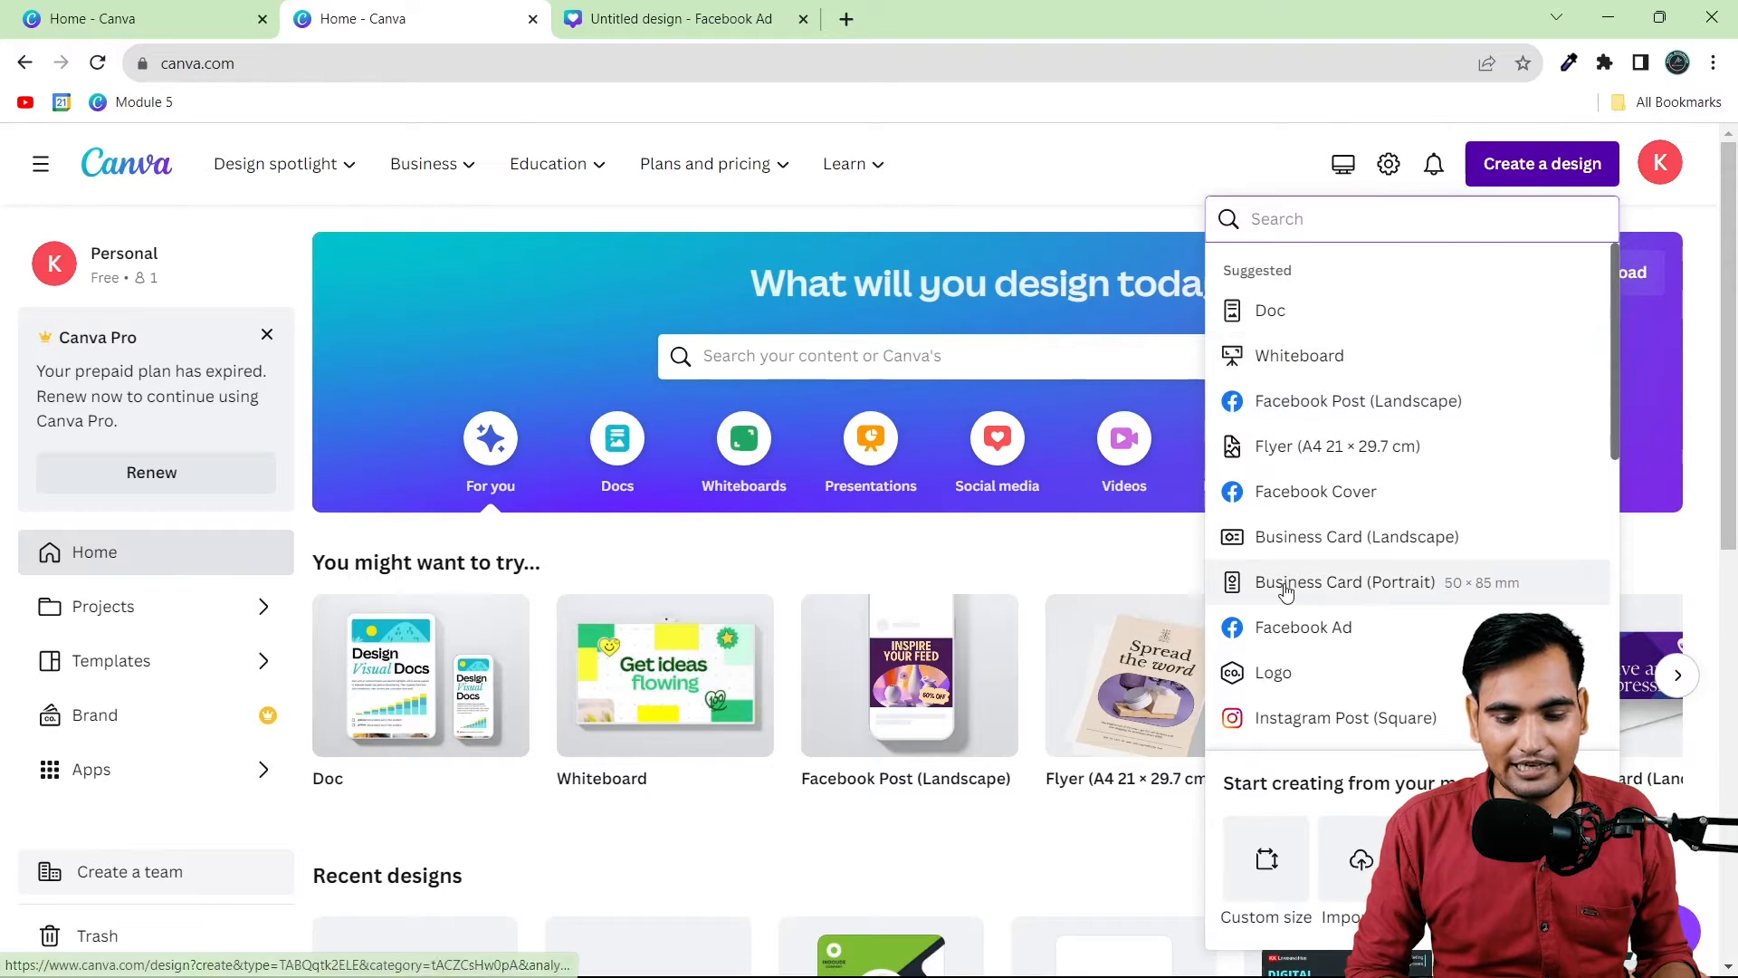
click(1268, 858)
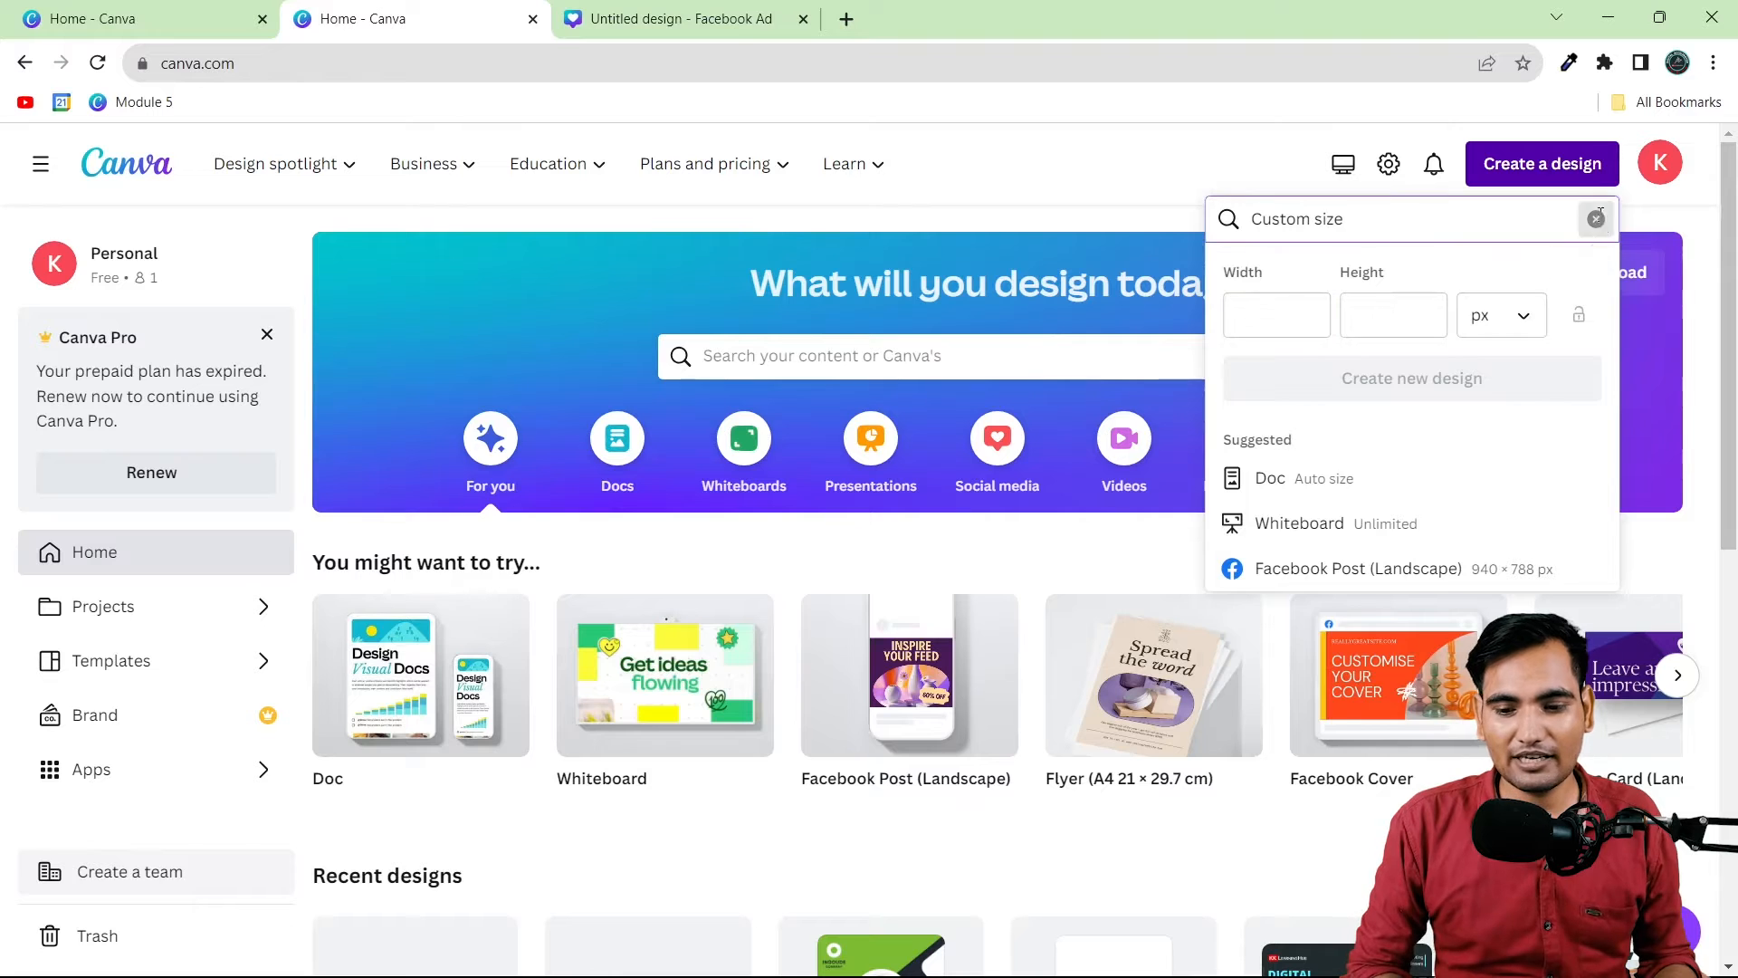
click(1595, 219)
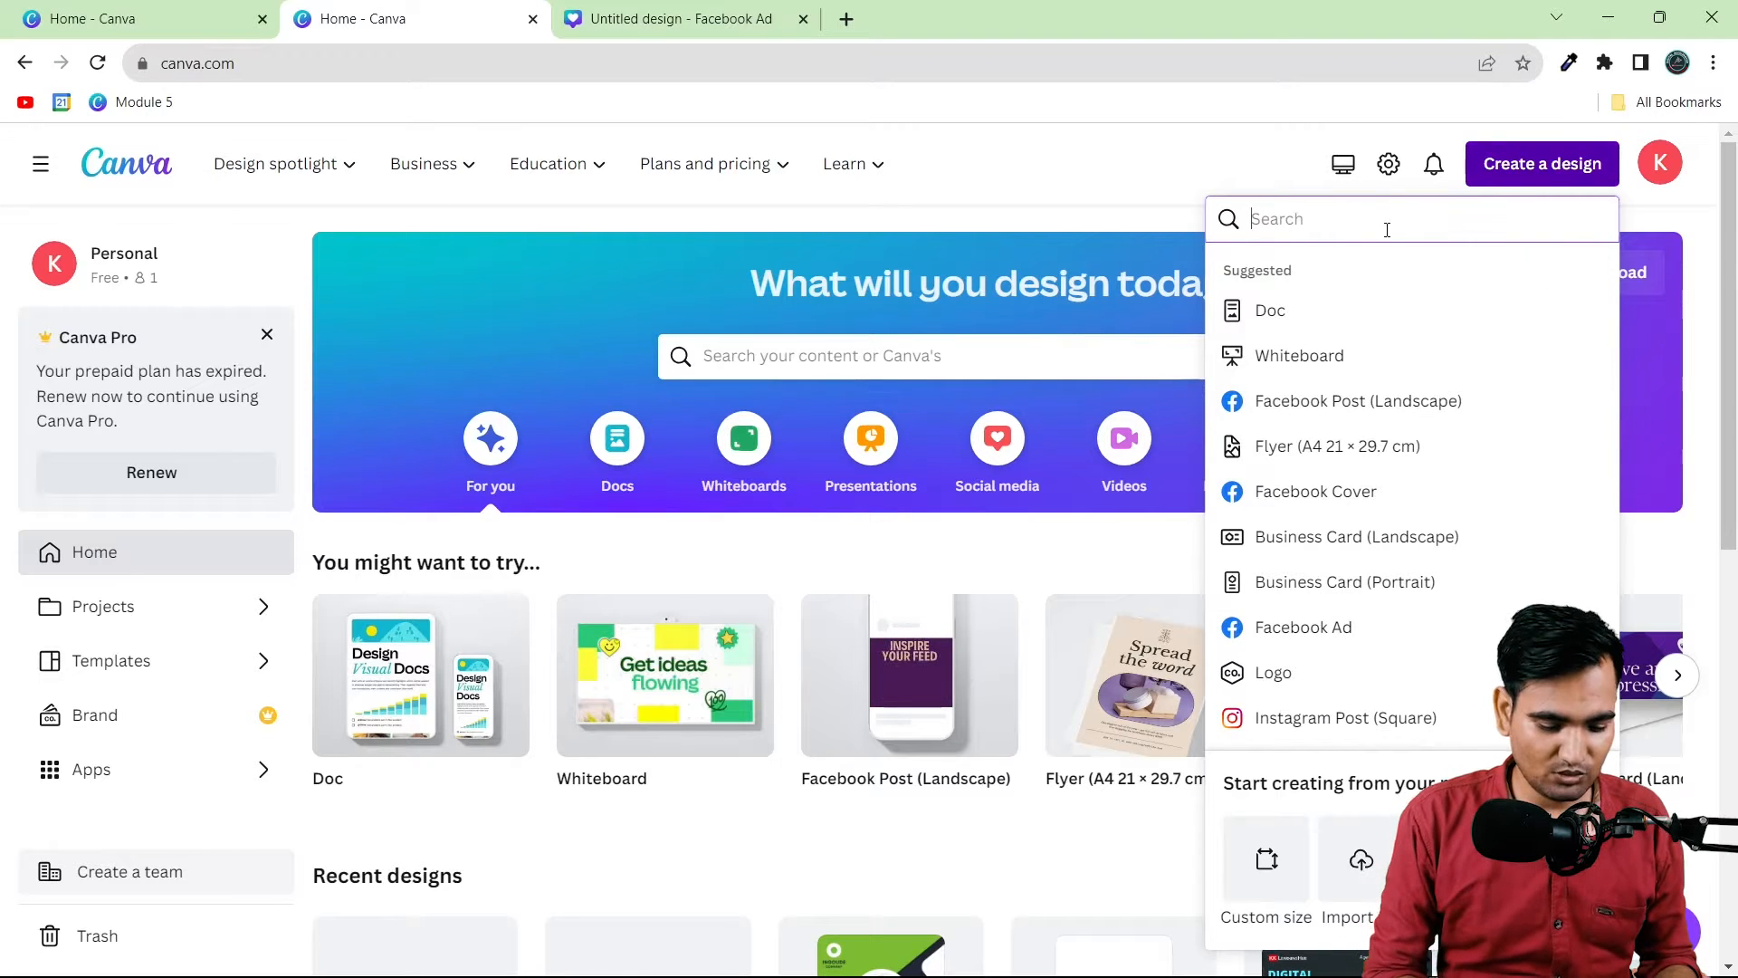
text(face)
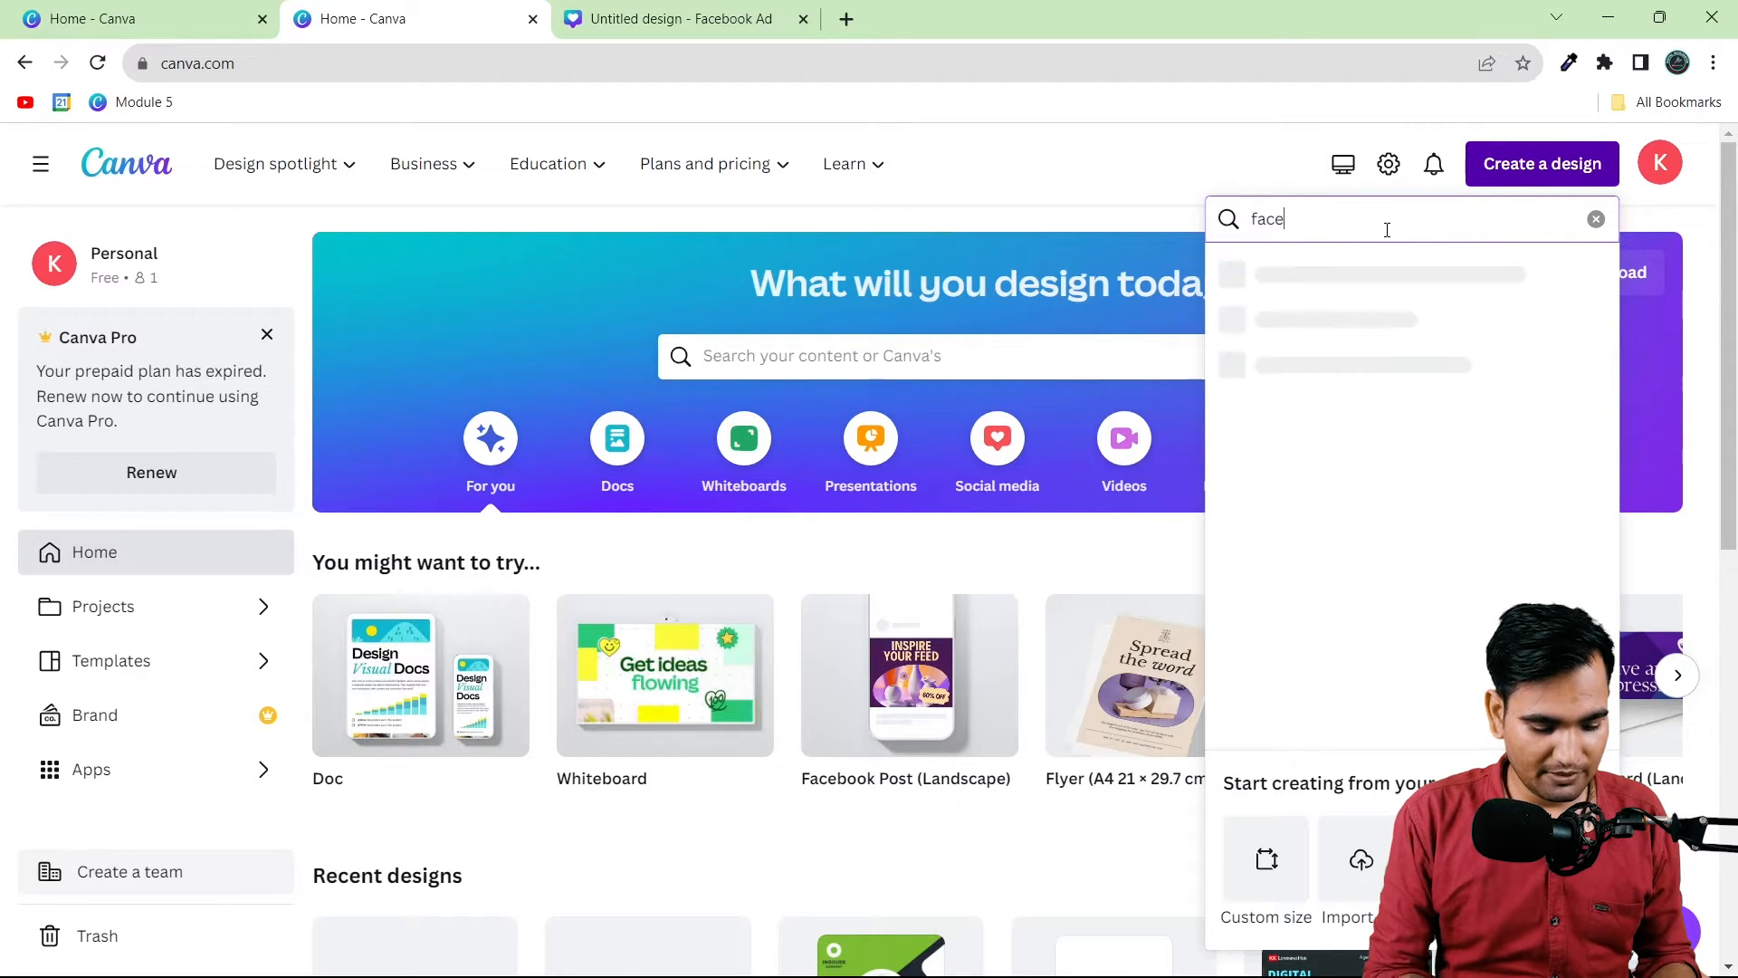
text(boo id)
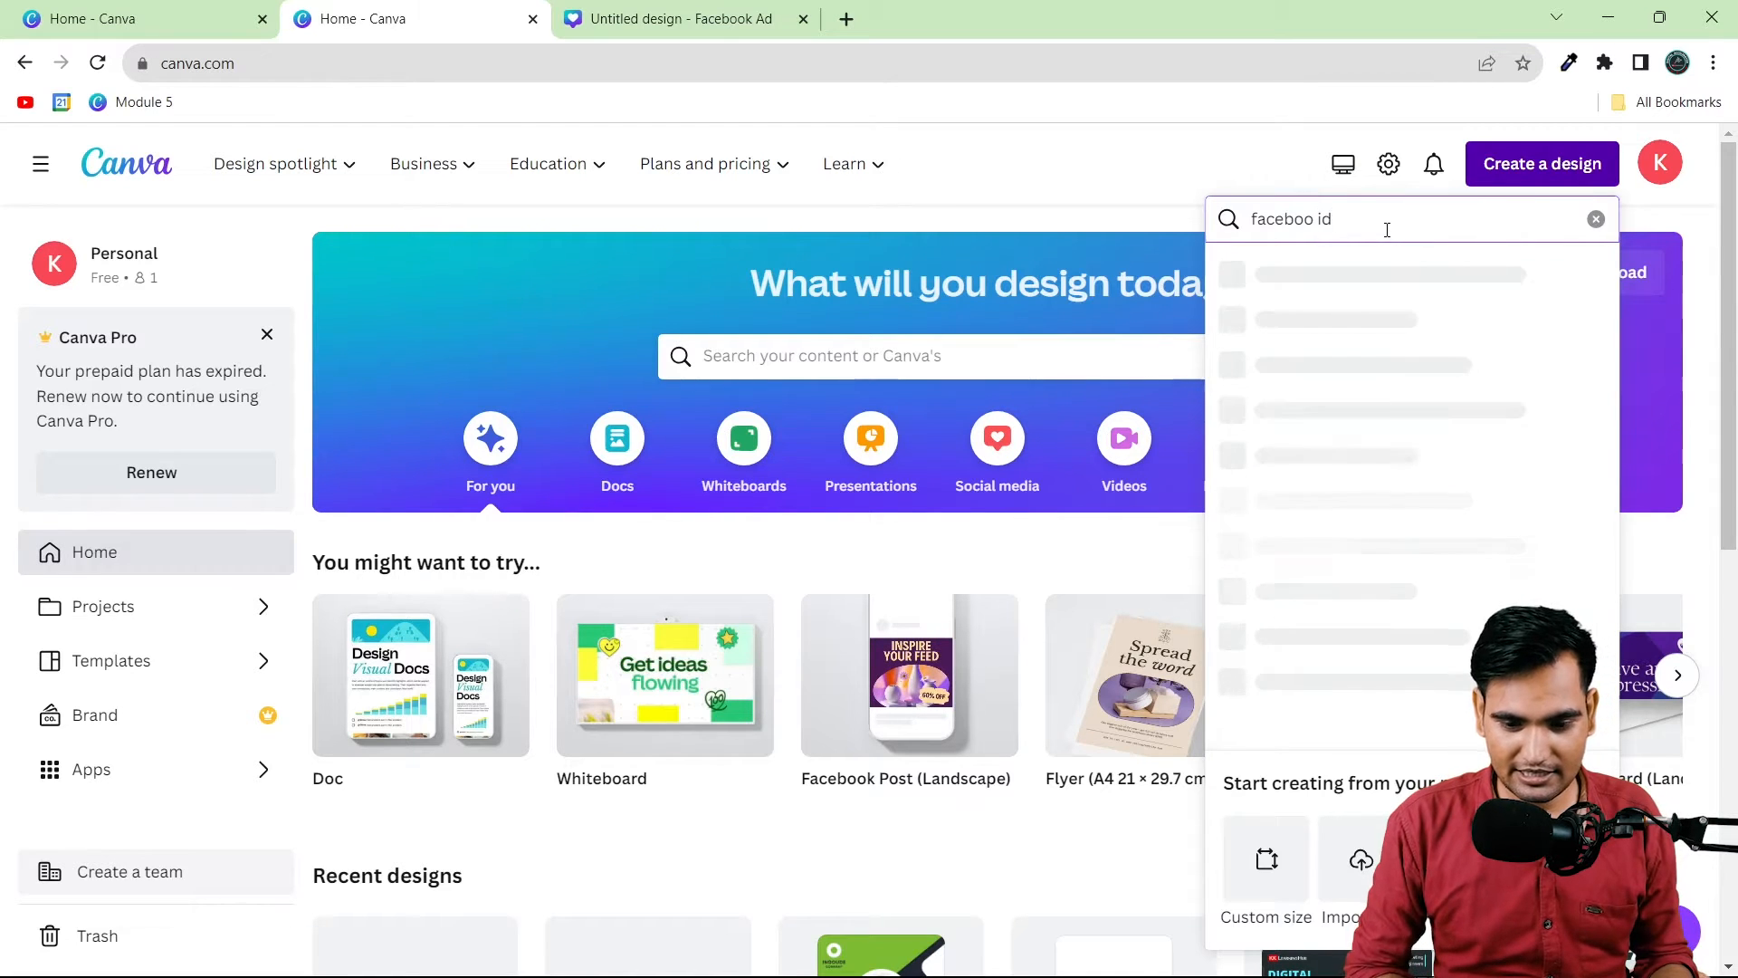
key(BackSpace)
key(BackSpace)
text(ad)
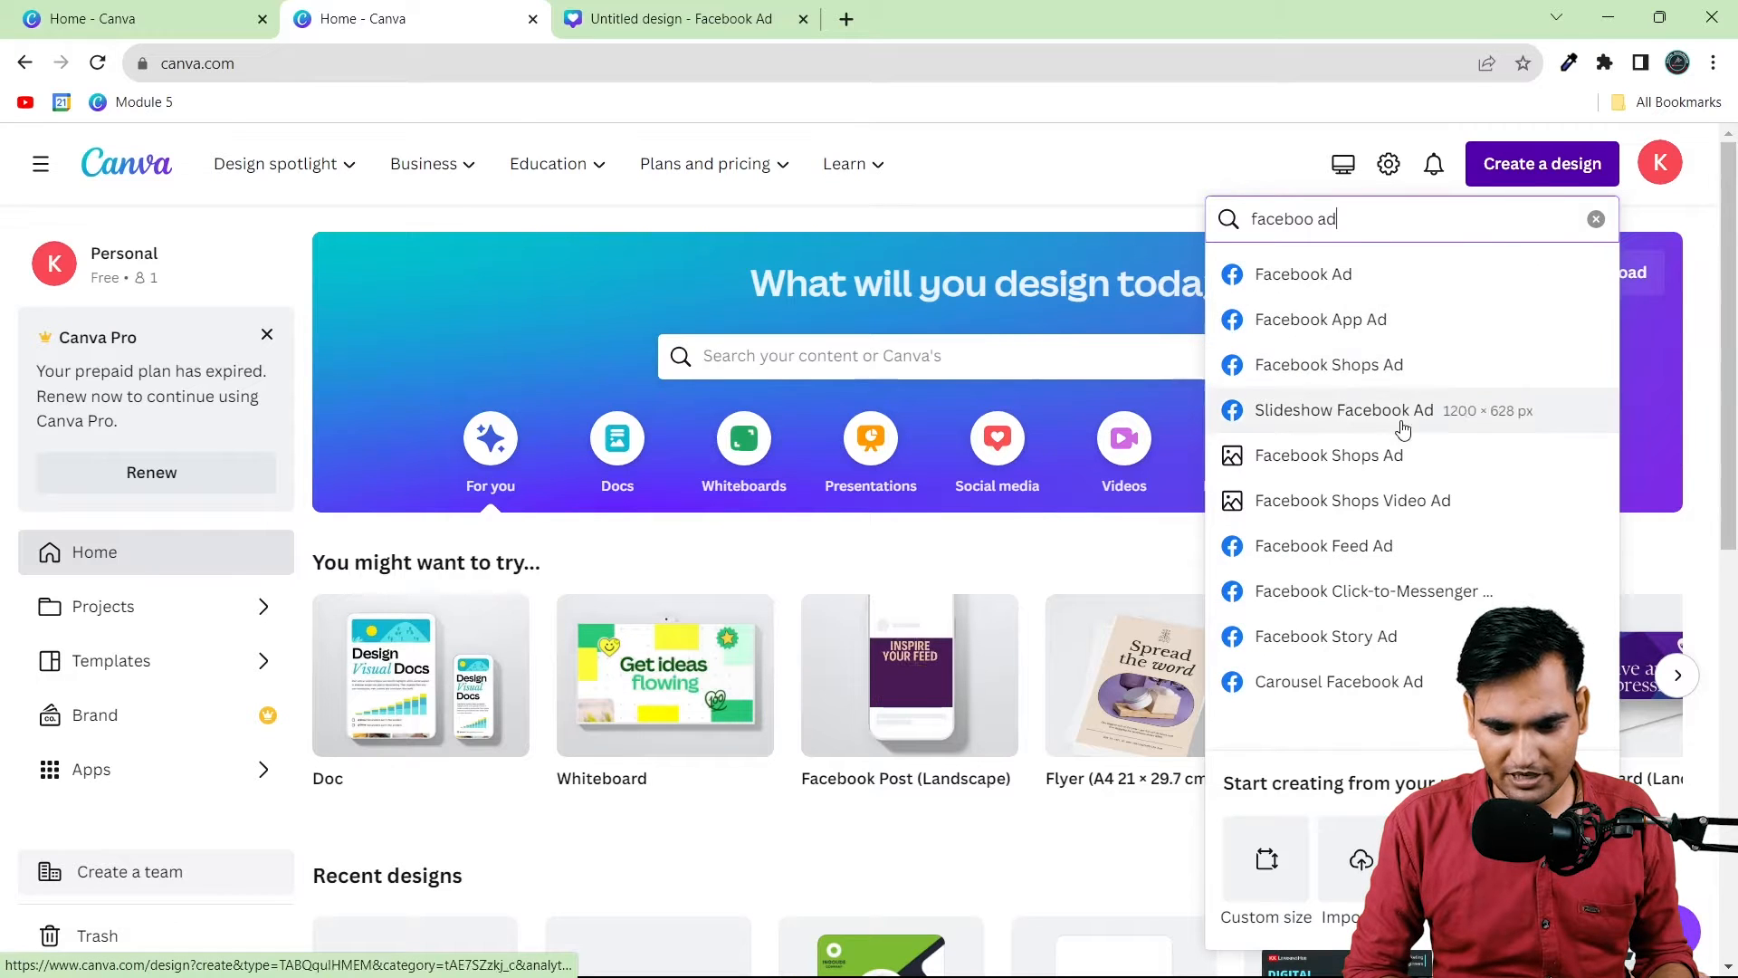
click(1409, 554)
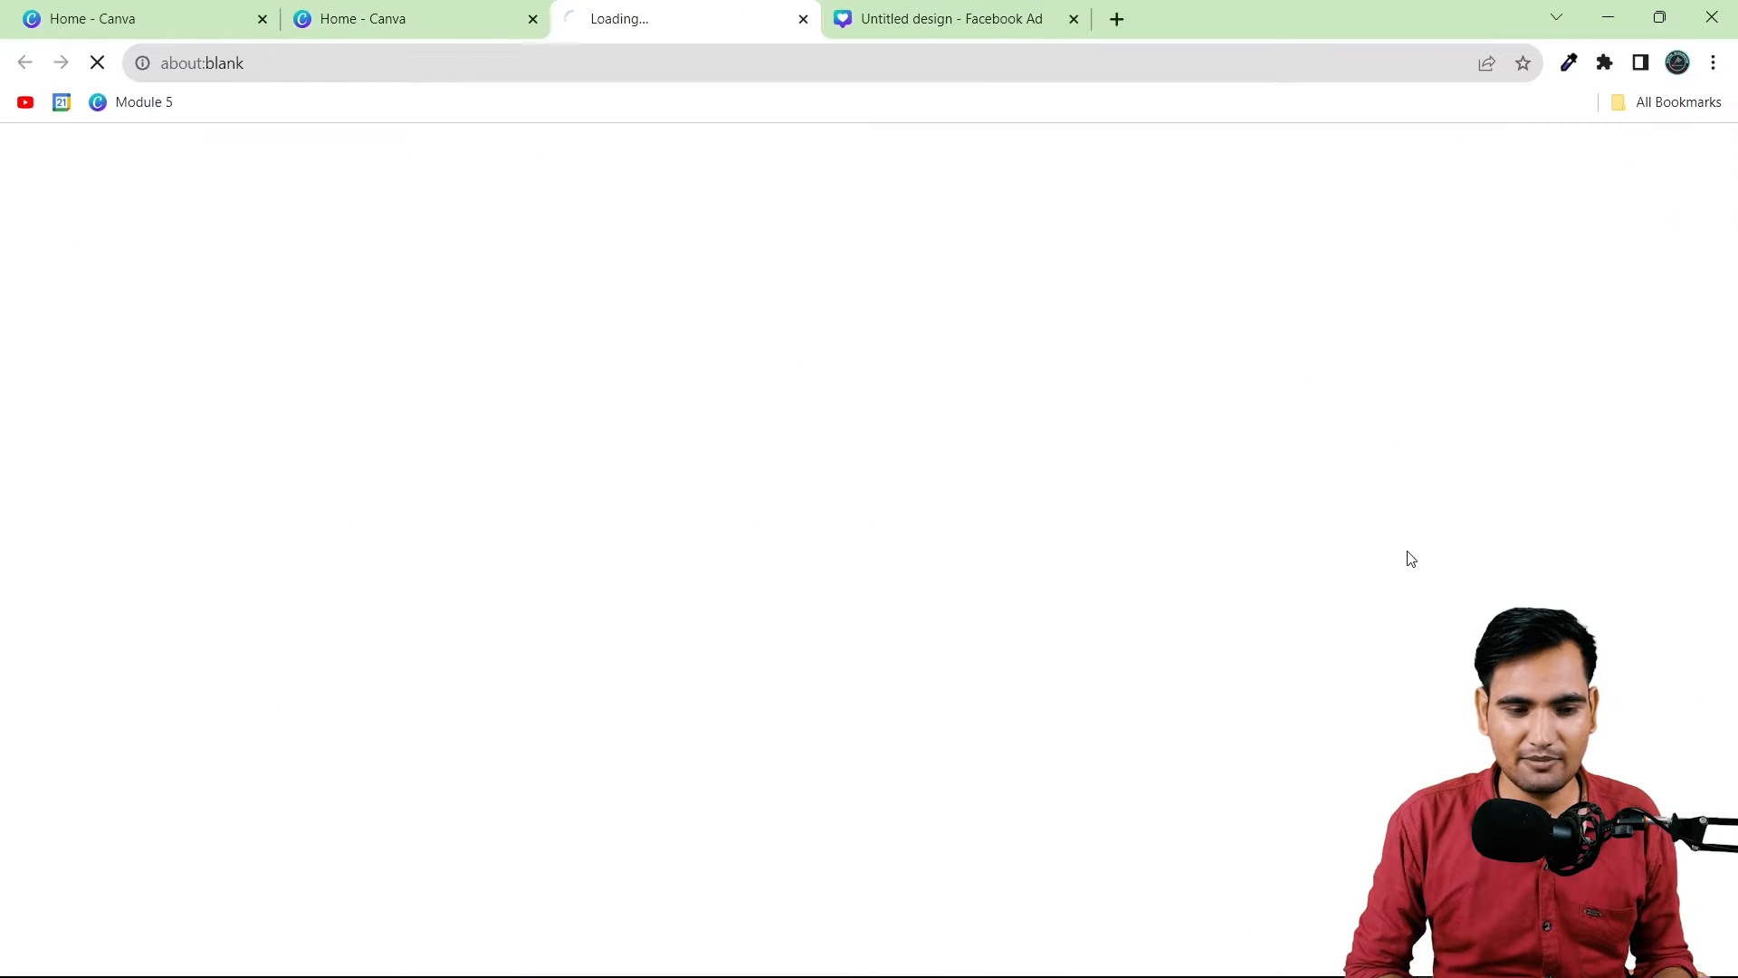
click(496, 10)
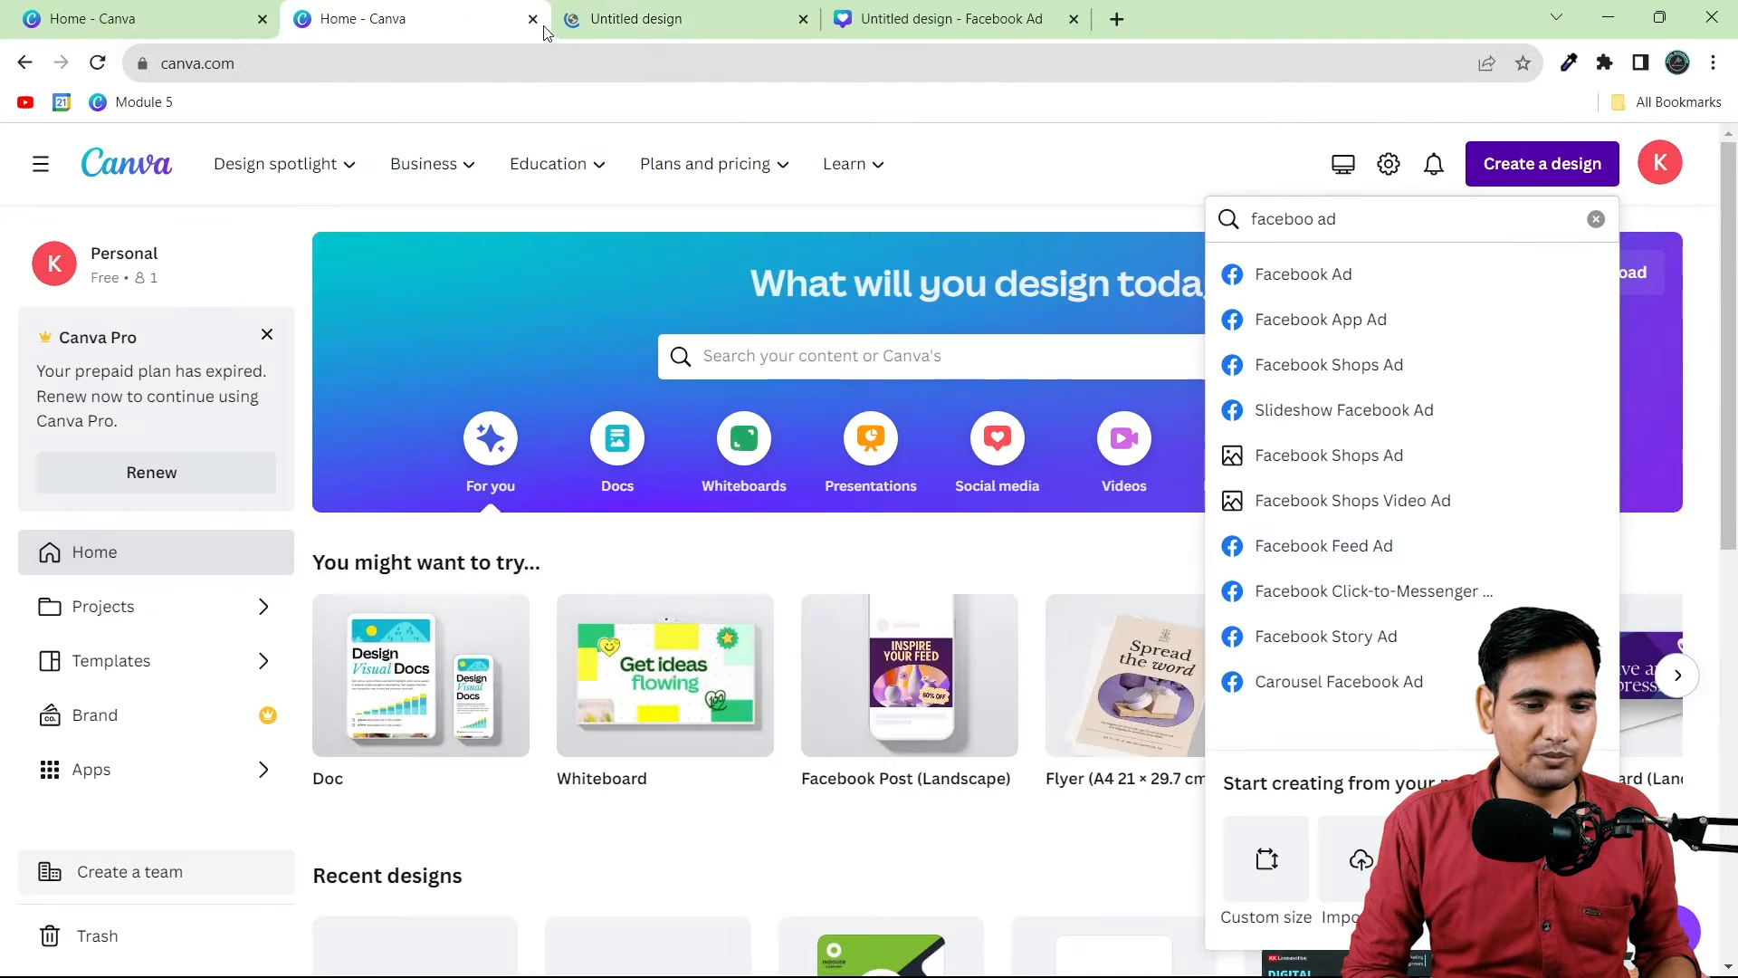
click(532, 19)
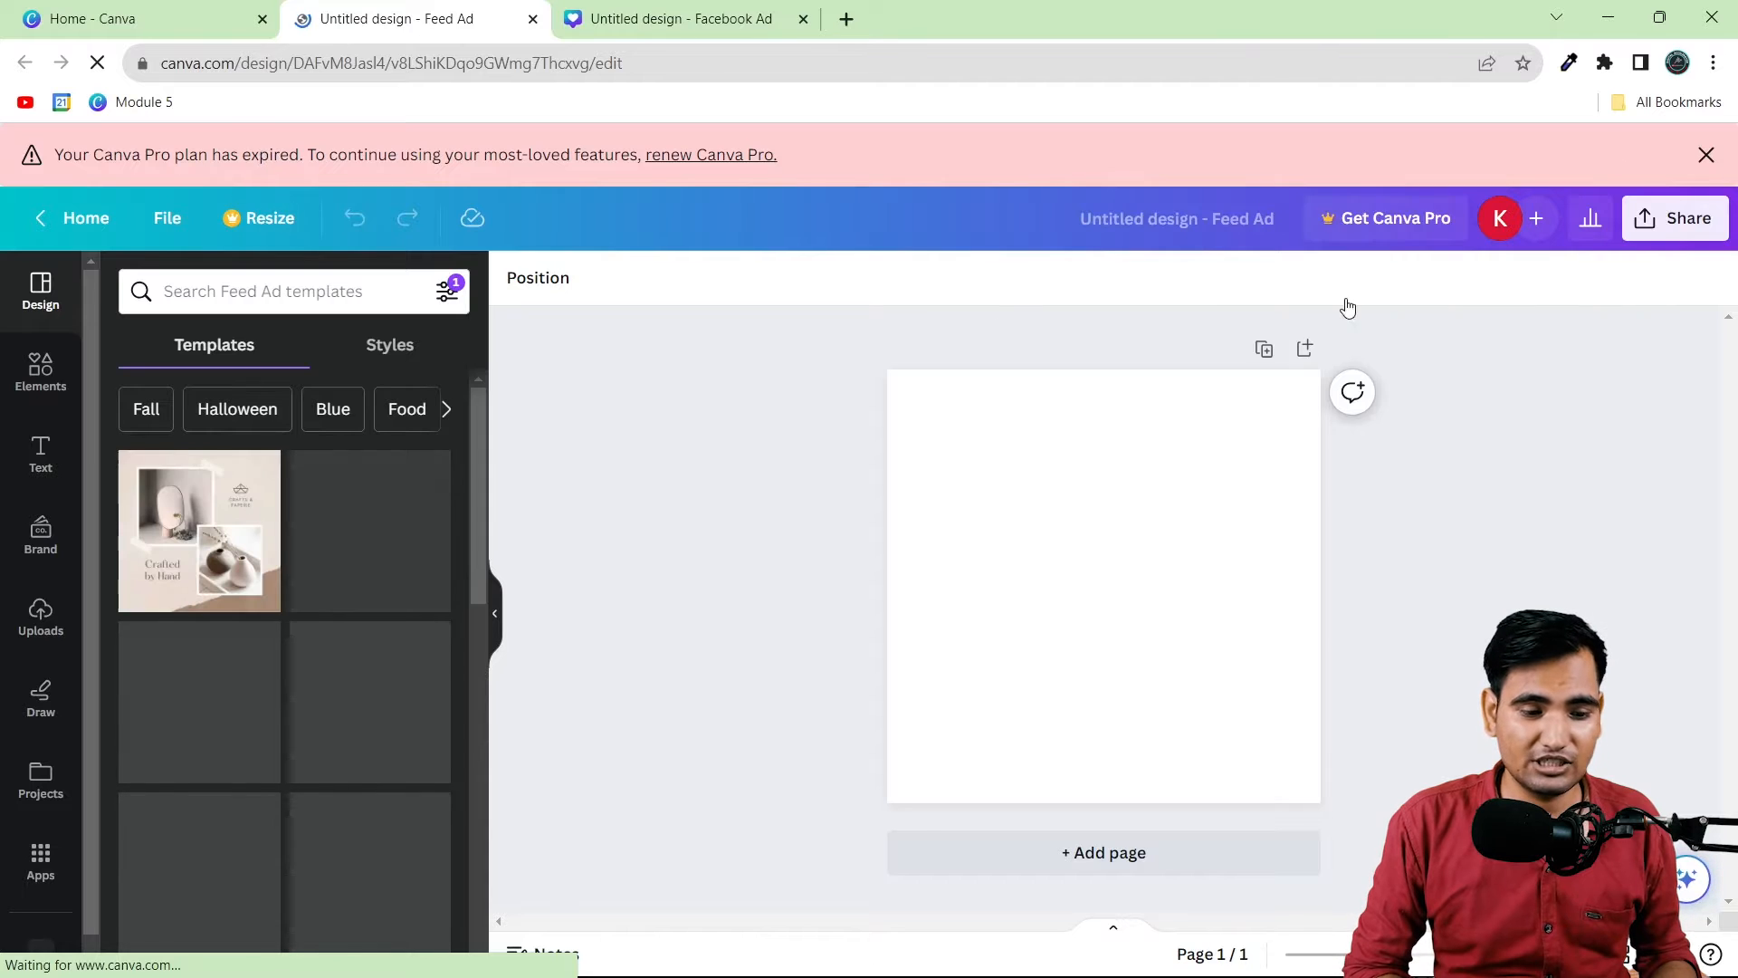
Step: Check the new Feed Ad design's dimensions in its file details and dismiss the plan-expiry banner
click(170, 217)
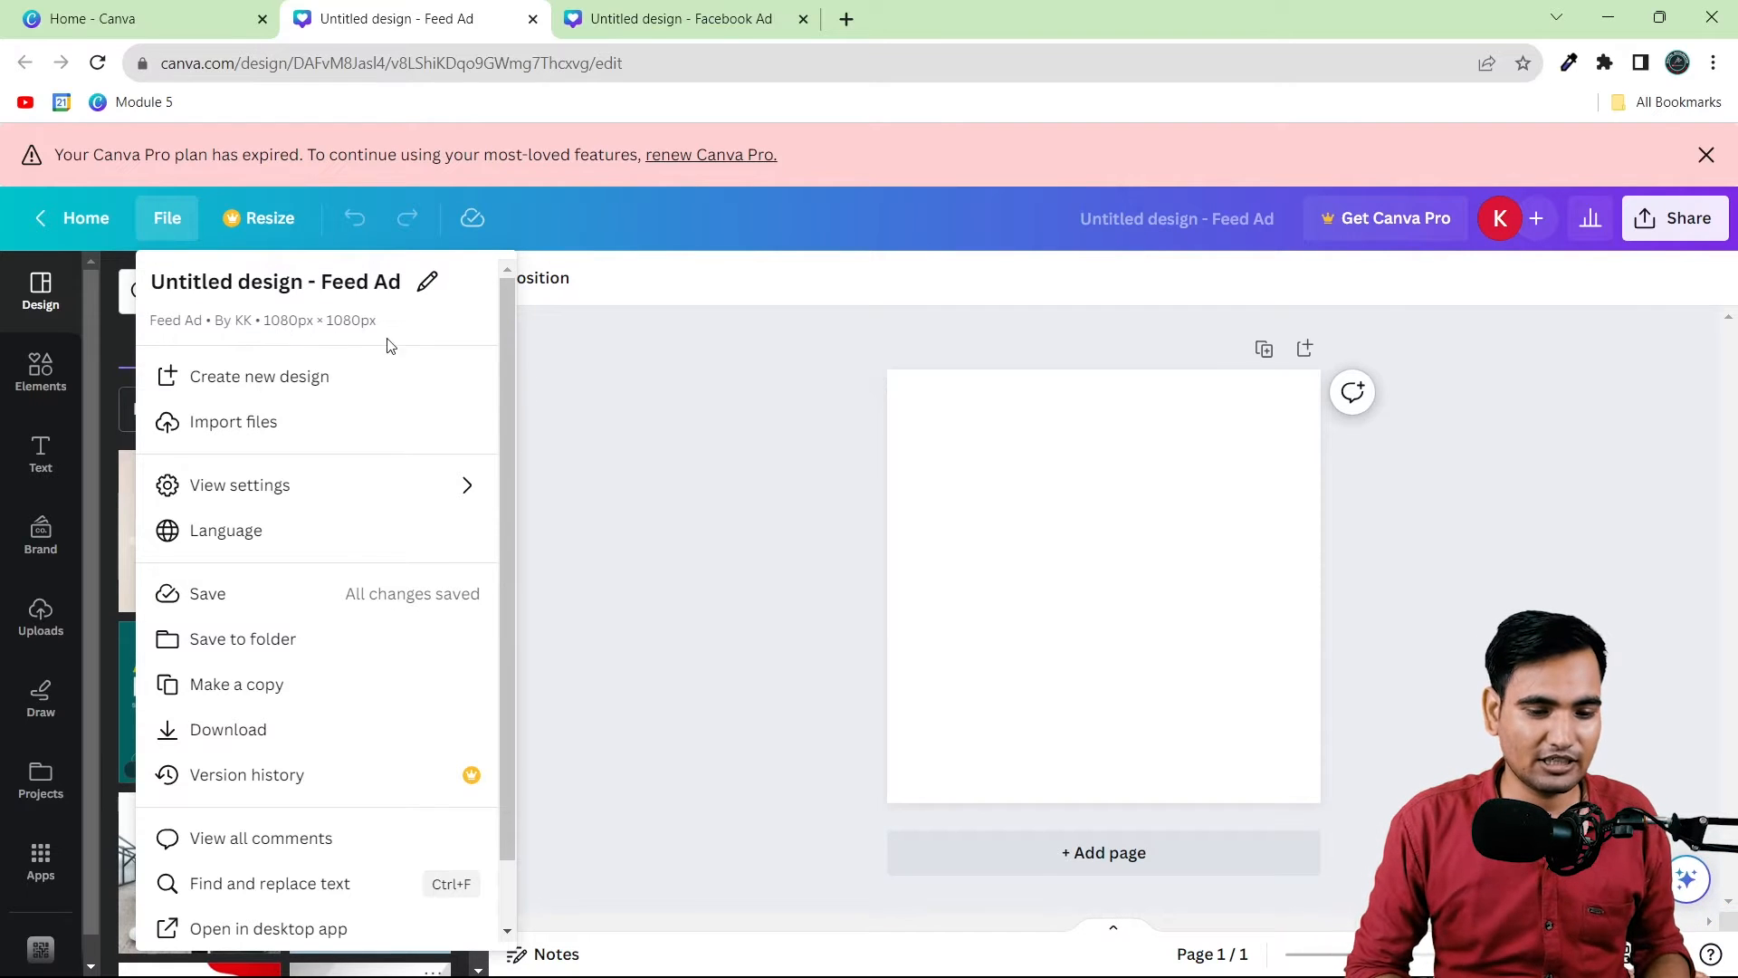
click(829, 524)
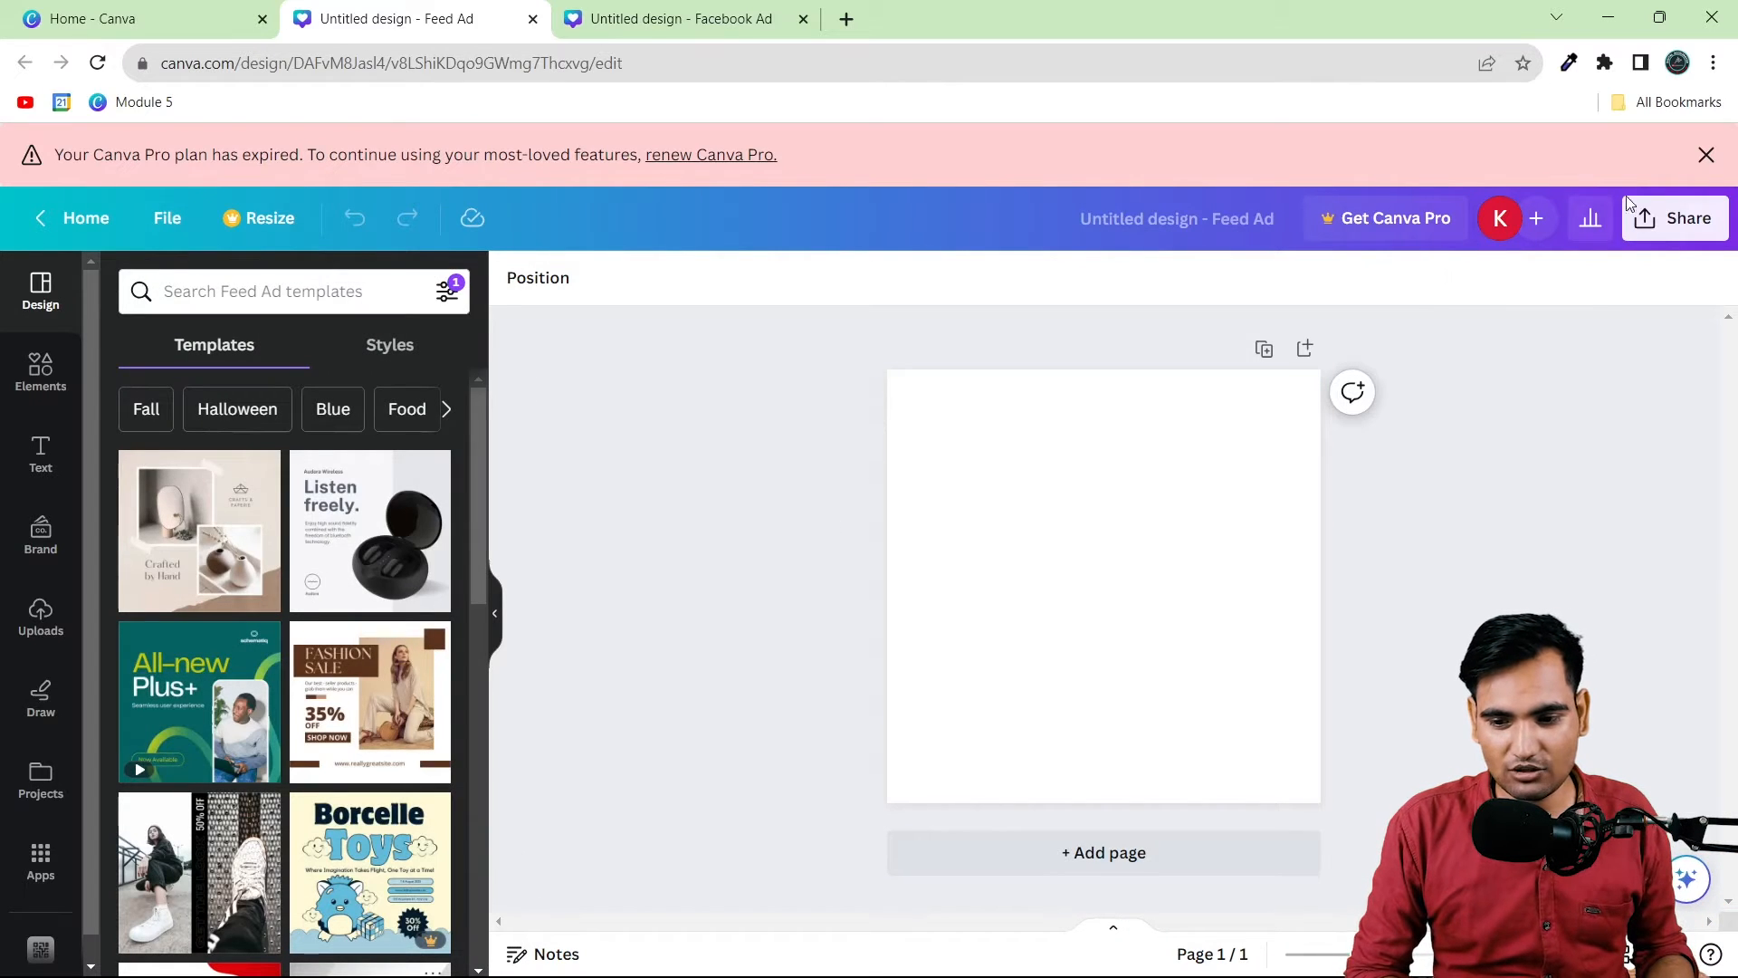
click(1704, 156)
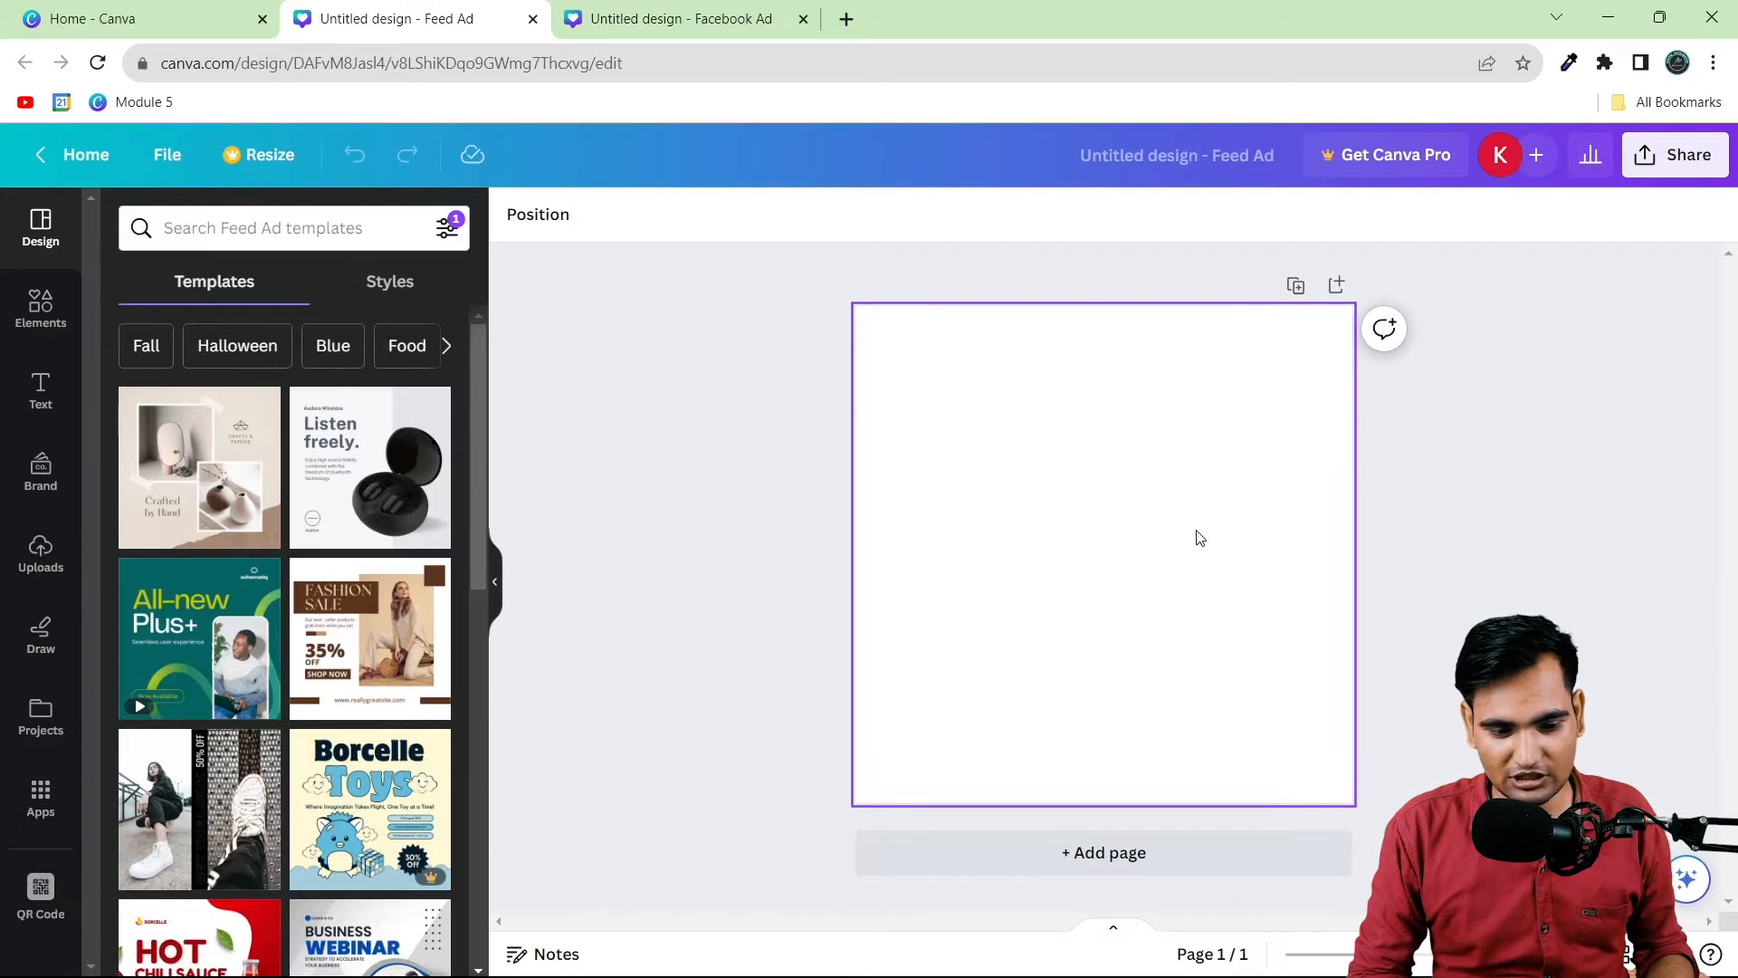
Step: Search the Feed Ad templates for "education", reset the search and its filter, and run the same search again
click(254, 229)
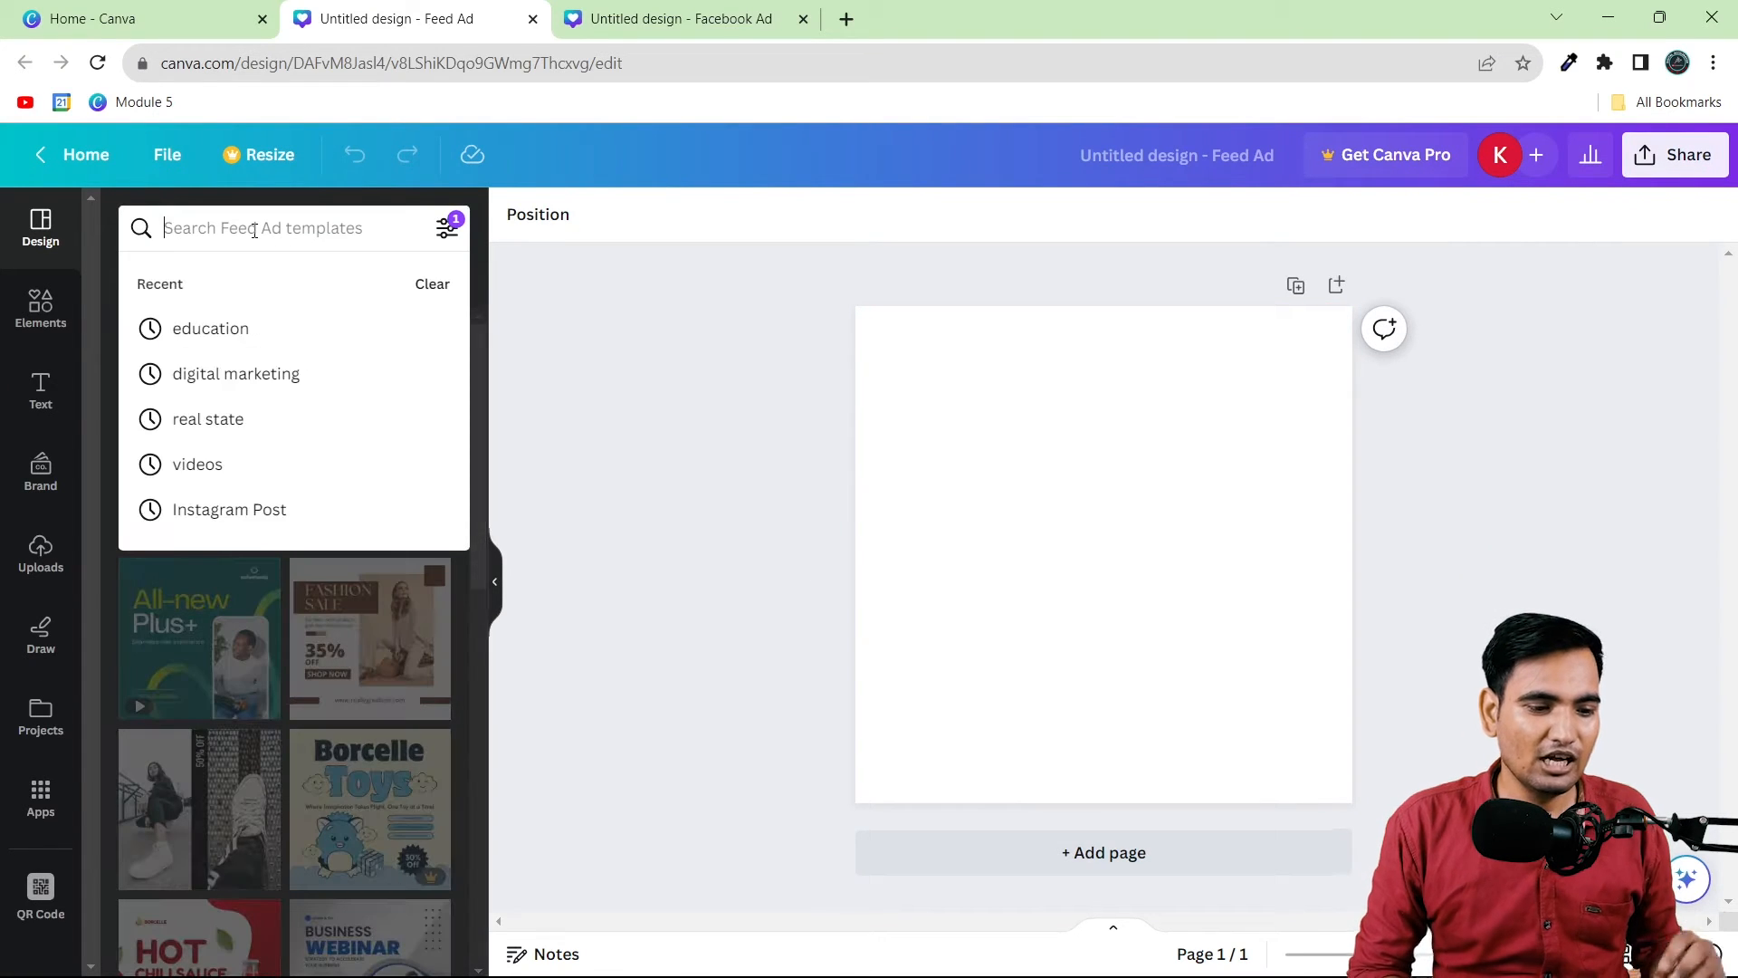
click(234, 331)
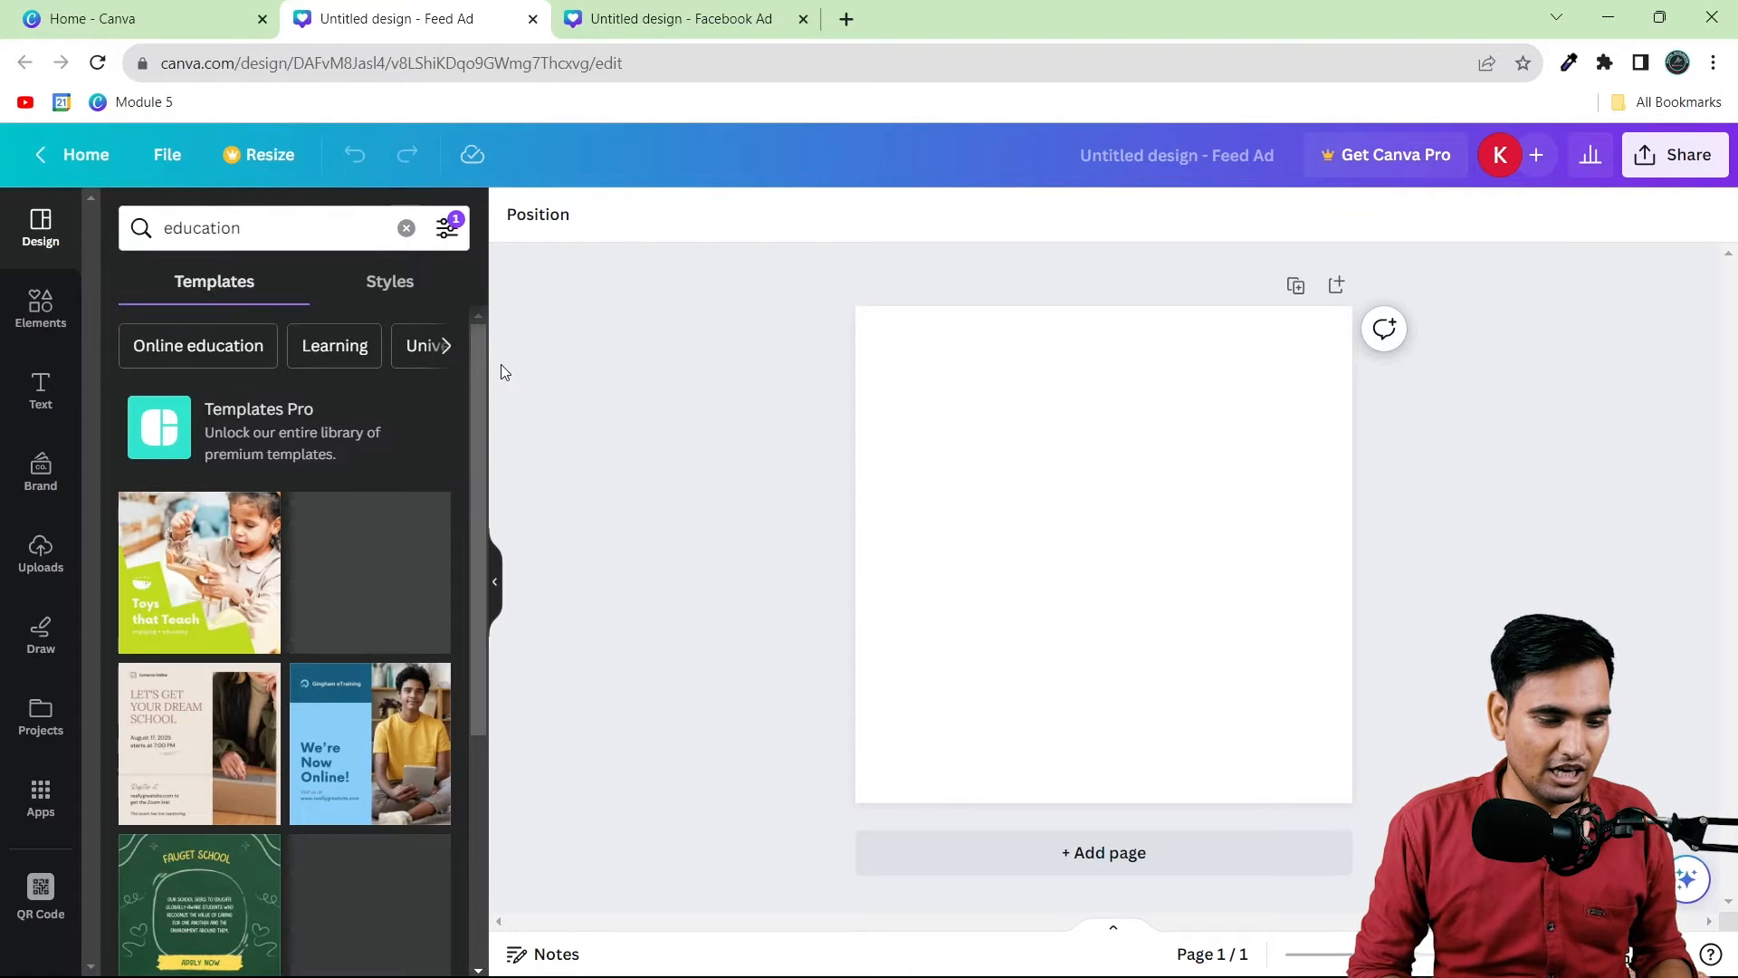
drag(481, 349, 374, 274)
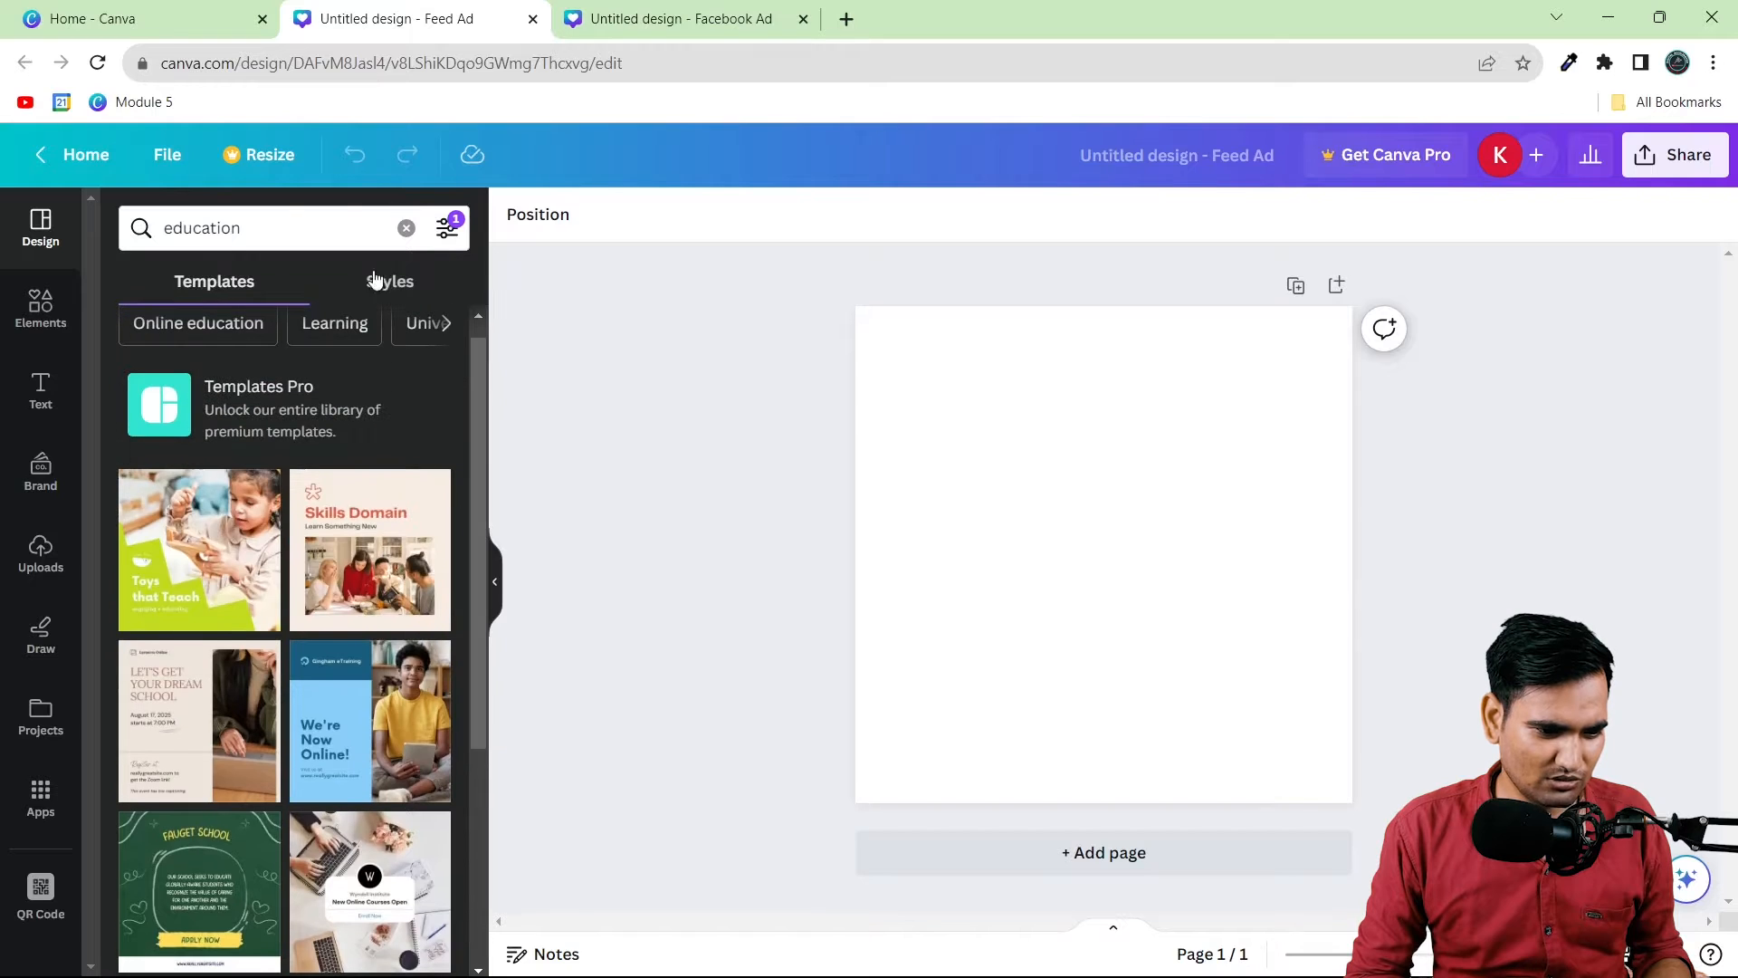
click(56, 243)
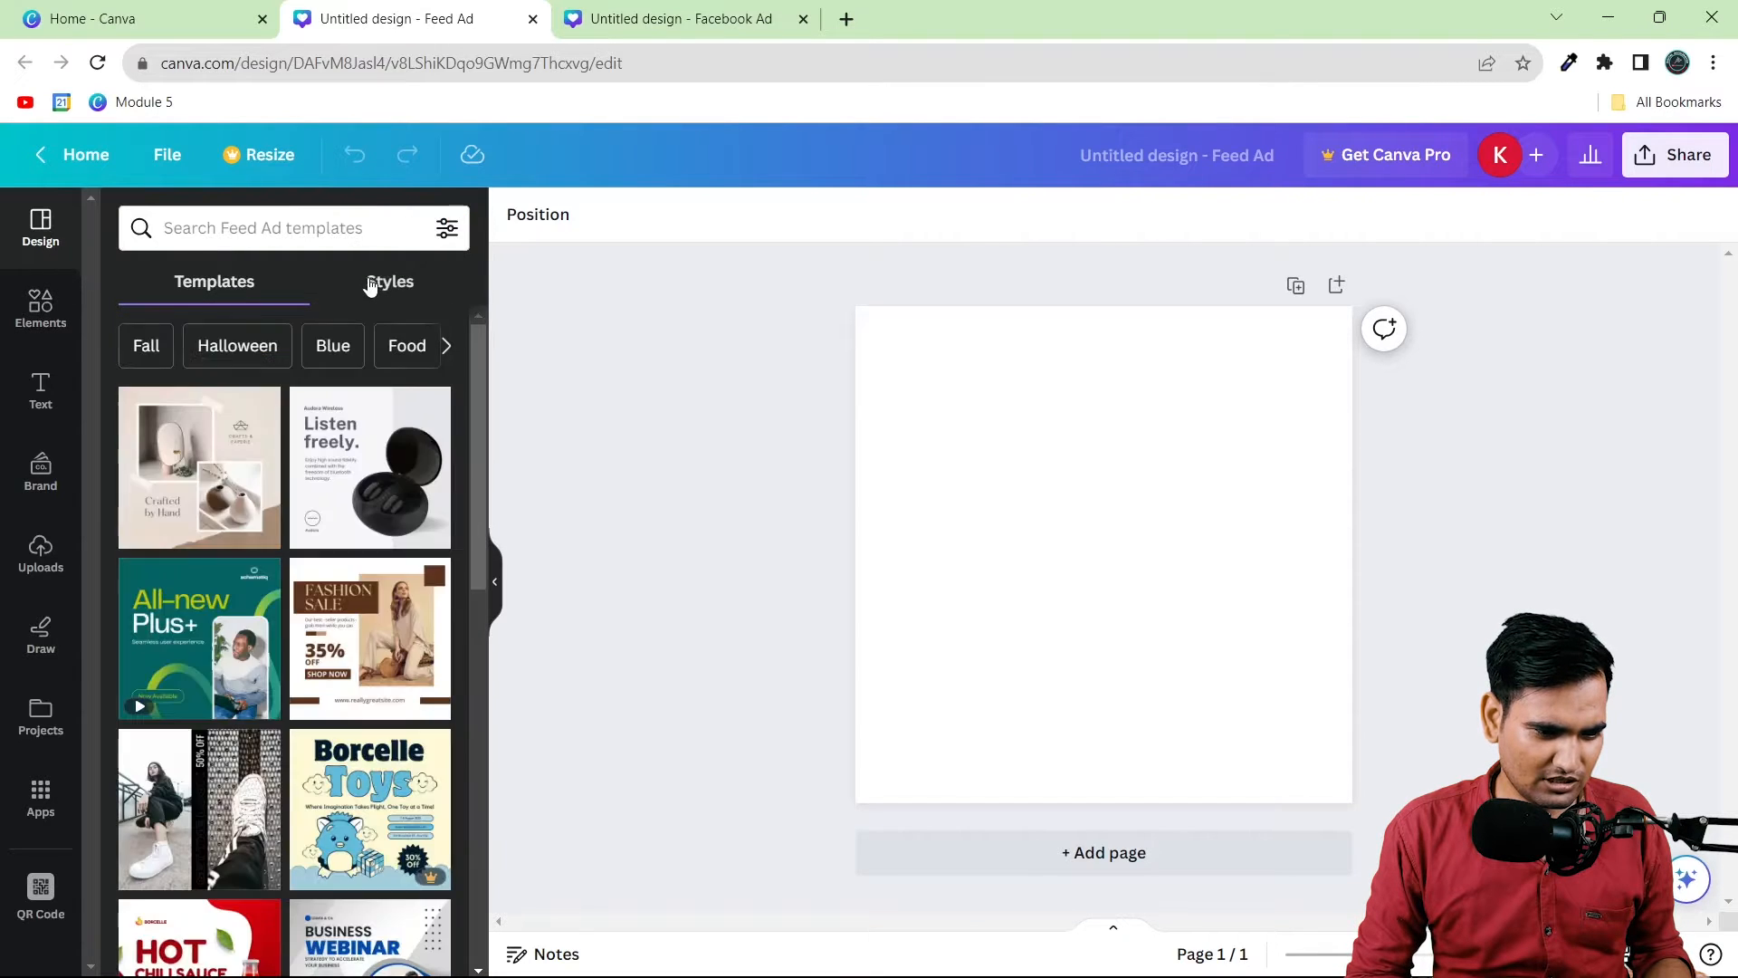
click(295, 228)
click(244, 336)
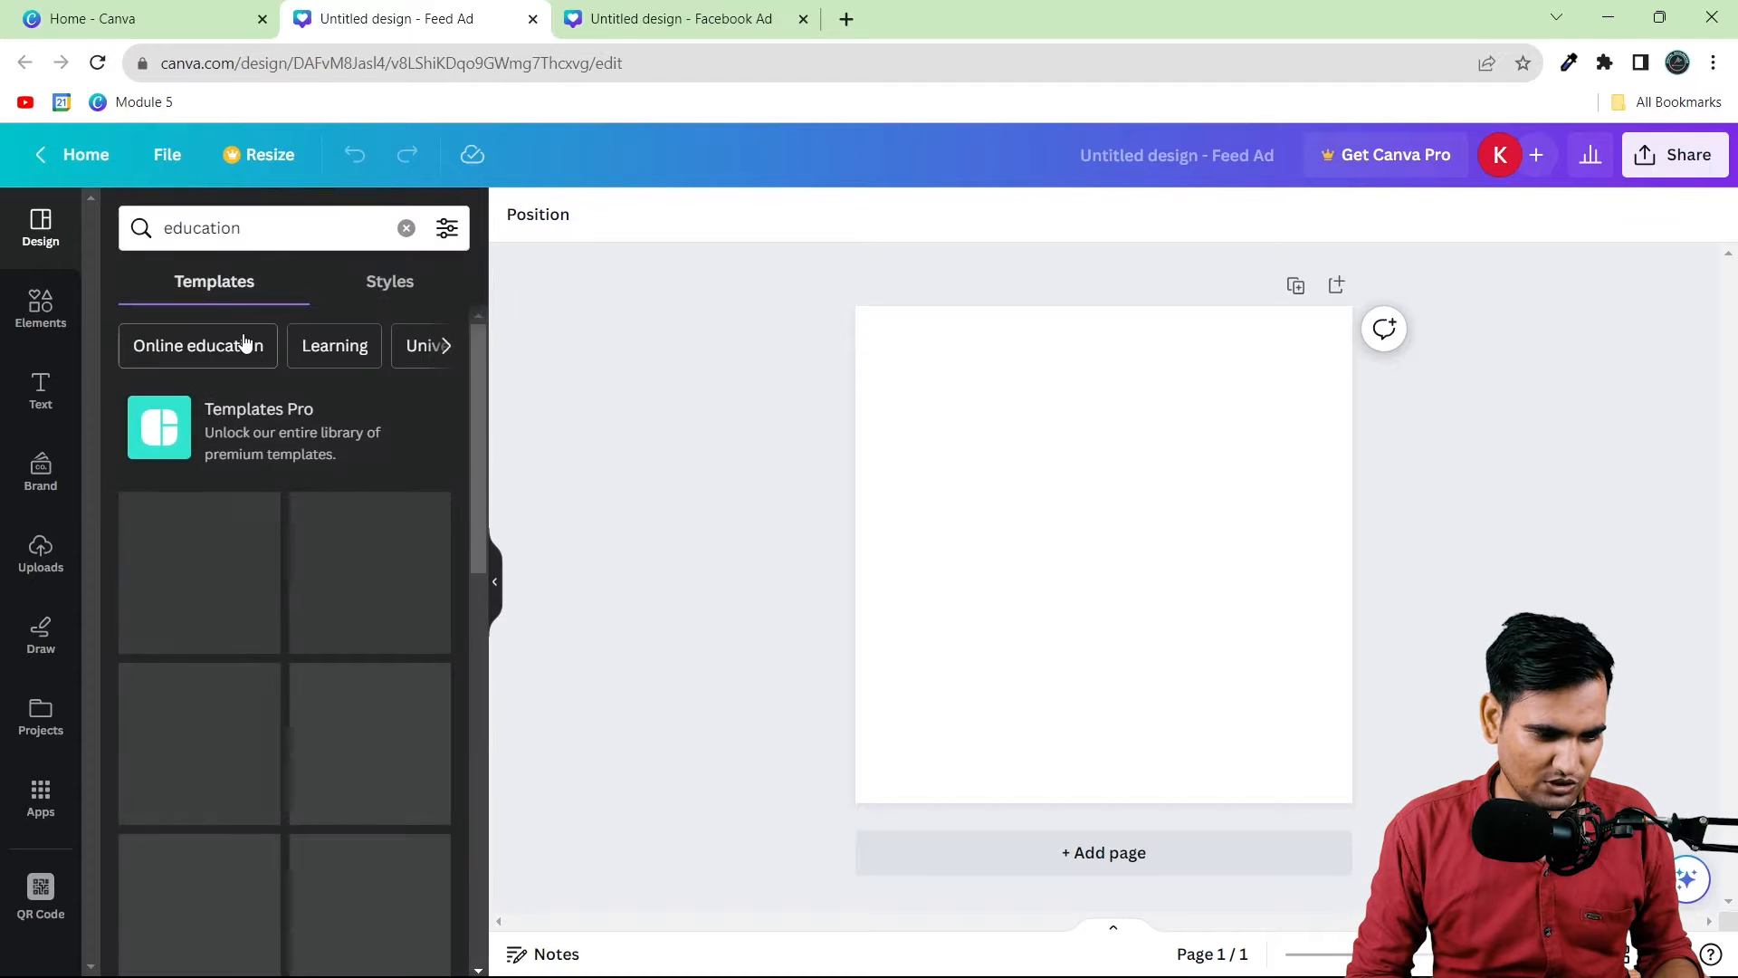
mouse_move(480, 422)
mouse_down()
mouse_move(490, 719)
mouse_move(486, 436)
mouse_up()
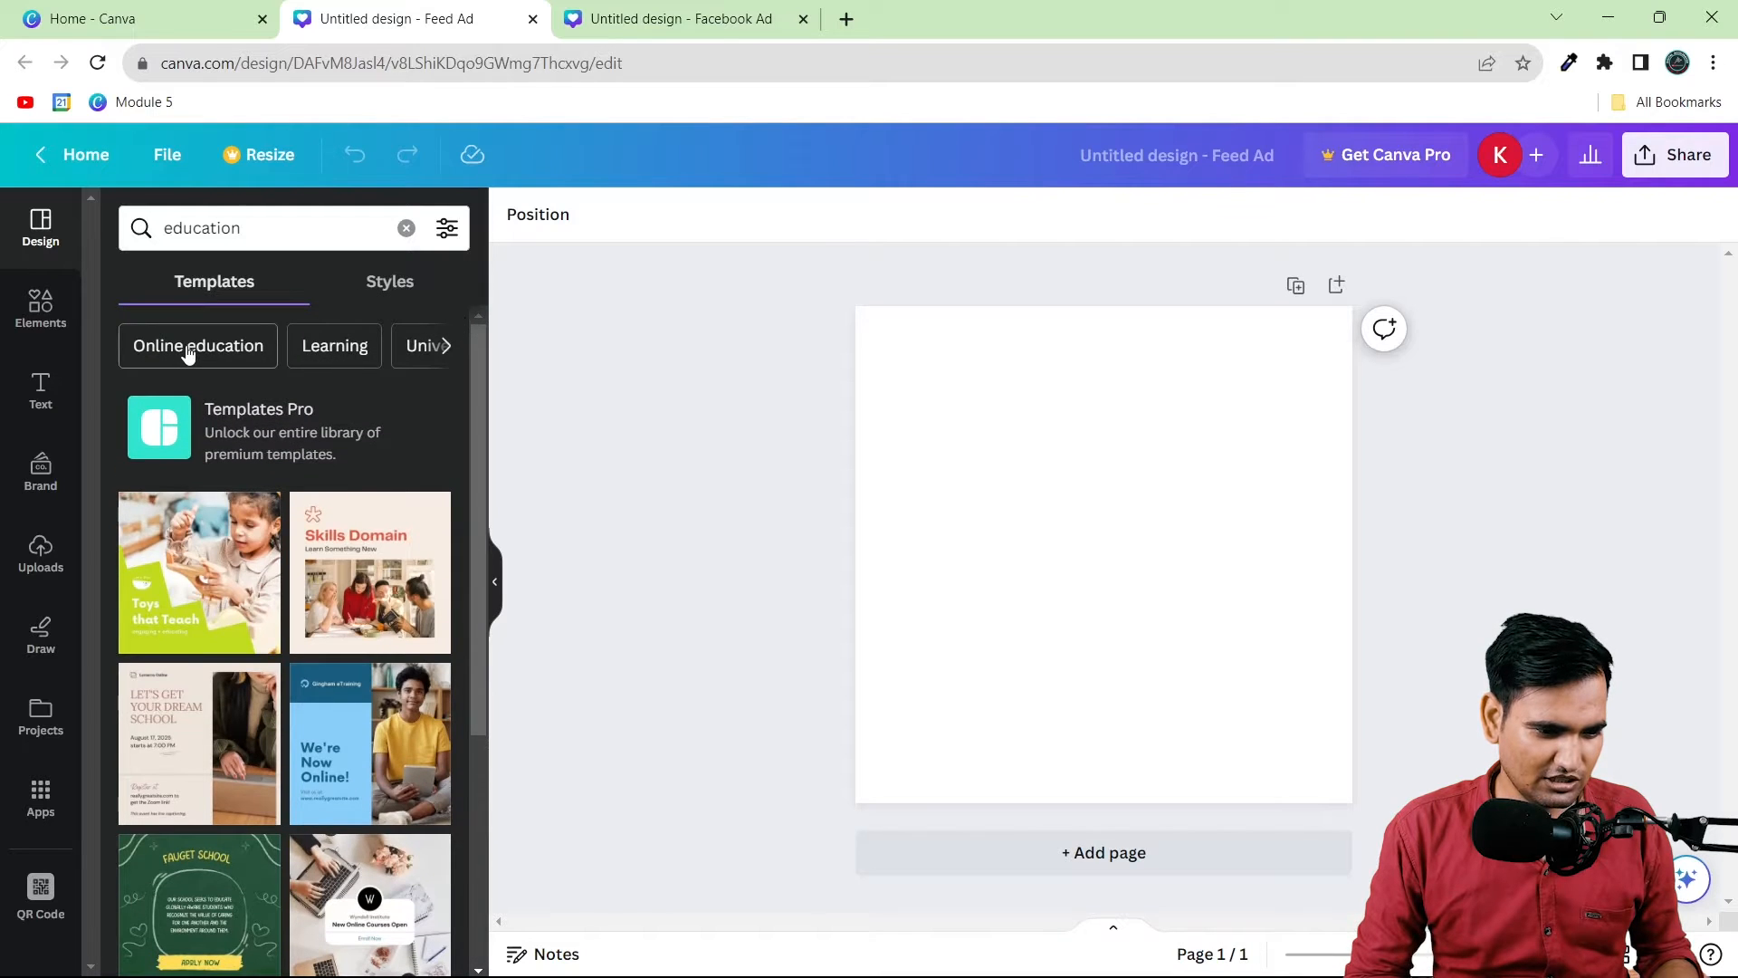
Step: Narrow the template search to "Online education" and browse the resulting templates
click(181, 349)
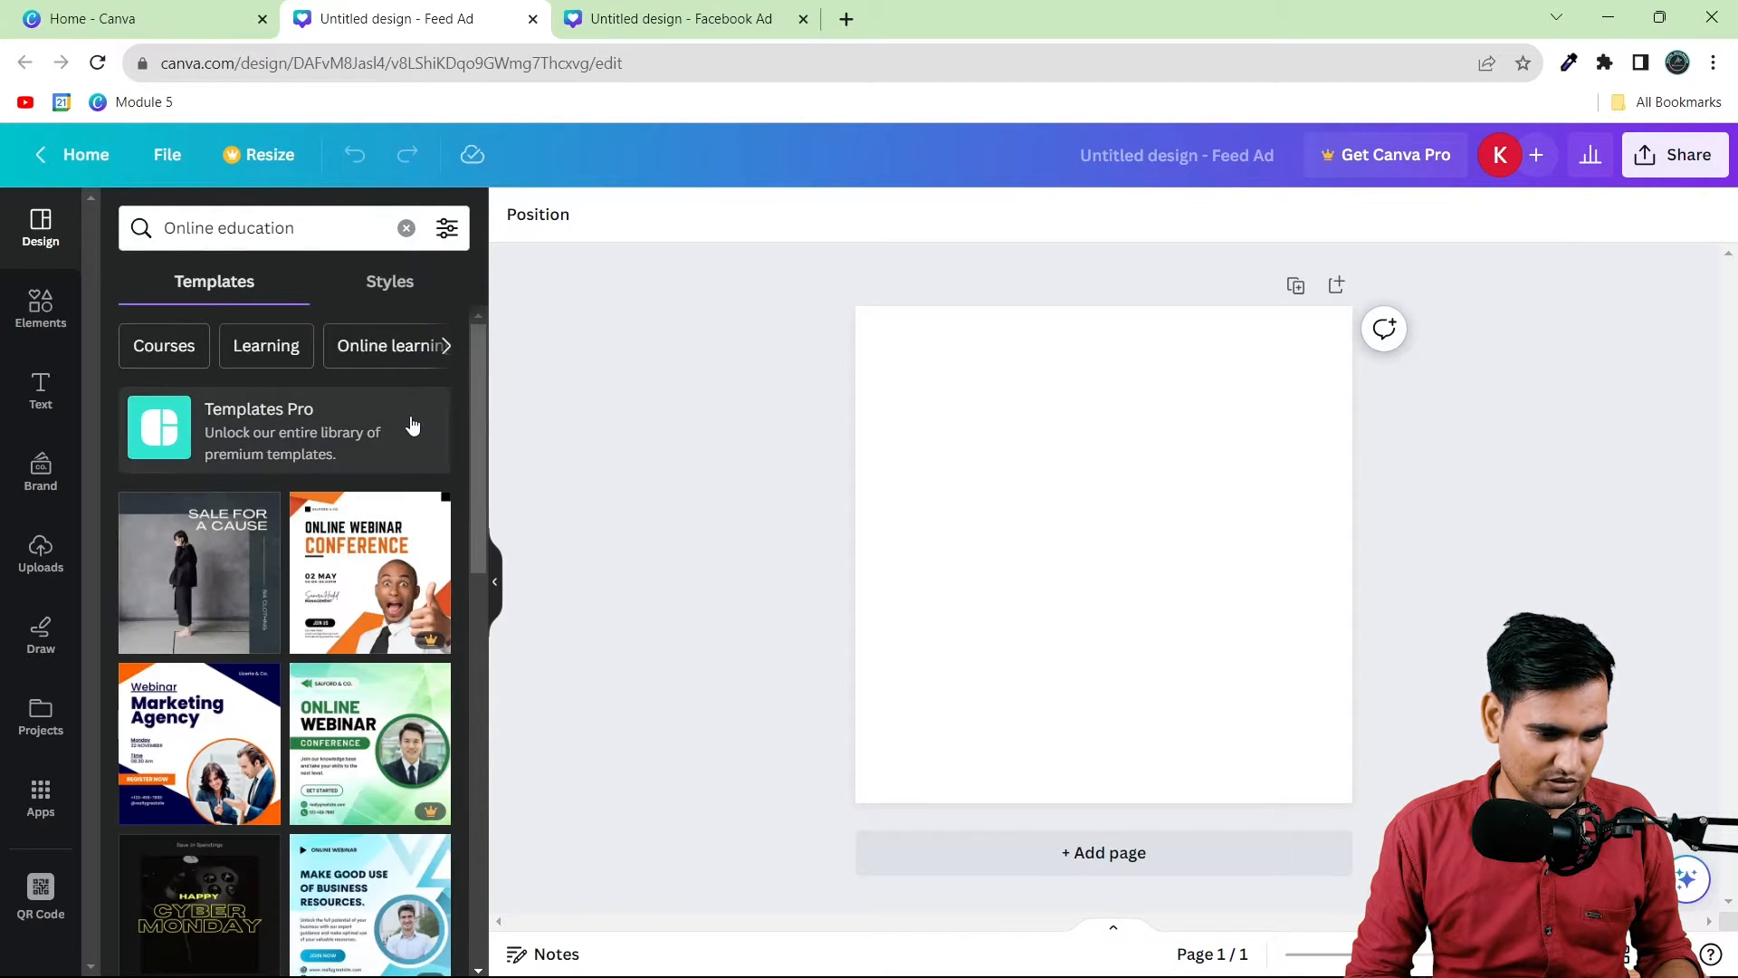
drag(475, 399, 479, 778)
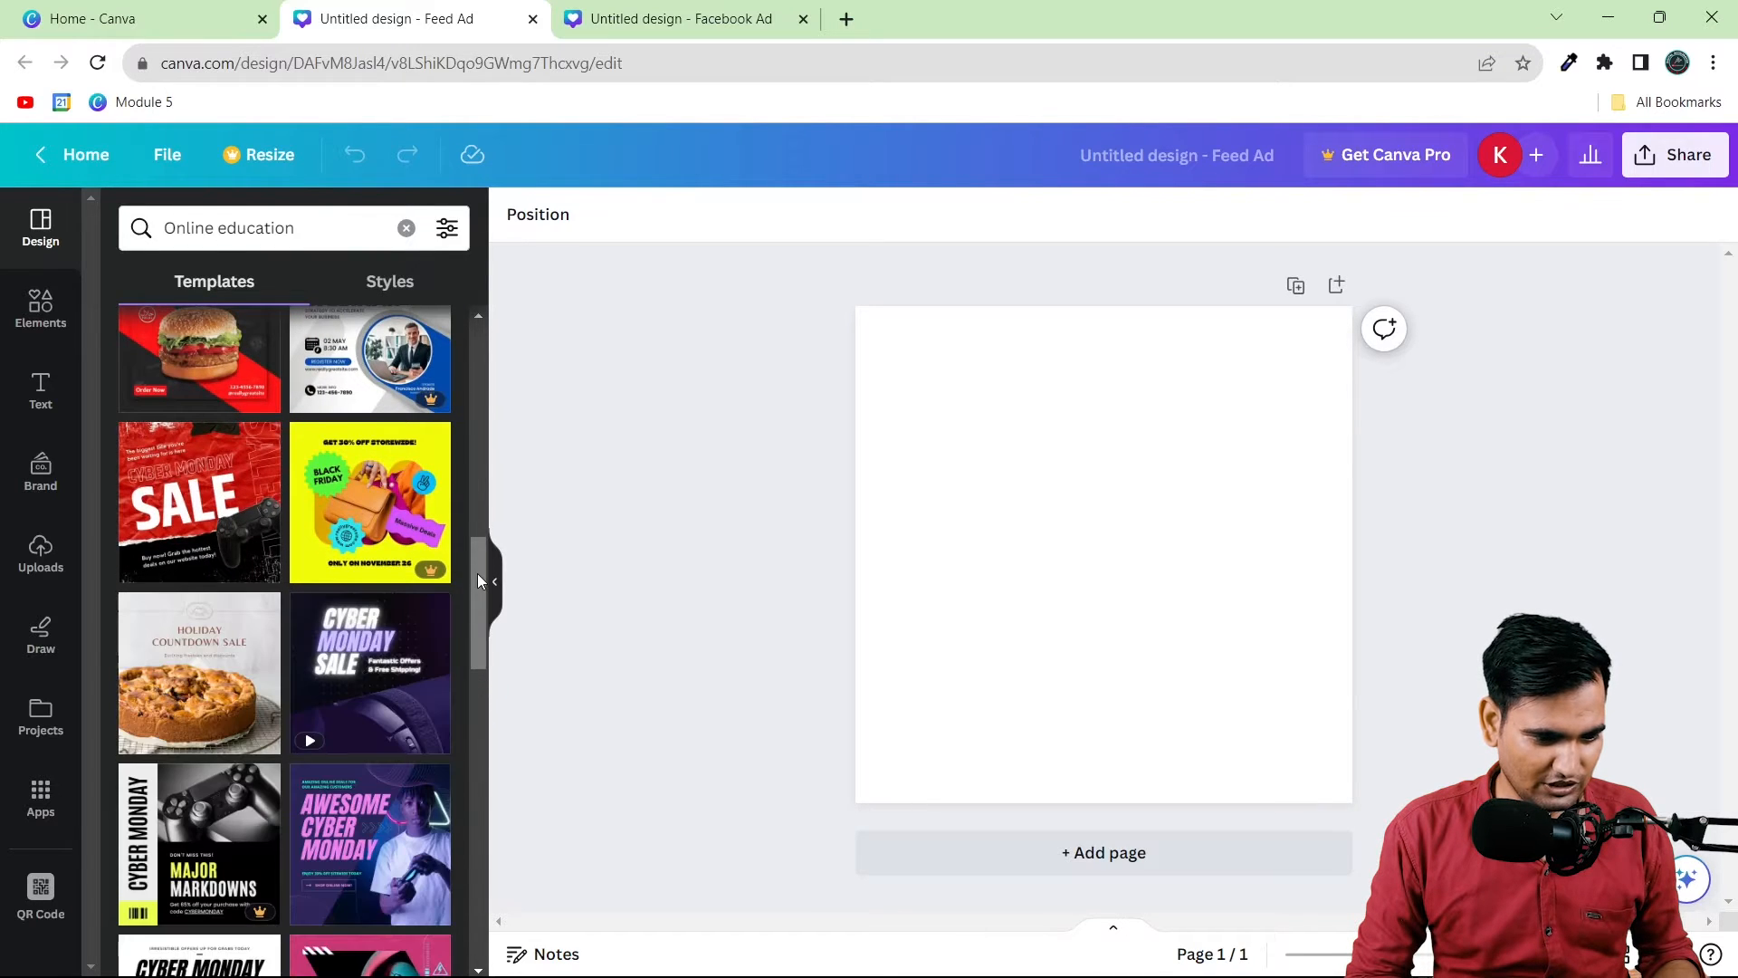
drag(475, 554, 480, 717)
Step: Search the Feed Ad templates for "institue"
click(257, 223)
text(in)
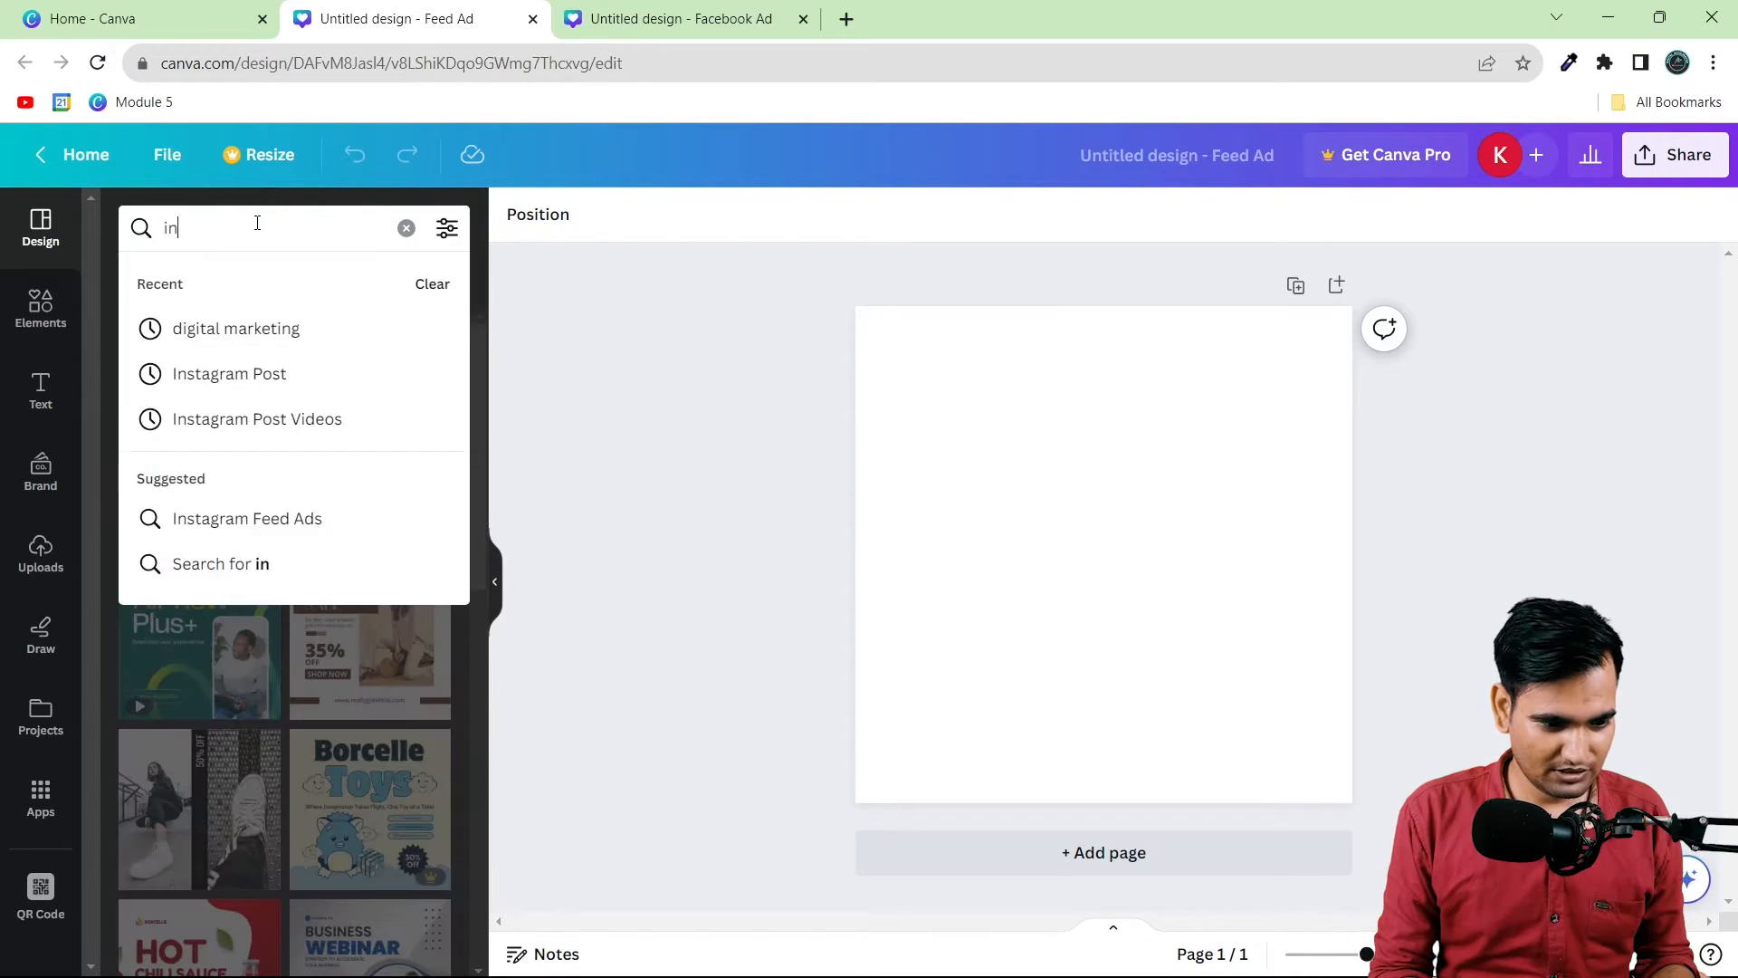
text(stitue)
key(Return)
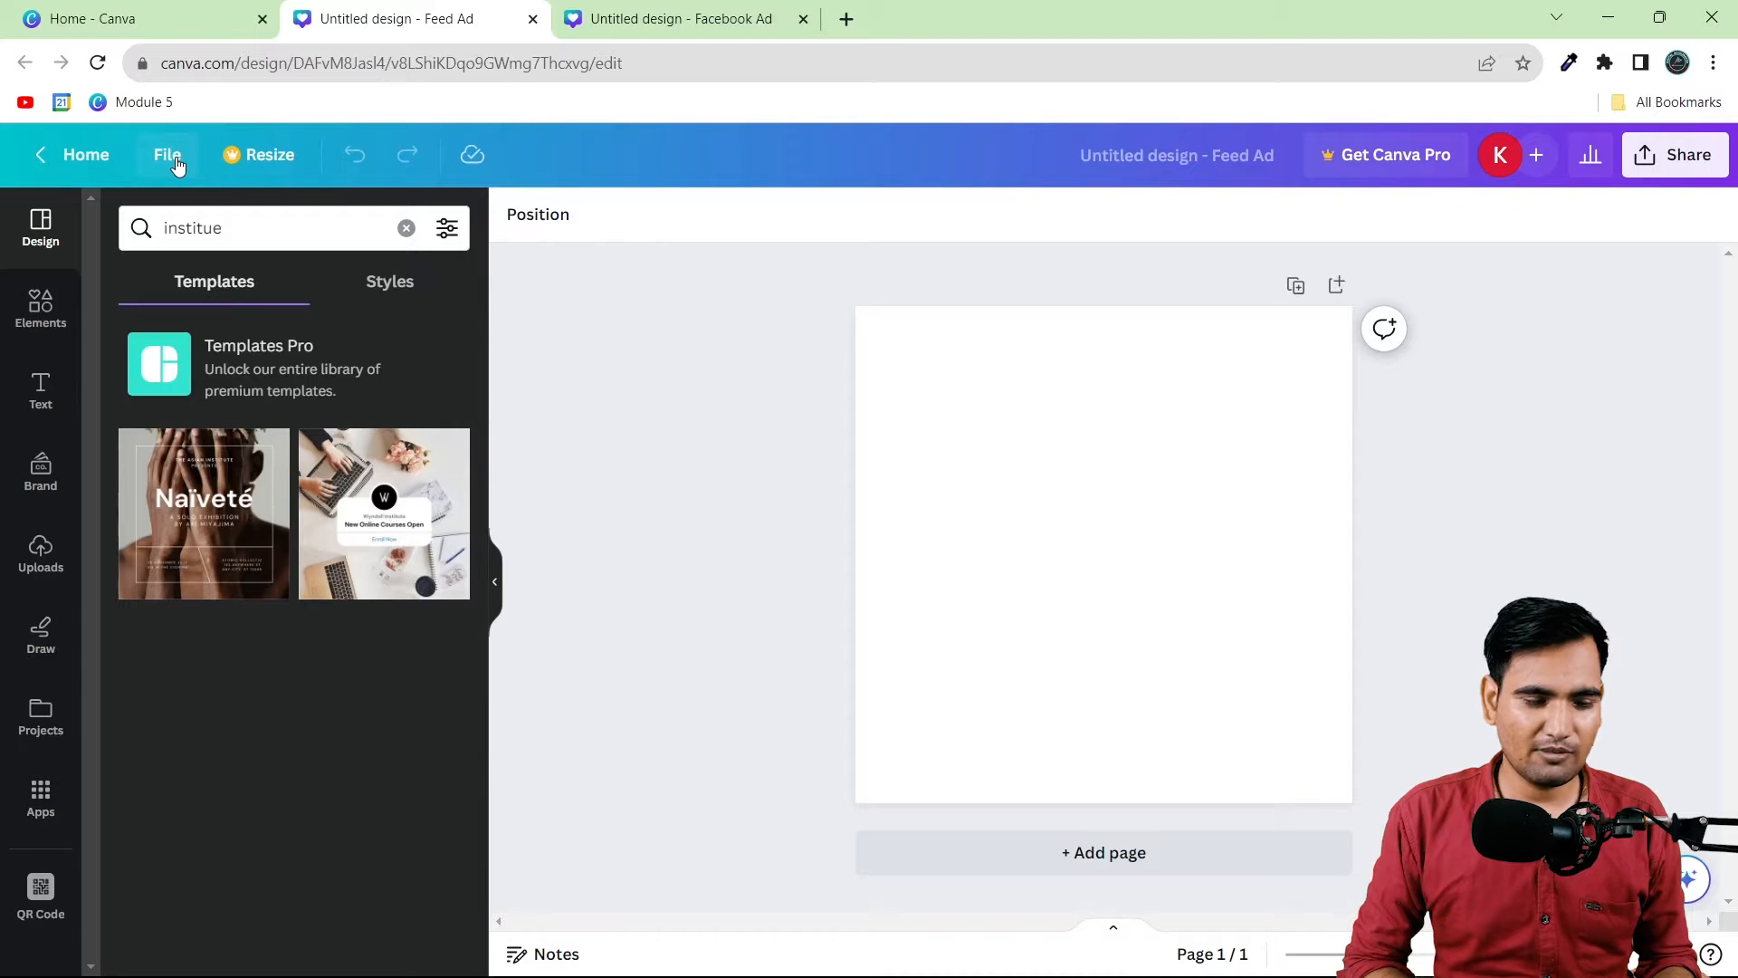
Step: Return to the home page, create a custom-size design of 1080 × 1080 px and close the leftover home page tab
click(86, 155)
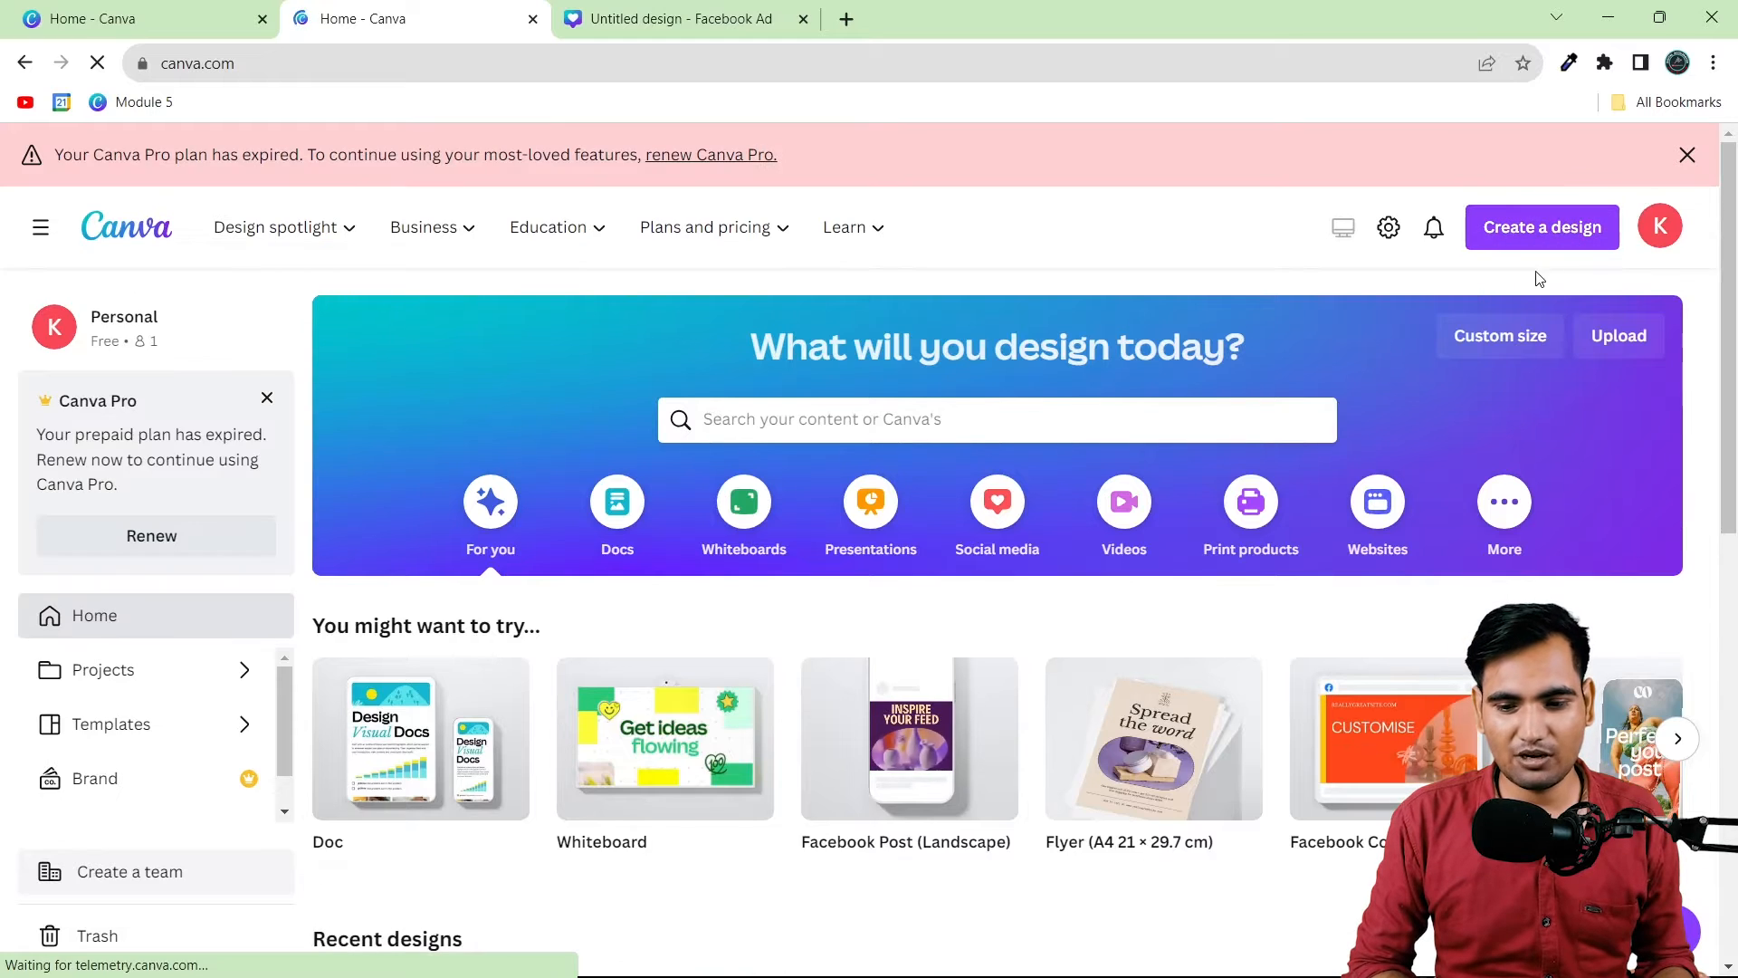
click(1686, 154)
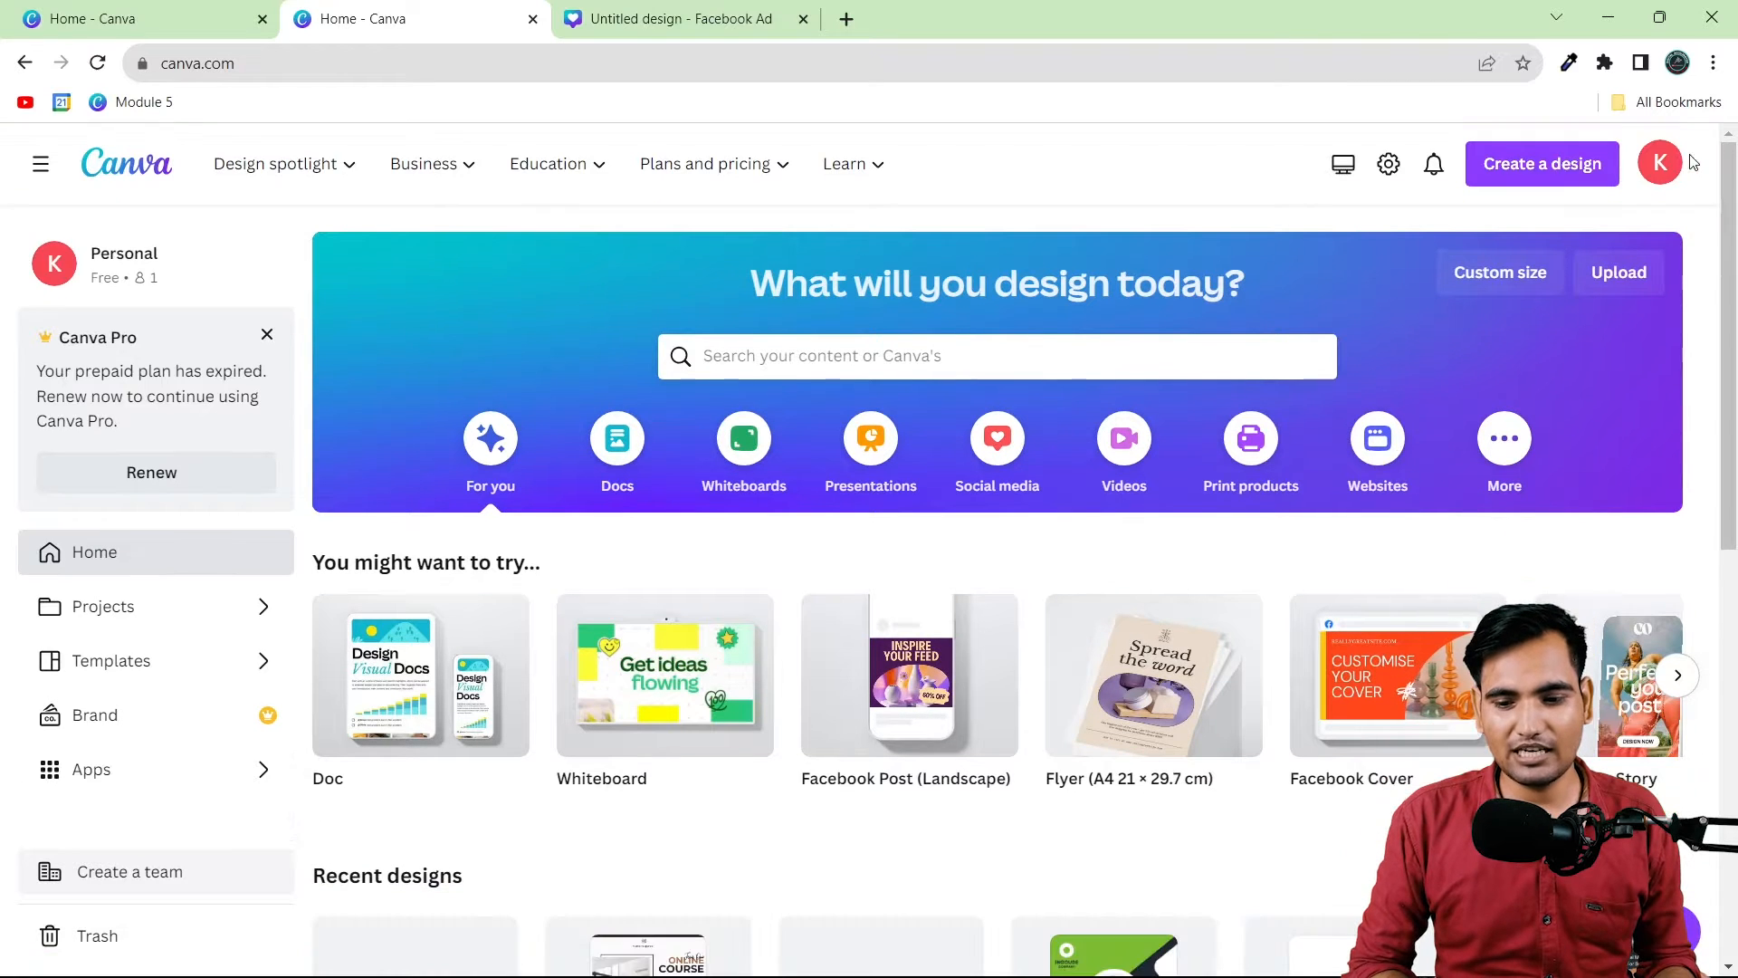
click(1549, 164)
click(1267, 860)
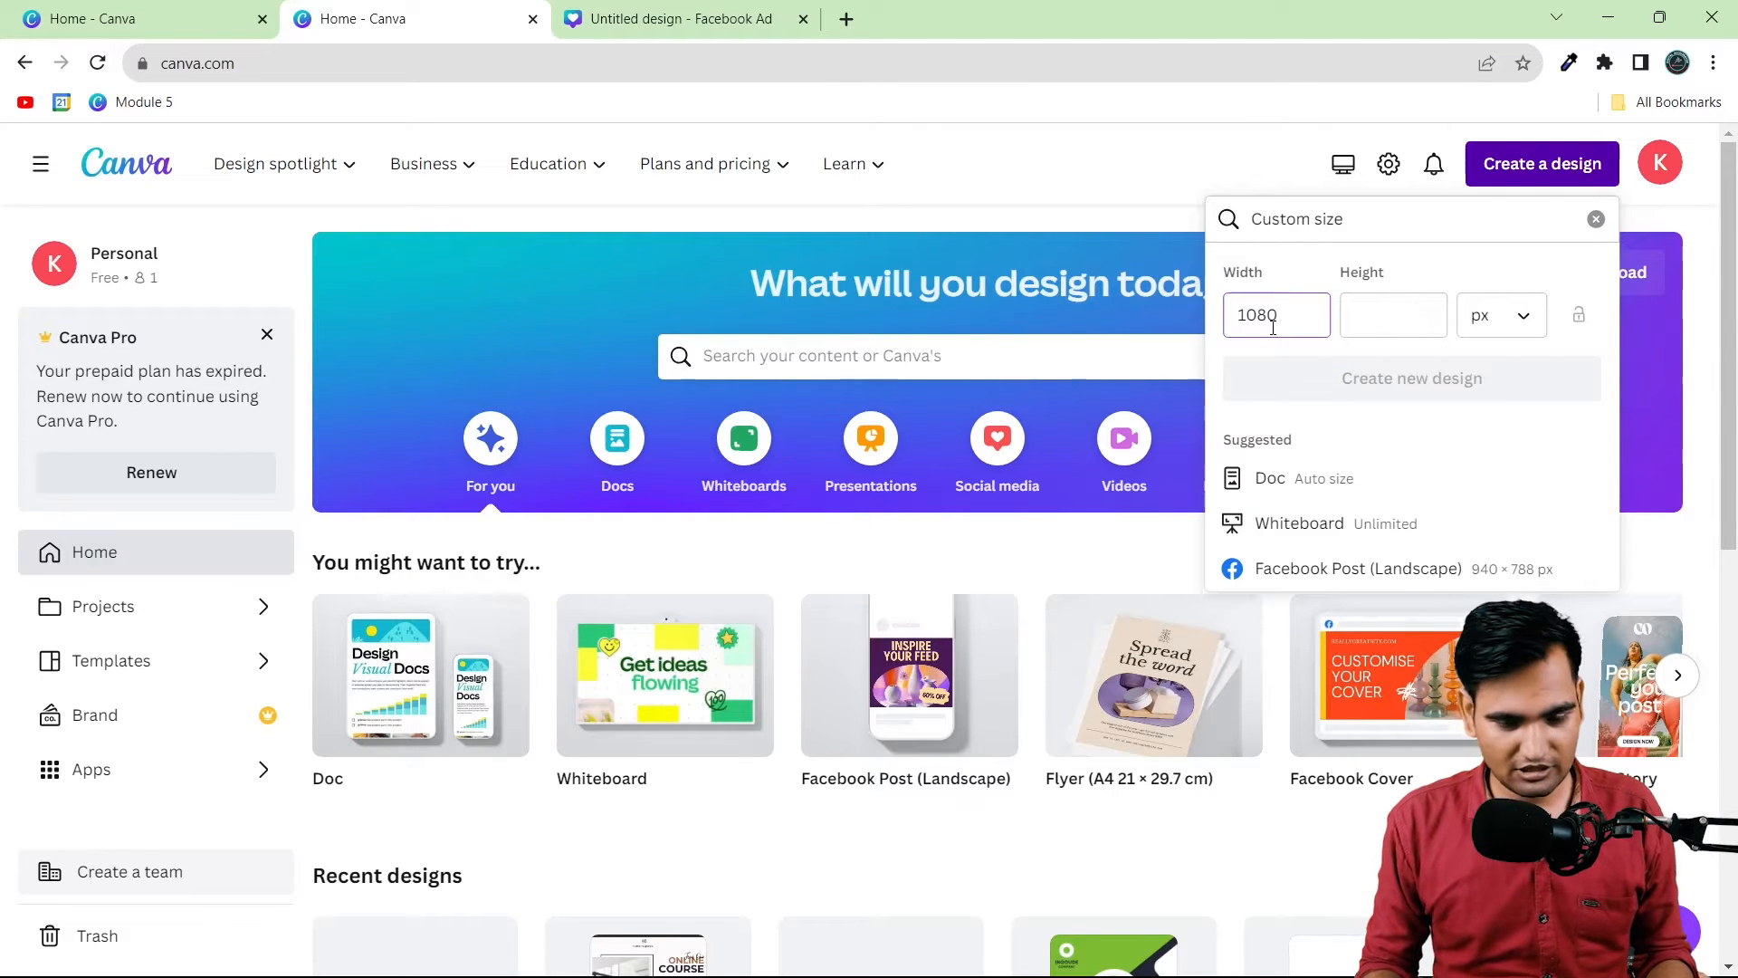
key(Tab)
text(1080)
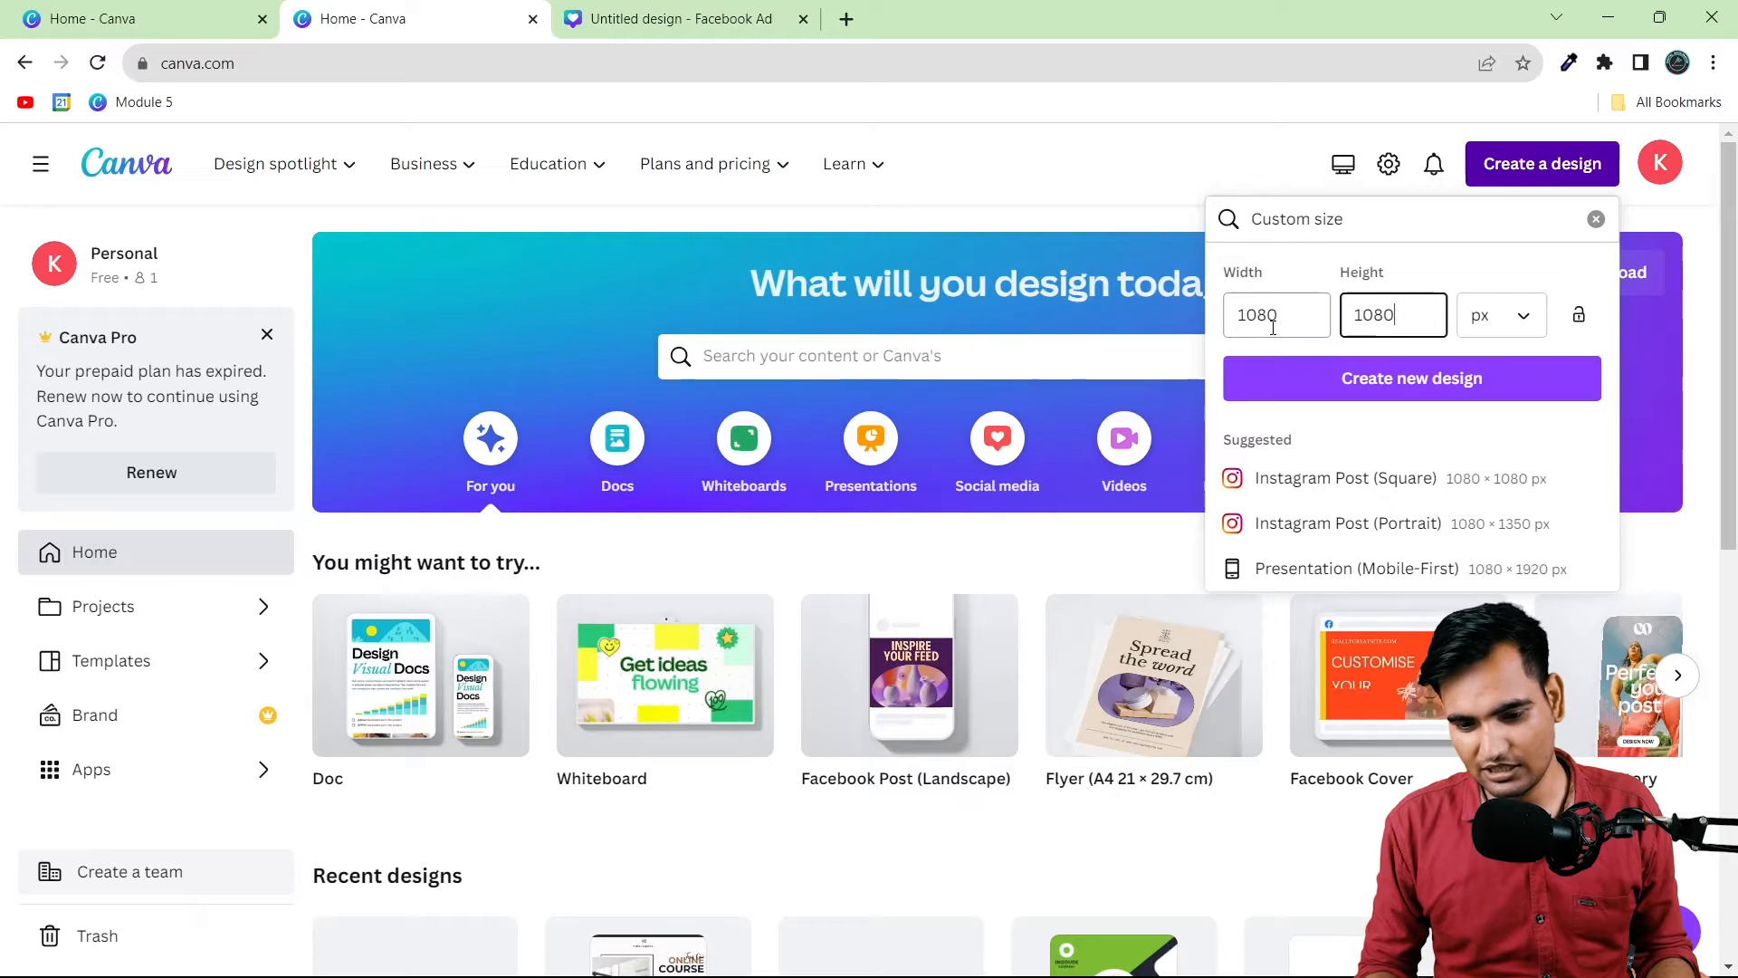
click(1375, 380)
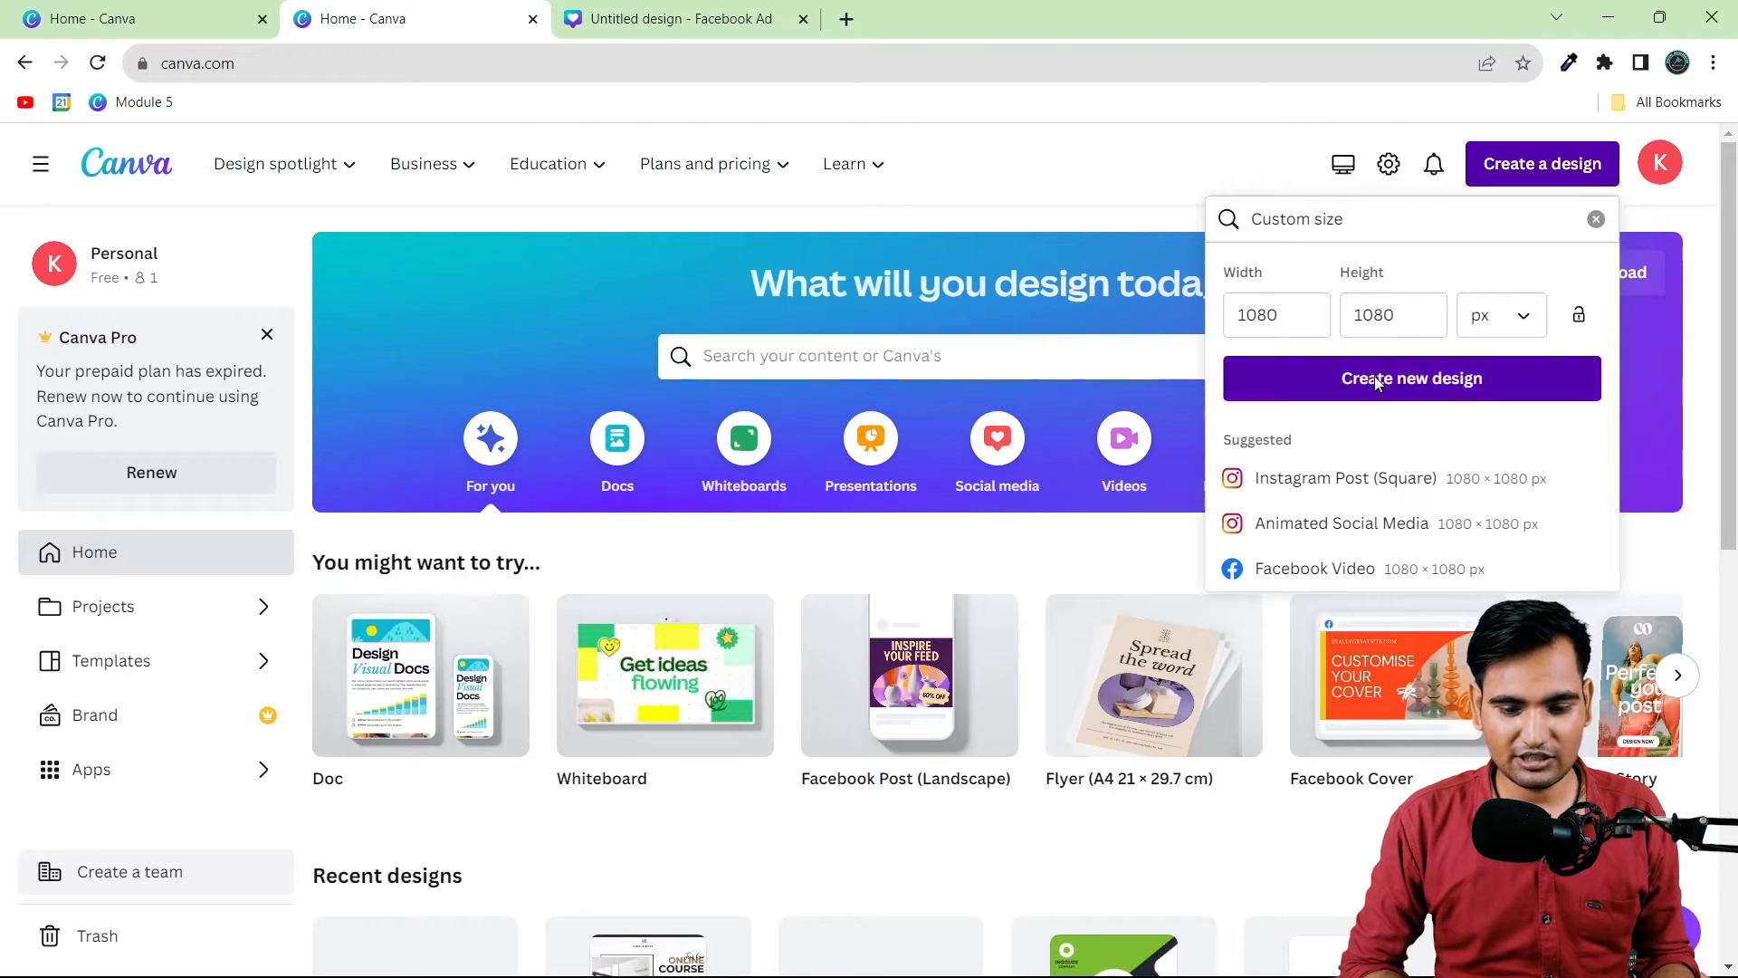
click(531, 15)
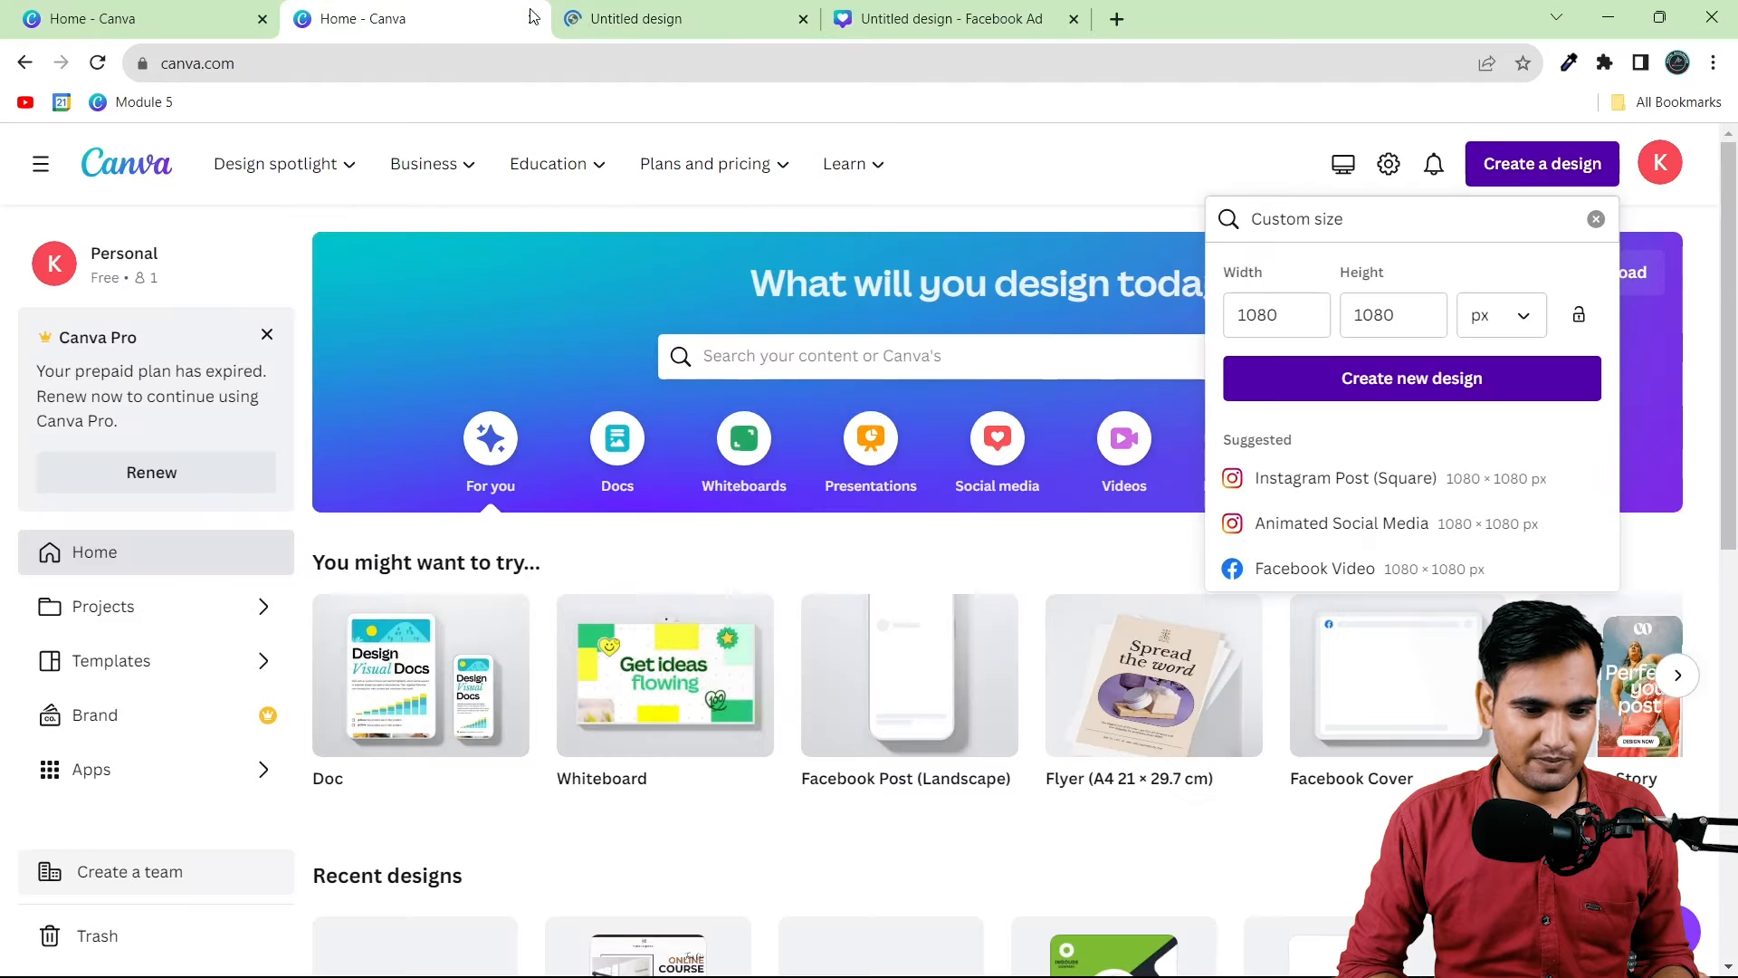
click(533, 18)
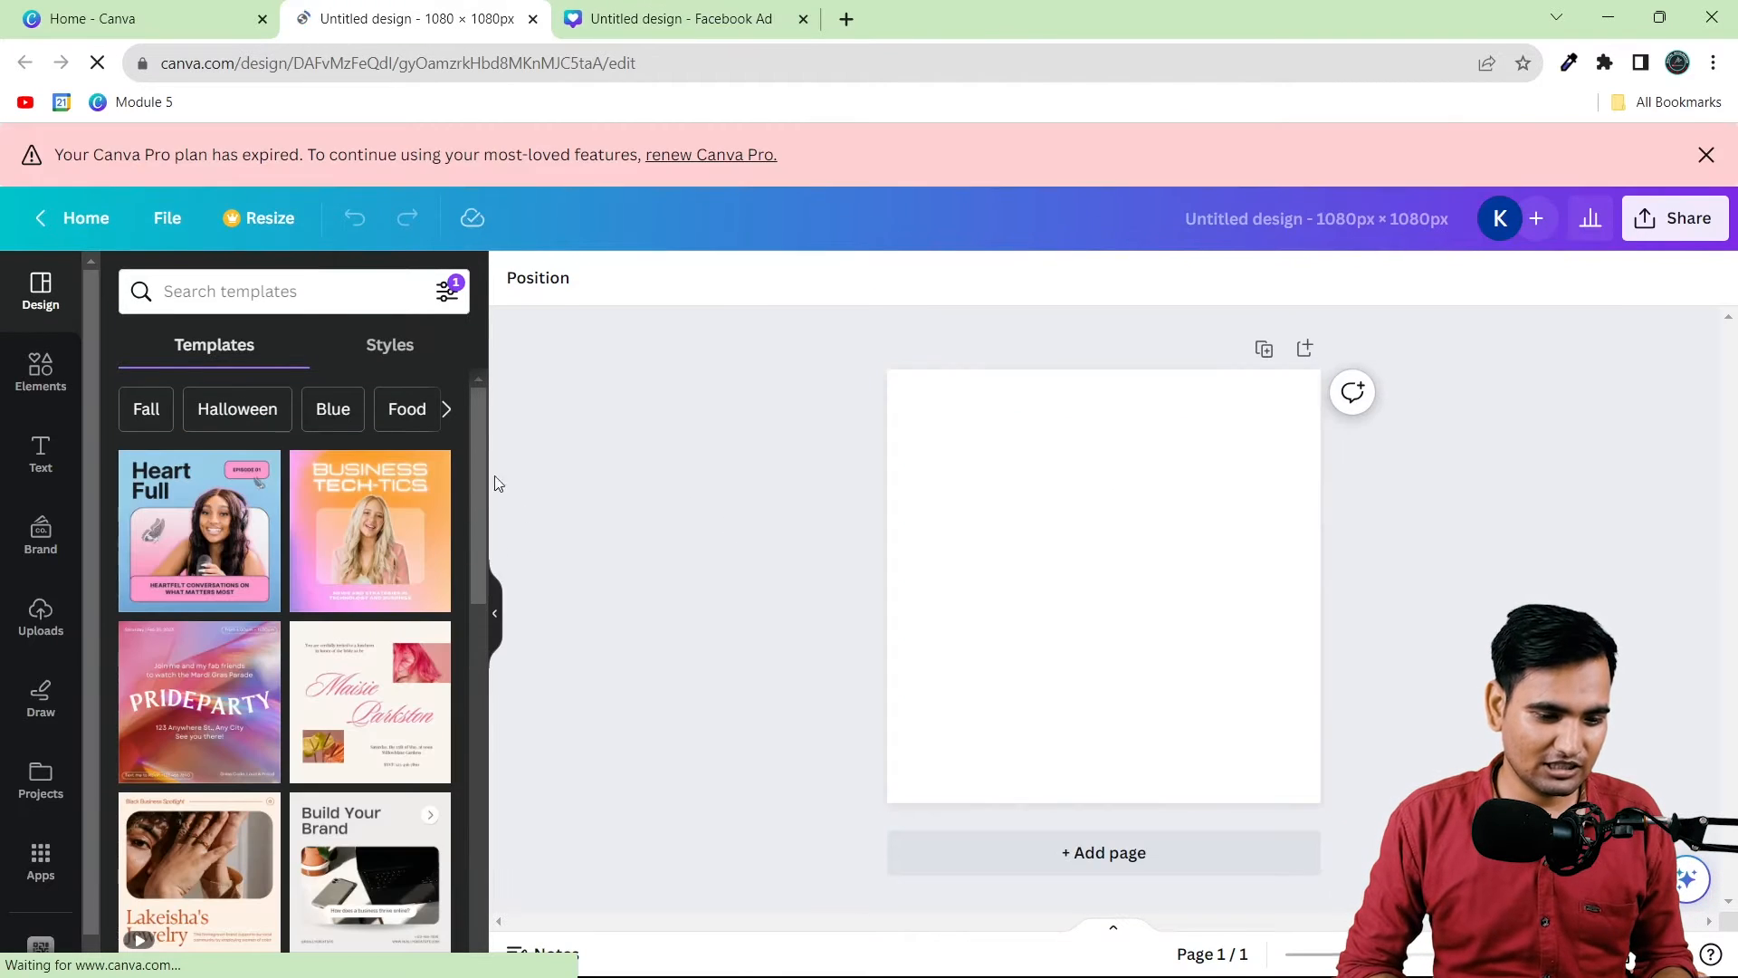
Step: Apply the yellow Digital Marketing Course template to the first page and add a blank second page
drag(481, 461, 507, 779)
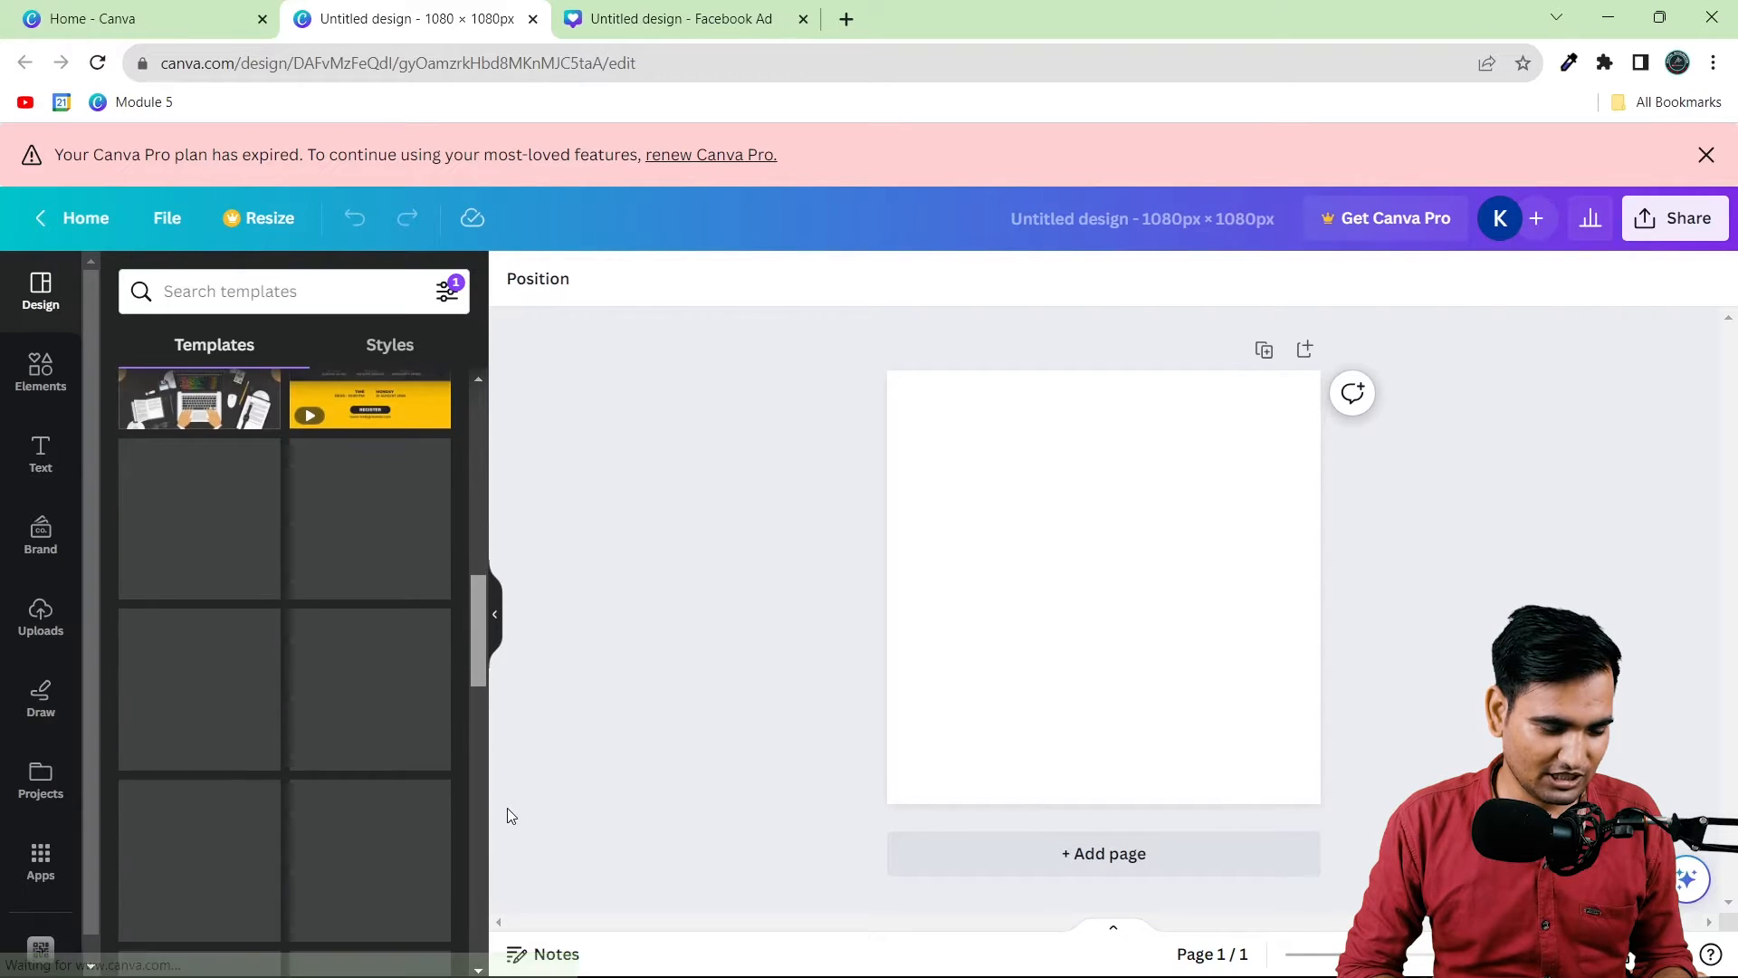
drag(478, 581, 482, 660)
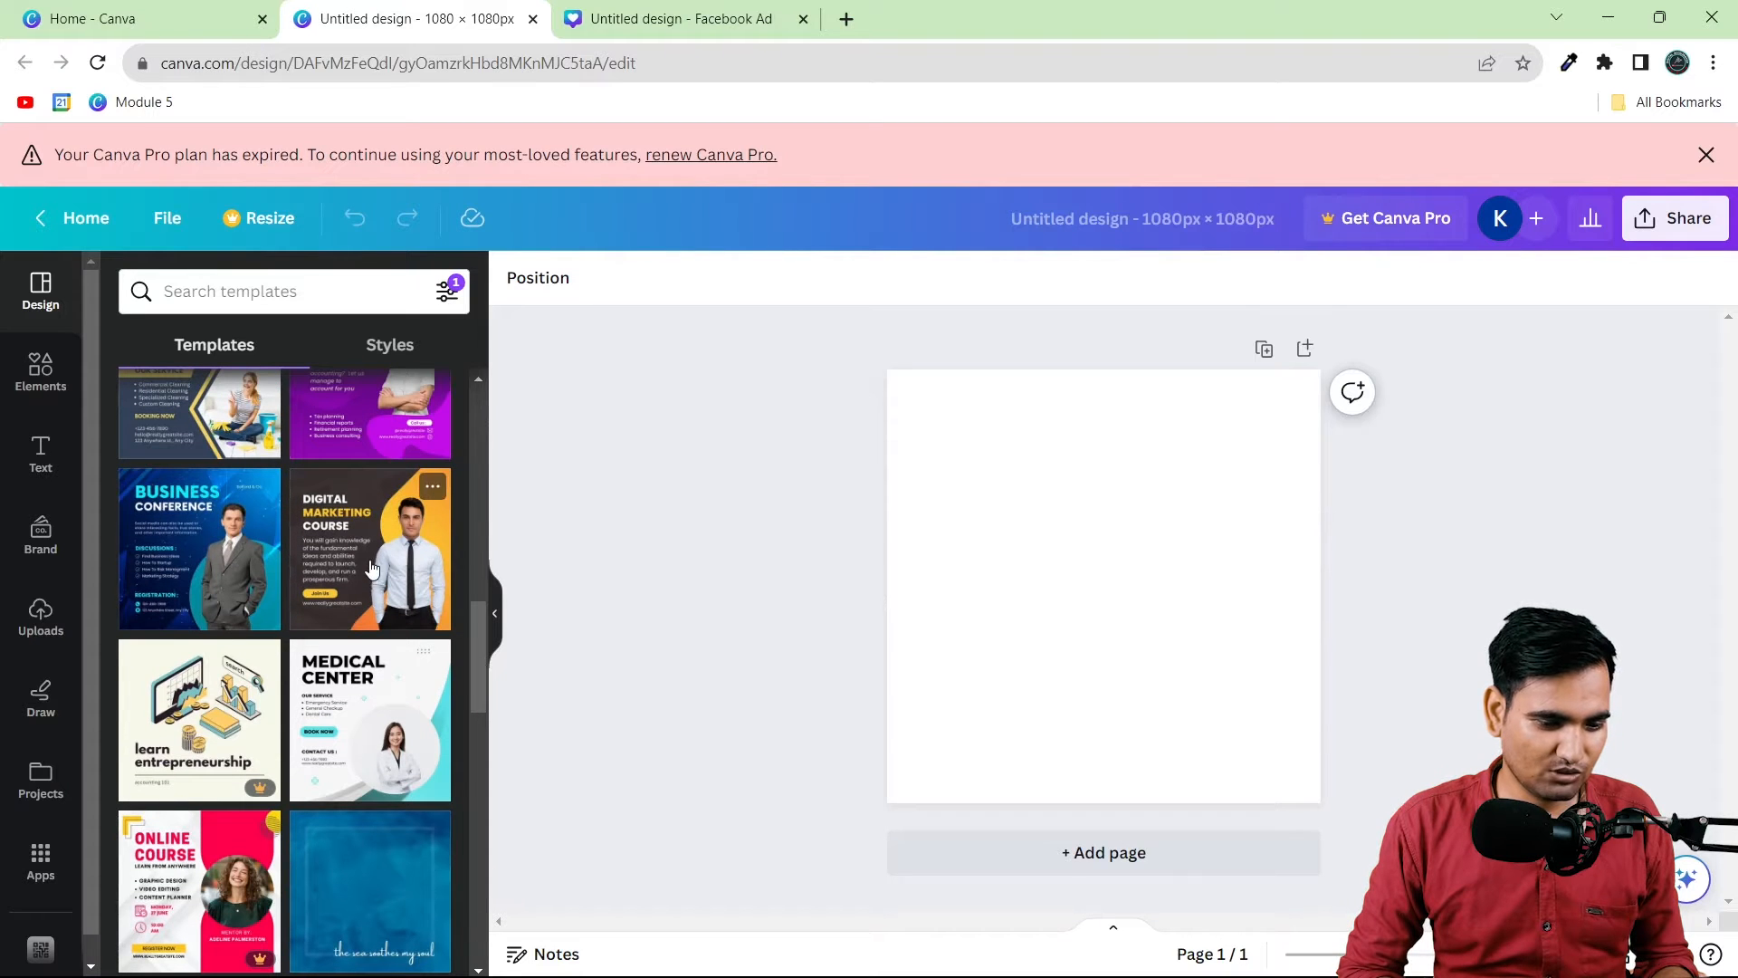
click(371, 568)
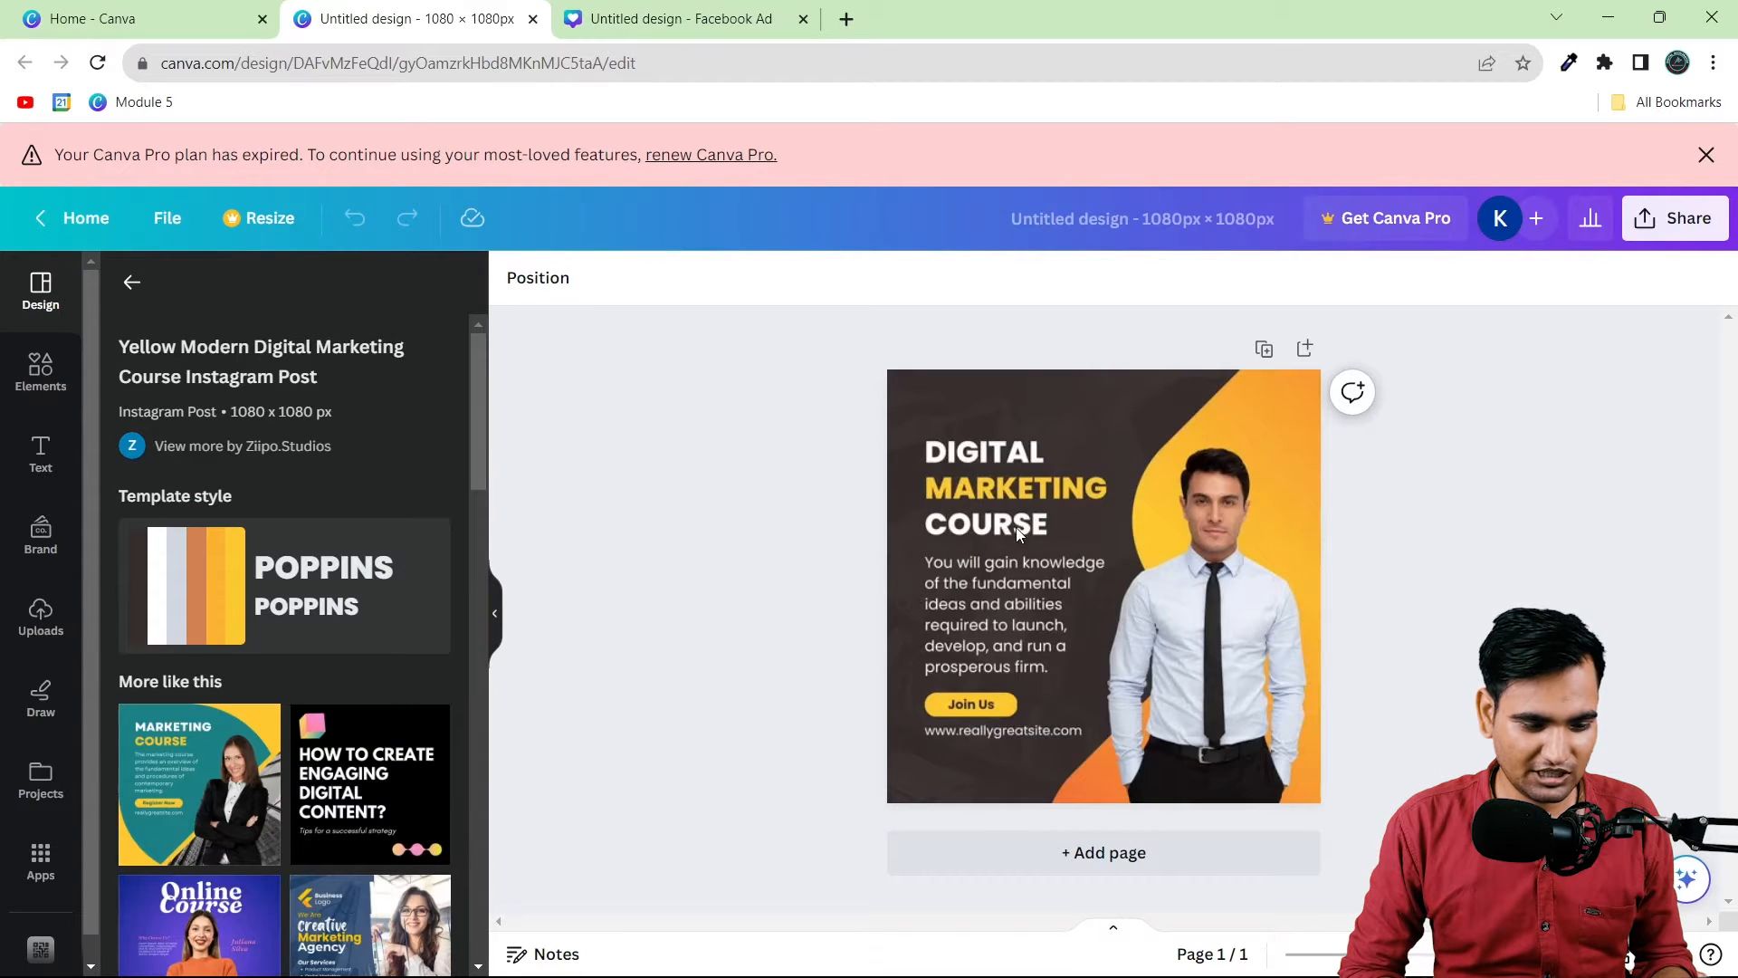
click(997, 855)
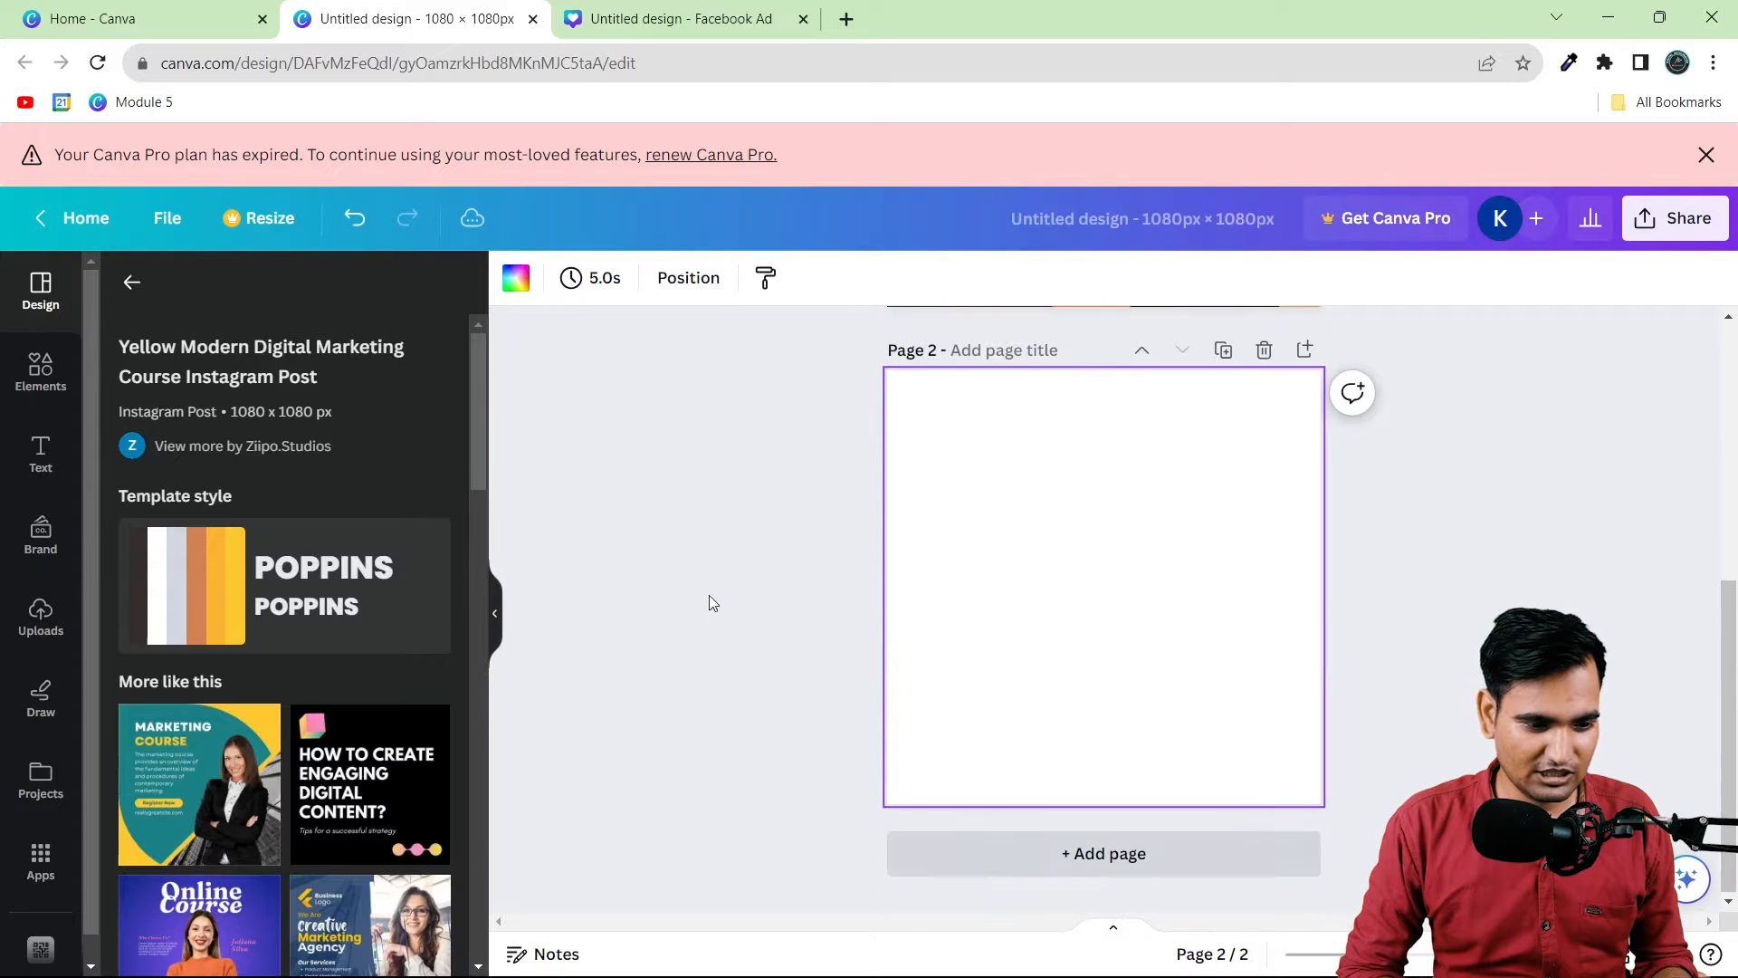
Step: Search the design templates for "education" and browse the resulting templates
click(132, 282)
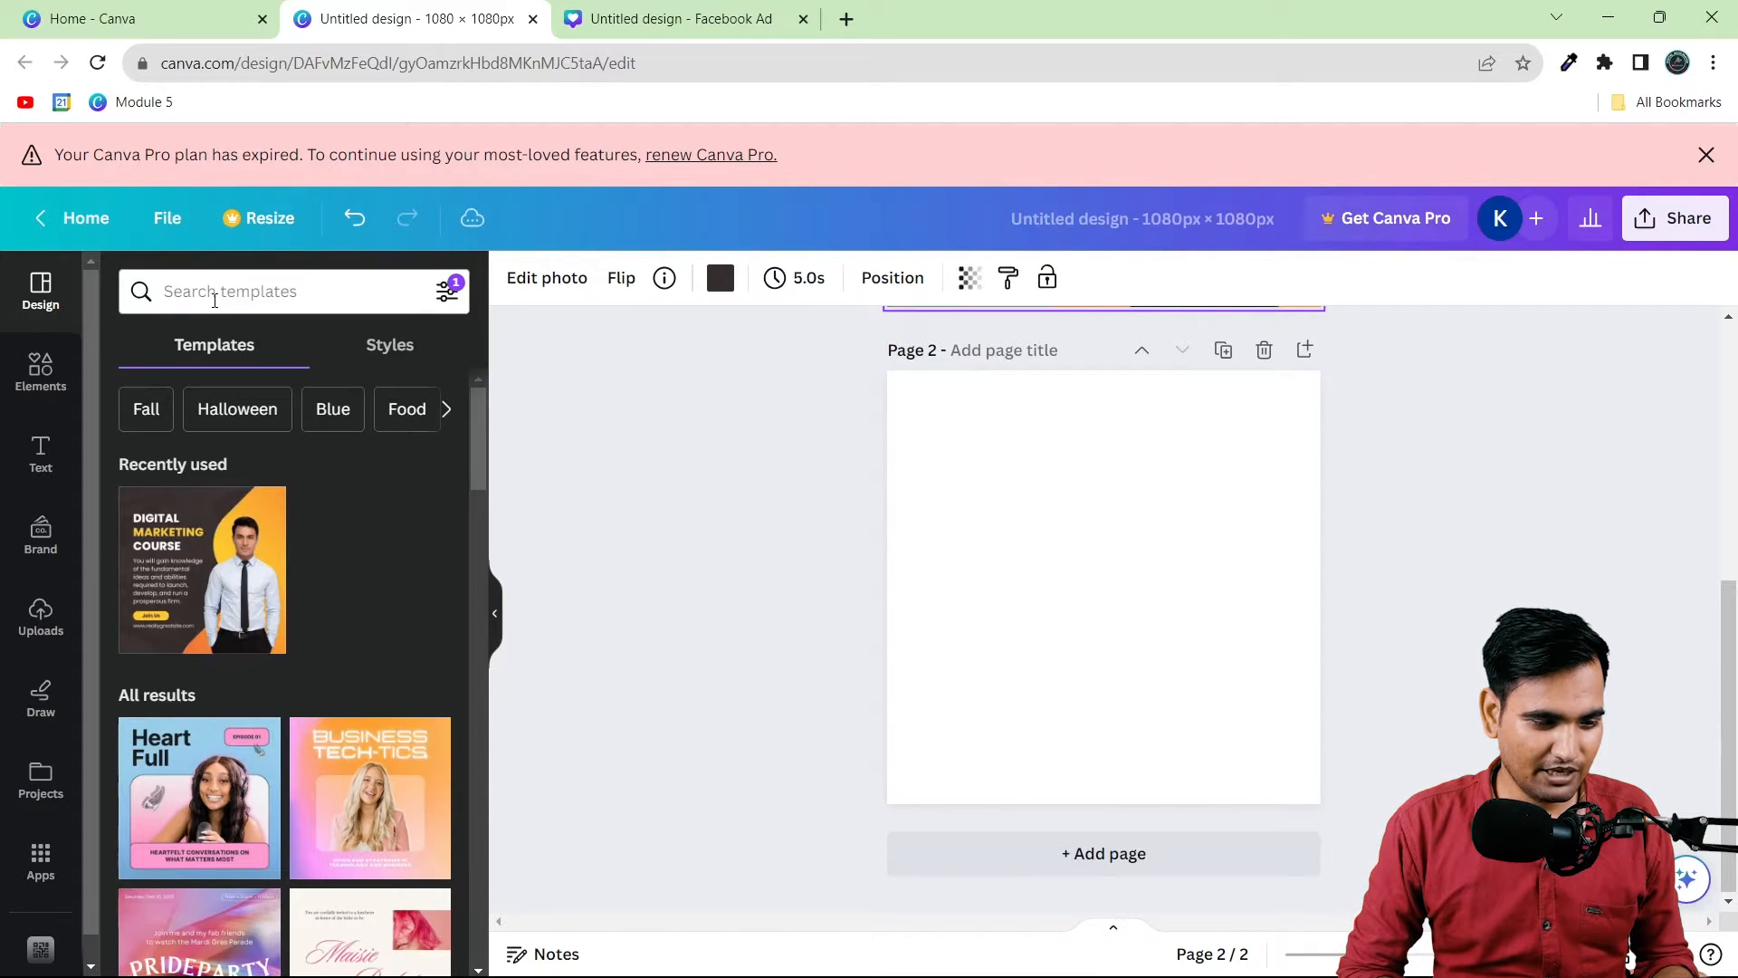
click(215, 294)
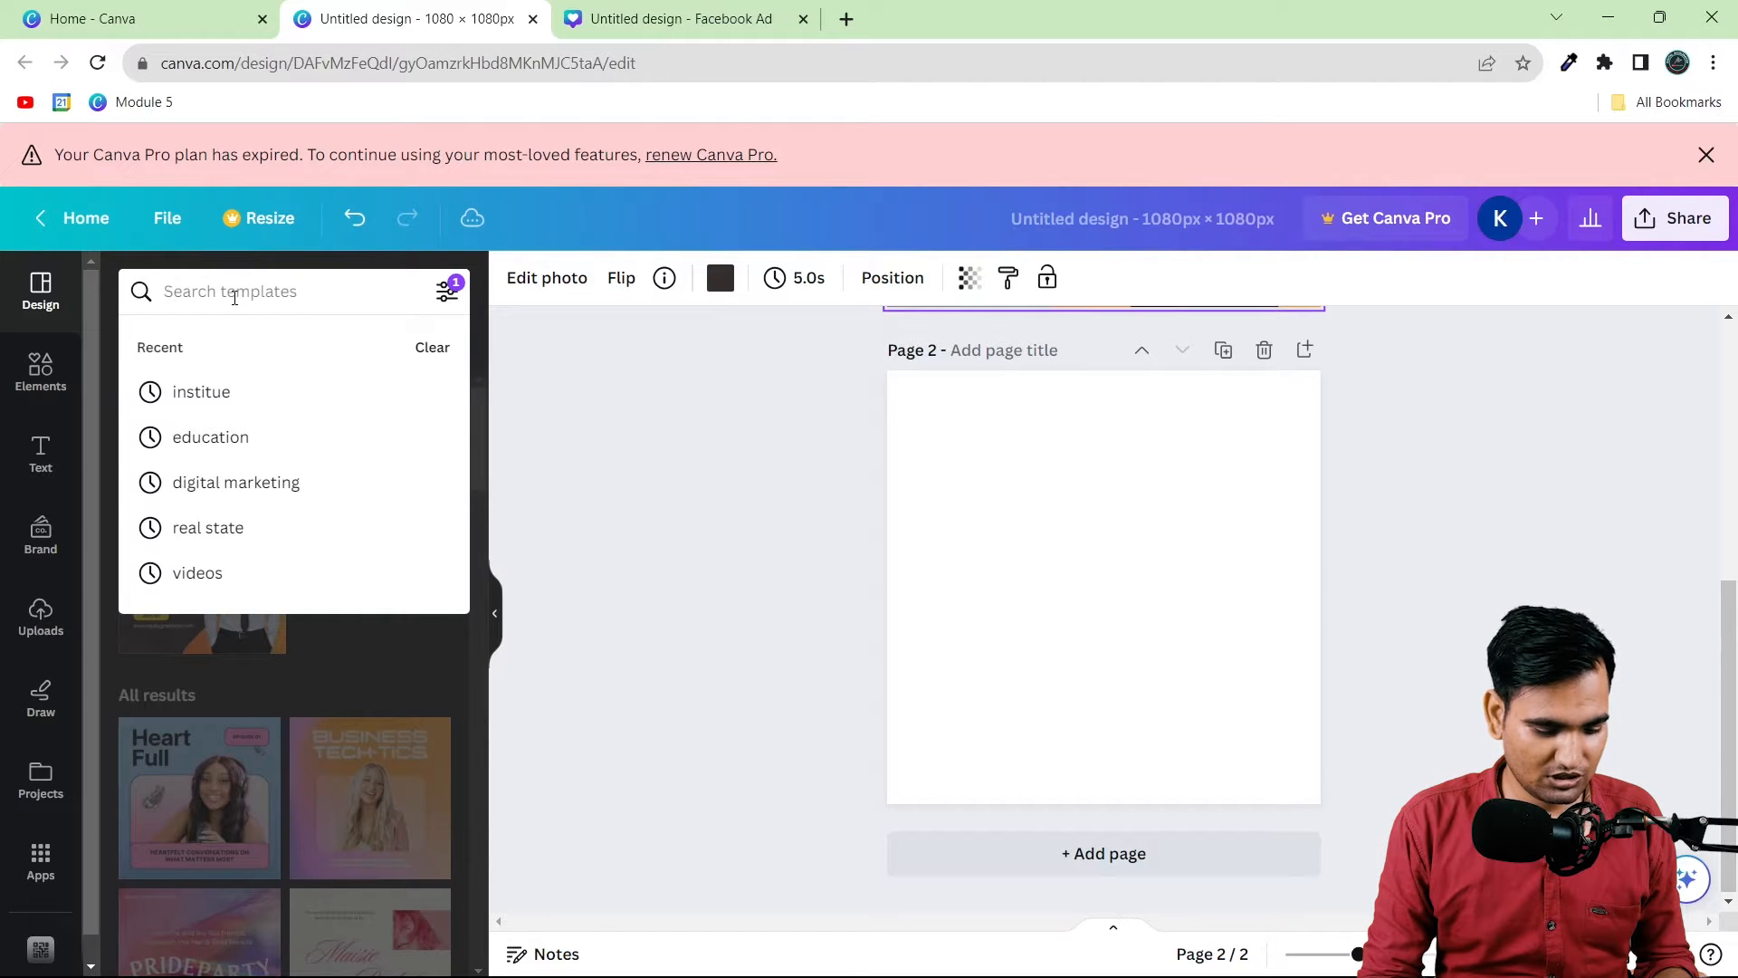
text(ed)
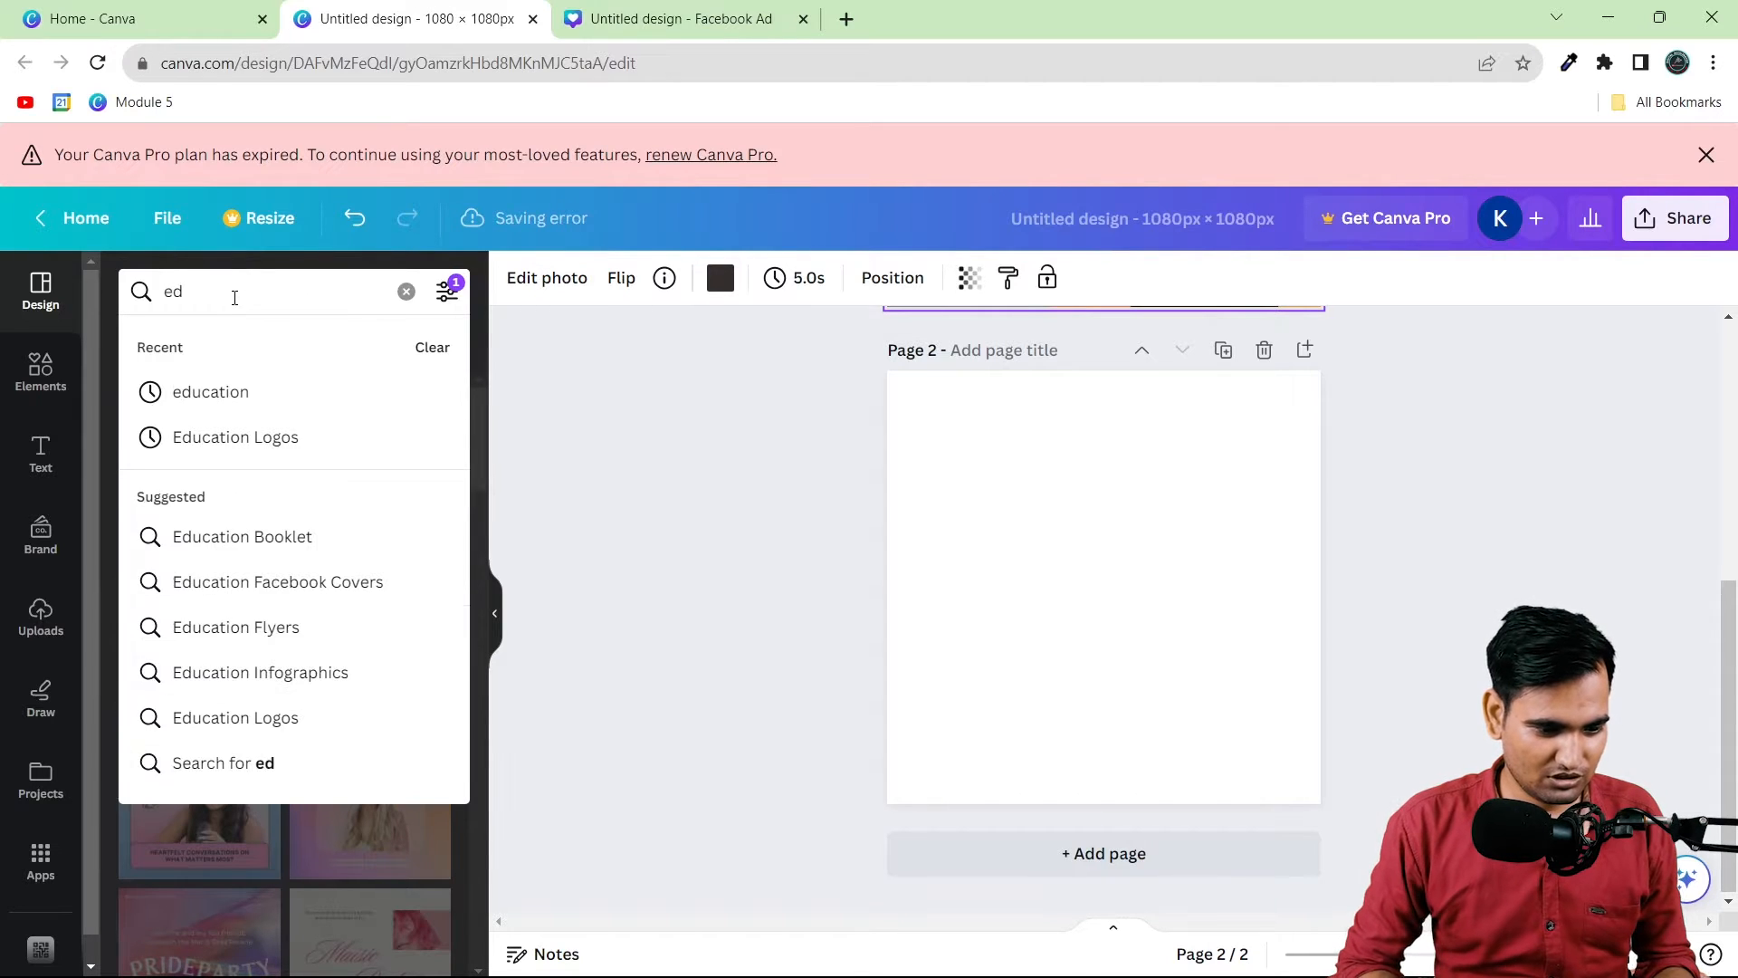
click(206, 412)
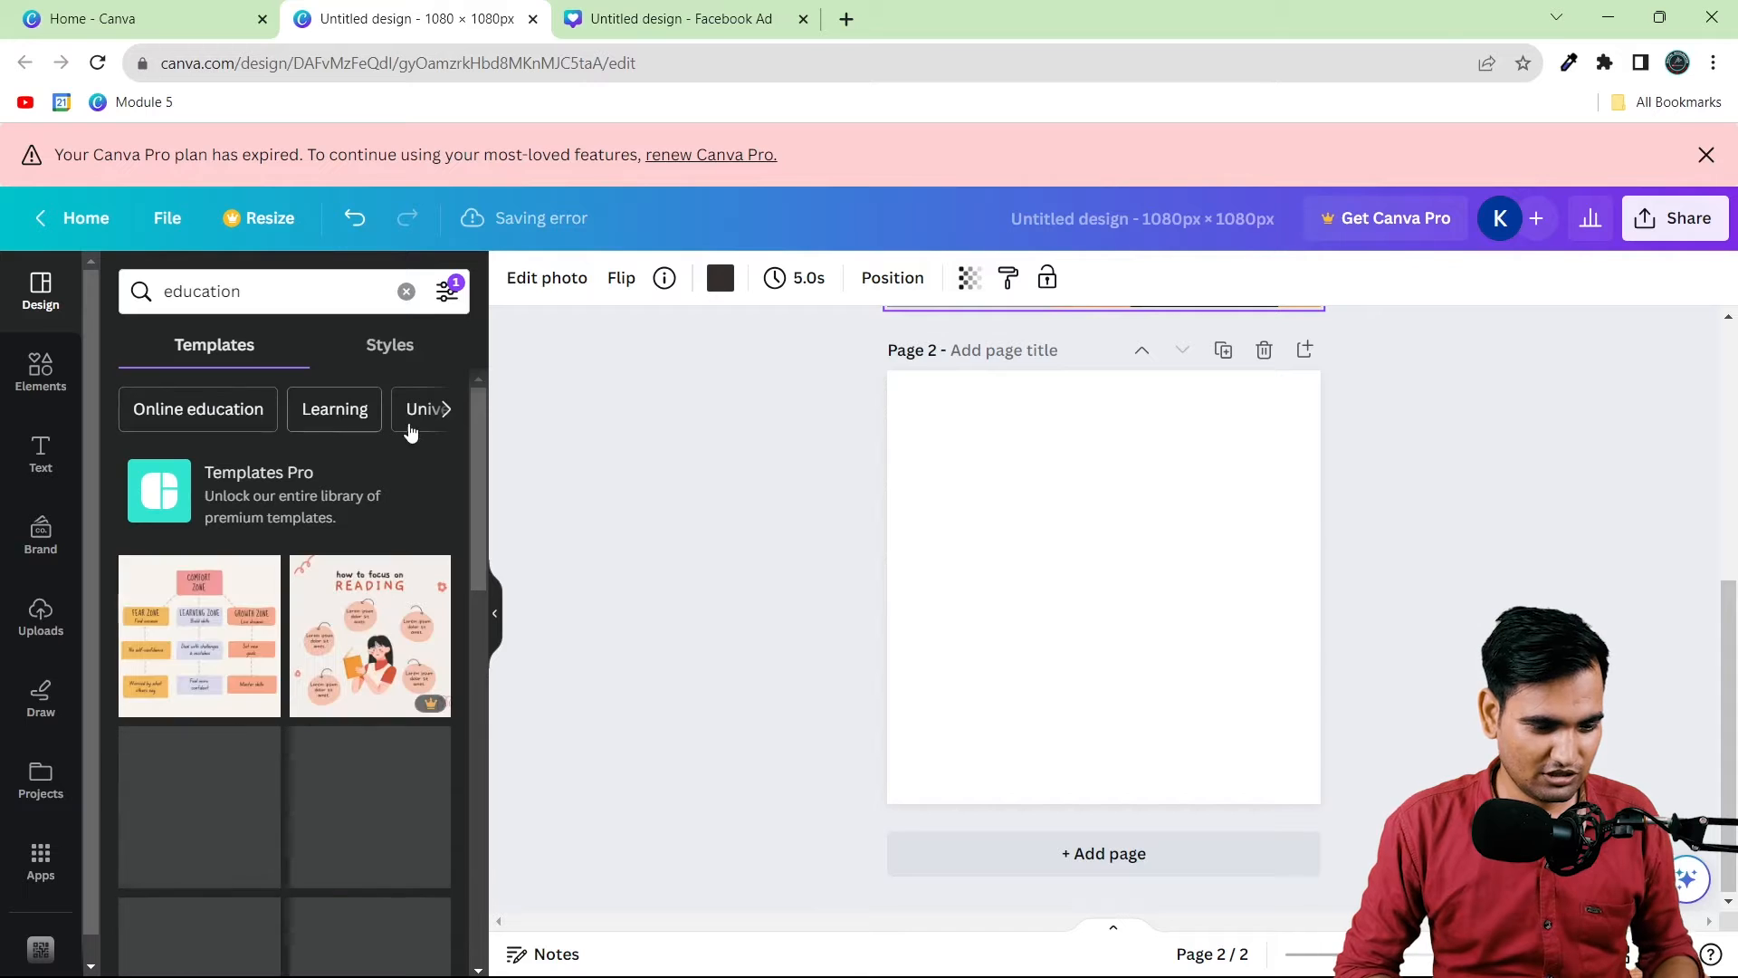
drag(472, 414, 476, 671)
scroll(480, 665, up, 5)
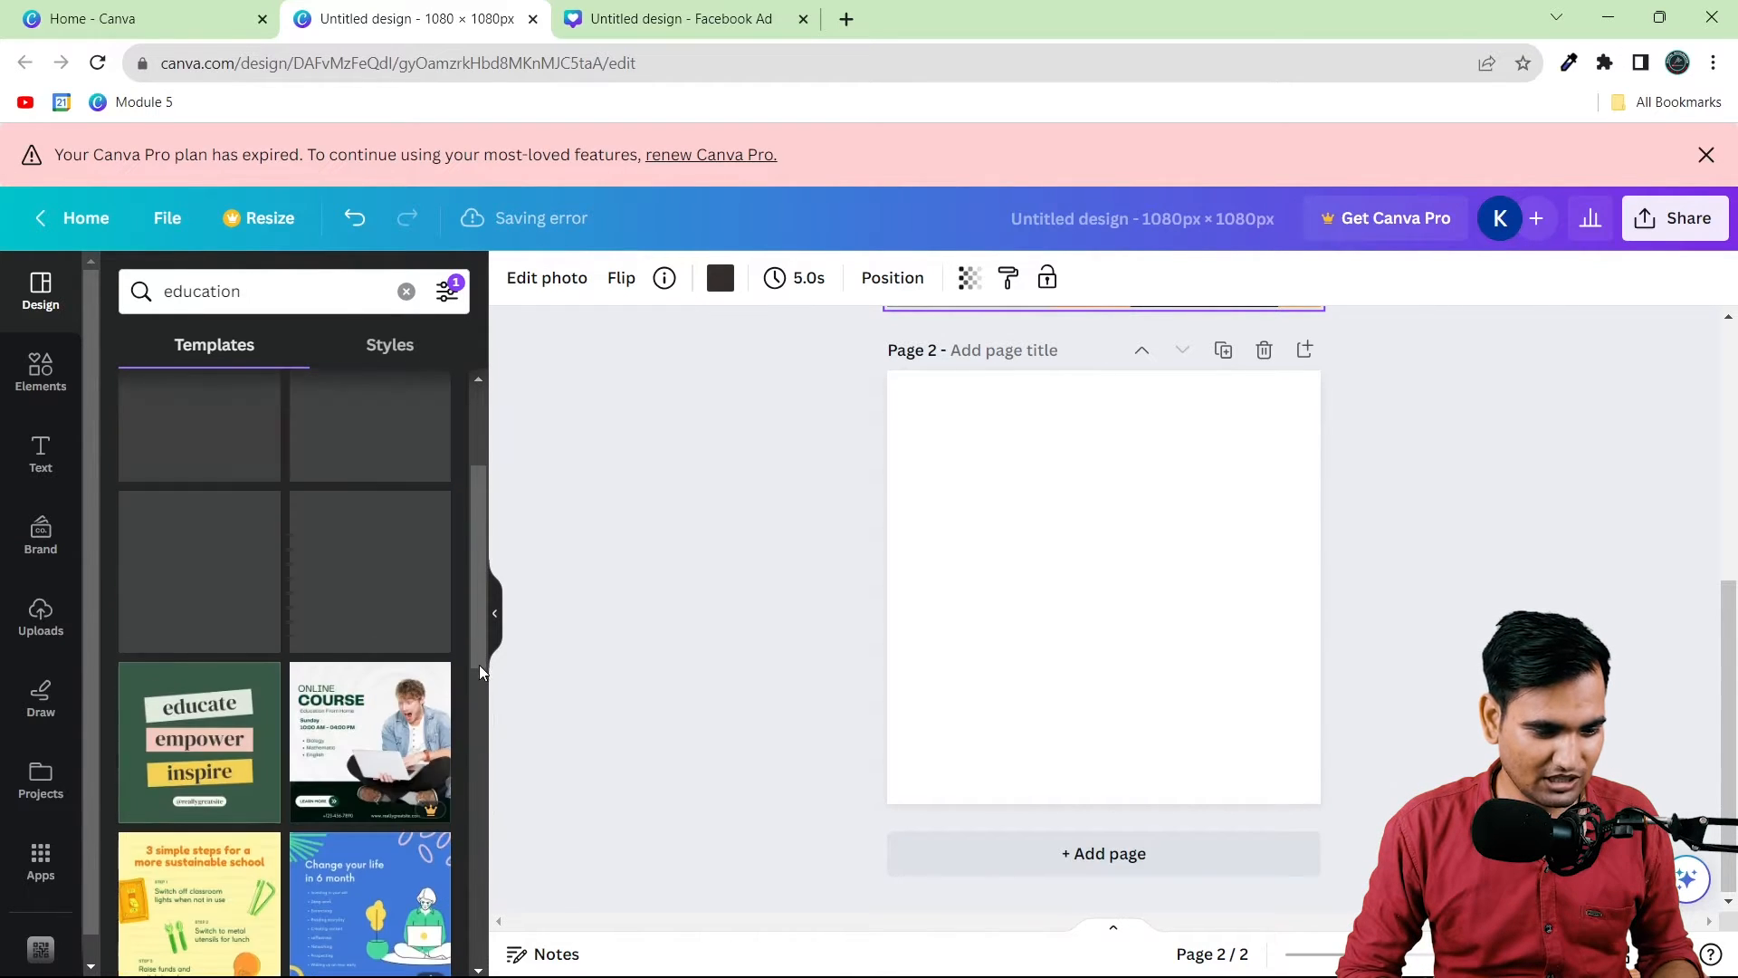
drag(478, 516, 478, 552)
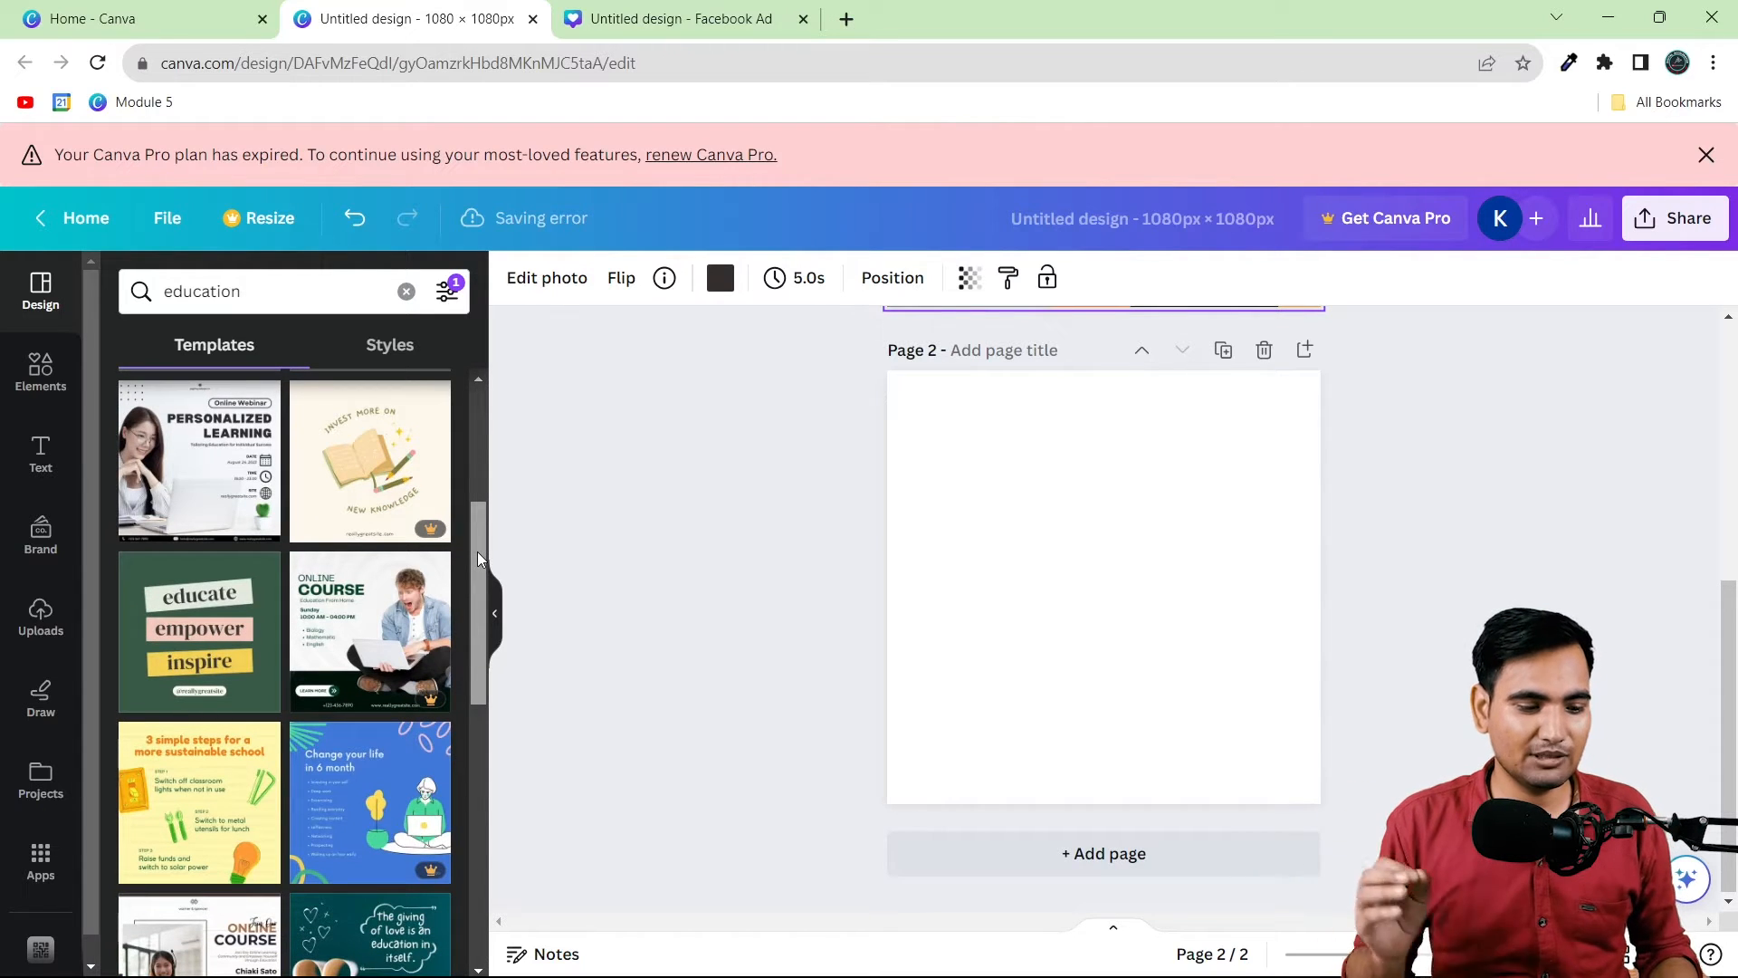
drag(476, 551, 480, 508)
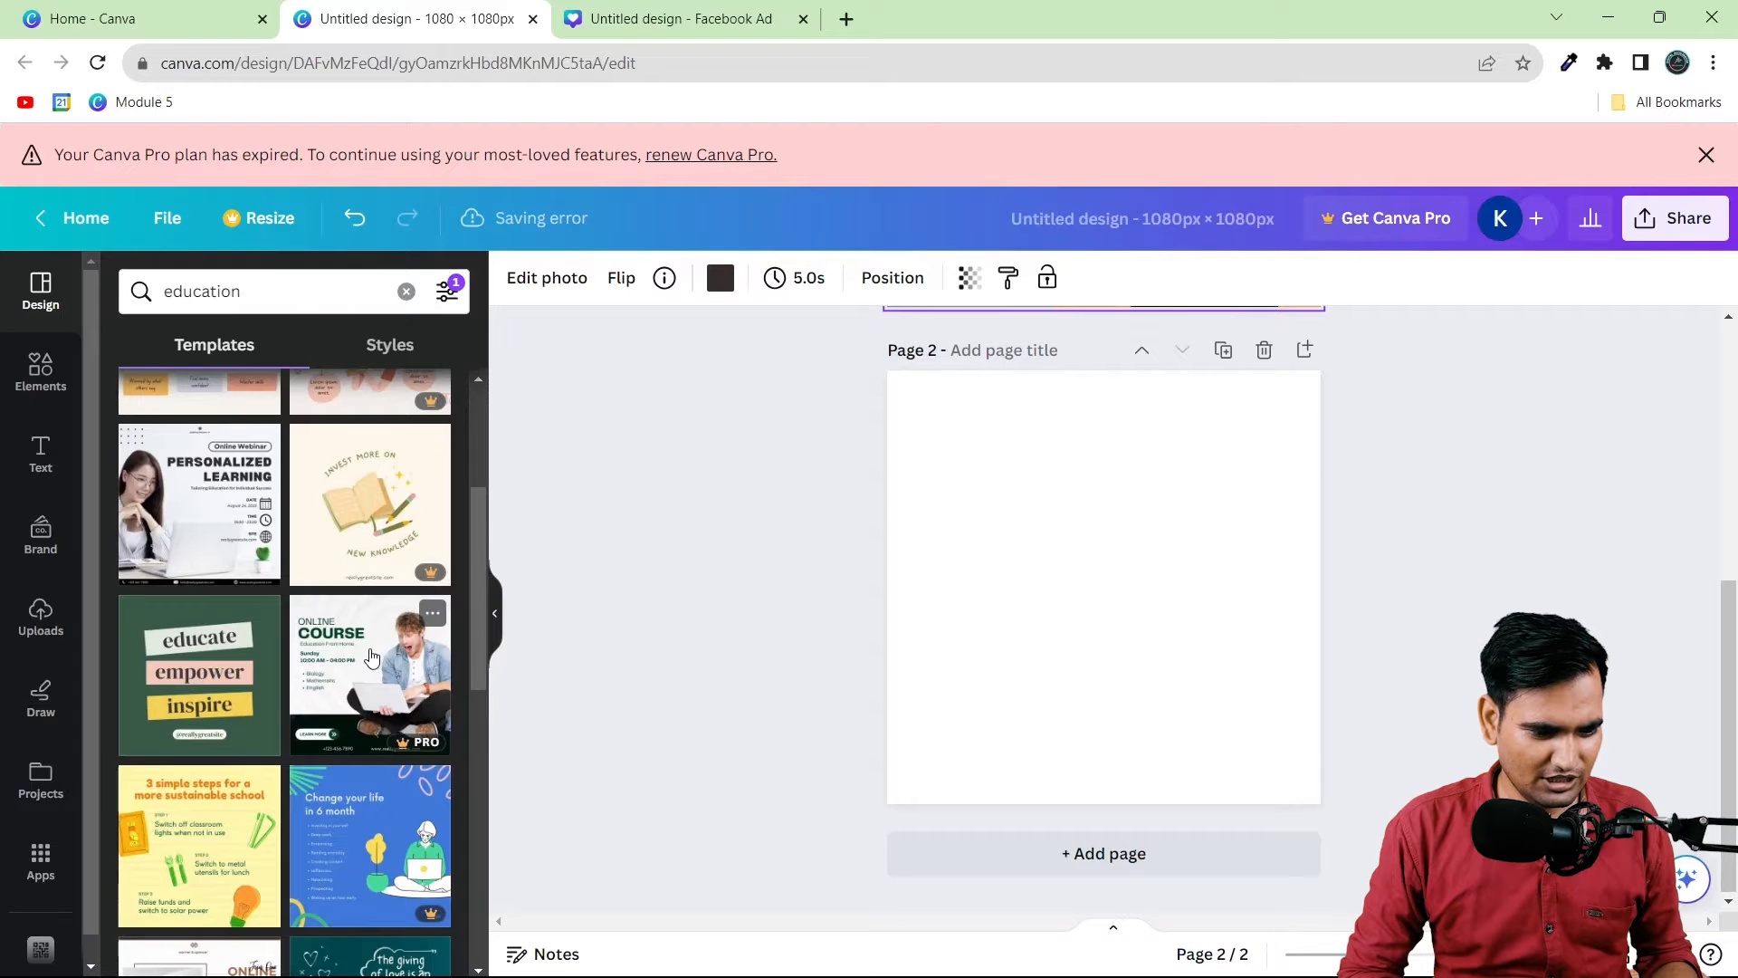
Step: Try the Online Course Pro template, dismiss the upgrade offer, and apply the similar Creative Marketing Agency template to page 2
click(367, 652)
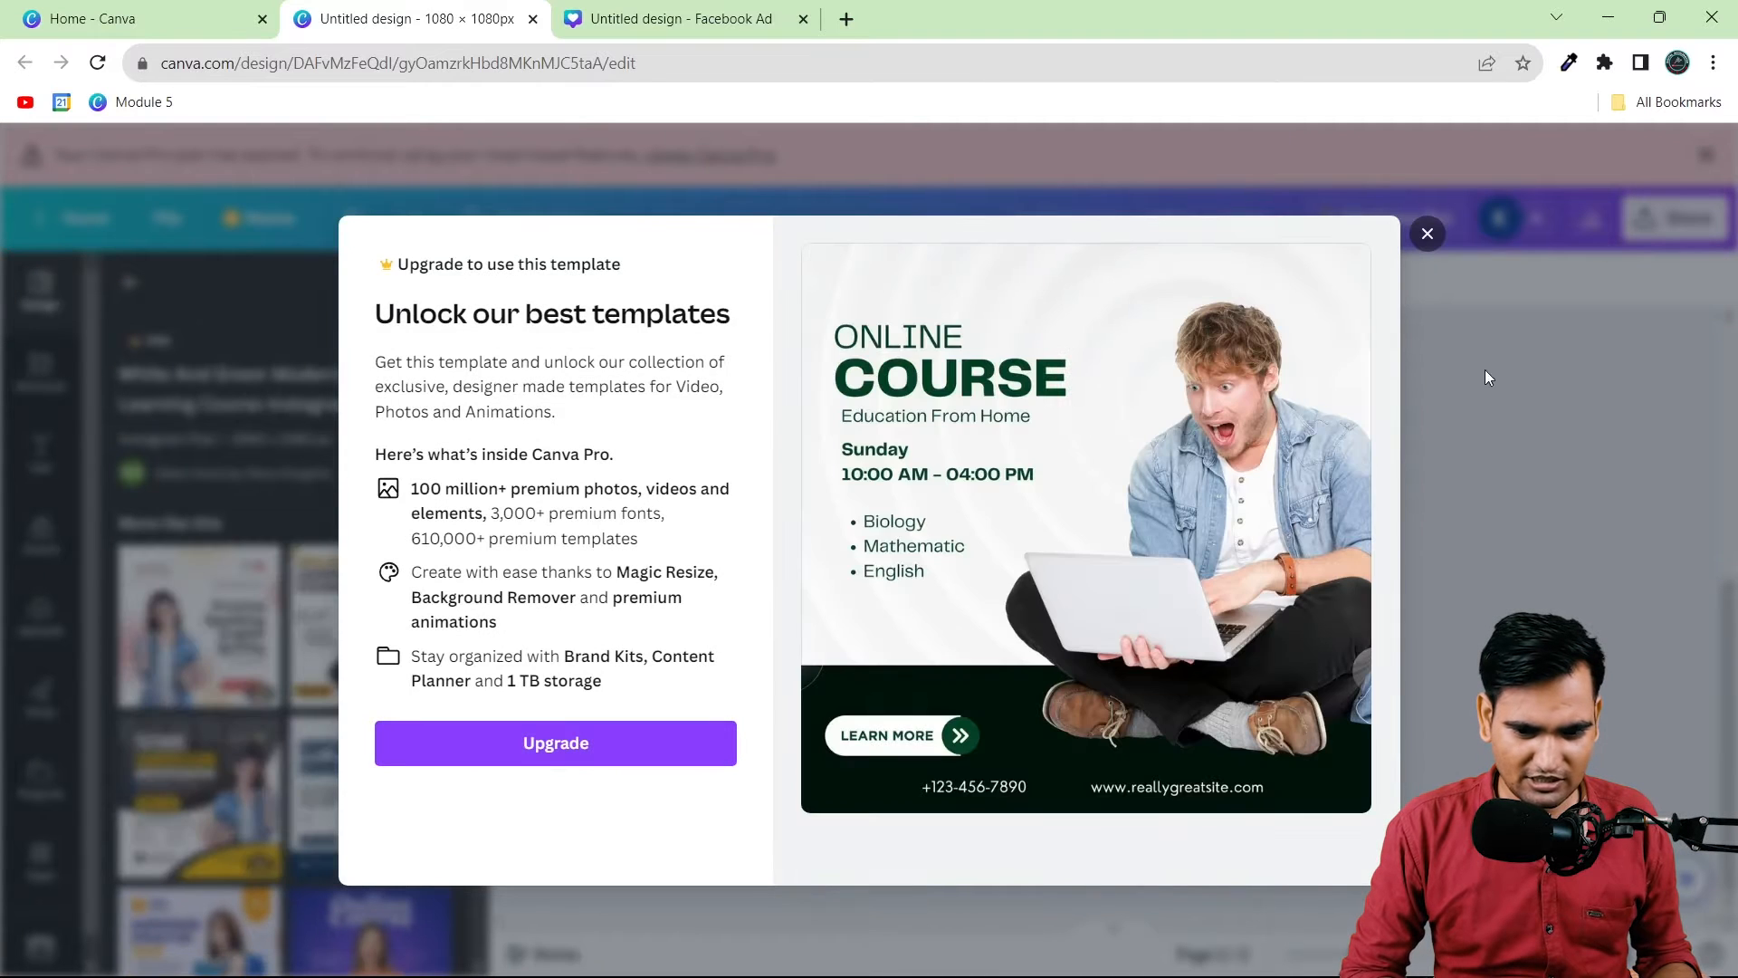
click(1429, 236)
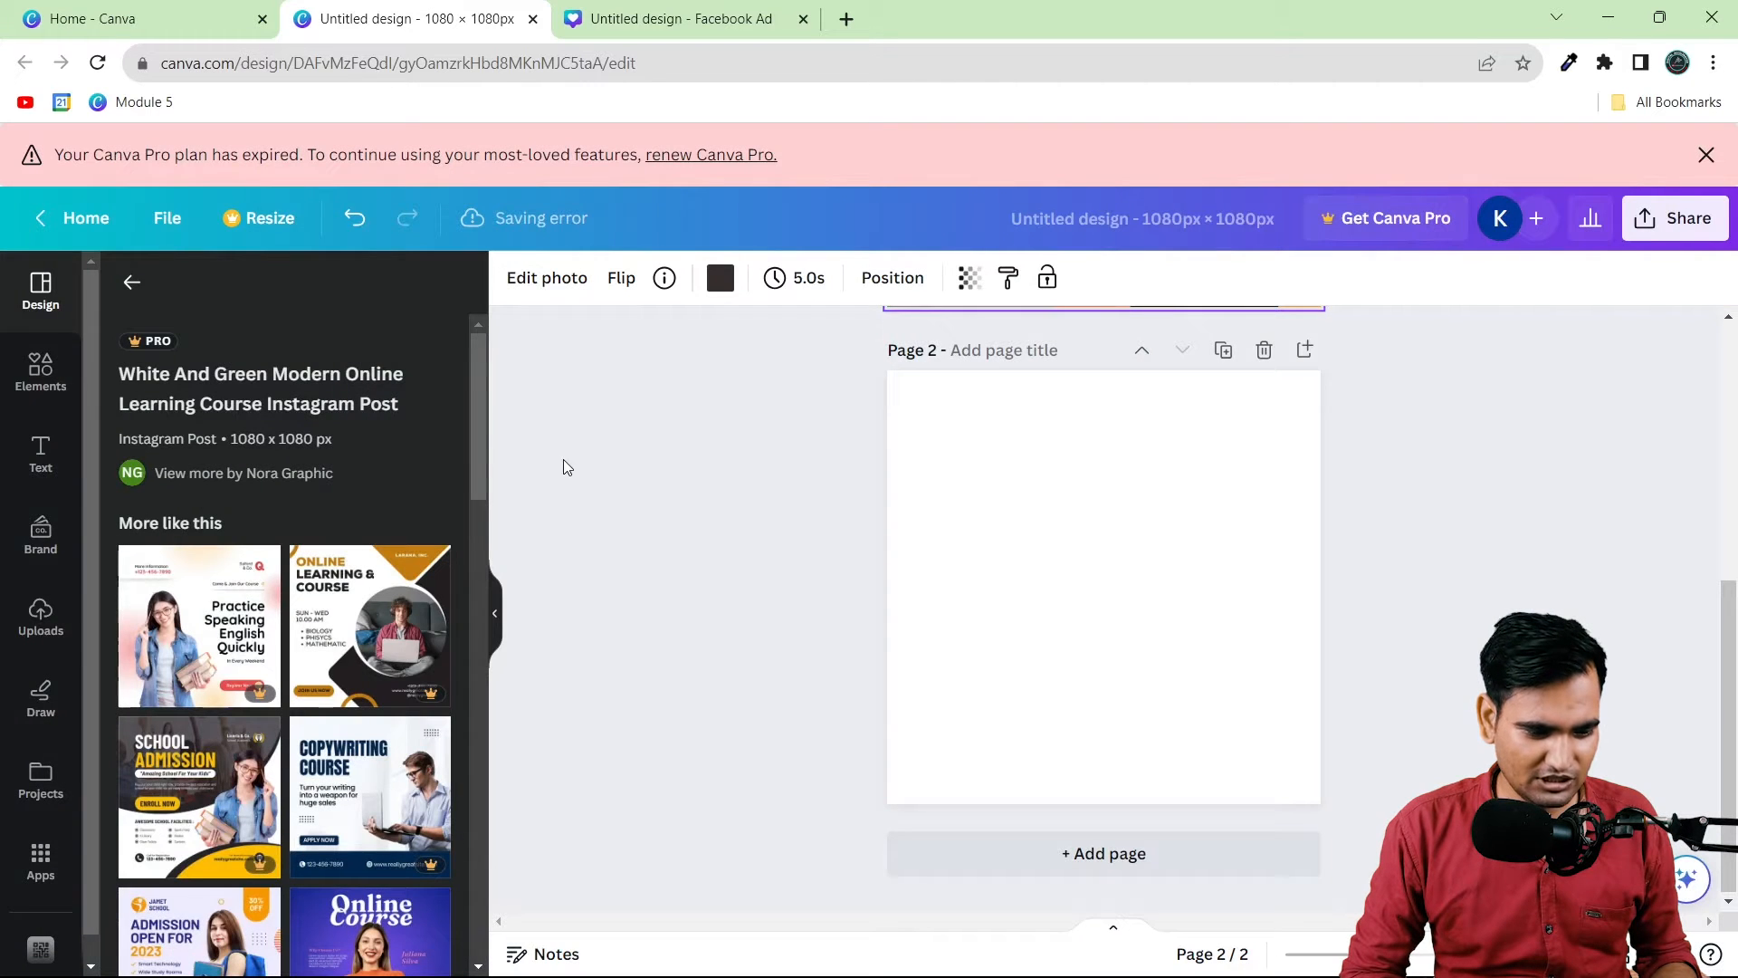
drag(475, 412, 474, 598)
click(199, 501)
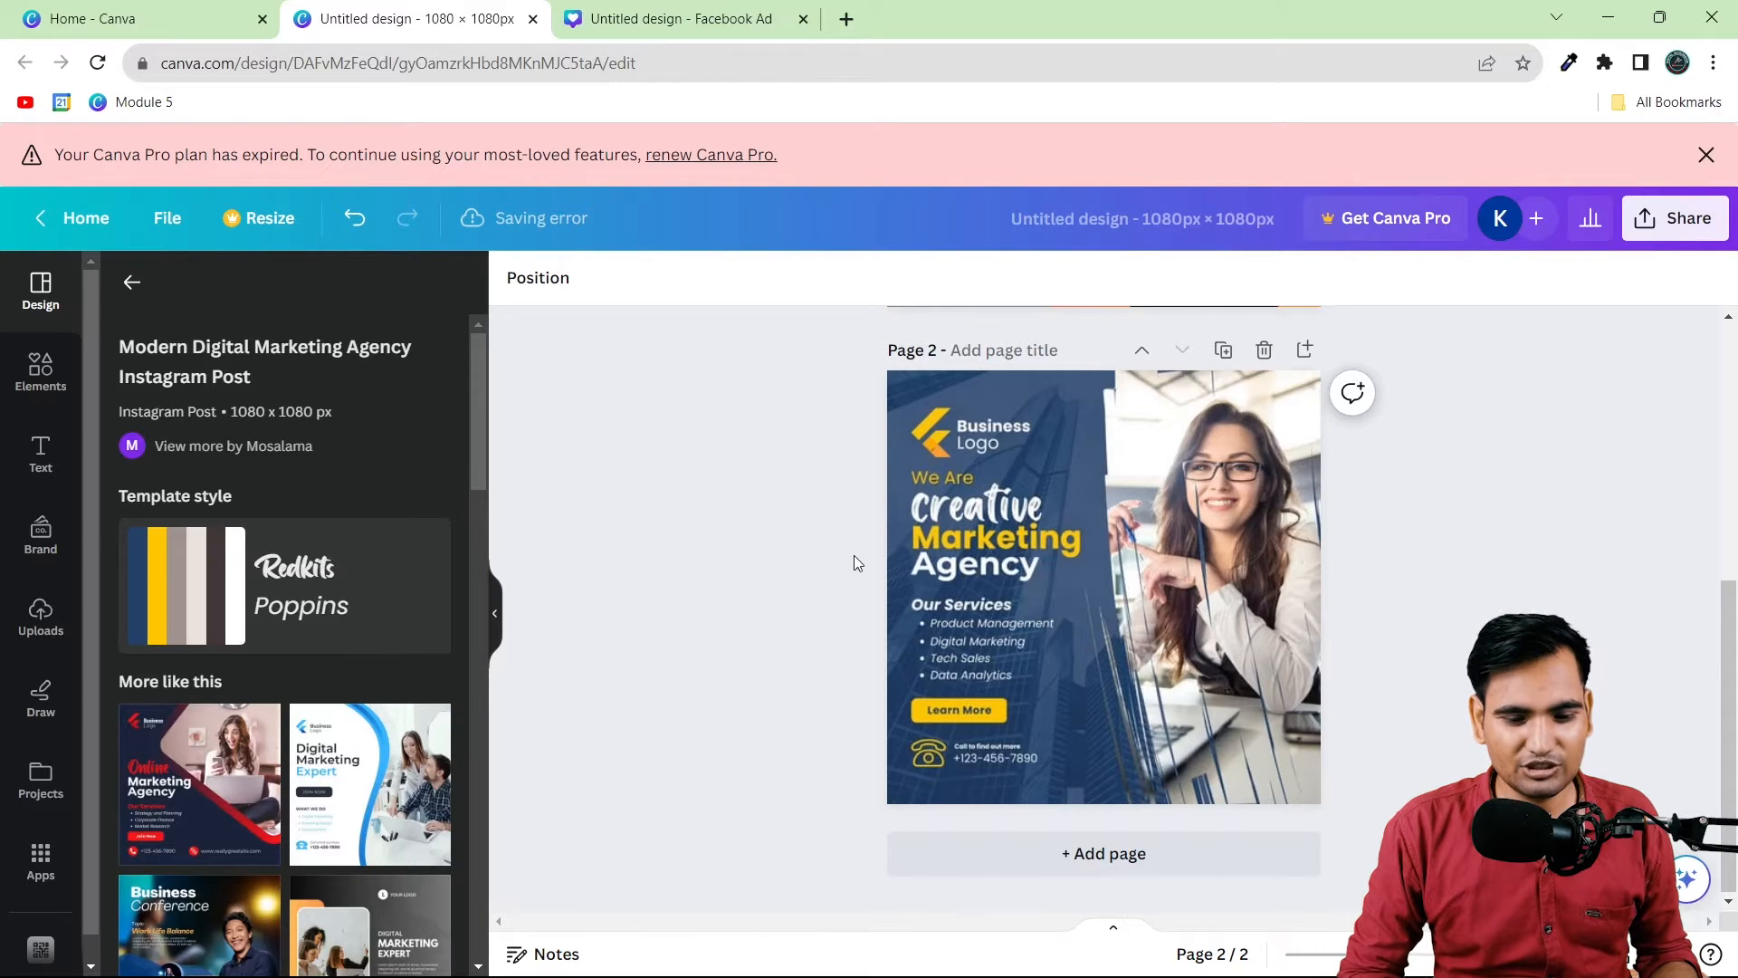
Step: Select the three headline lines on page 1 and switch to the ad copy notes in Notepad++
drag(1724, 737, 1724, 481)
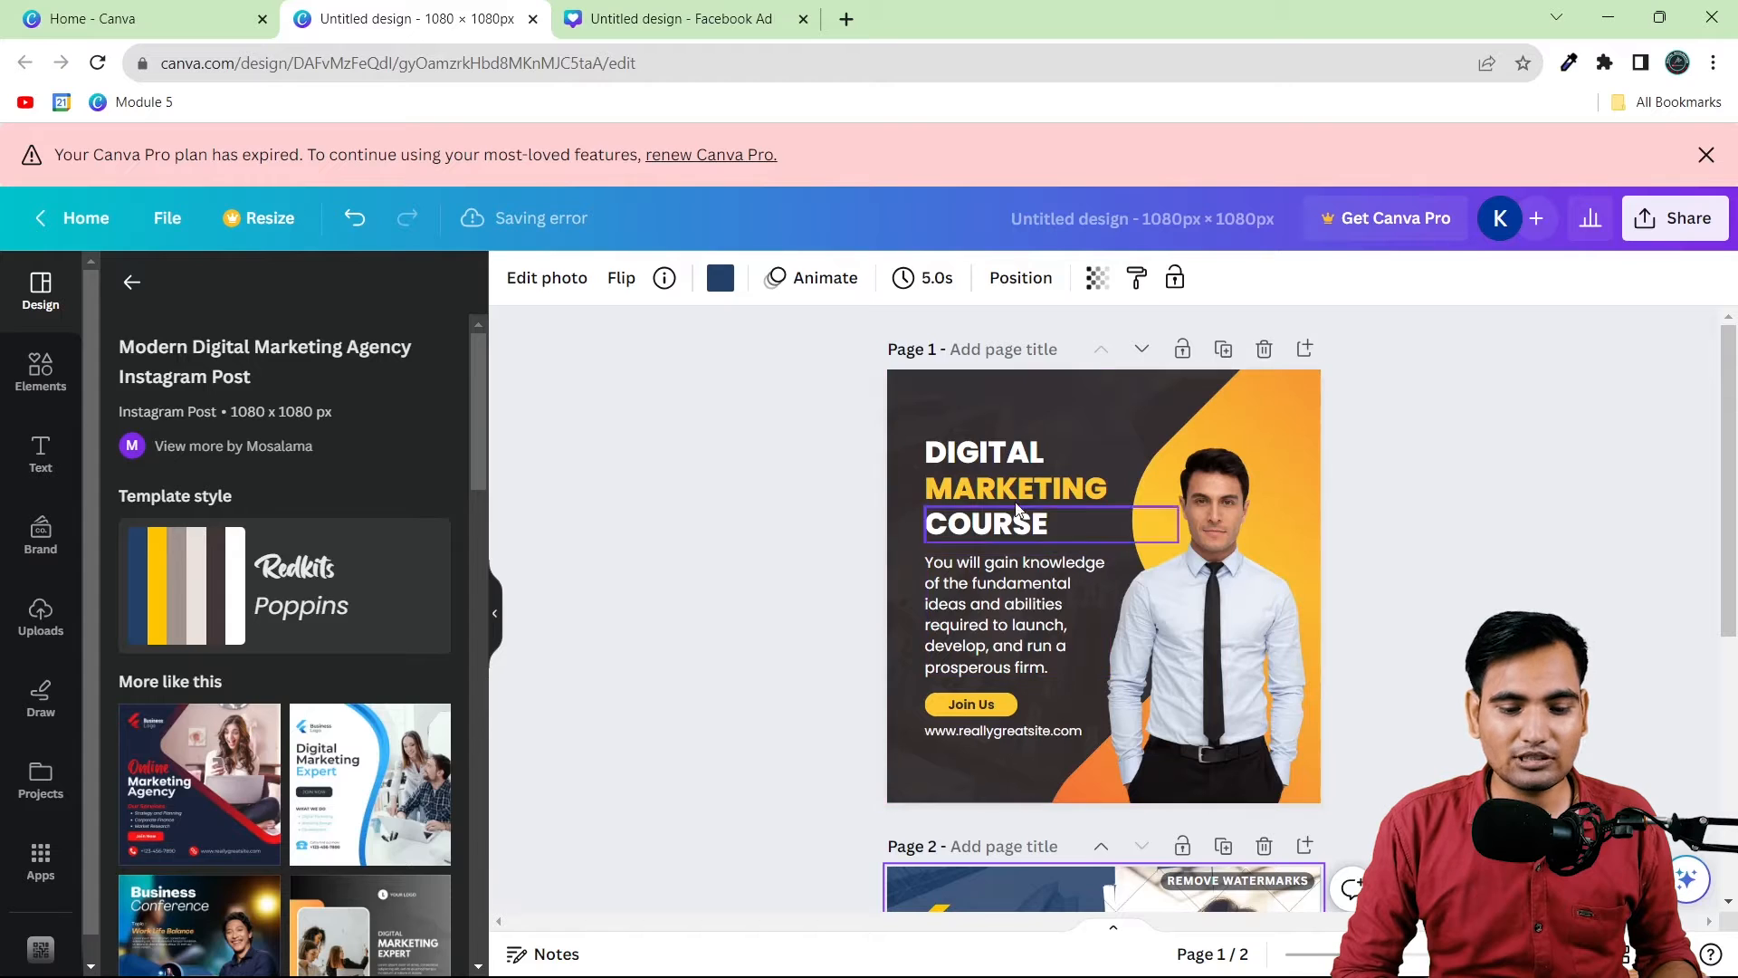
drag(824, 438, 997, 529)
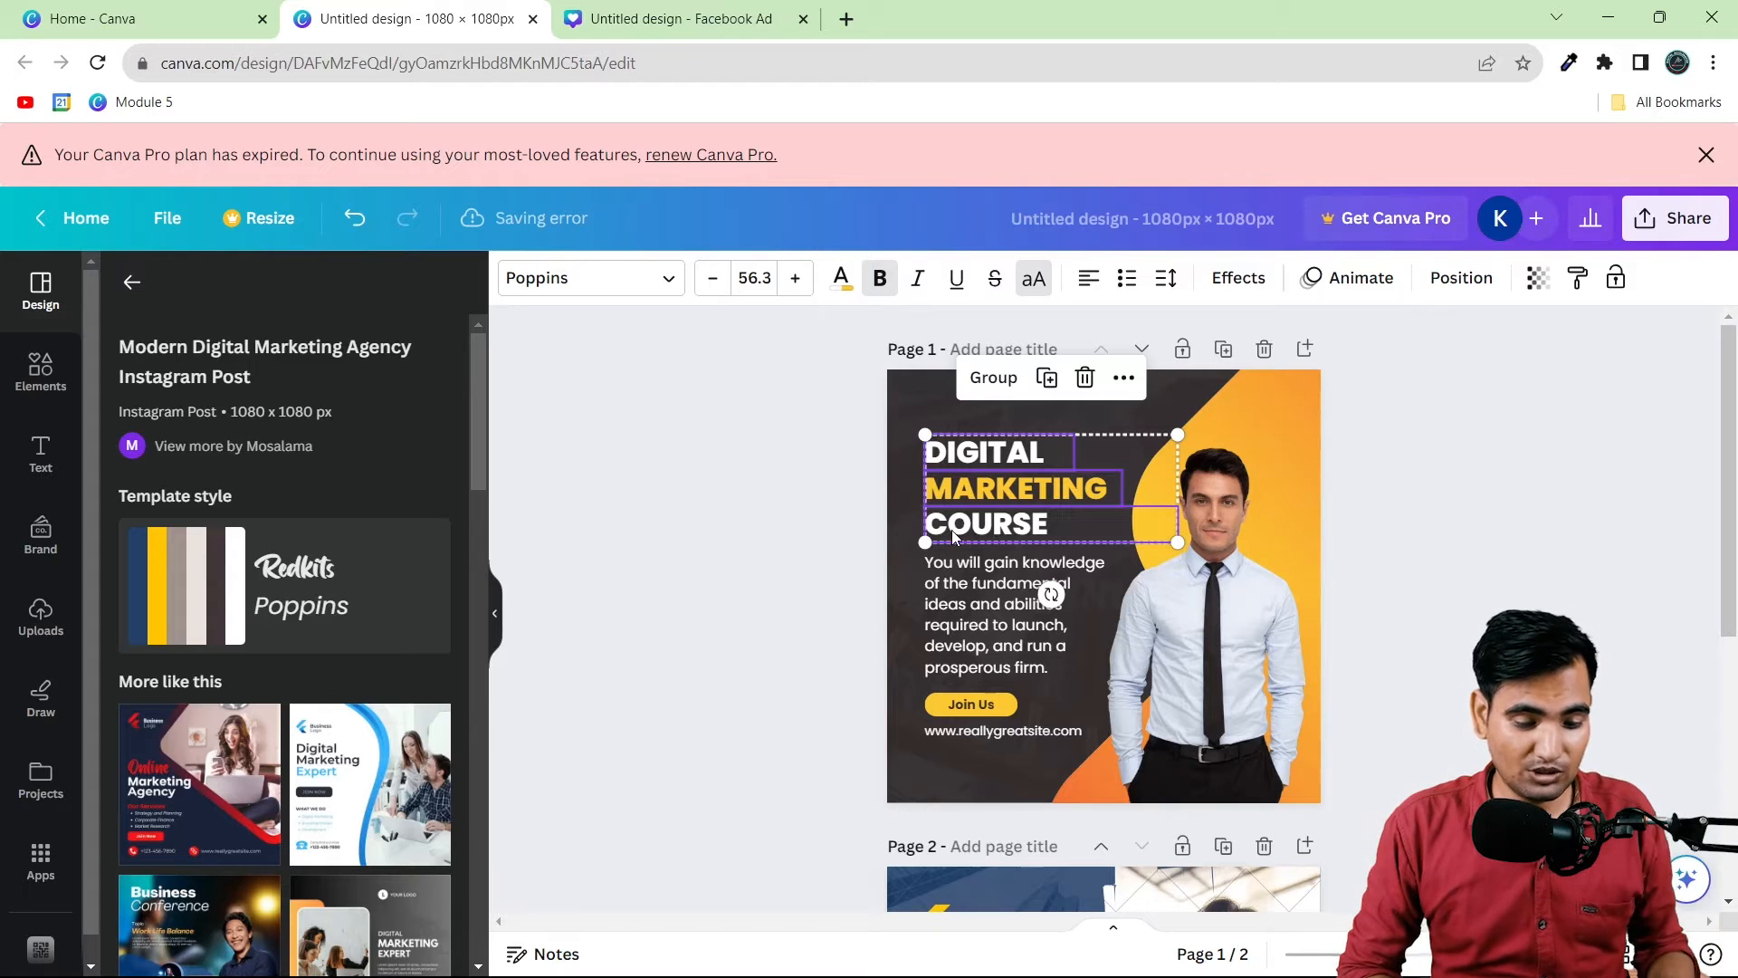
mouse_move(623, 975)
click(577, 952)
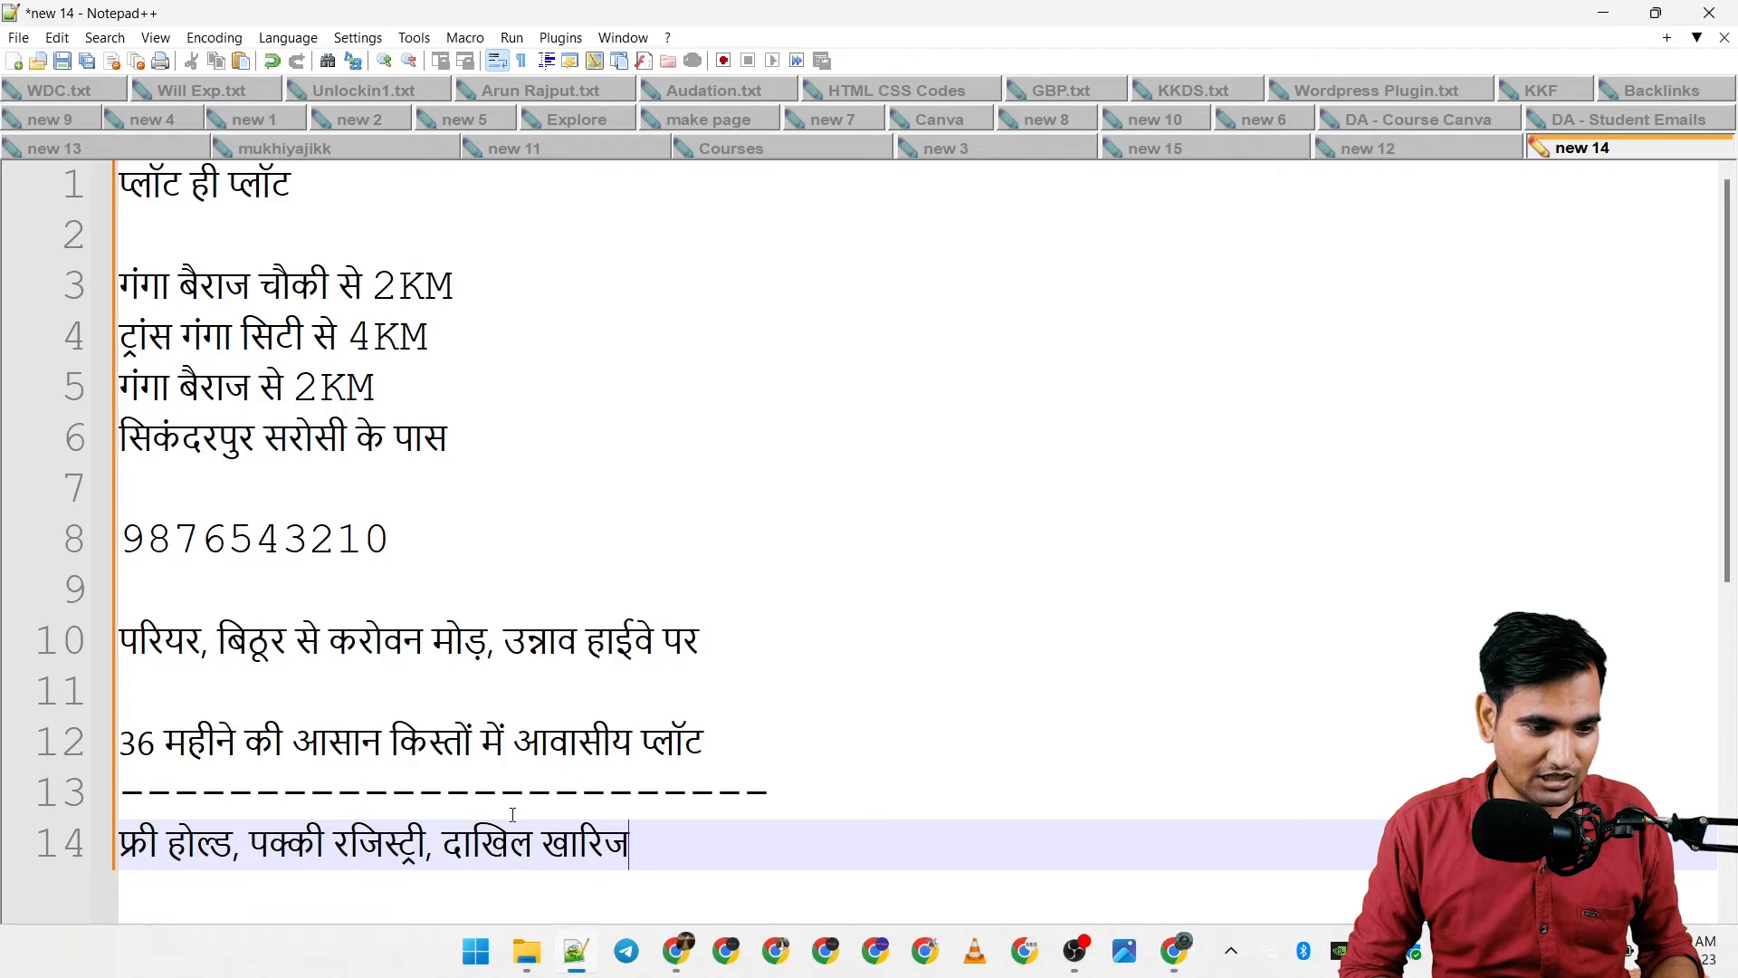
Step: Add a dashed separator line below the existing notes and bring in the Hindi computer institute ad copy beneath it
click(488, 391)
scroll(488, 391, down, 3)
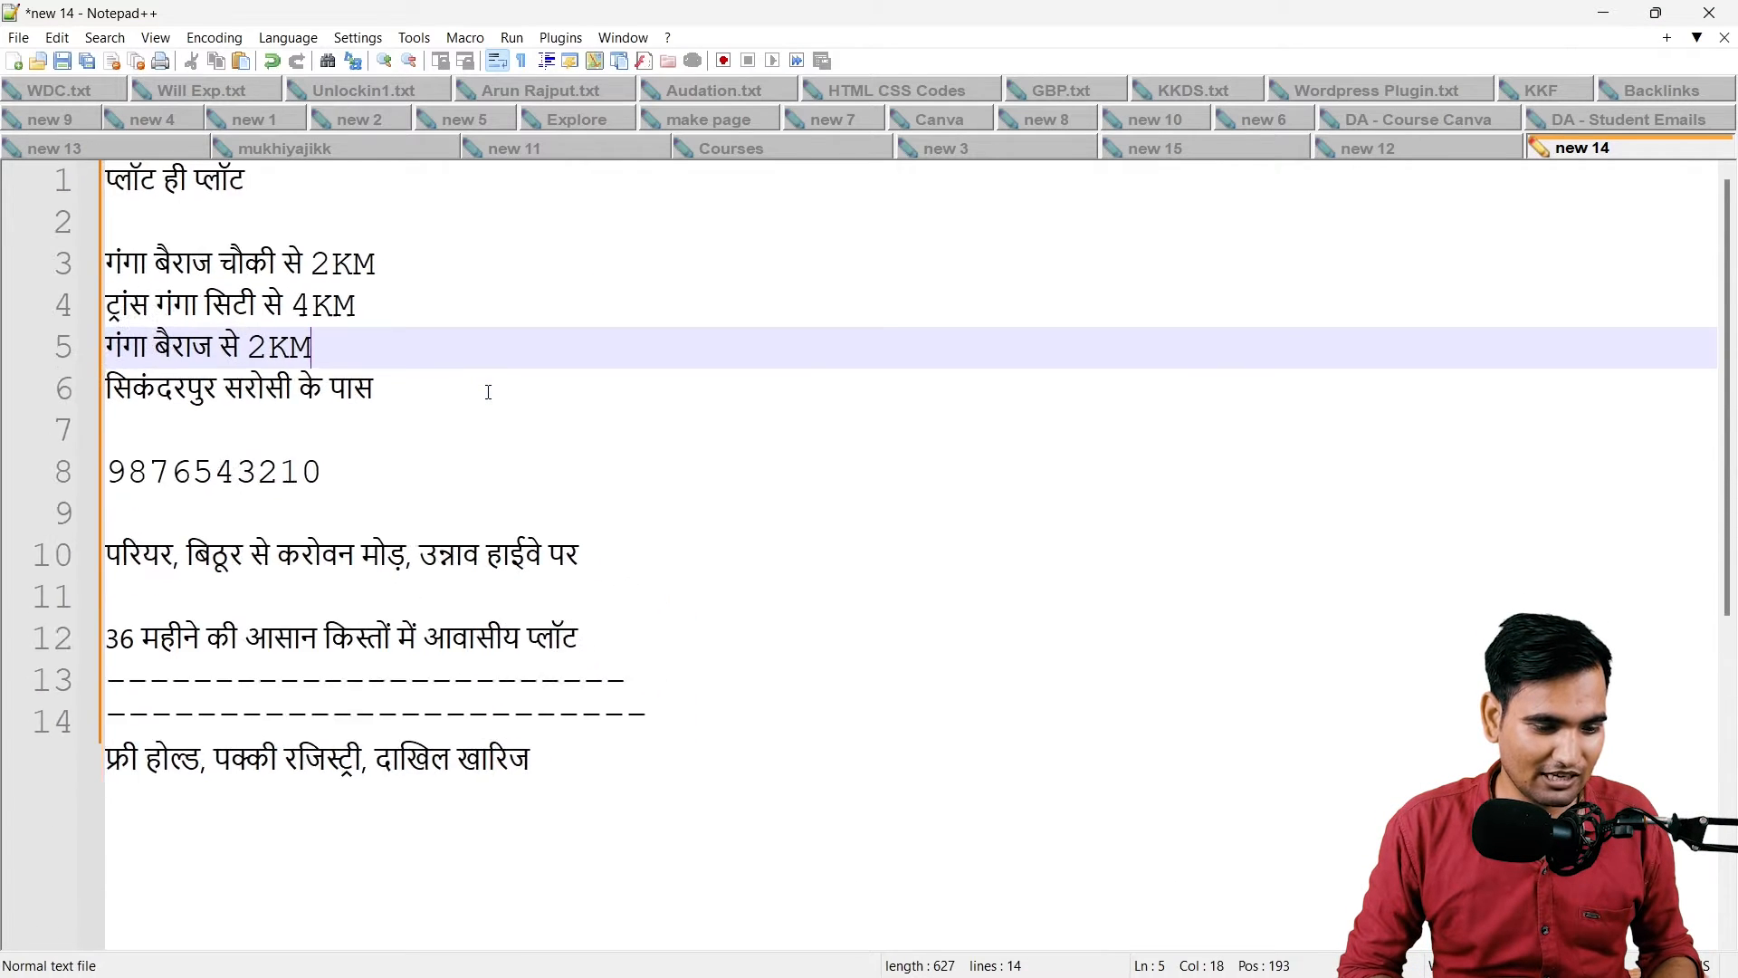
click(519, 657)
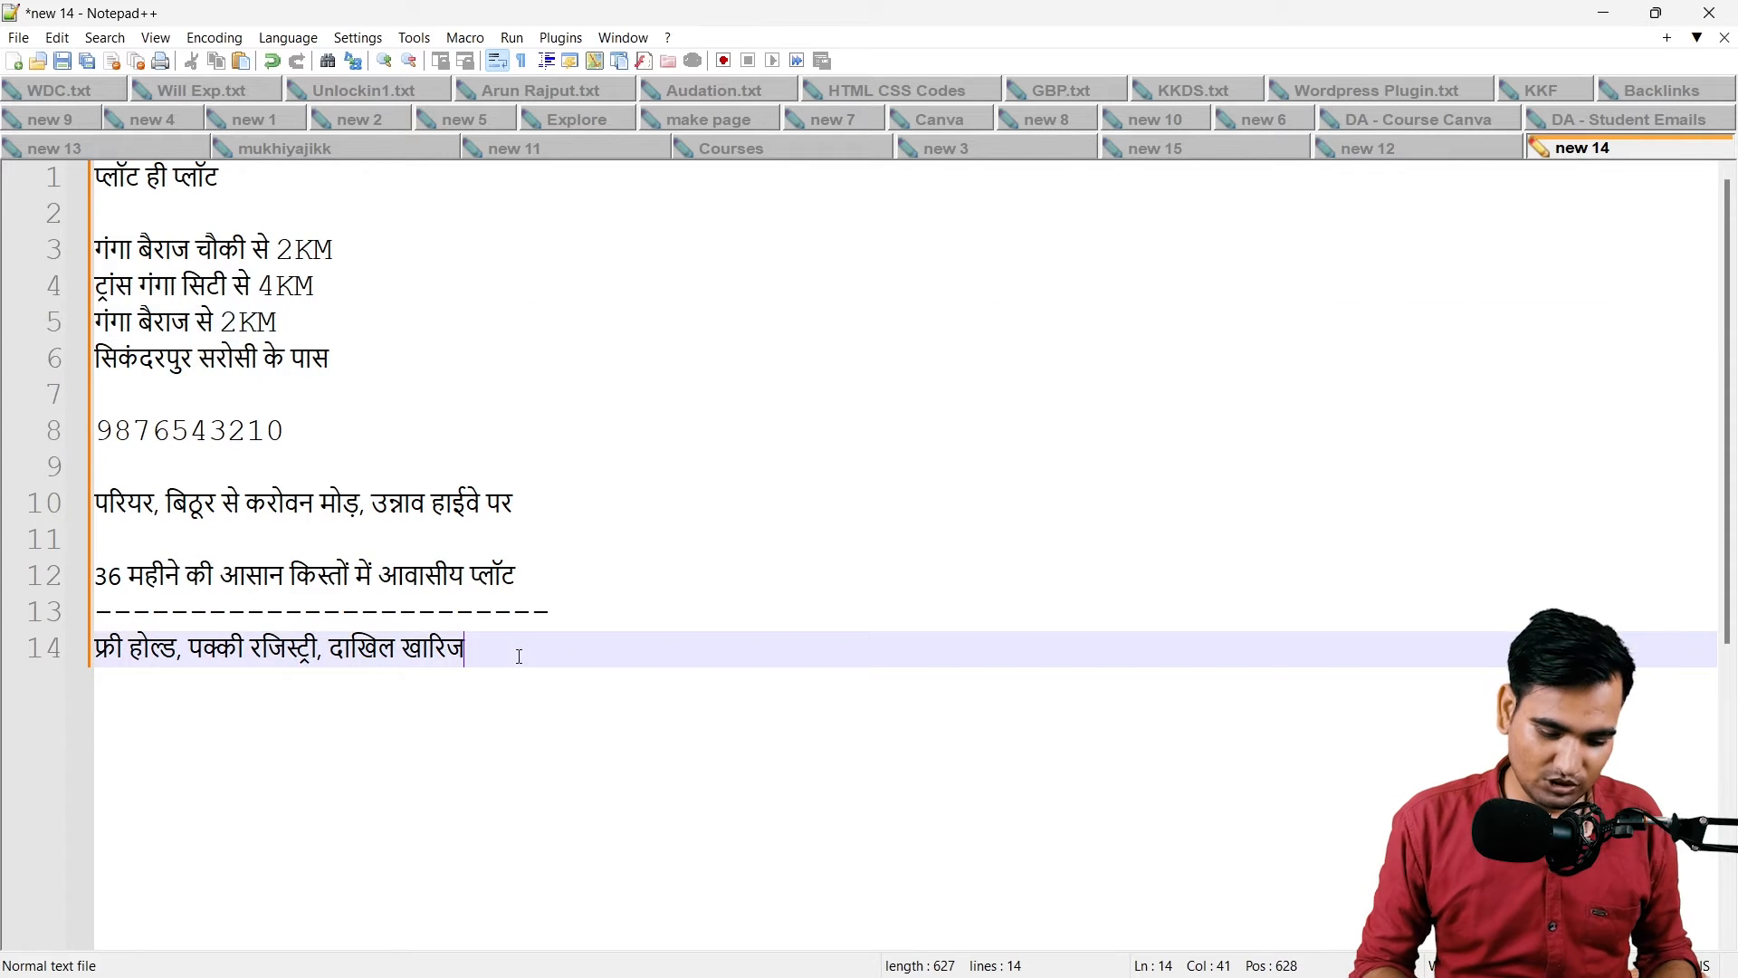
key(Return)
text(------------------------------------------)
key(Return)
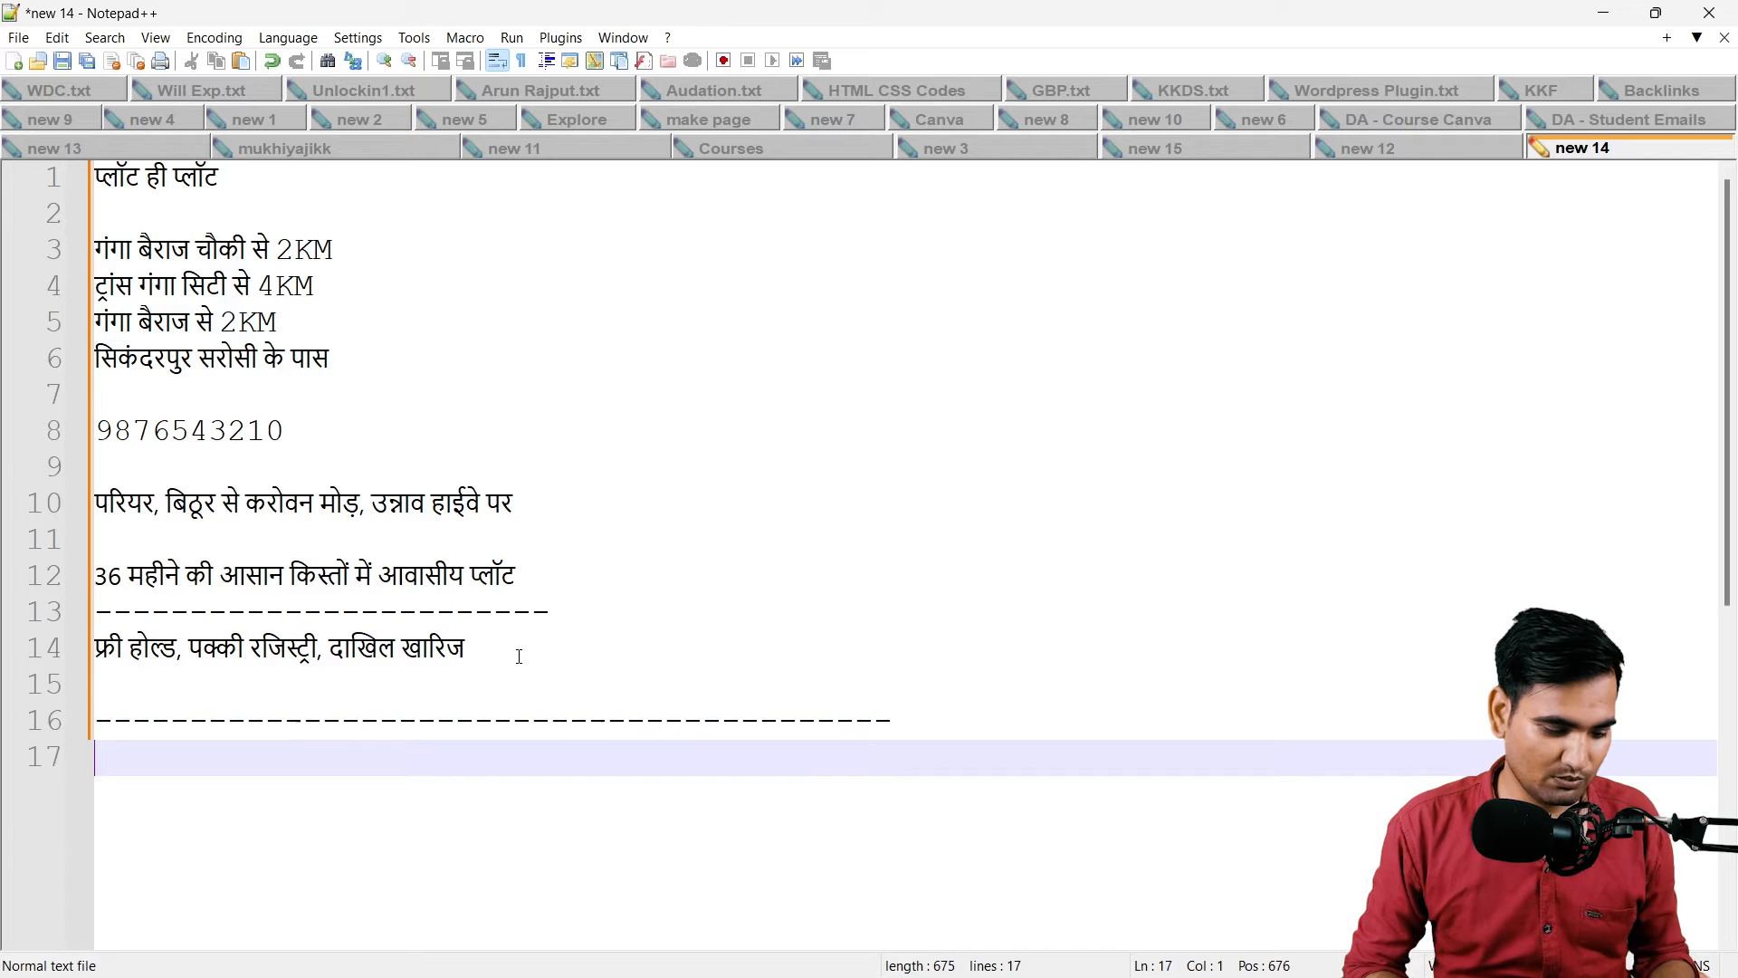
key(alt+Tab)
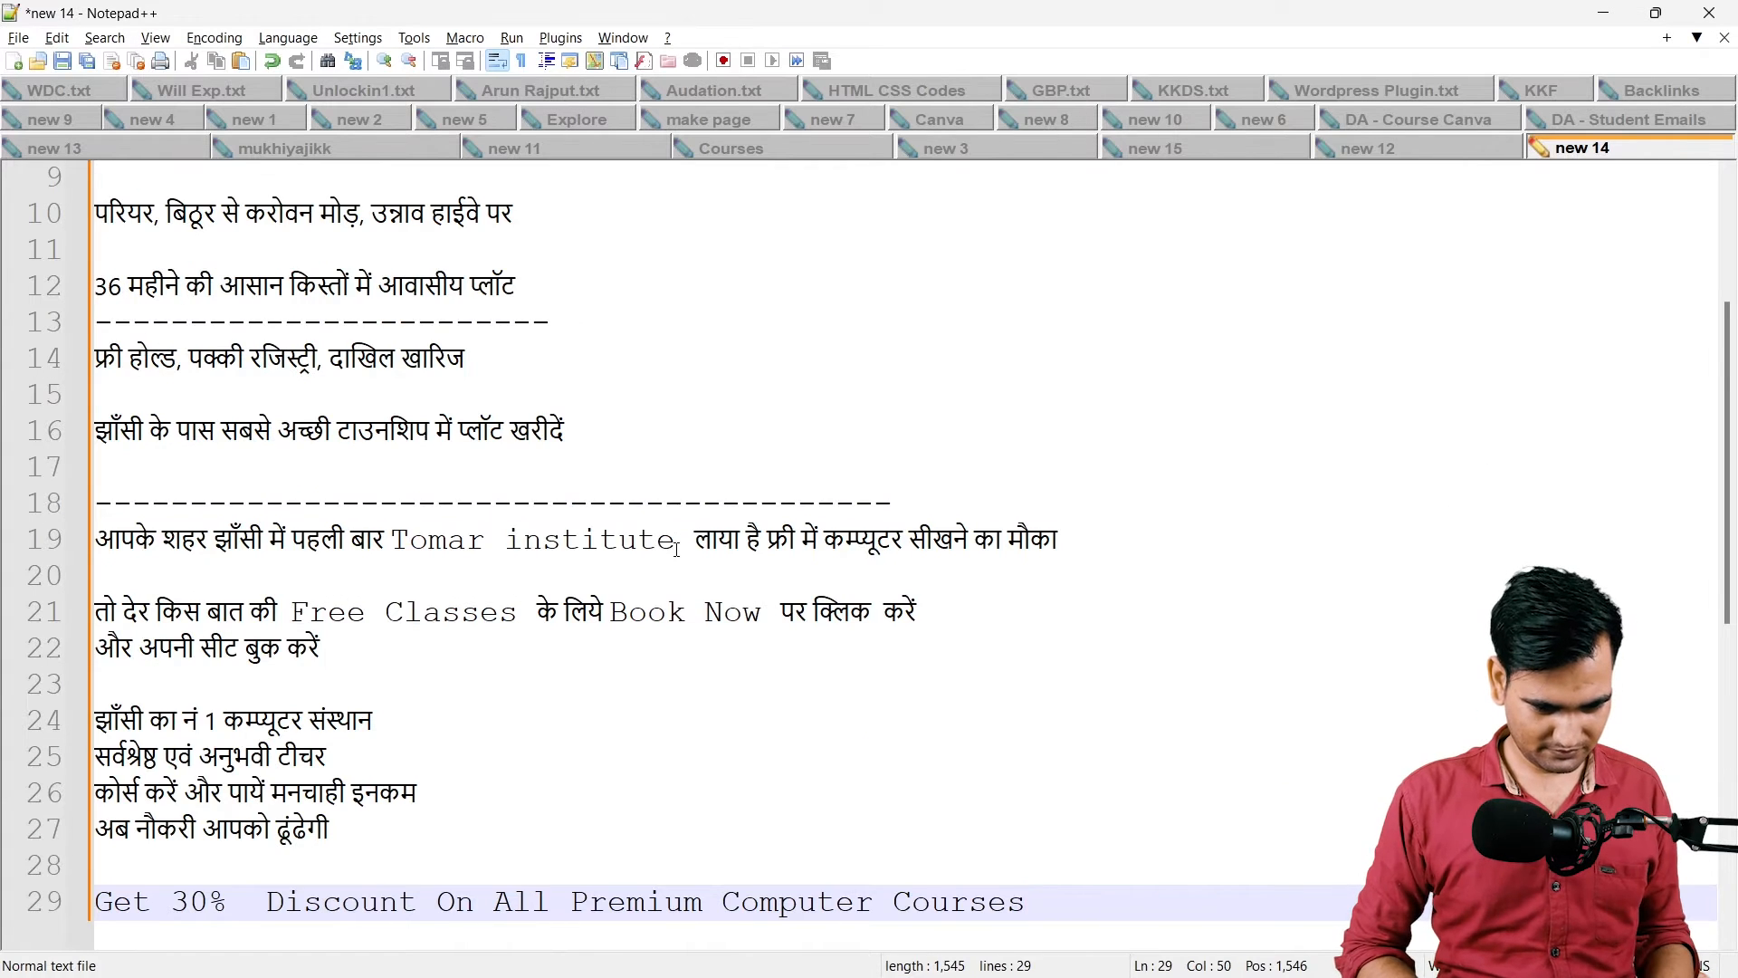
Step: In the opening line of the ad copy, change the institute name to "KK Learning hub" and the course subject to "Canva"
drag(676, 549, 389, 554)
key(BackSpace)
text(KK Learning hub)
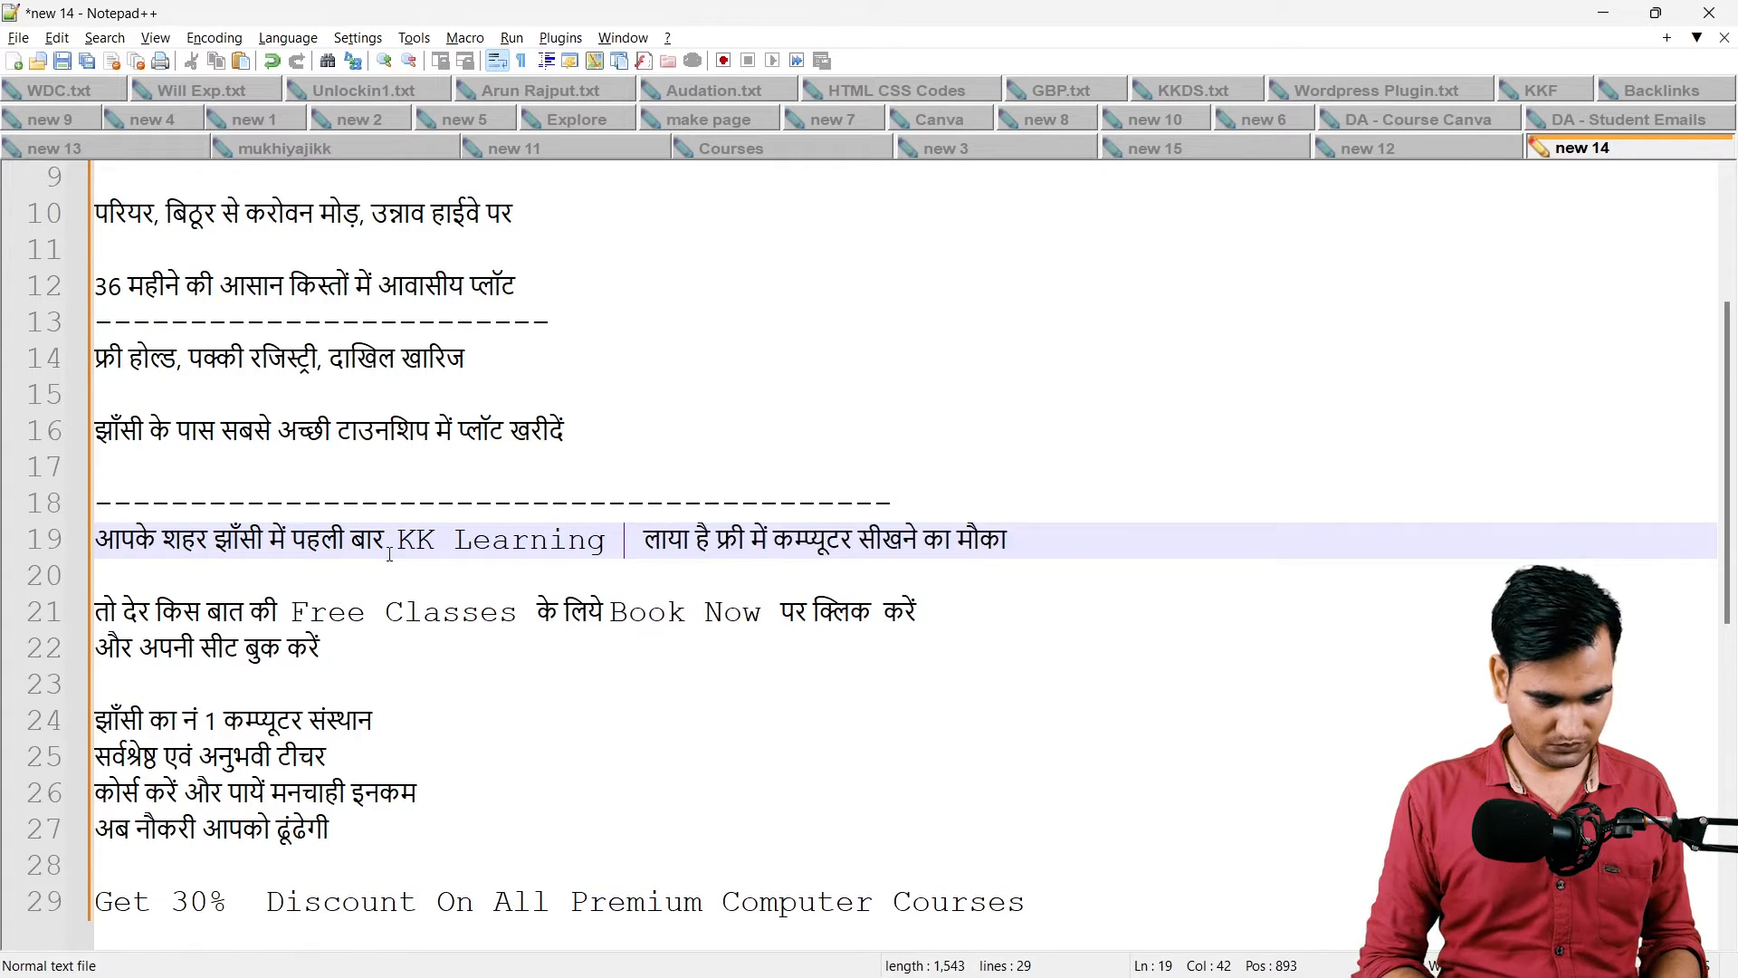
drag(909, 539, 840, 539)
text(Canva)
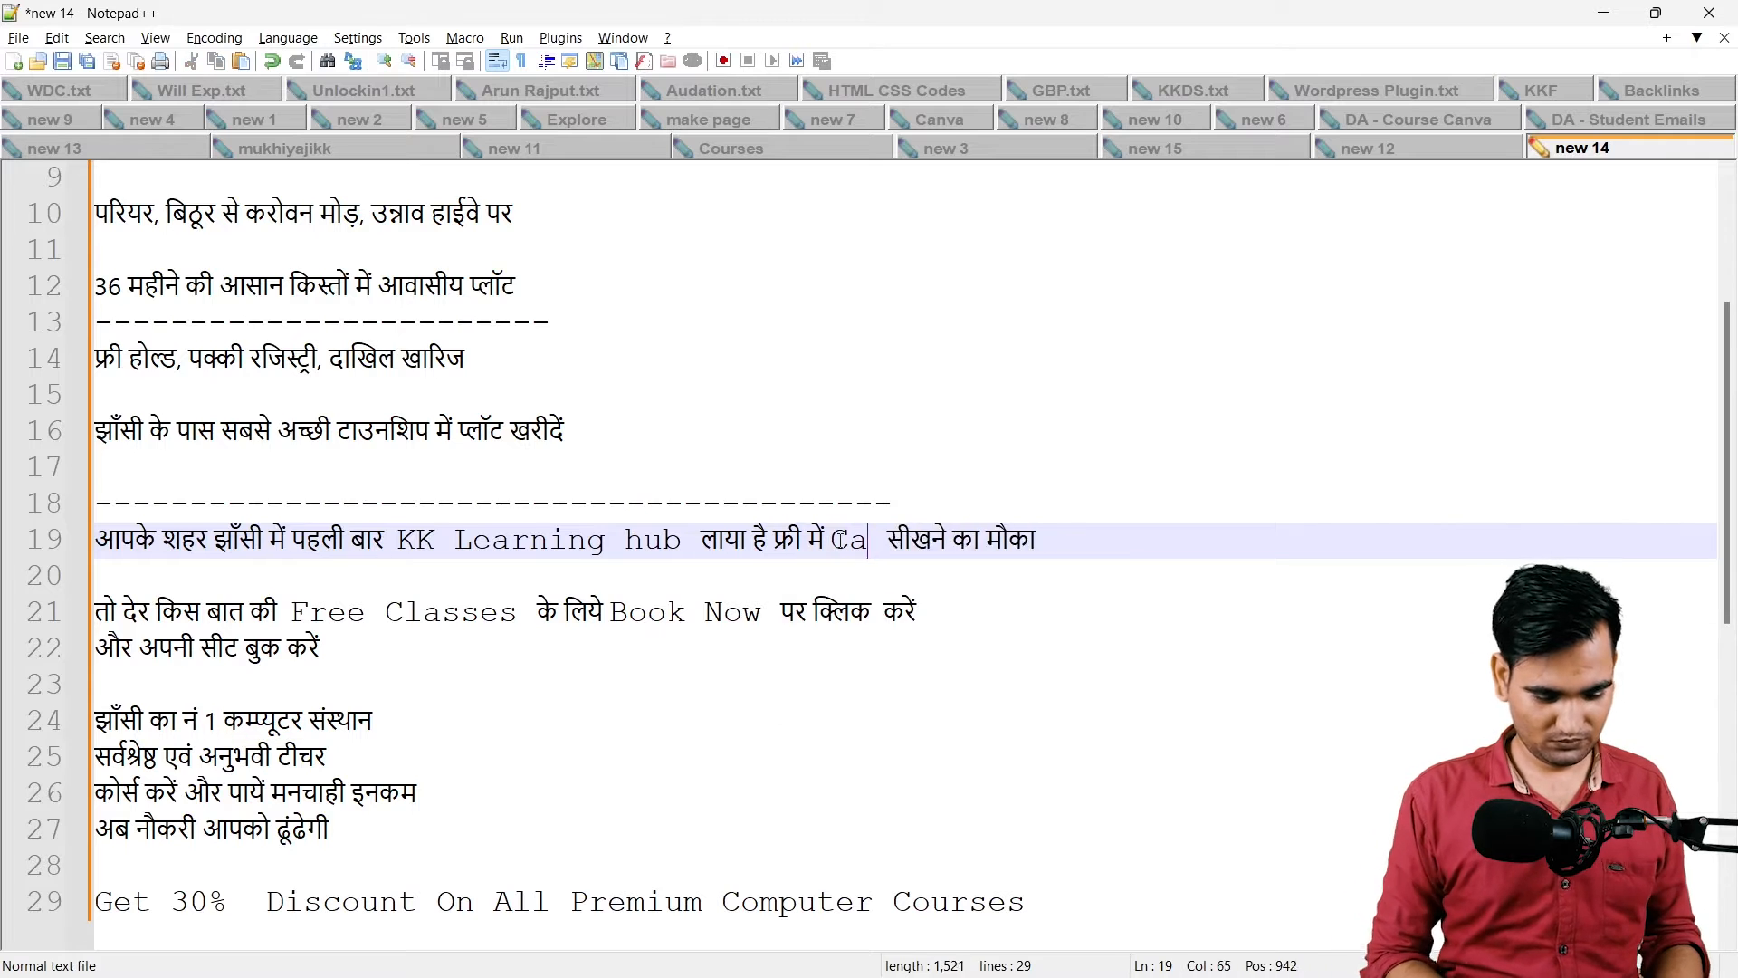
Step: Review the ad copy from its opening line down to the 30% discount offer
key(Down)
key(Down)
key(Down)
key(Down)
key(Down)
key(Down)
key(Down)
key(Down)
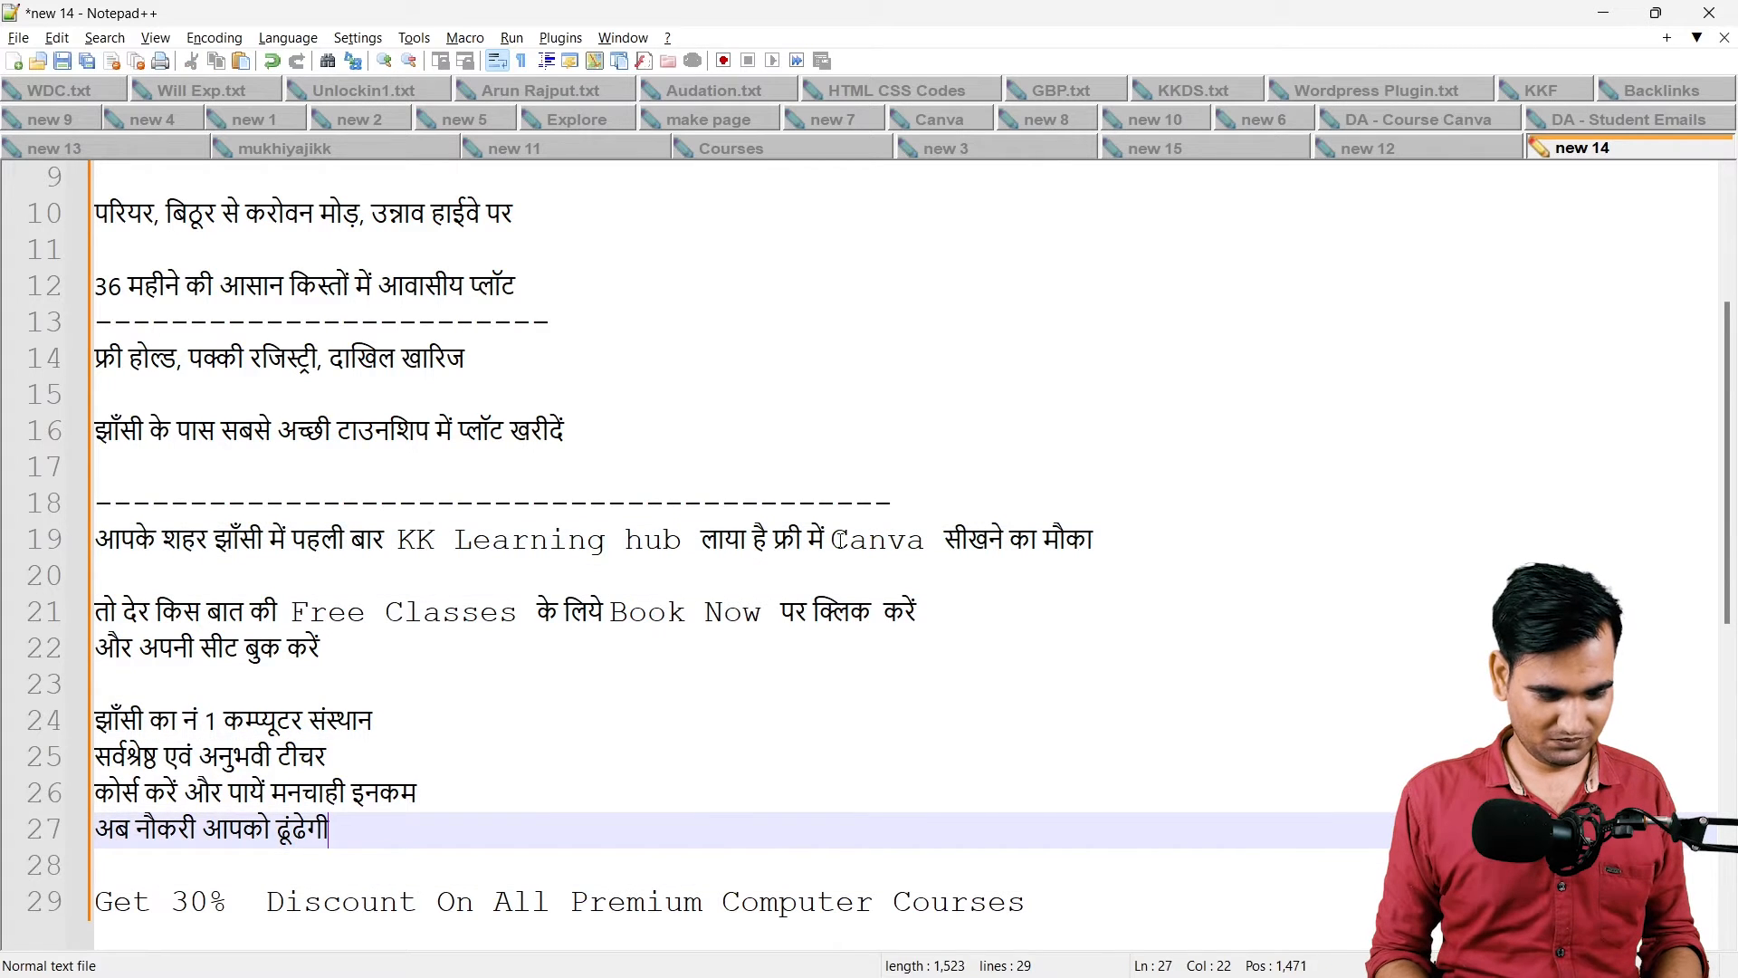
key(Up)
key(Up)
key(Up)
key(Up)
key(Up)
key(Up)
key(Up)
key(Up)
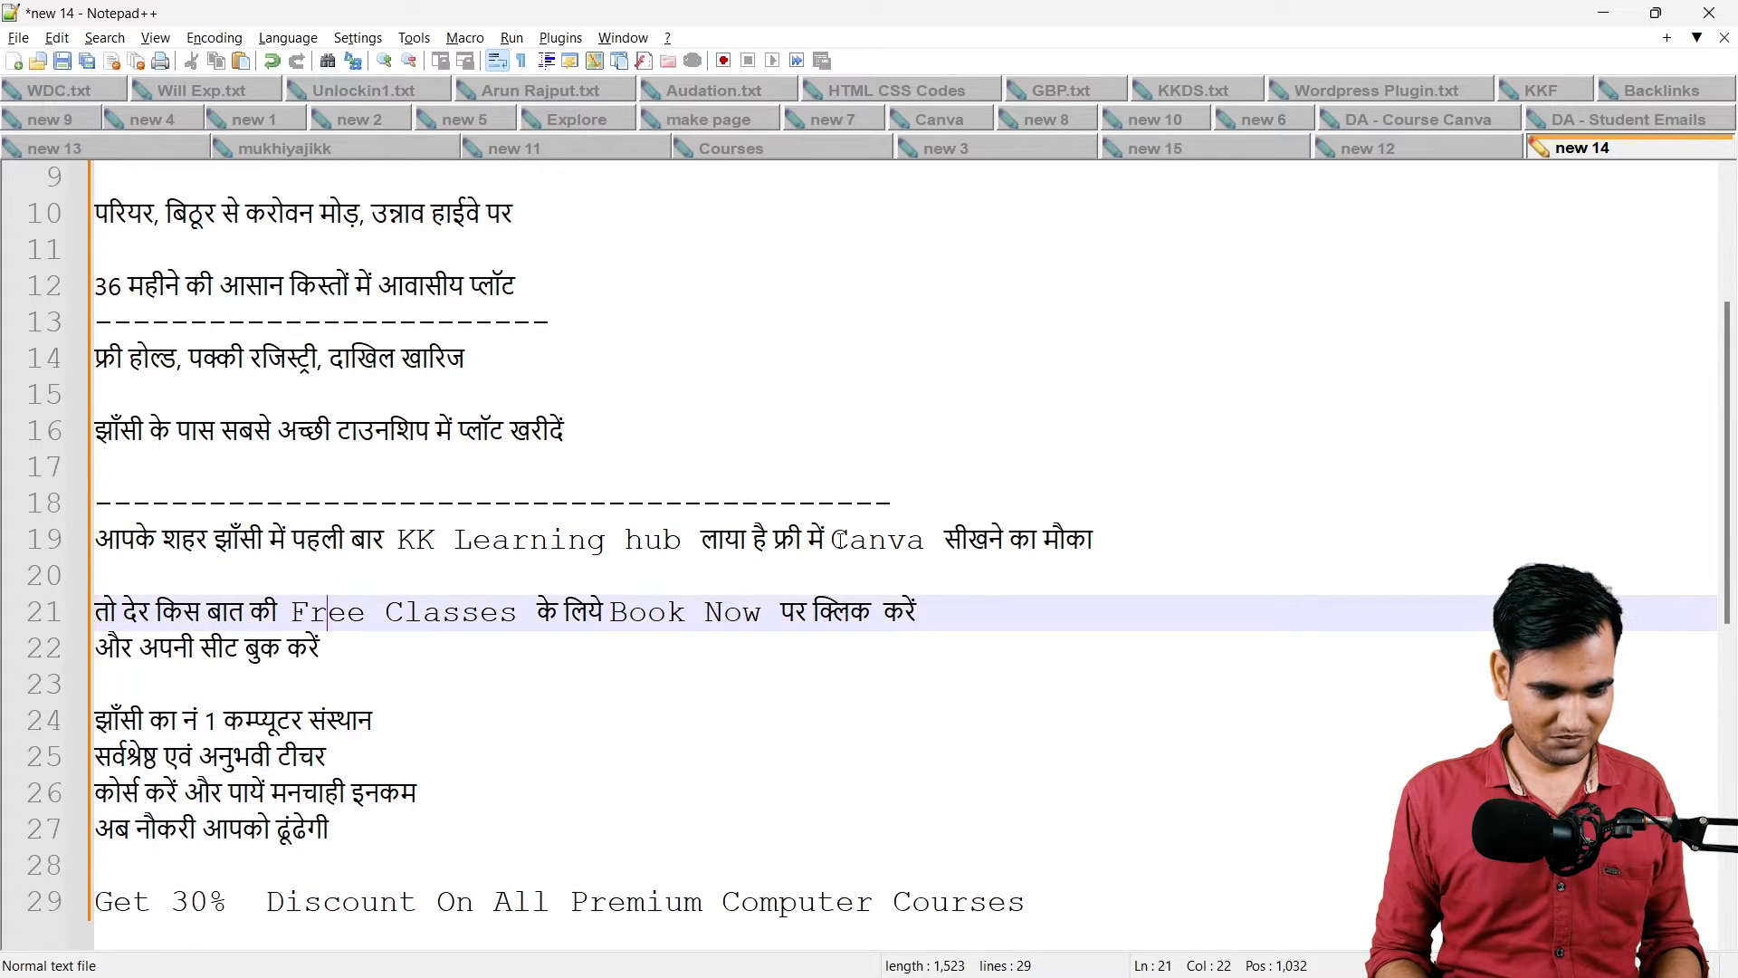
key(Home)
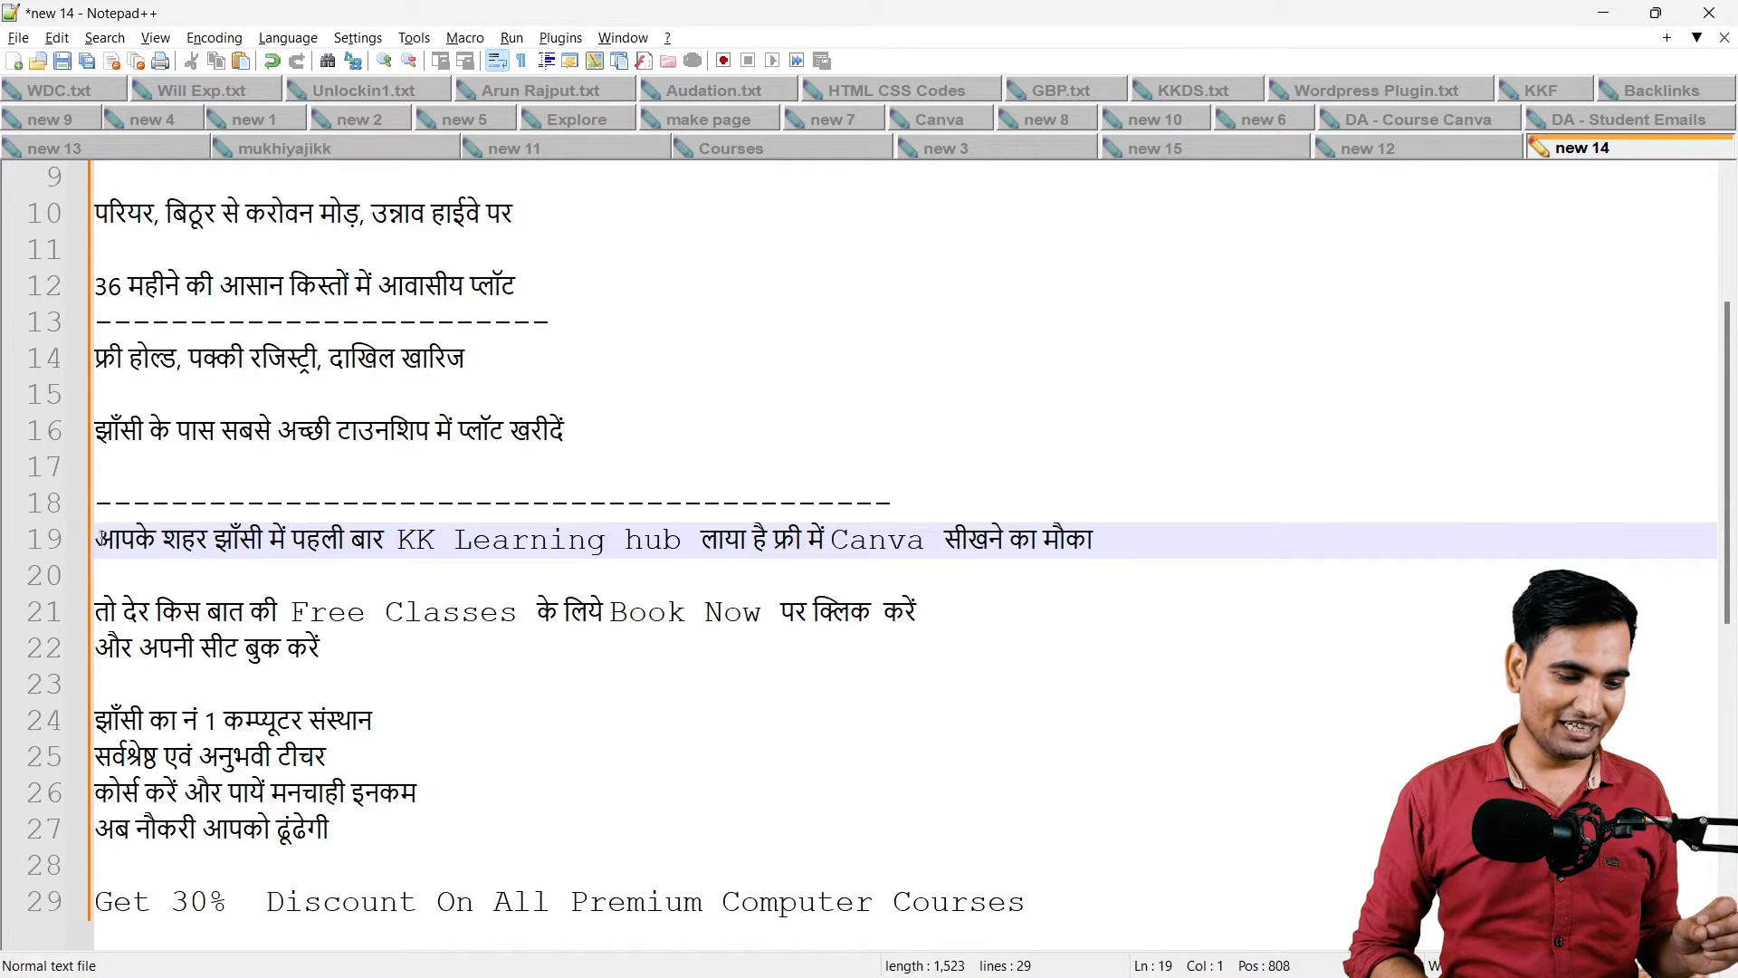
drag(100, 540, 549, 946)
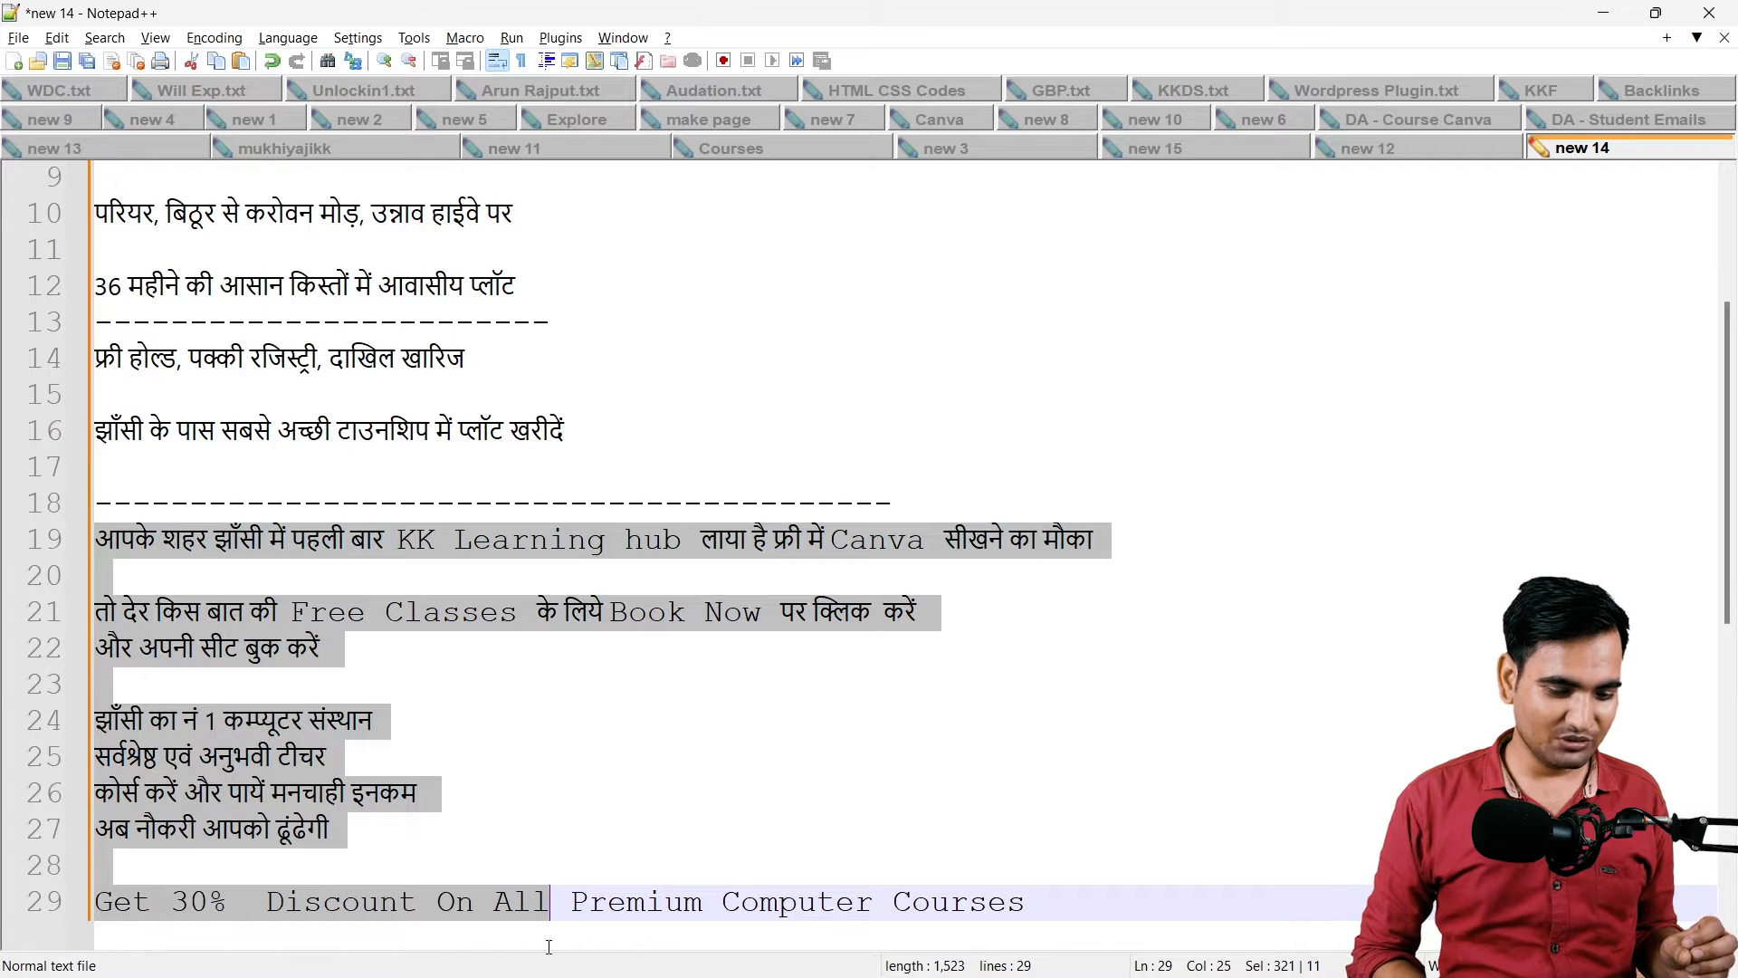
click(549, 946)
key(Up)
key(Up)
key(Up)
key(Up)
key(Up)
key(Up)
key(Up)
key(Up)
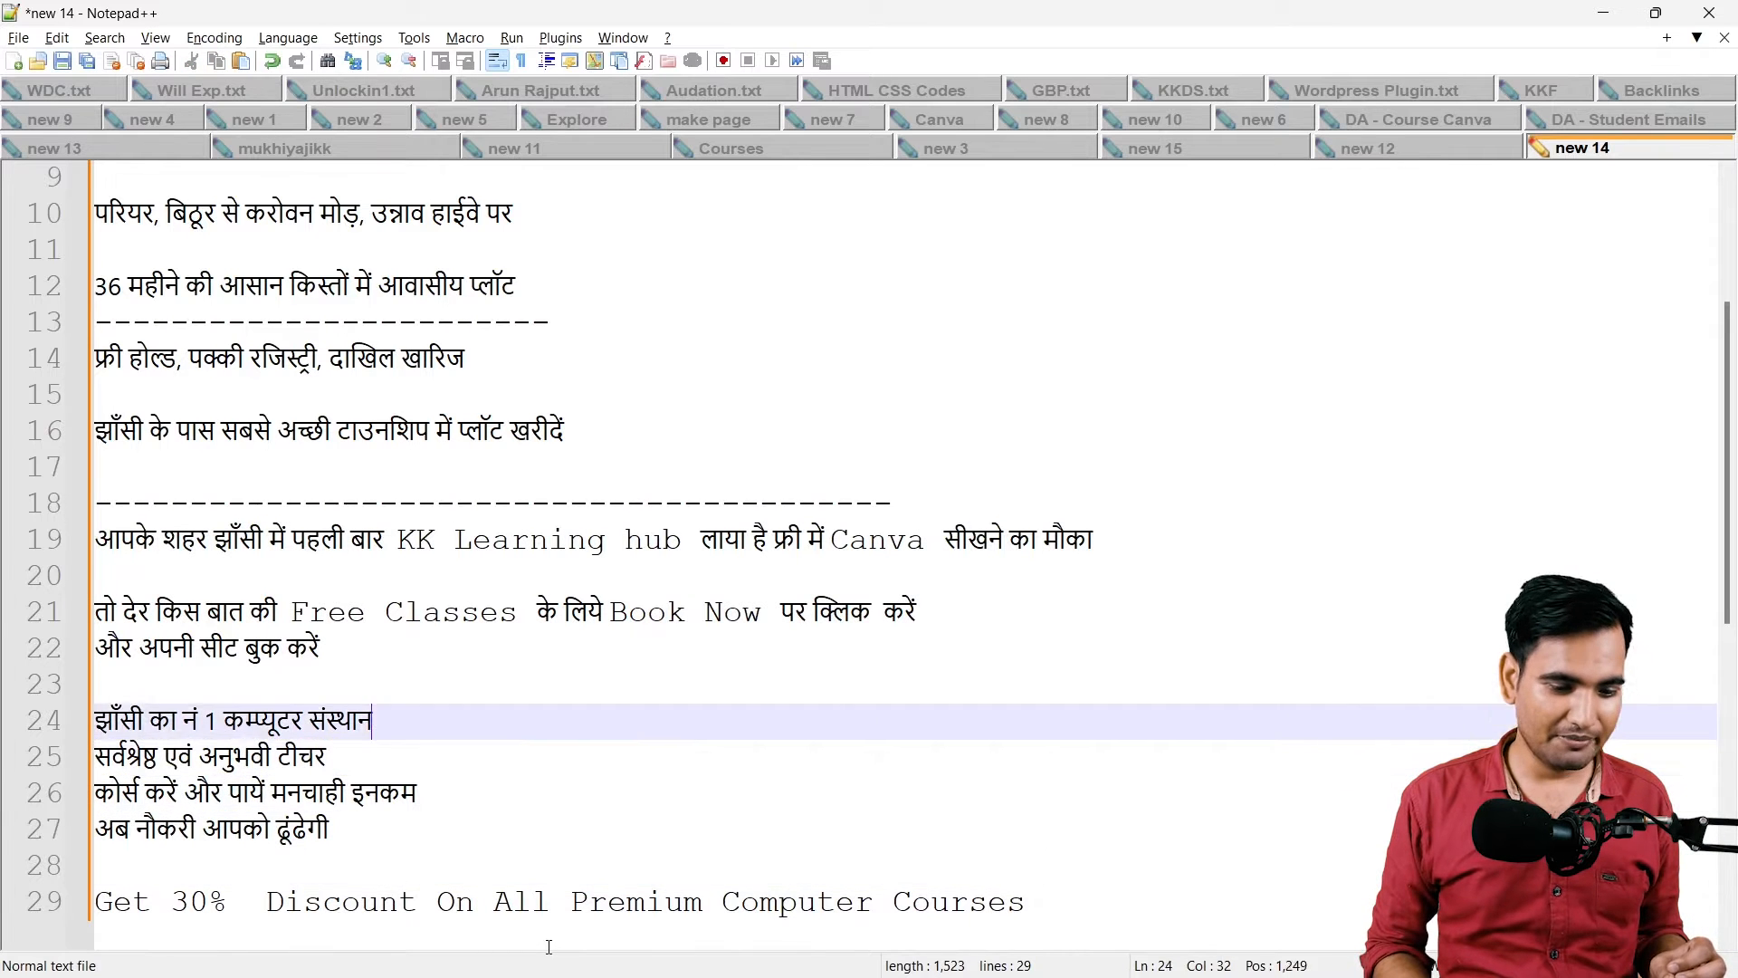
key(Up)
key(Up)
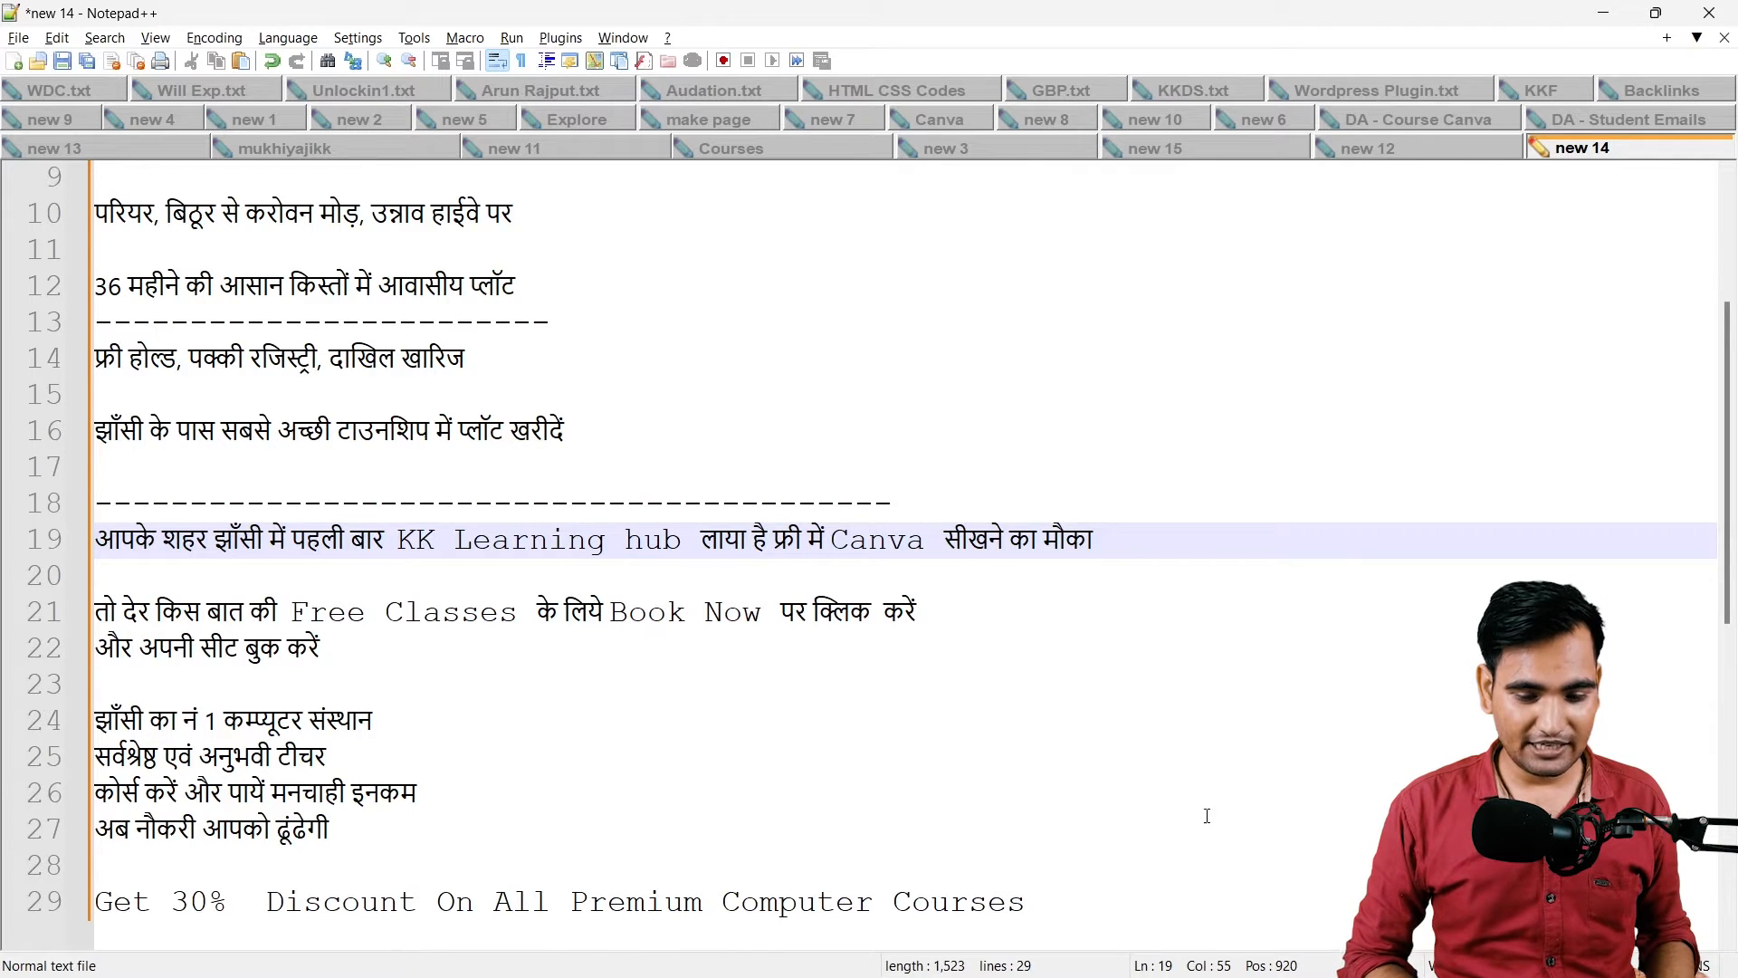
Step: Copy the opening line of the ad copy, switch to Canva and replace the DIGITAL headline text on page 1 with it
drag(1114, 541, 97, 541)
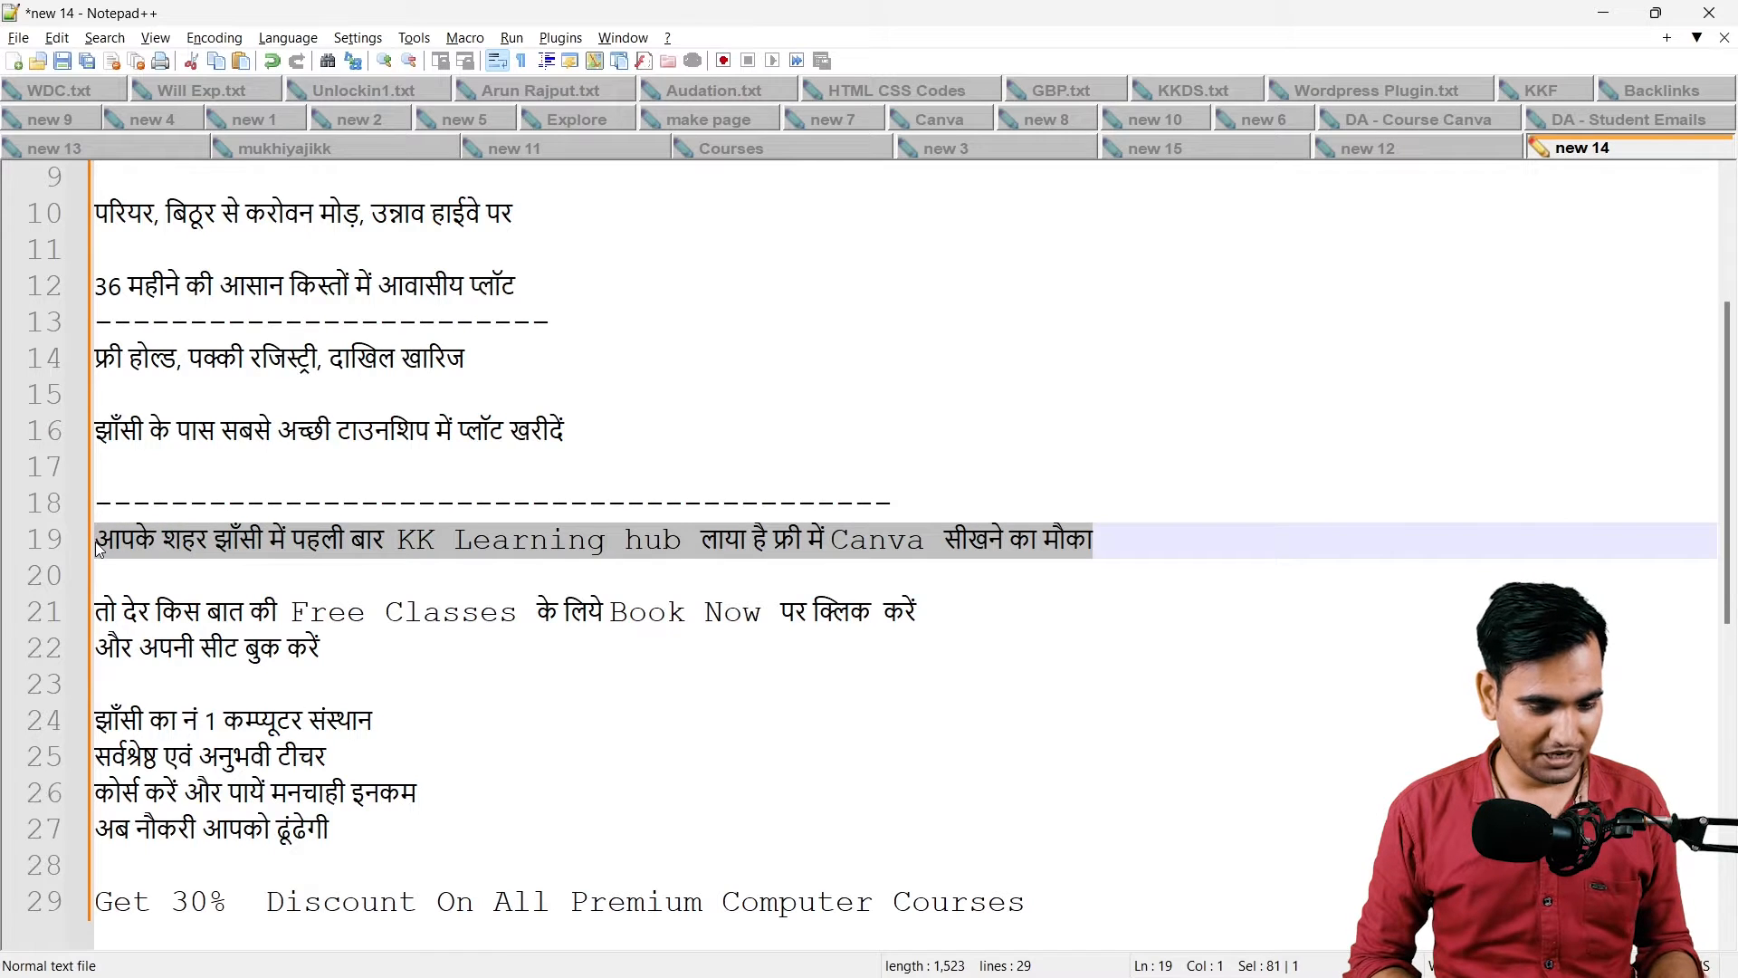
key(alt+Tab)
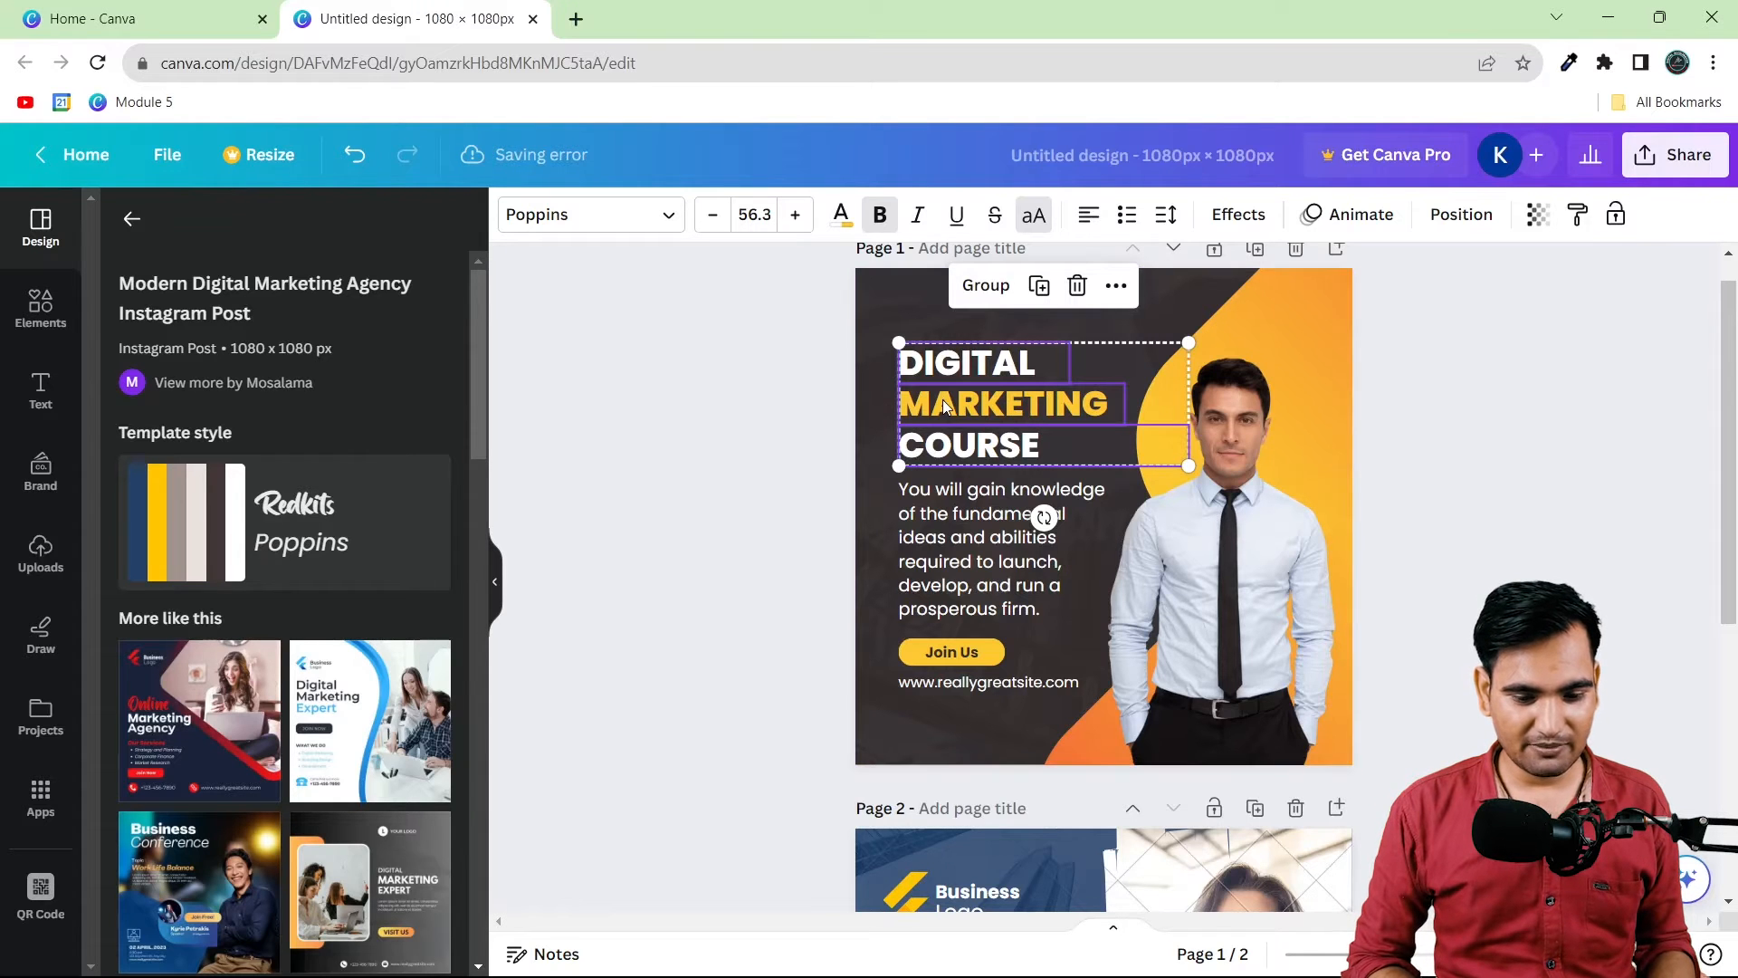
click(793, 383)
double_click(965, 361)
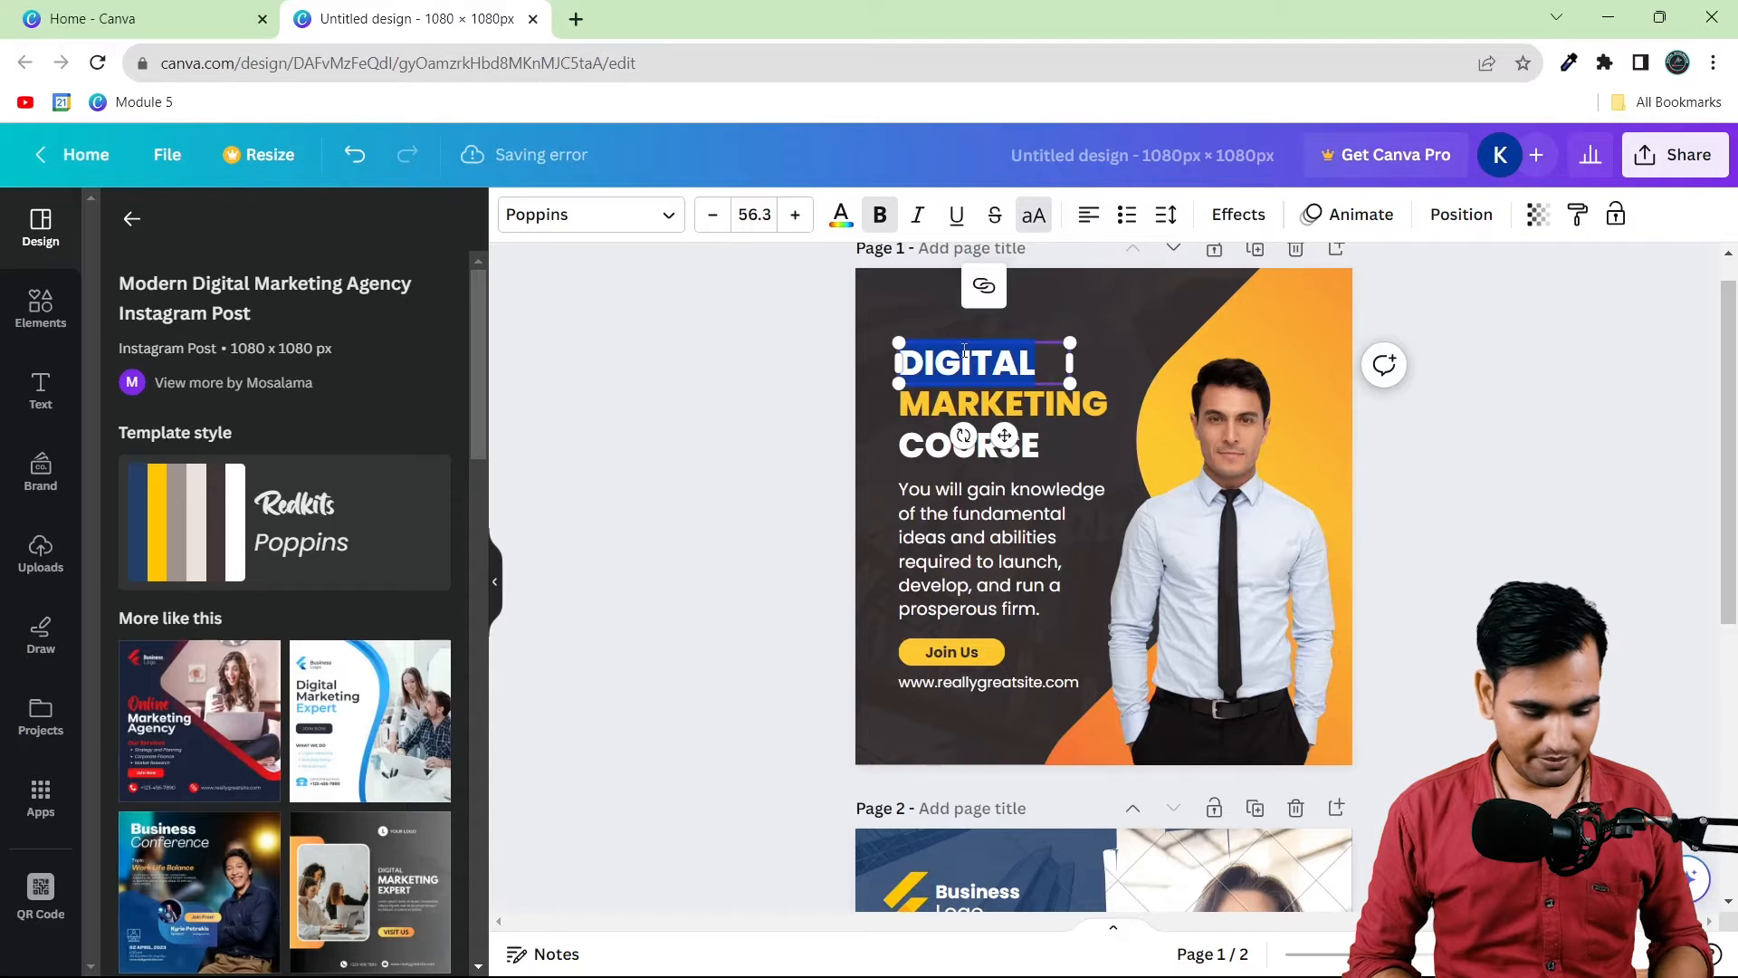
text(आपके शहर झाँसी में पहली बार  KK LEARNING HUB लाया है फ्री में CANVA सीखने का मौका)
Step: Widen the Hindi headline's text box and scale it down to about 567 × 163 px
drag(1123, 507, 1389, 410)
drag(1389, 485, 1166, 420)
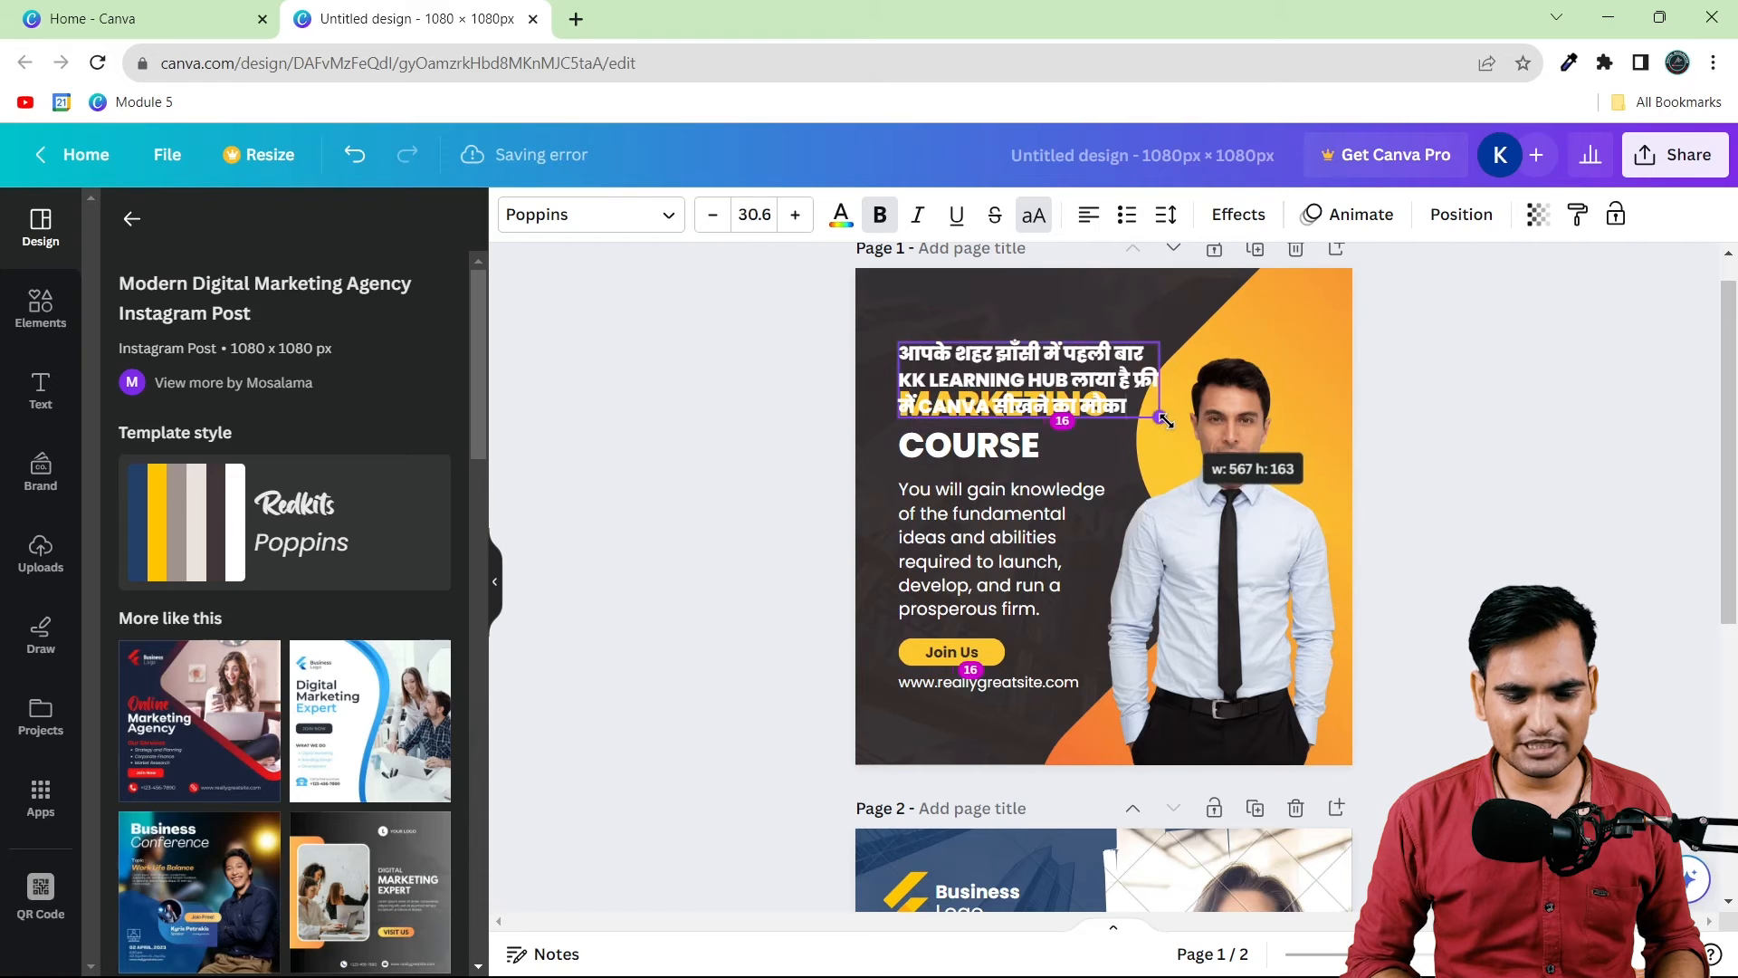
click(1540, 399)
Step: Delete the MARKETING text and move the Hindi headline up to the upper left corner of page 1
click(1064, 395)
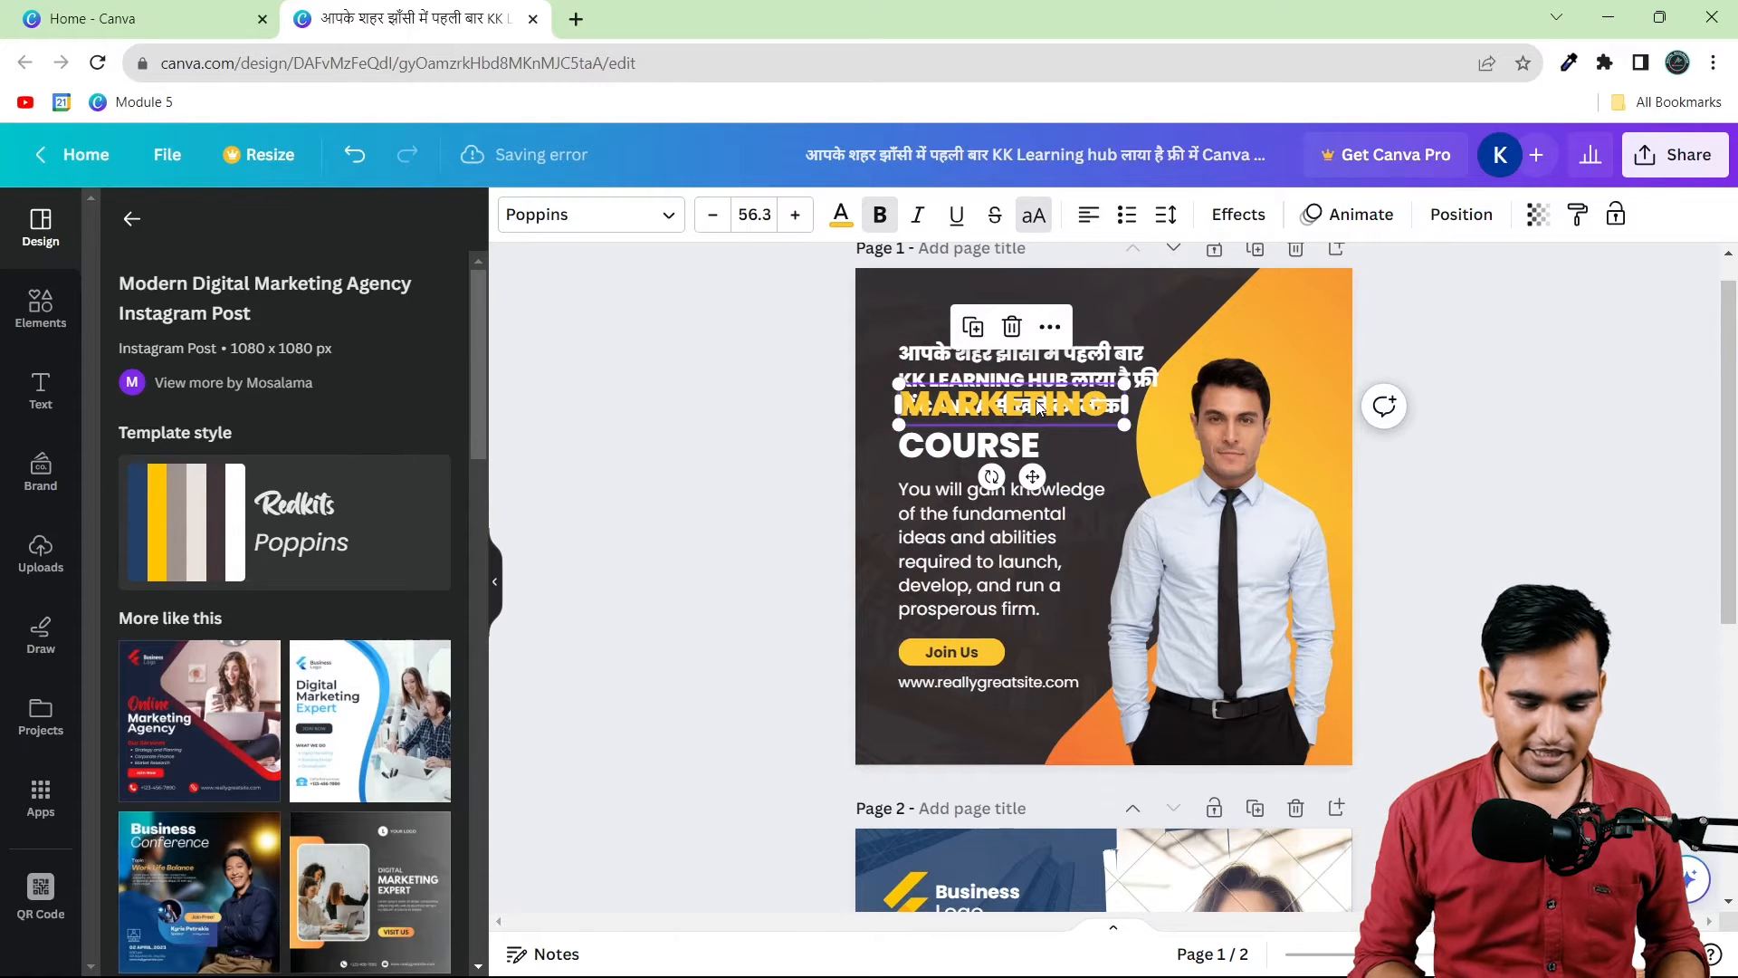
key(Delete)
drag(1038, 405, 1029, 361)
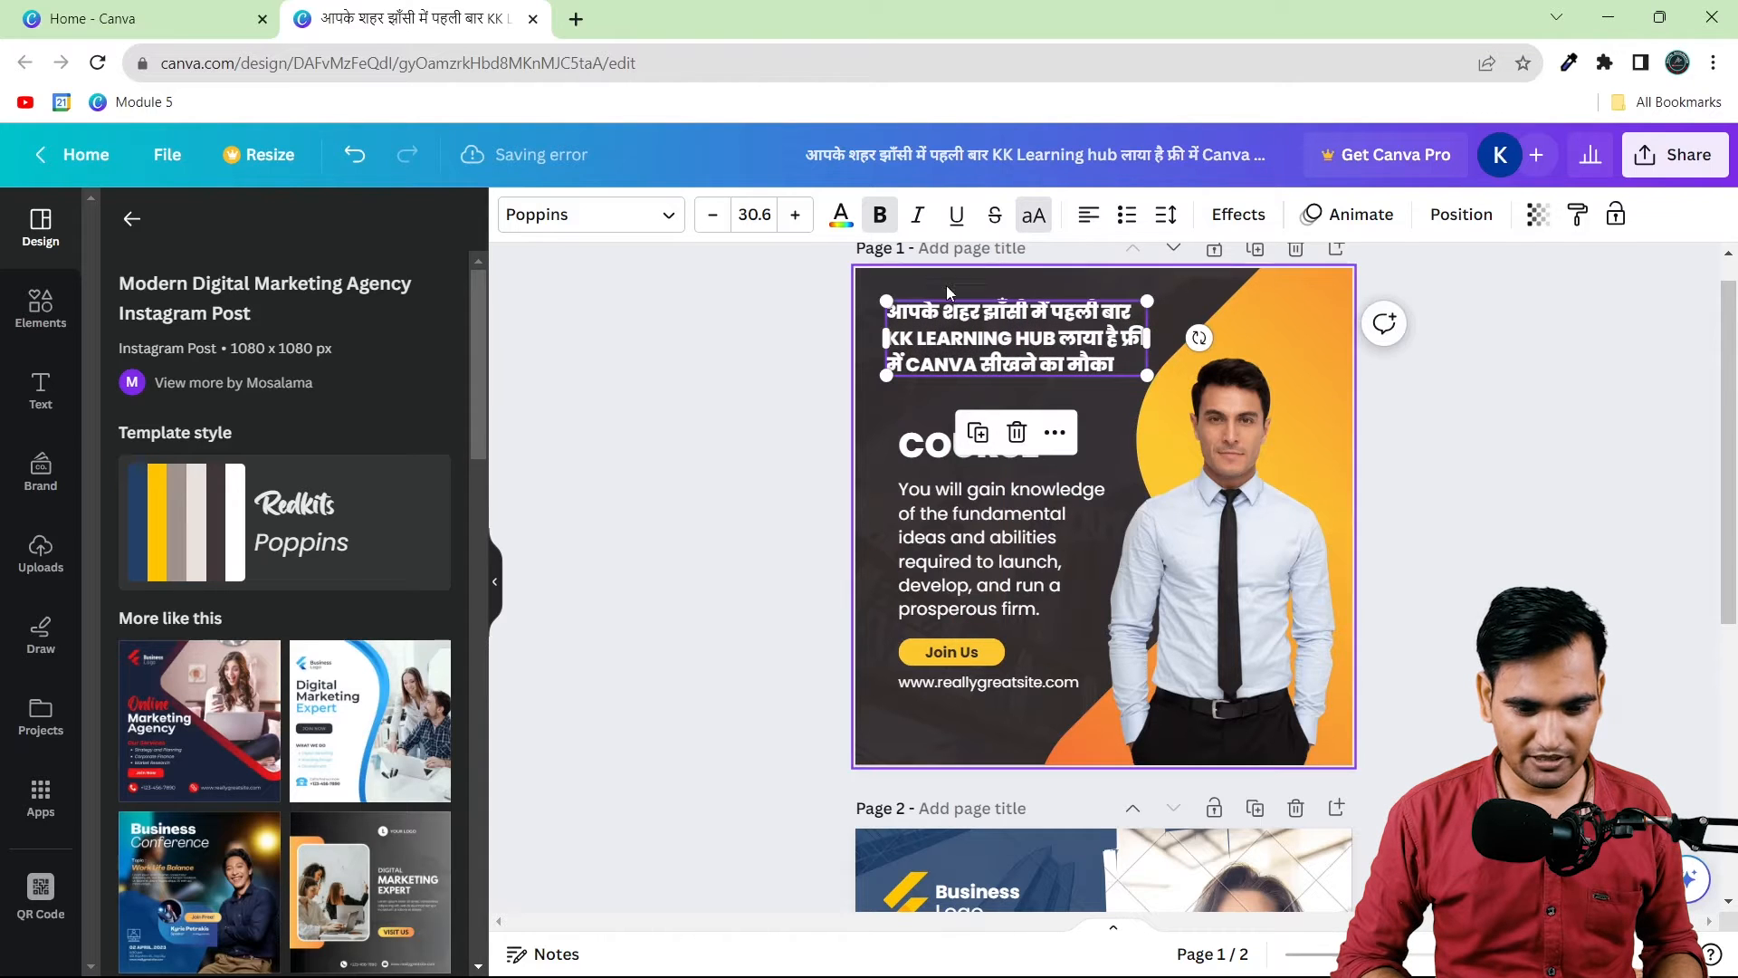
Step: Change the Hindi headline's font to Montserrat and make it bold
click(881, 227)
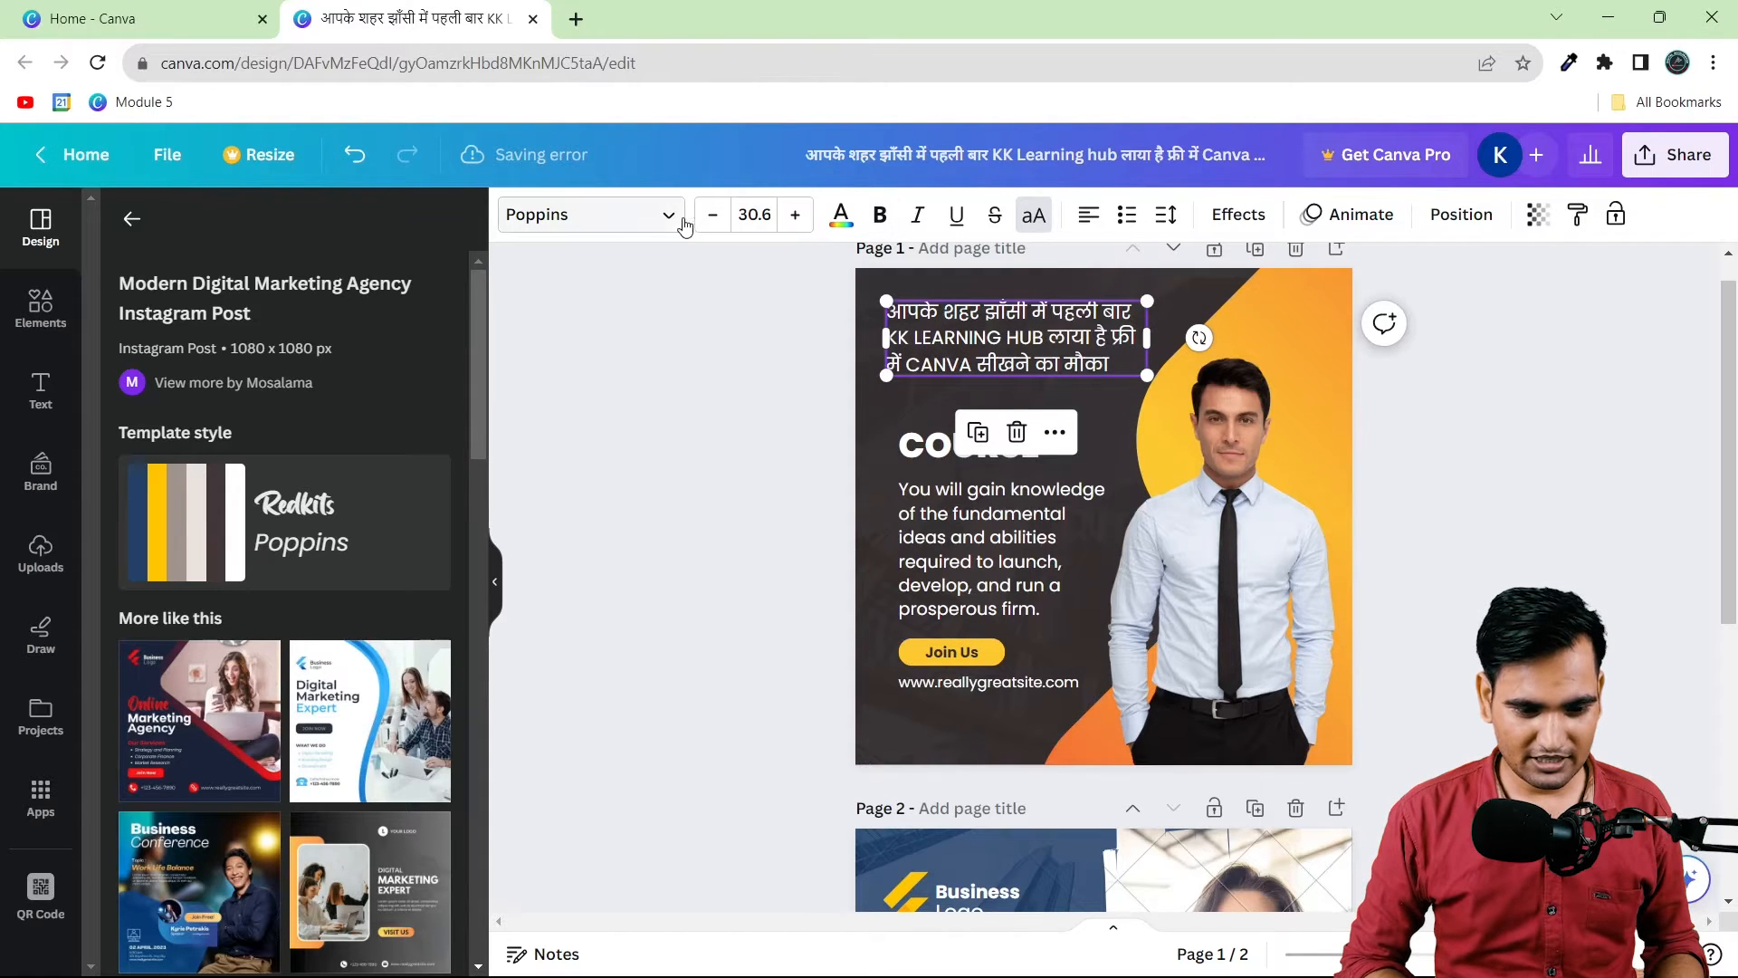
click(623, 226)
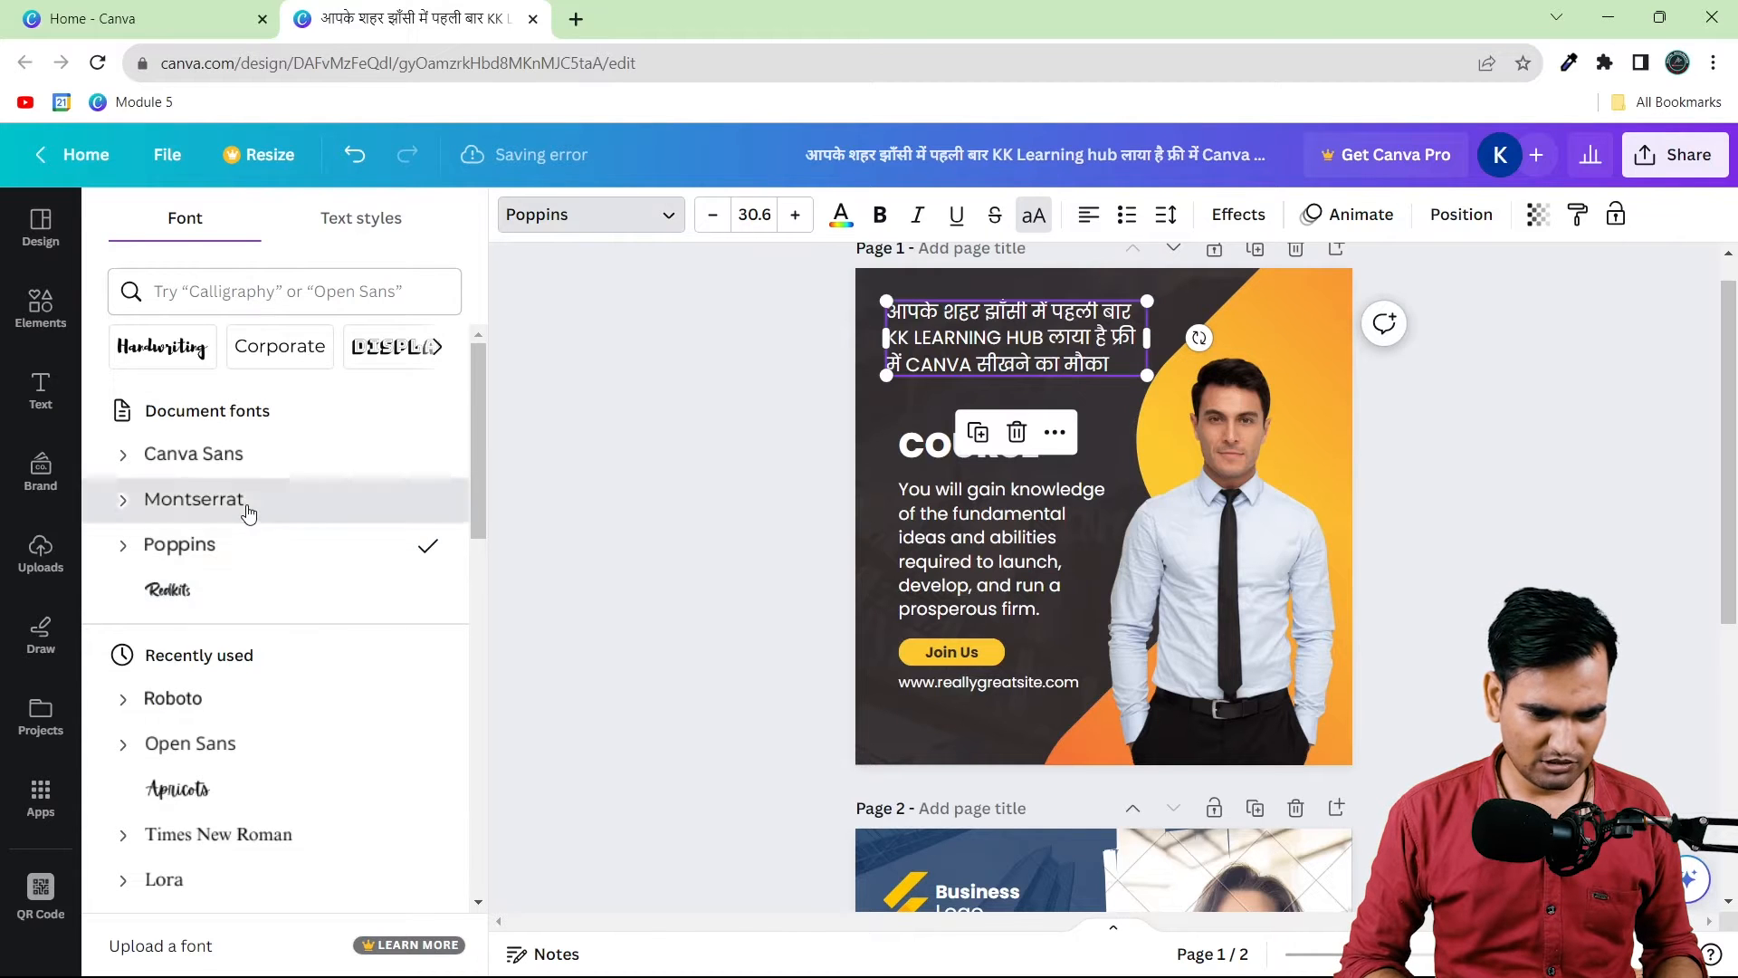
click(247, 509)
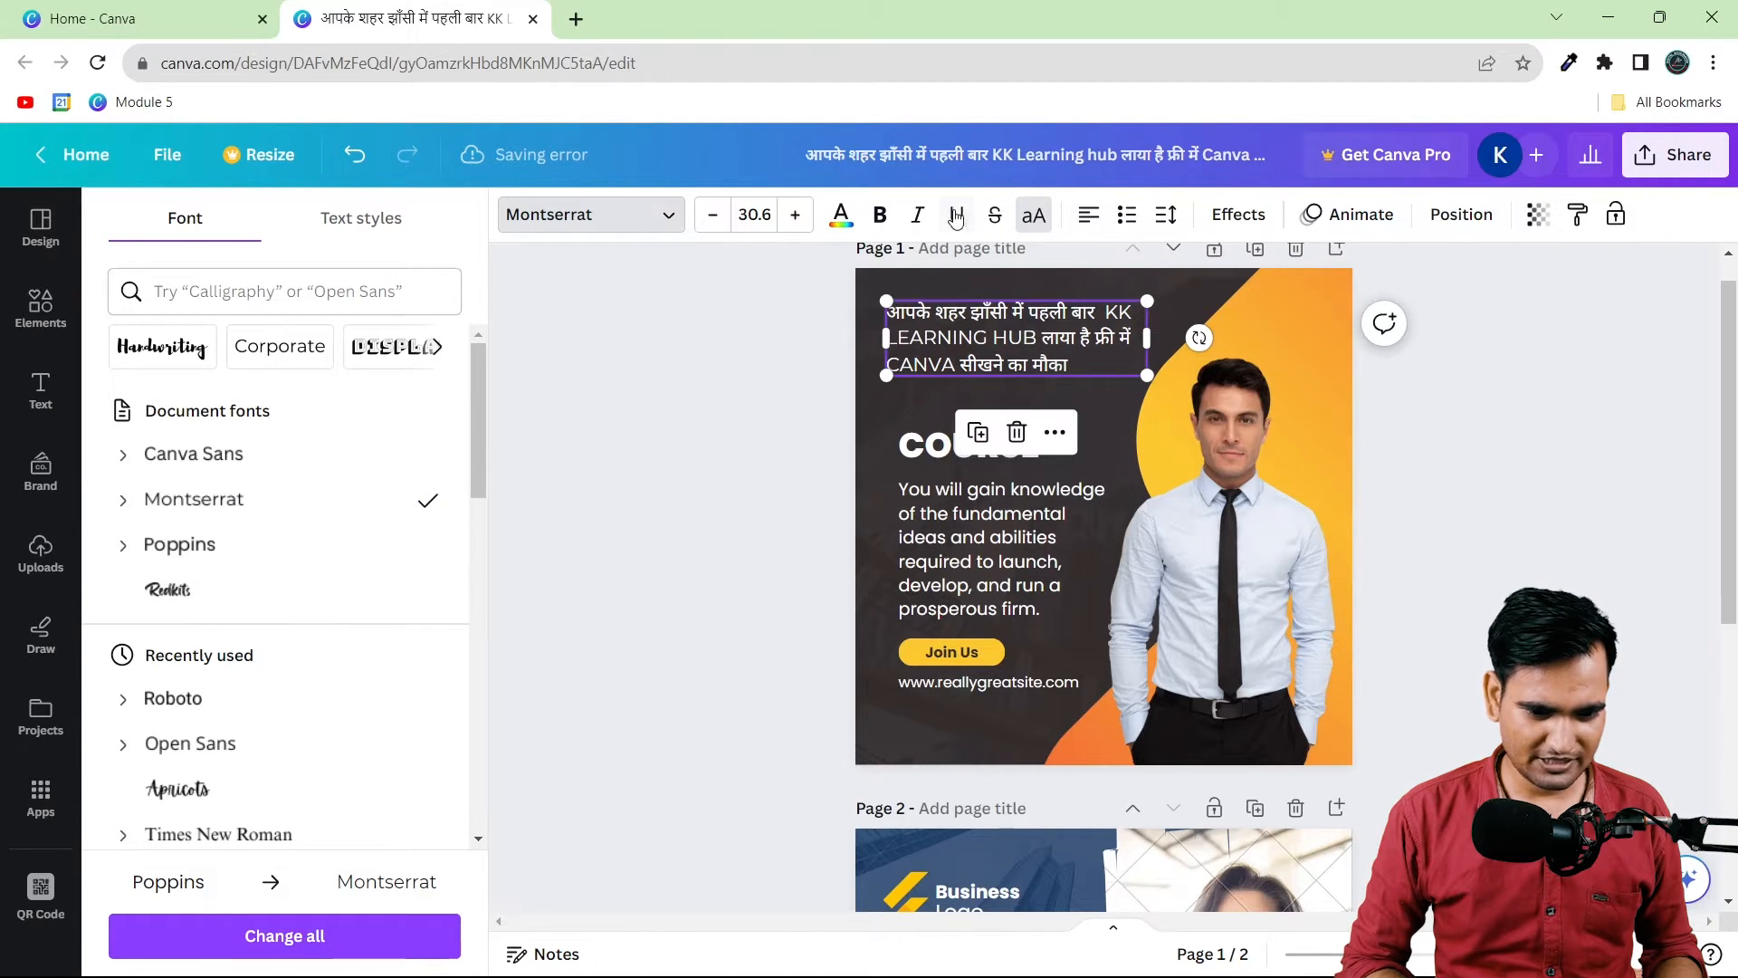
click(878, 217)
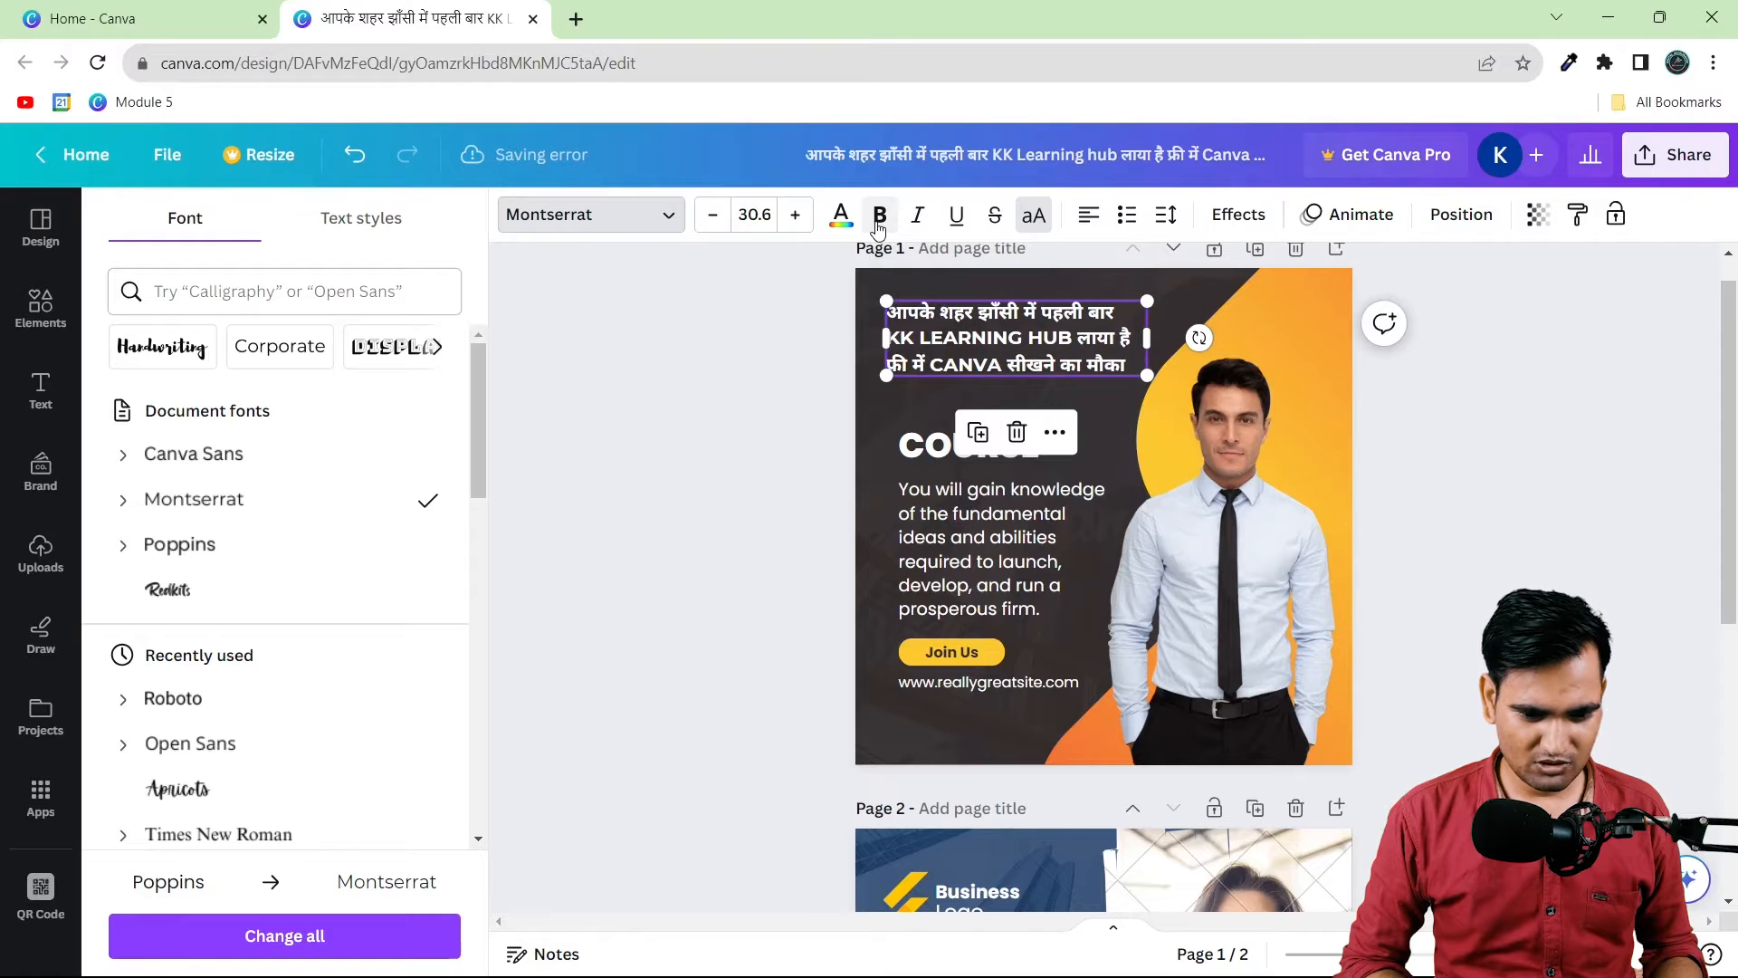
click(879, 221)
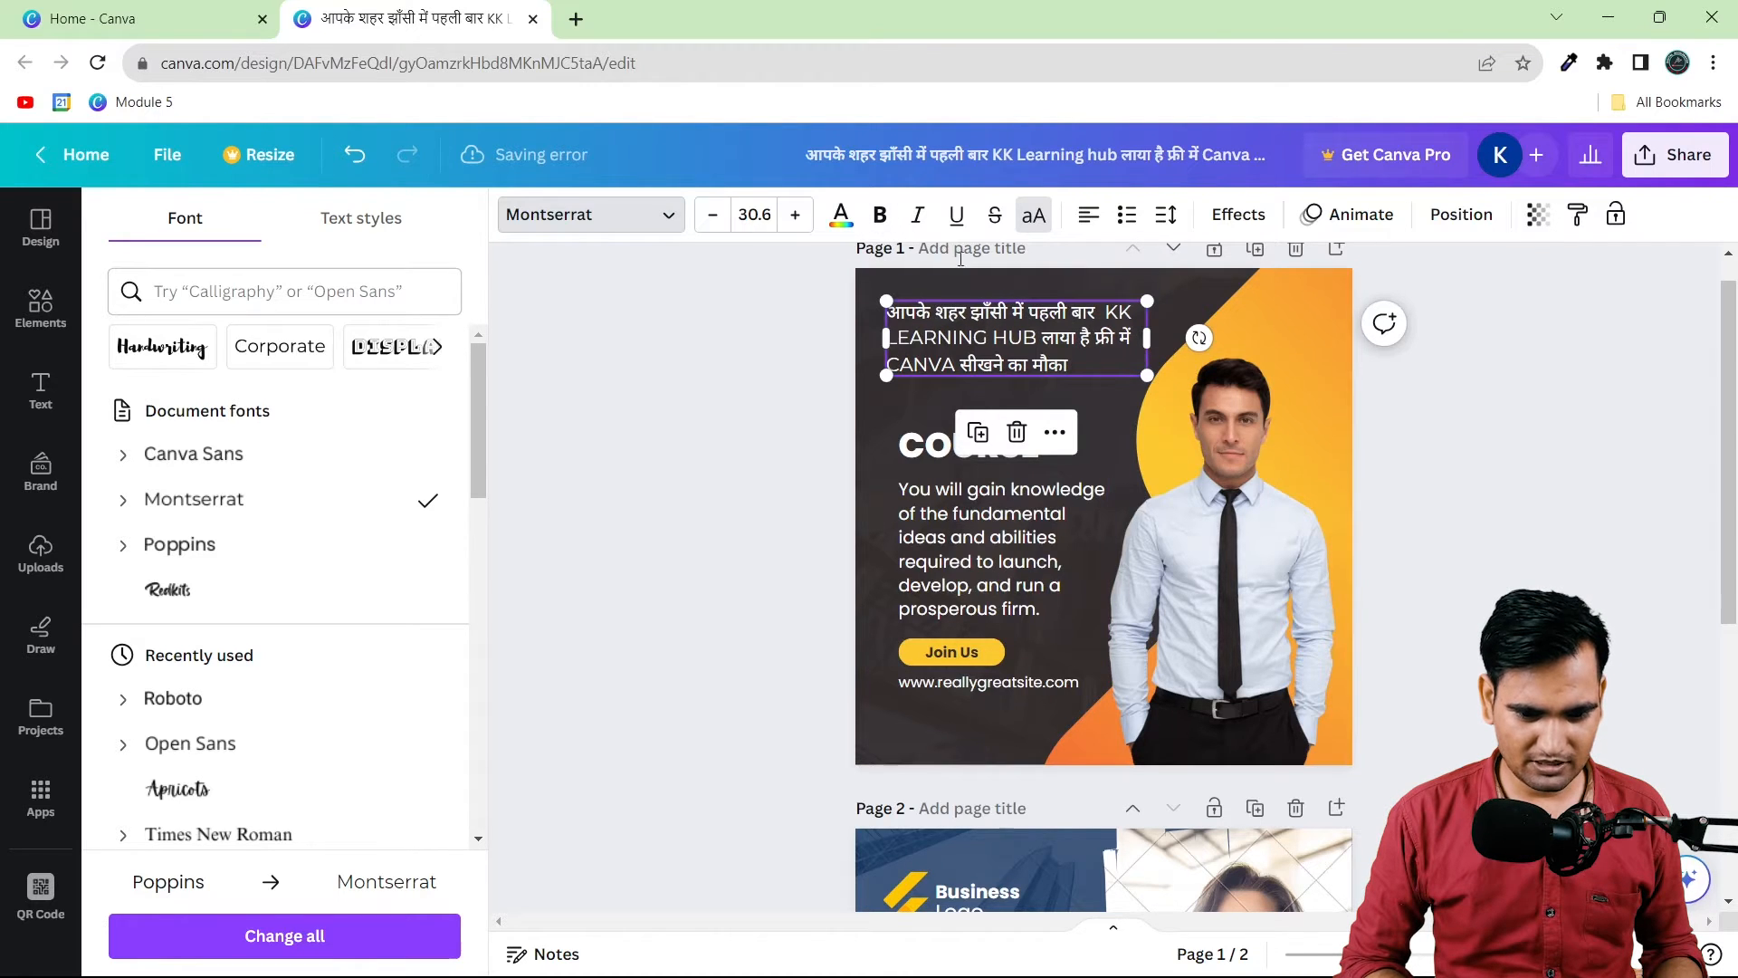
click(887, 223)
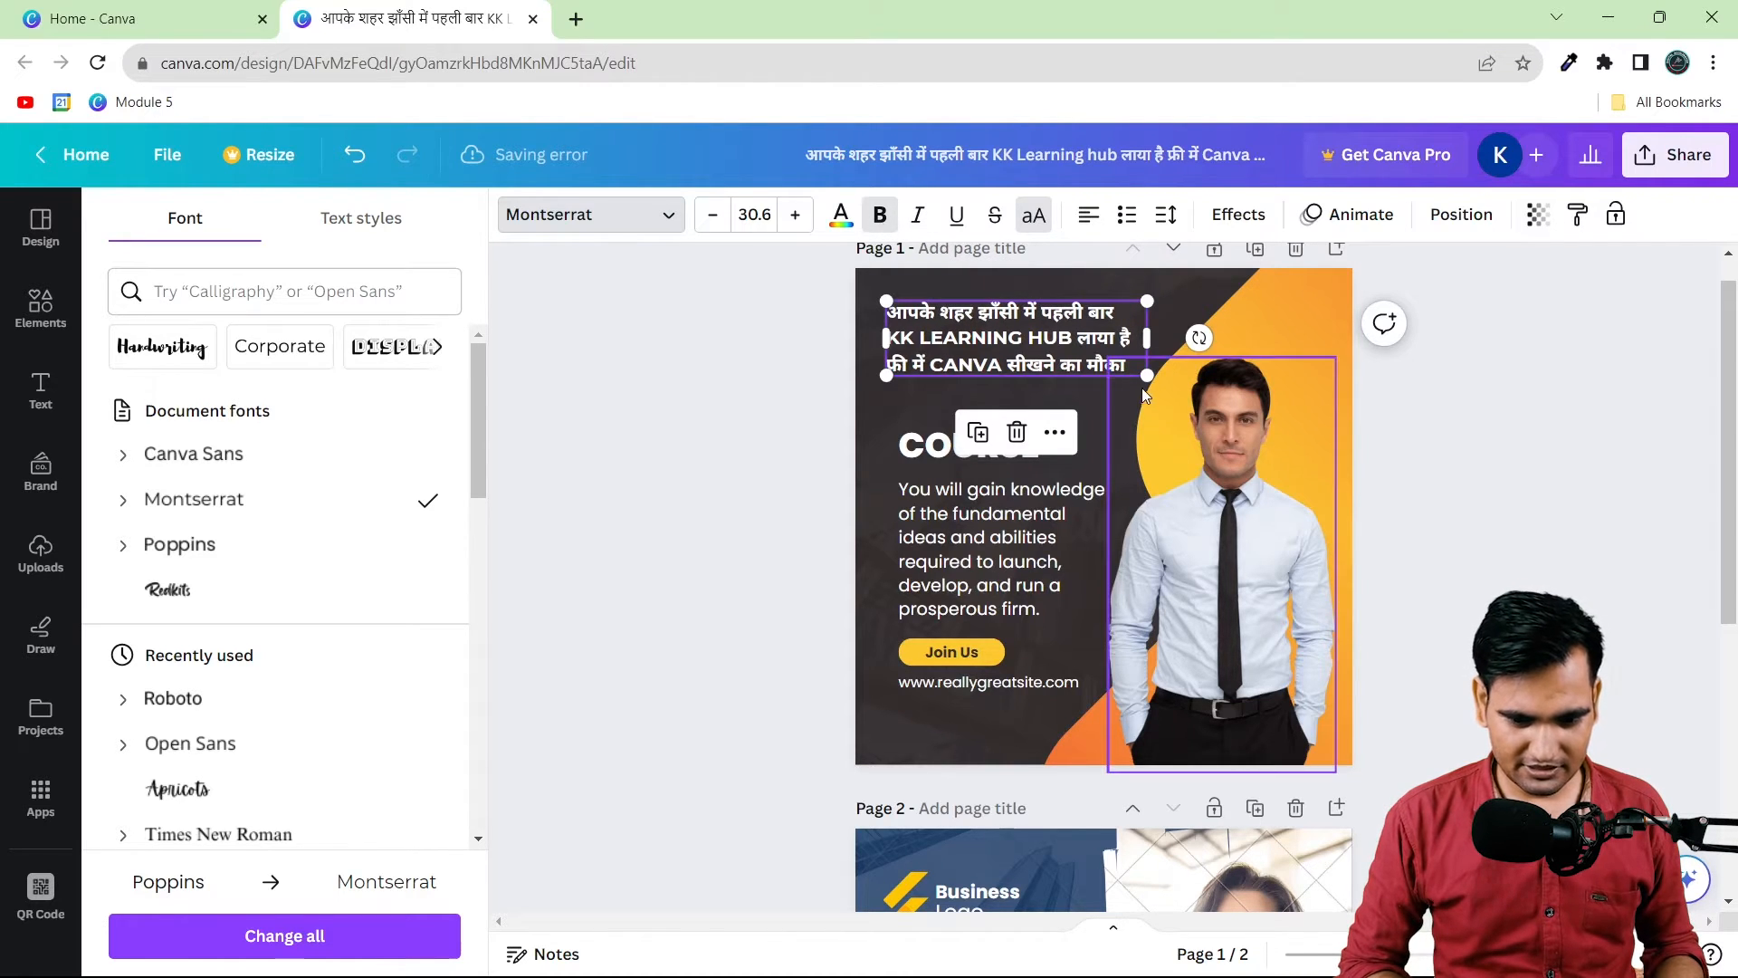
Step: Widen the Hindi headline's text box to span nearly the full width of page 1
drag(1147, 338, 1336, 325)
click(842, 390)
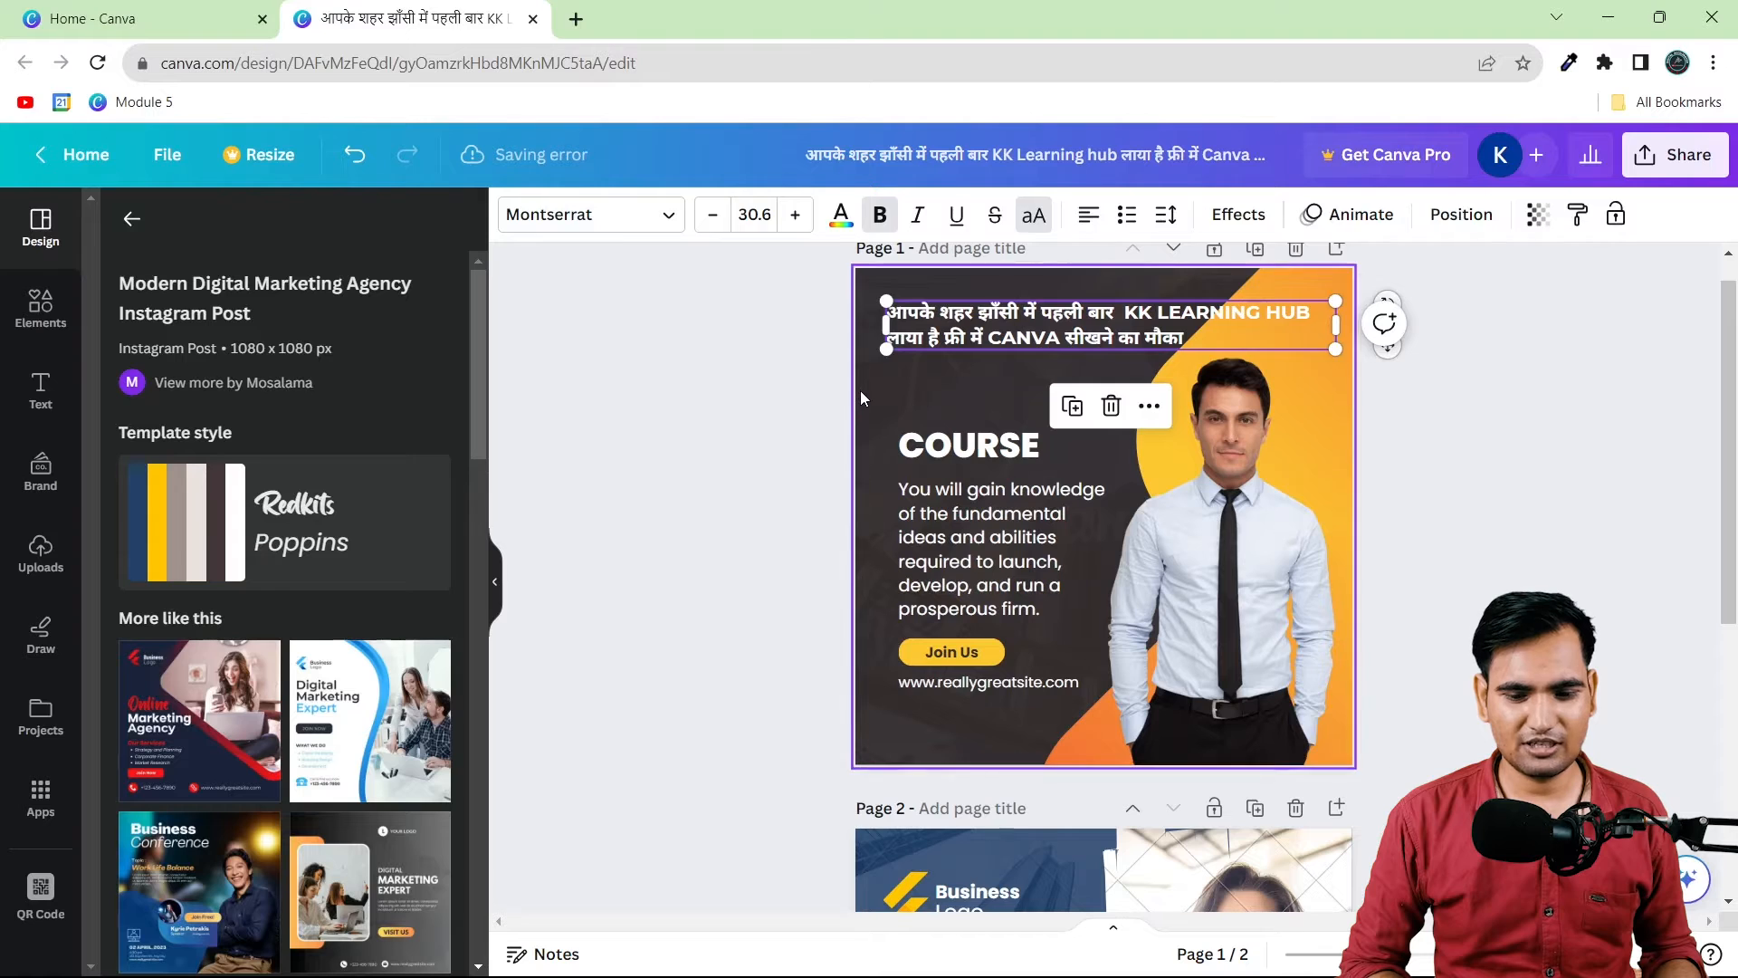
click(860, 398)
Step: Shrink the photo of the man from its upper-left corner to clear the headline area, keeping its lower-right corner in place
click(1344, 368)
drag(1344, 367, 1361, 485)
click(1362, 485)
click(1158, 496)
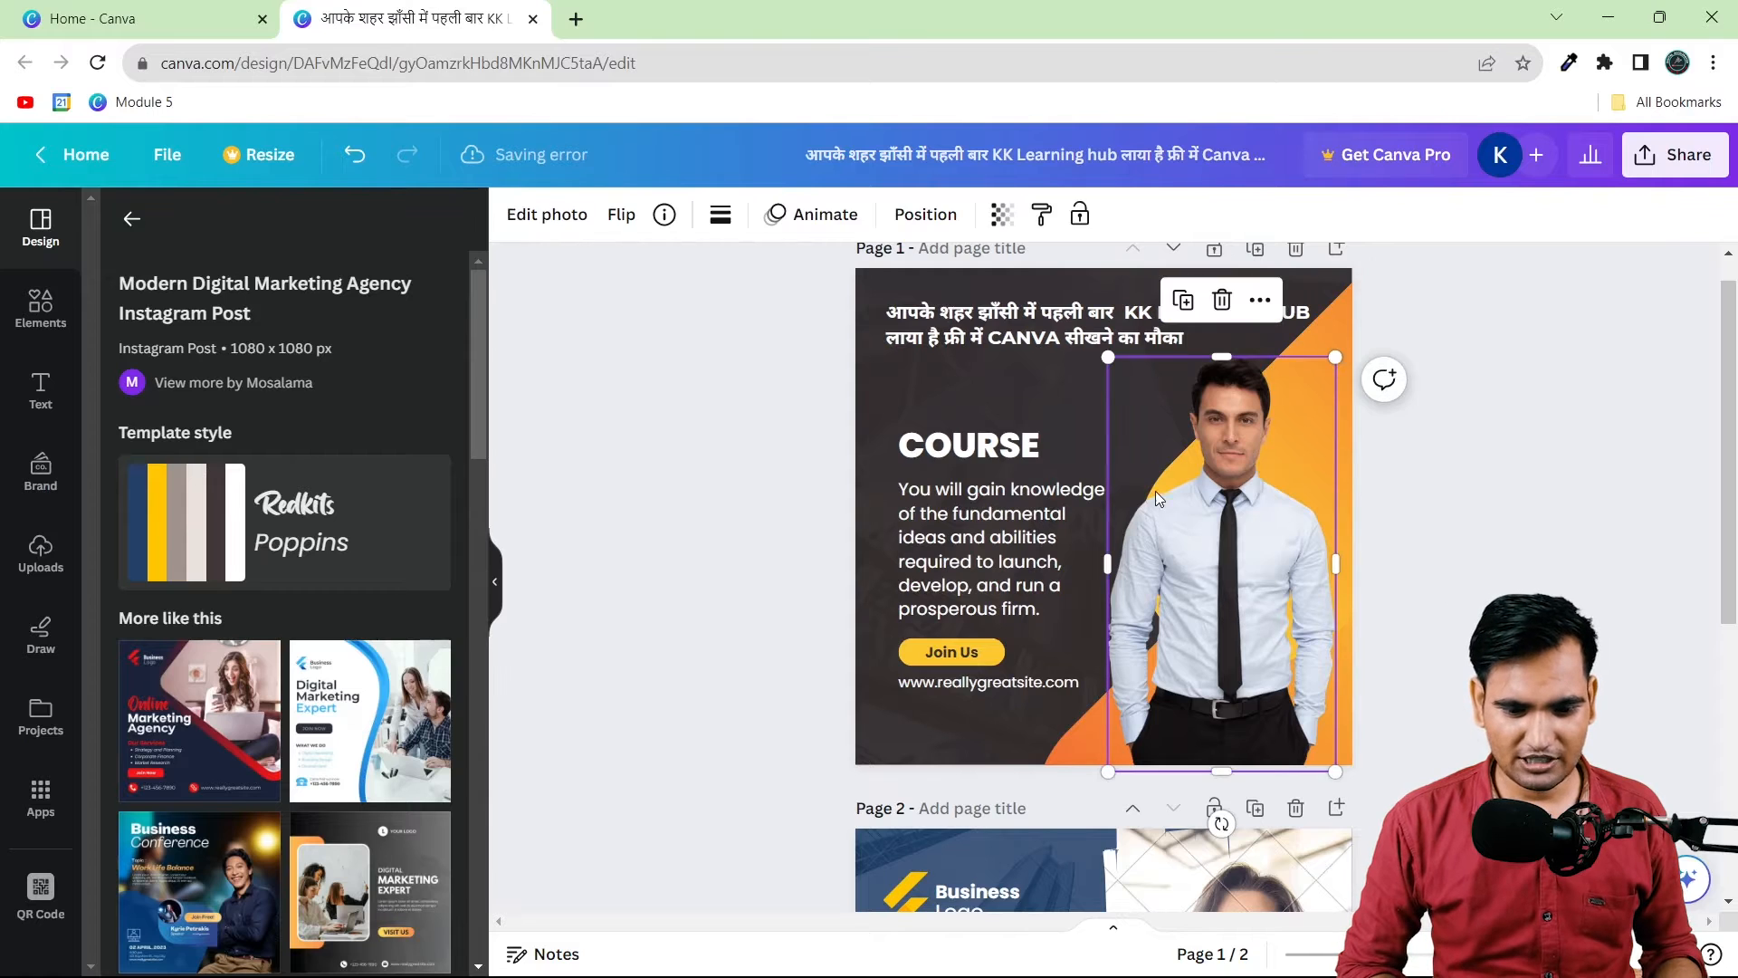
drag(1107, 357, 1146, 424)
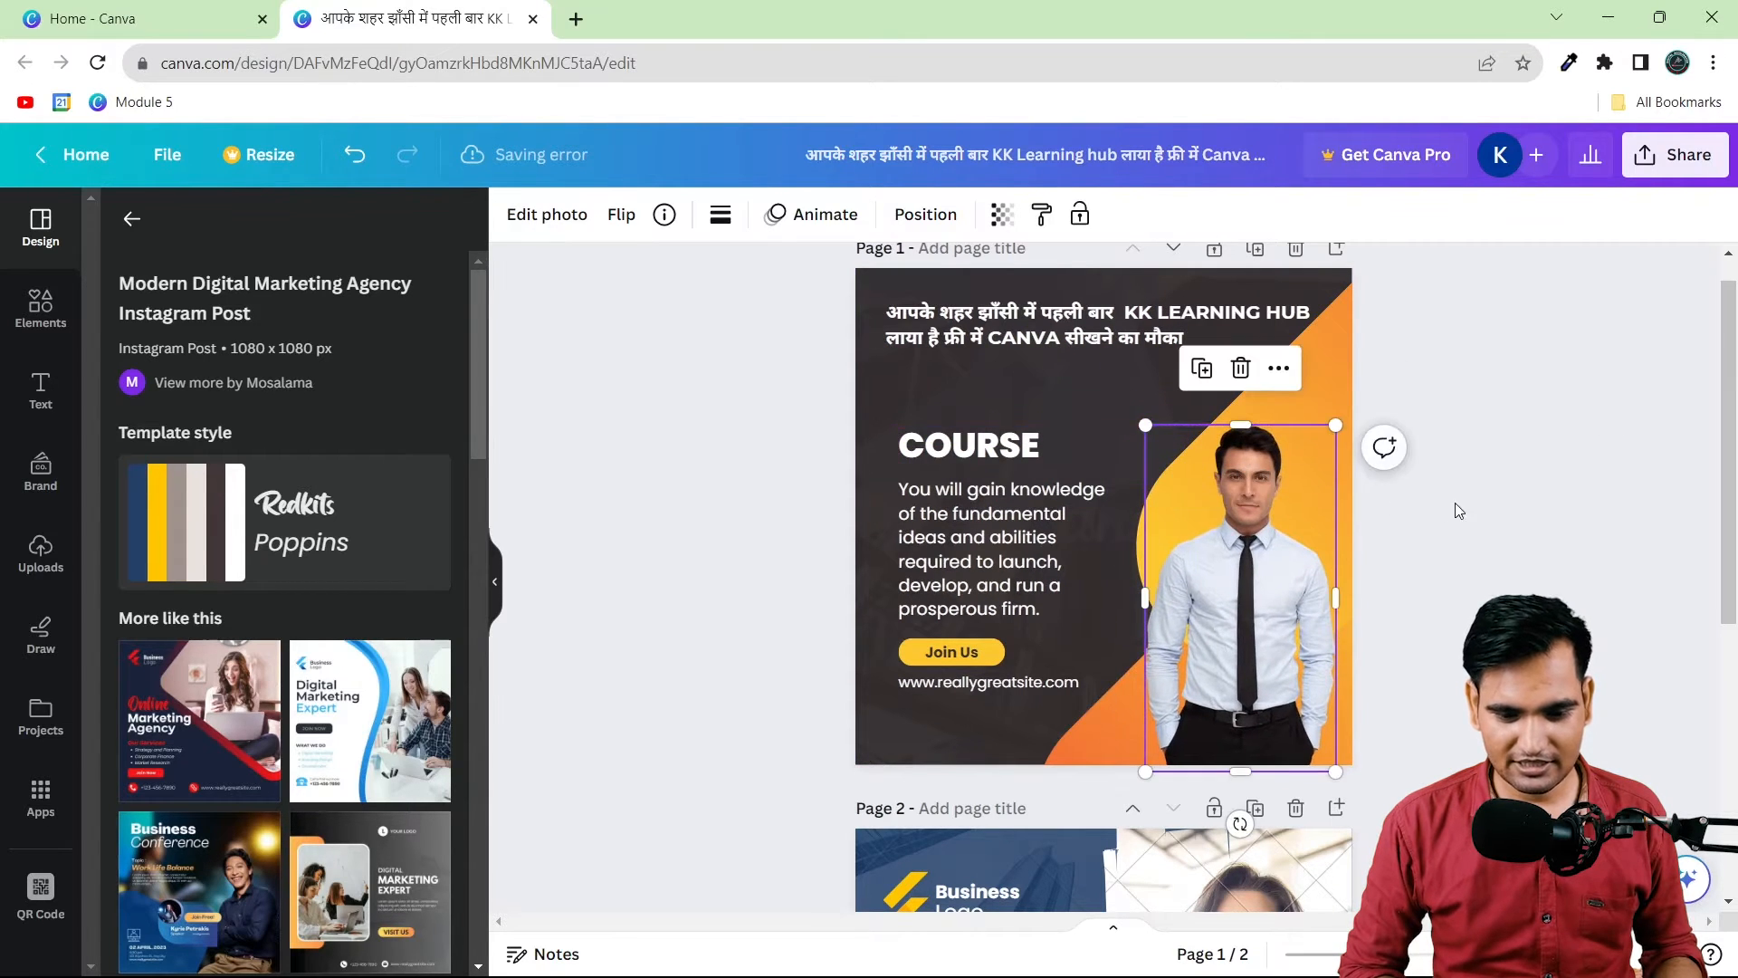
click(1491, 508)
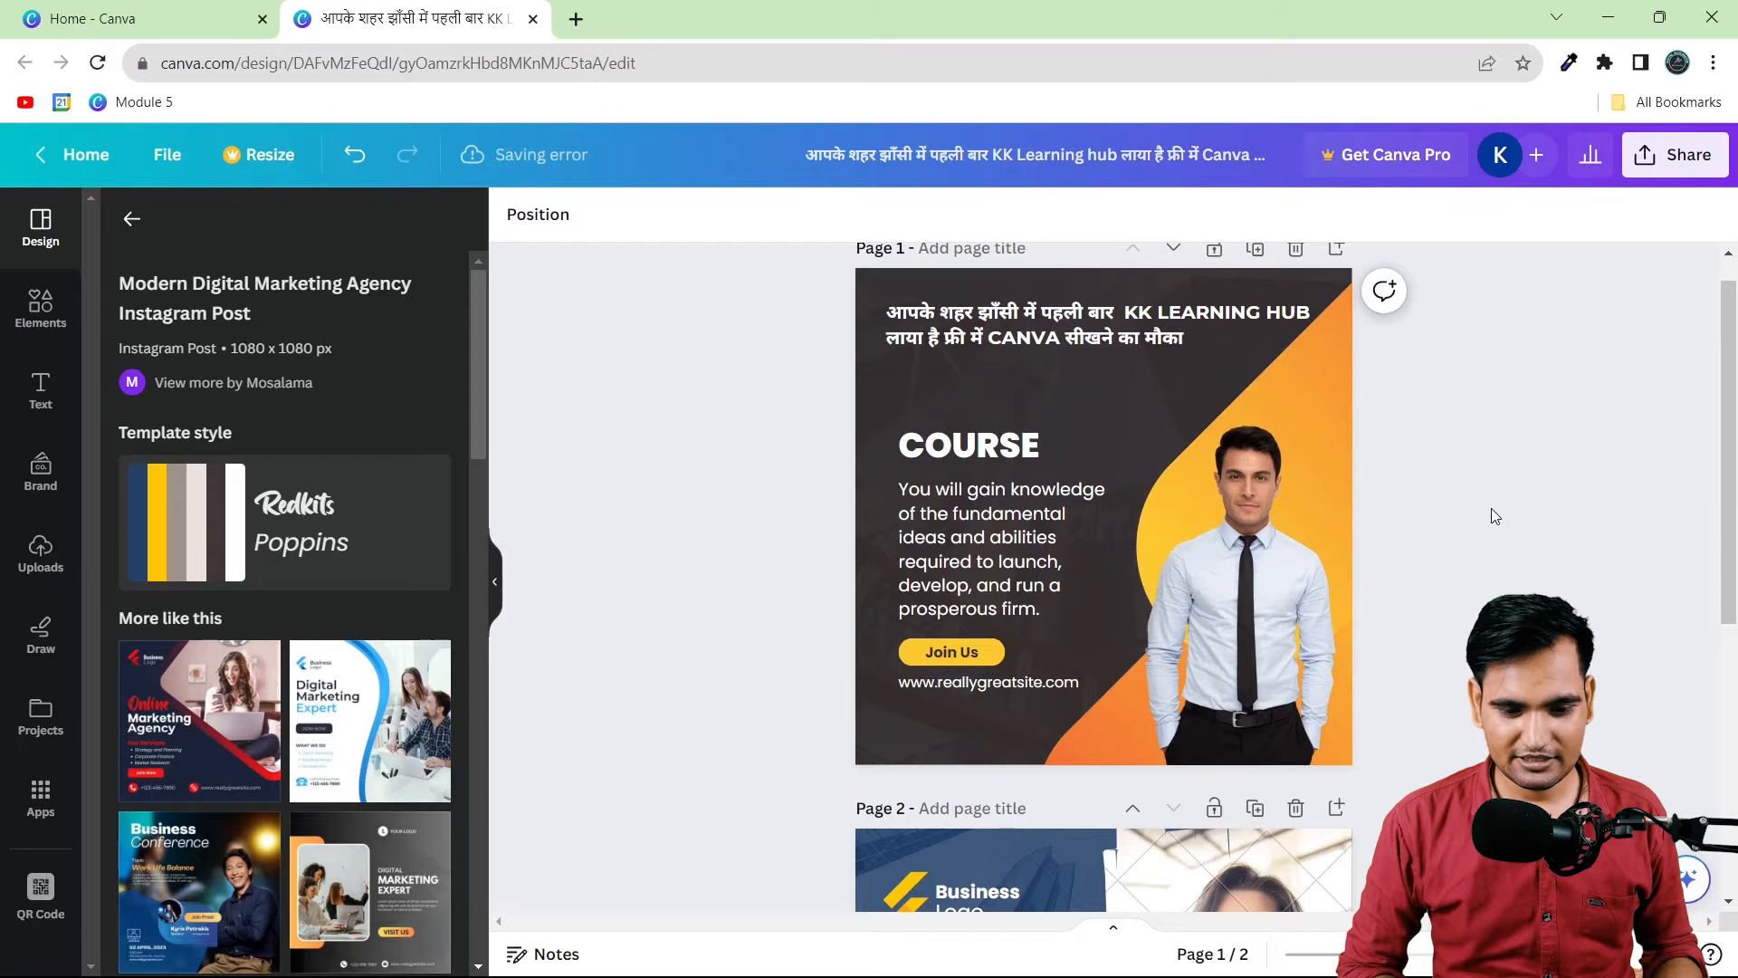
click(1002, 337)
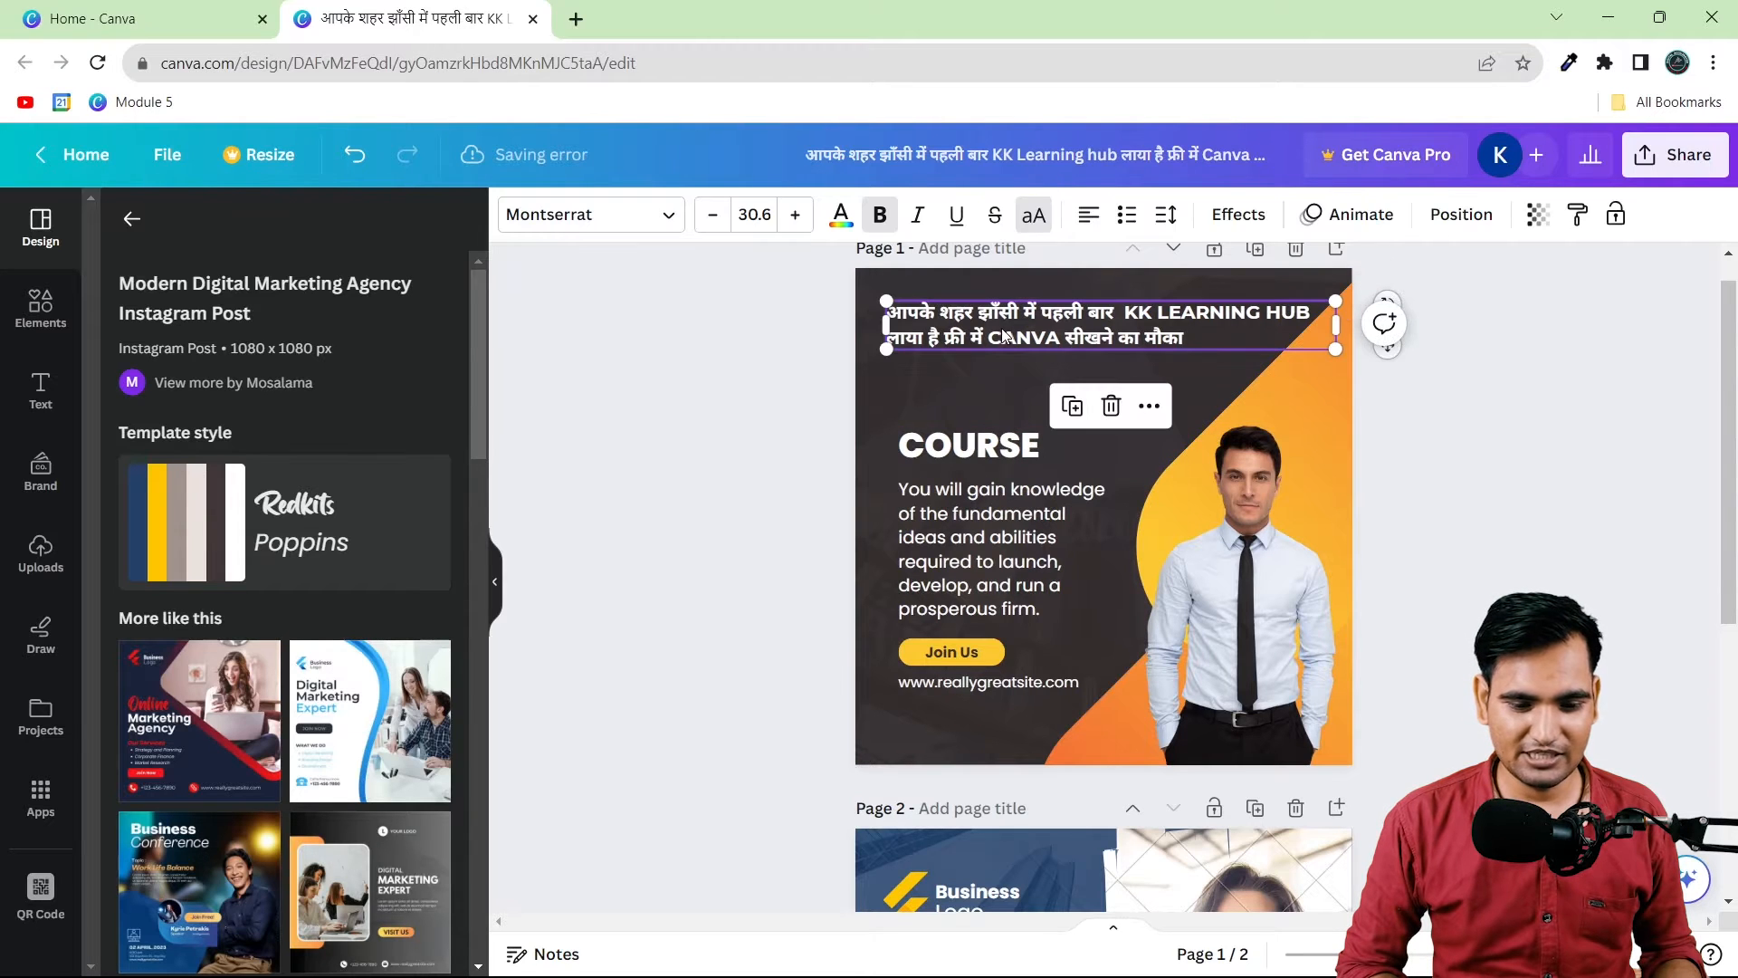
click(950, 394)
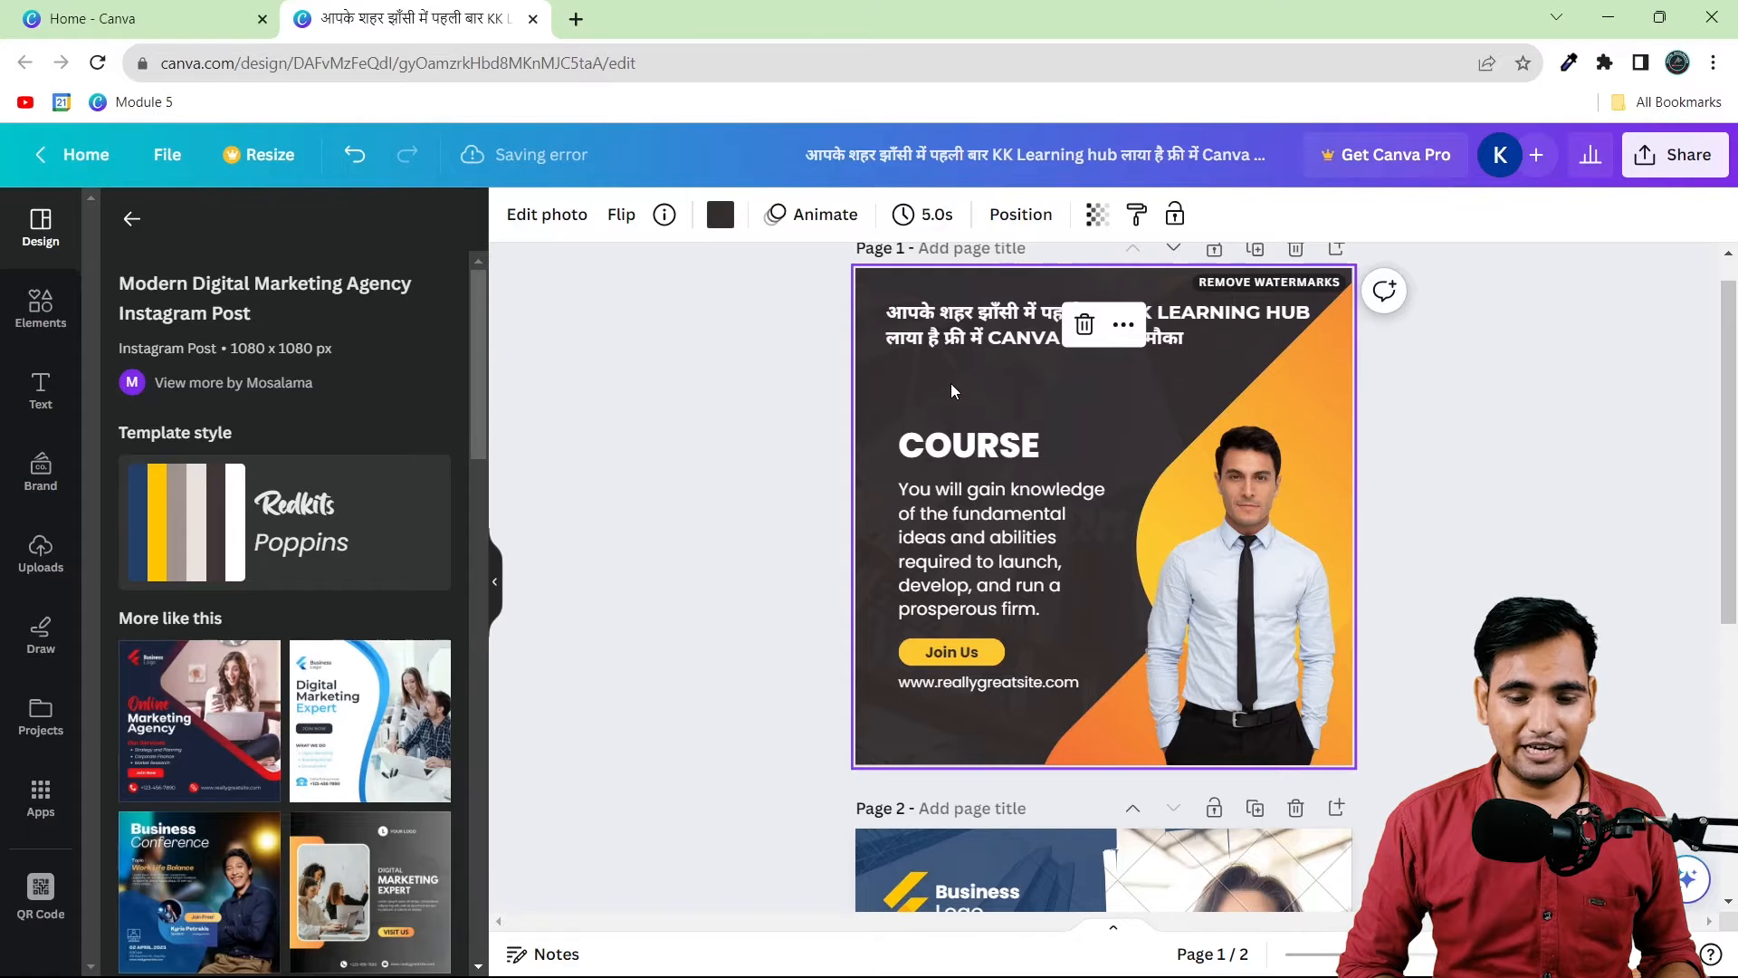
click(763, 369)
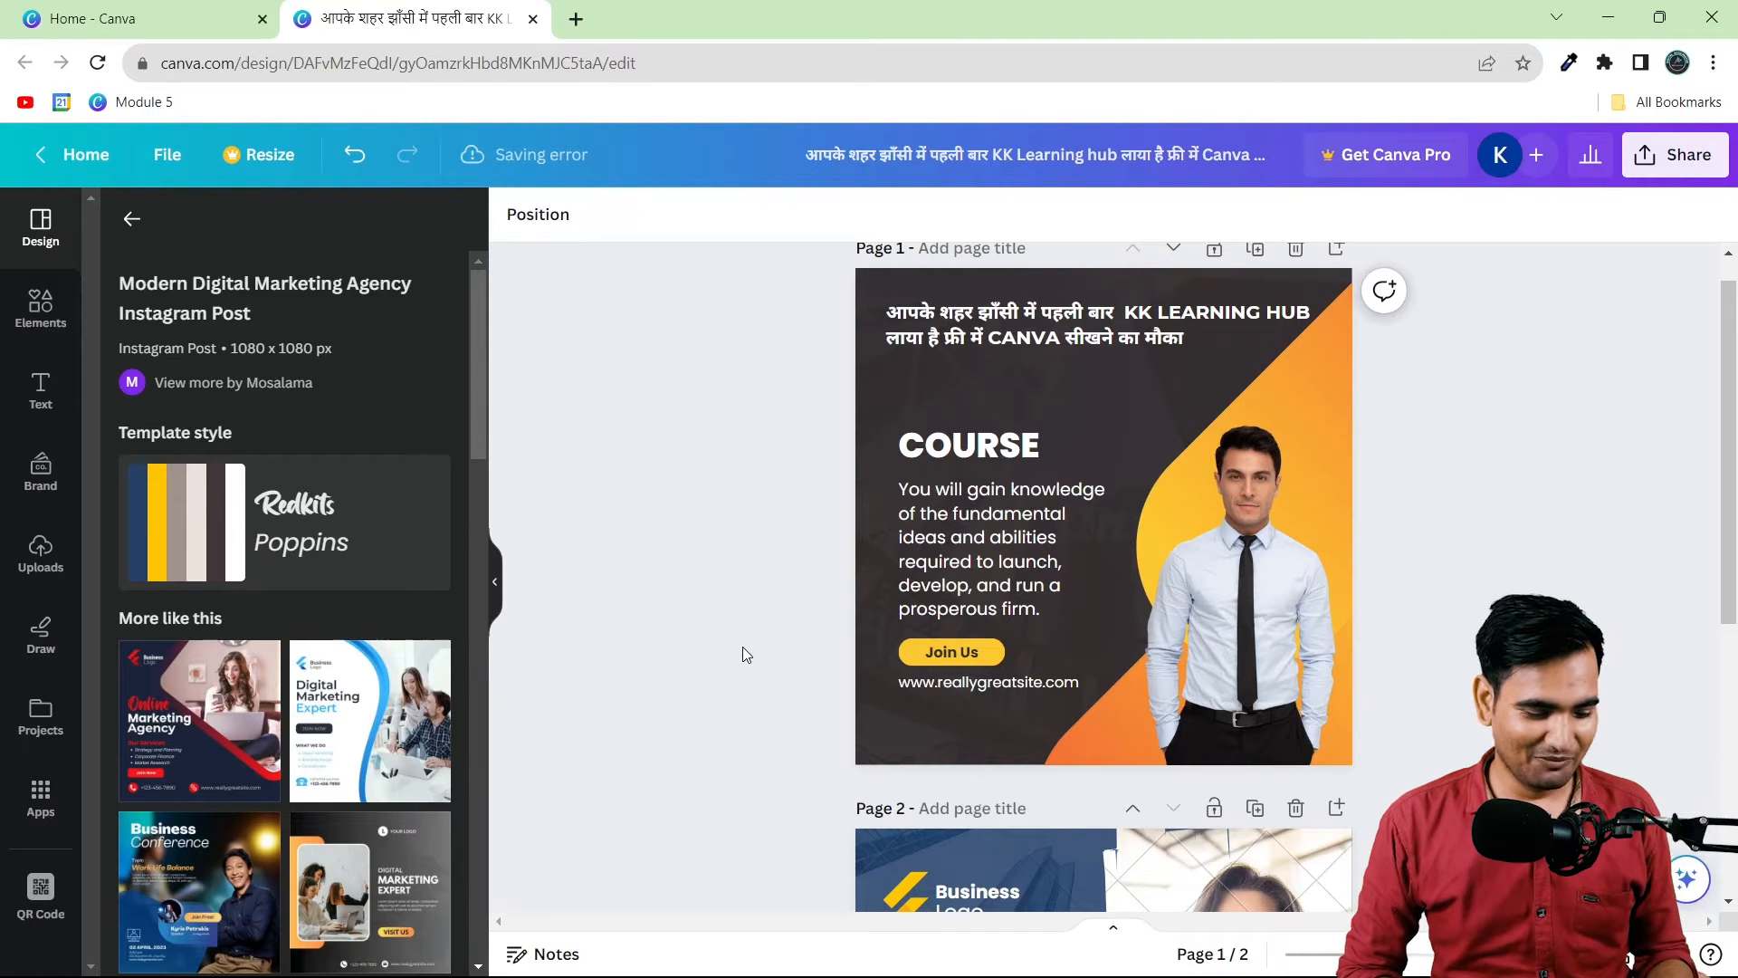
Step: Copy the two Book Now lines from the Notepad++ ad copy, duplicate the Canva headline below the original and replace the duplicate's text with them
key(alt+Tab)
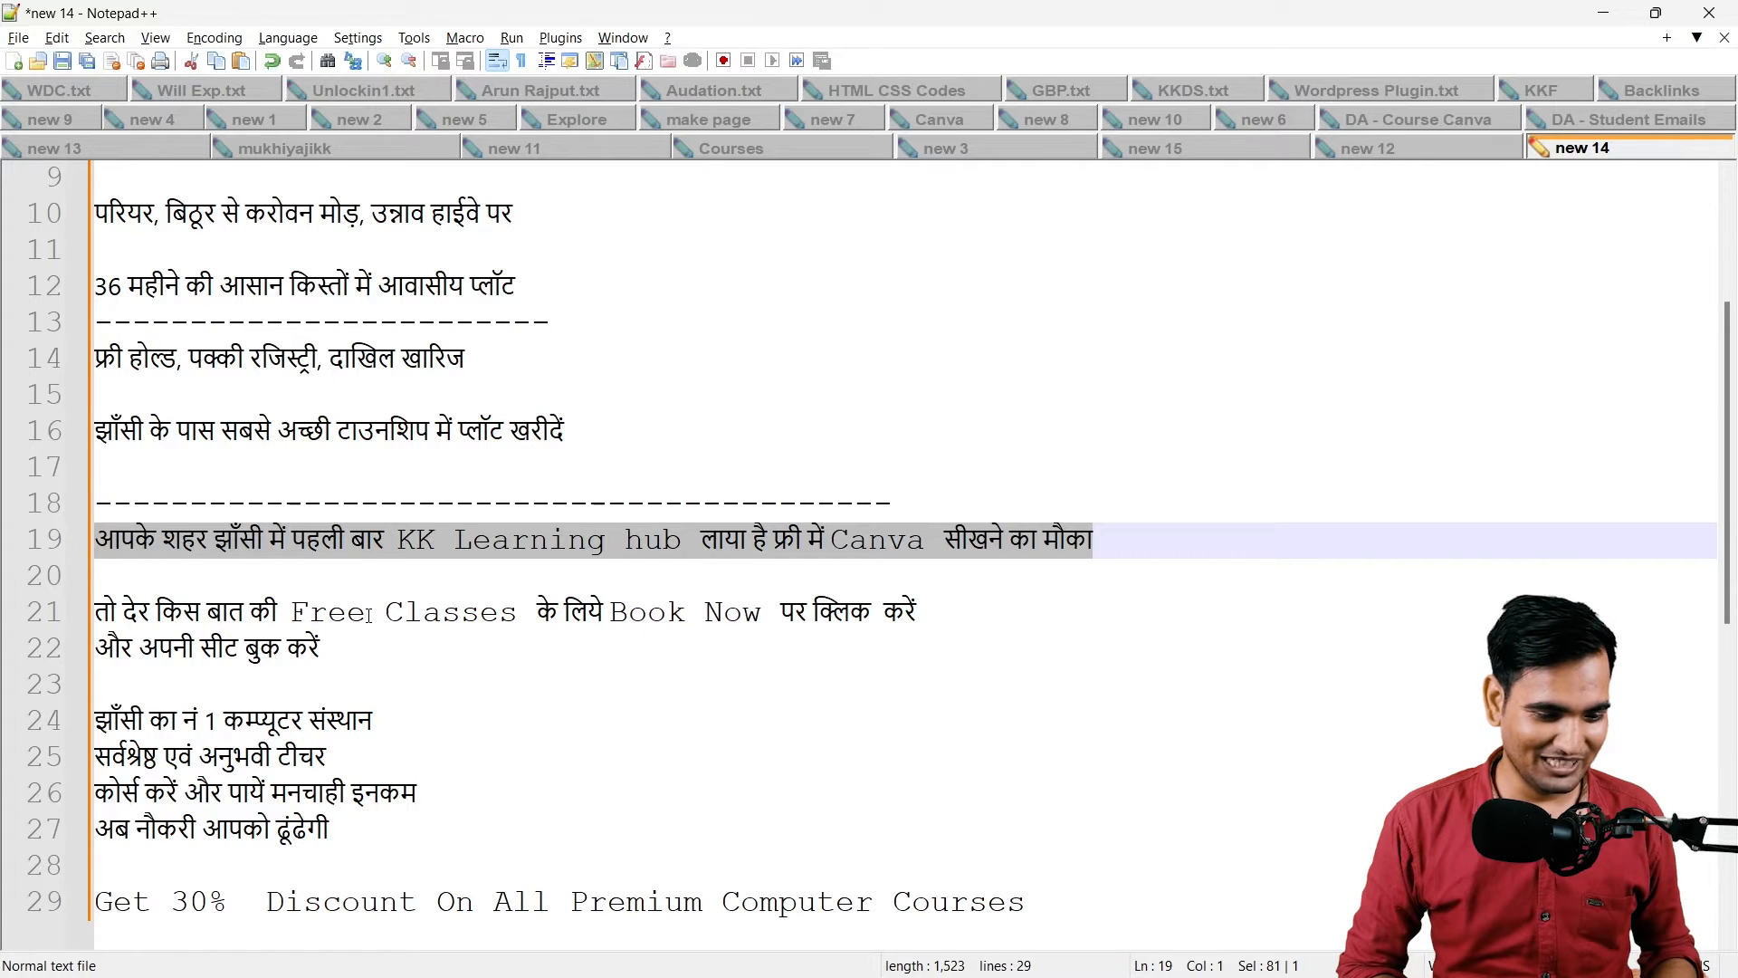
drag(334, 652, 78, 627)
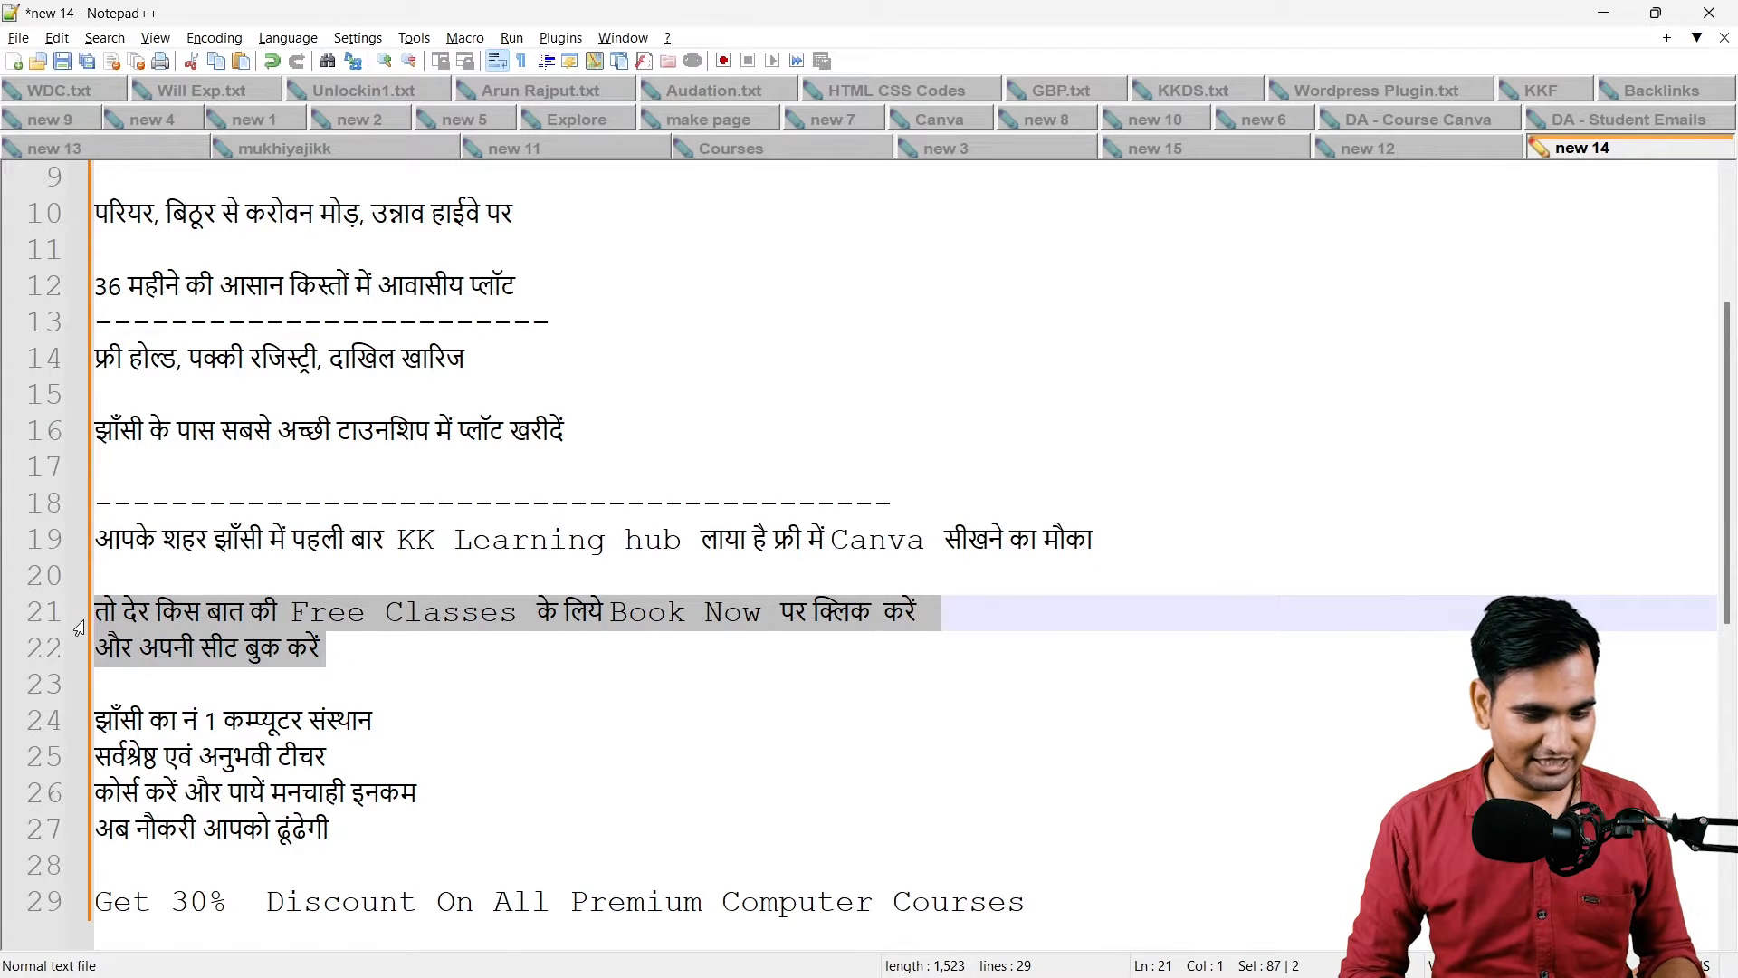
key(alt+Tab)
click(978, 323)
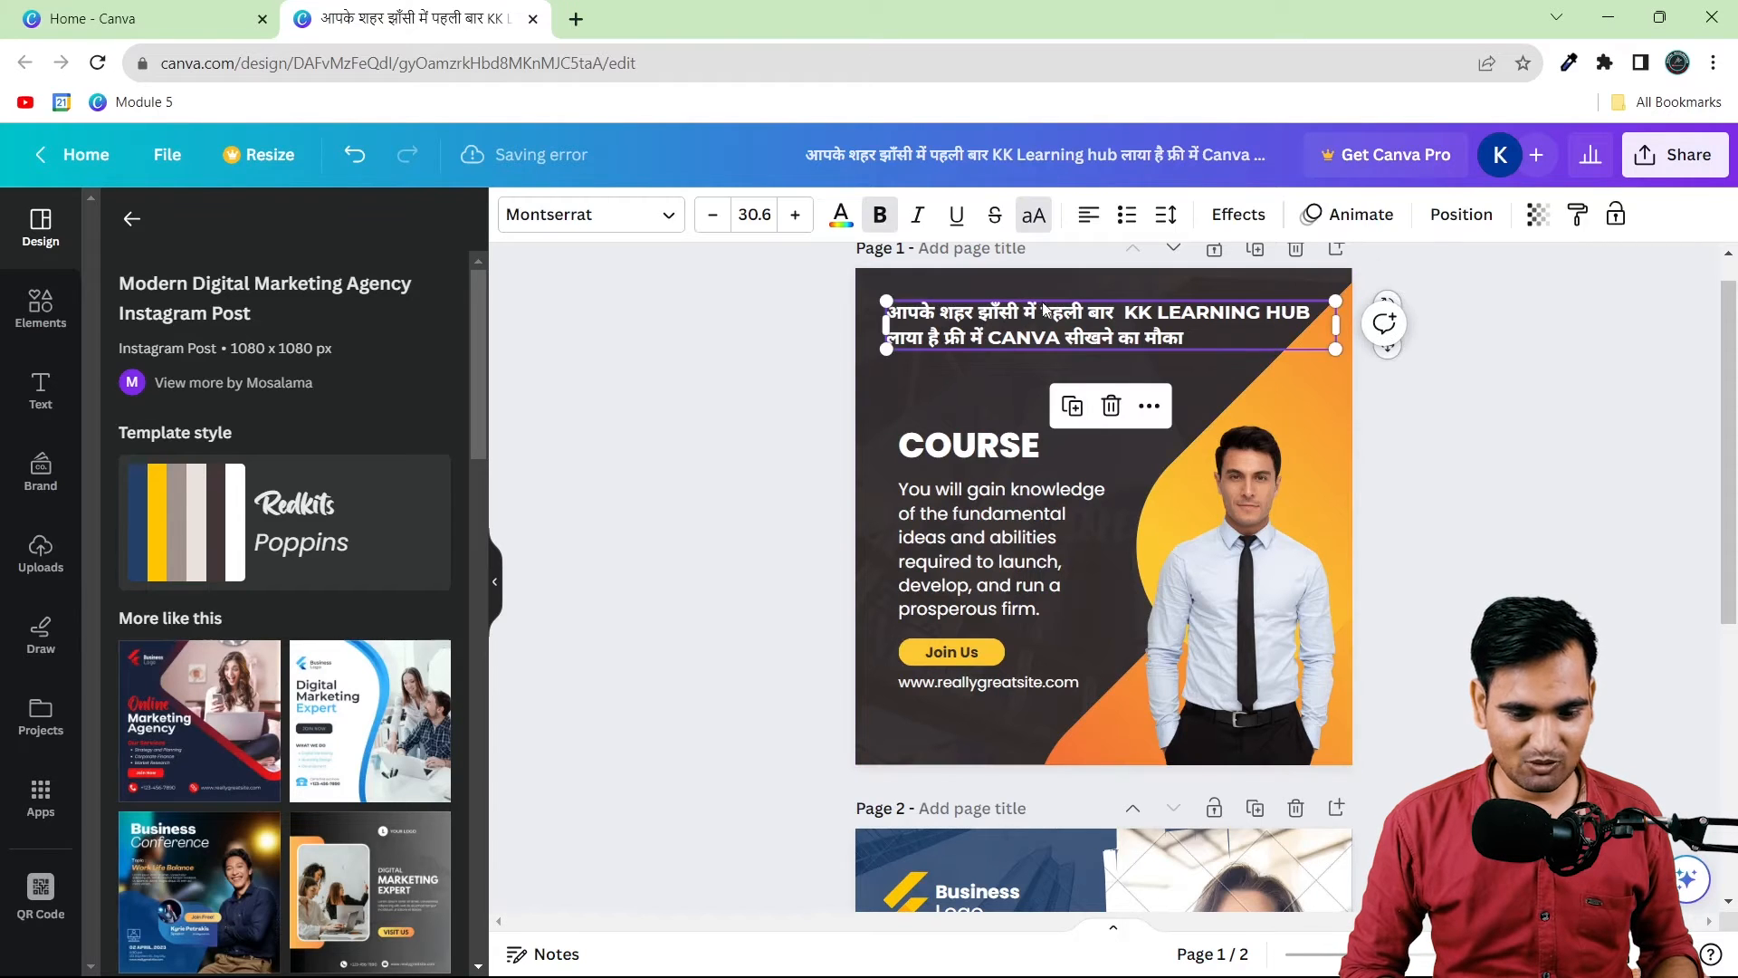
click(1074, 412)
drag(1050, 323, 1047, 377)
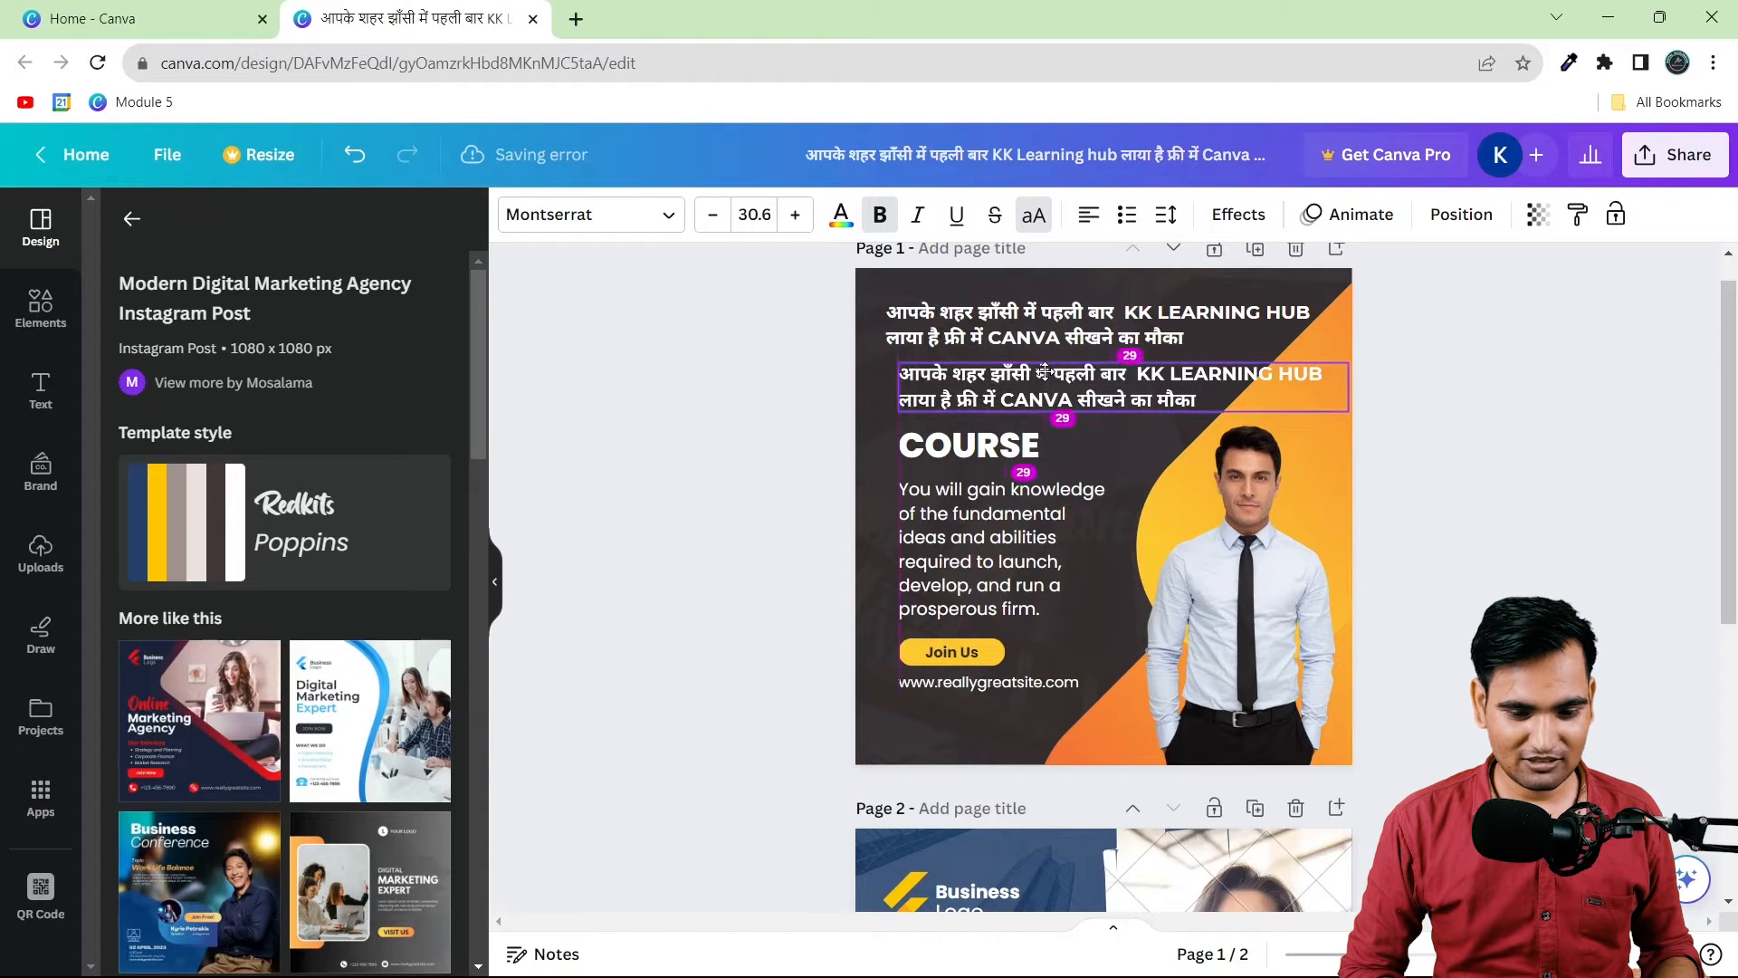
text(तो देर किस बात की FREE CLASSES के लिये BOOK NOW पर क्लिक करें और अपनी सीट बुक करें)
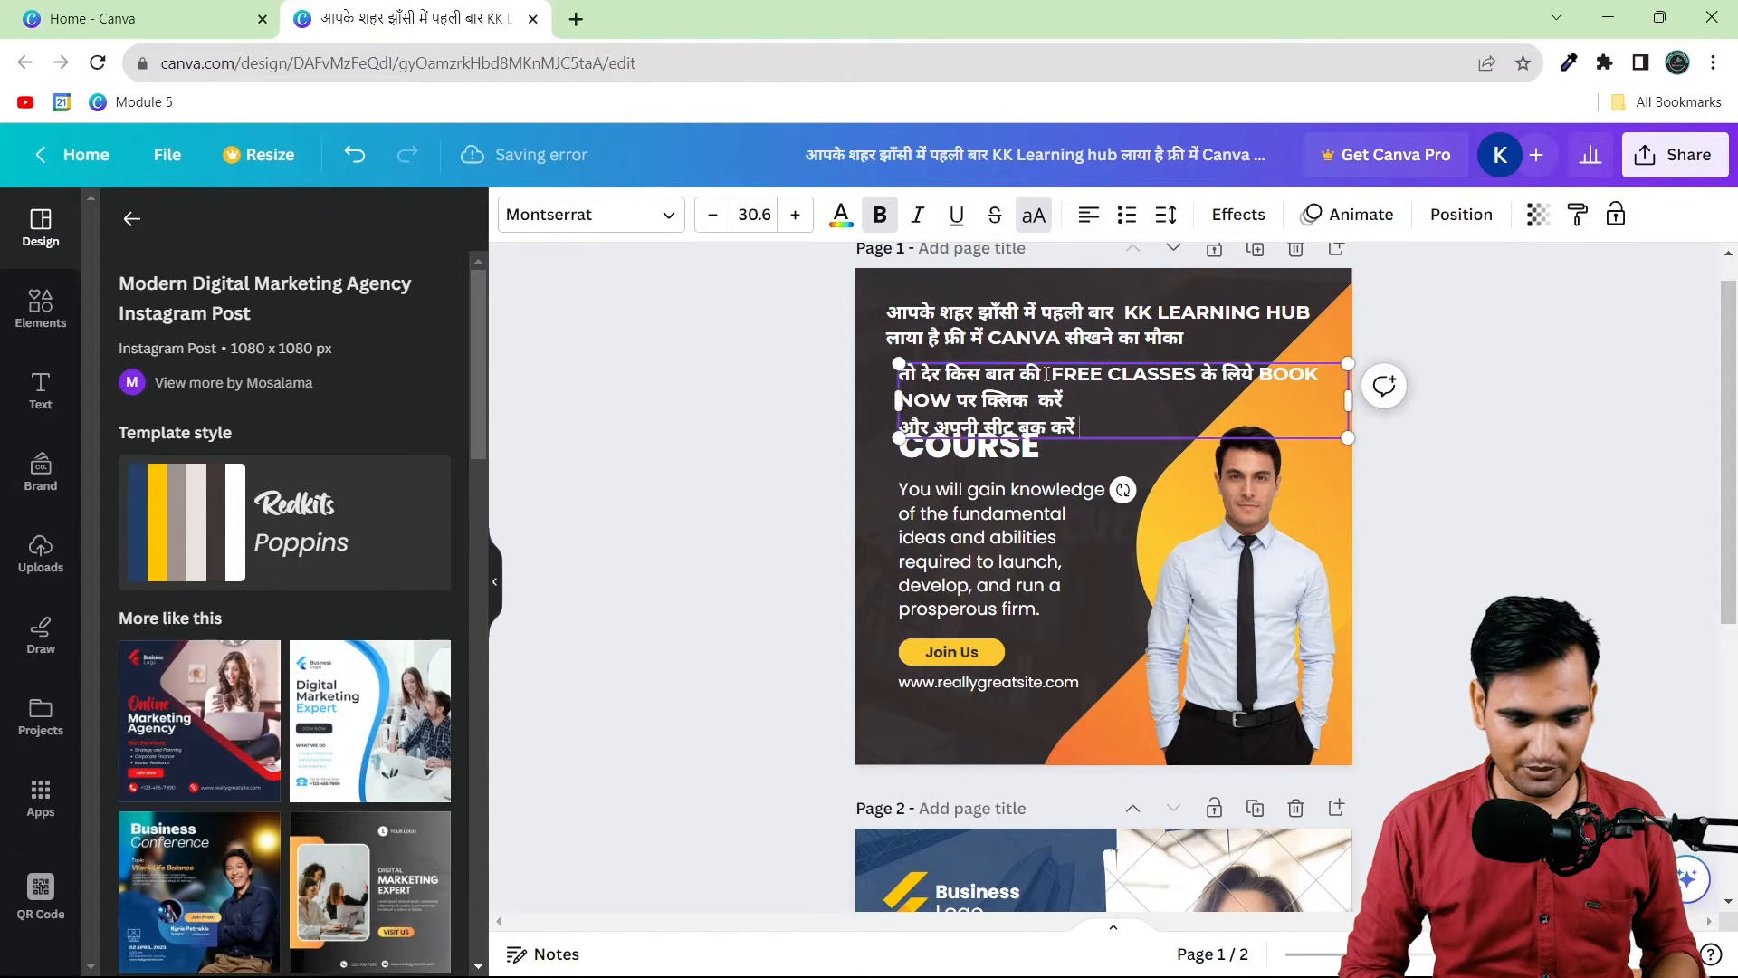
Step: Delete the COURSE text from page 1
click(838, 416)
click(919, 453)
key(Delete)
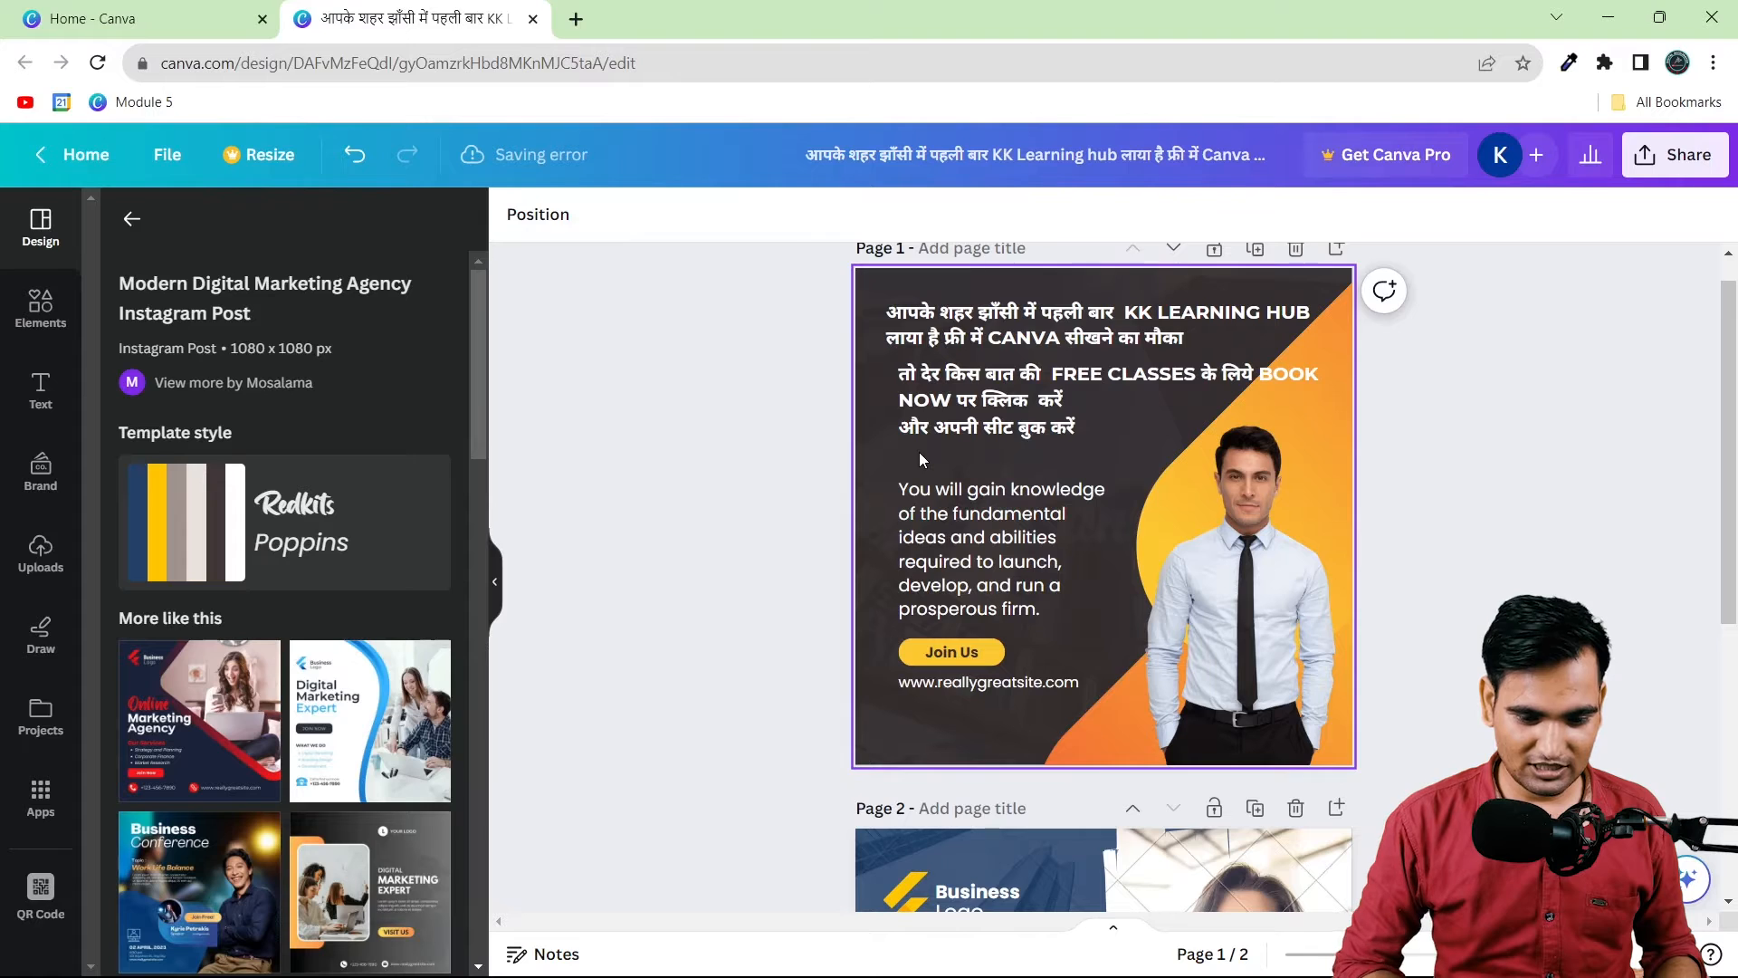
Step: Join the Book Now text's two lines into one paragraph and narrow its text box to end before the man's photo
click(957, 413)
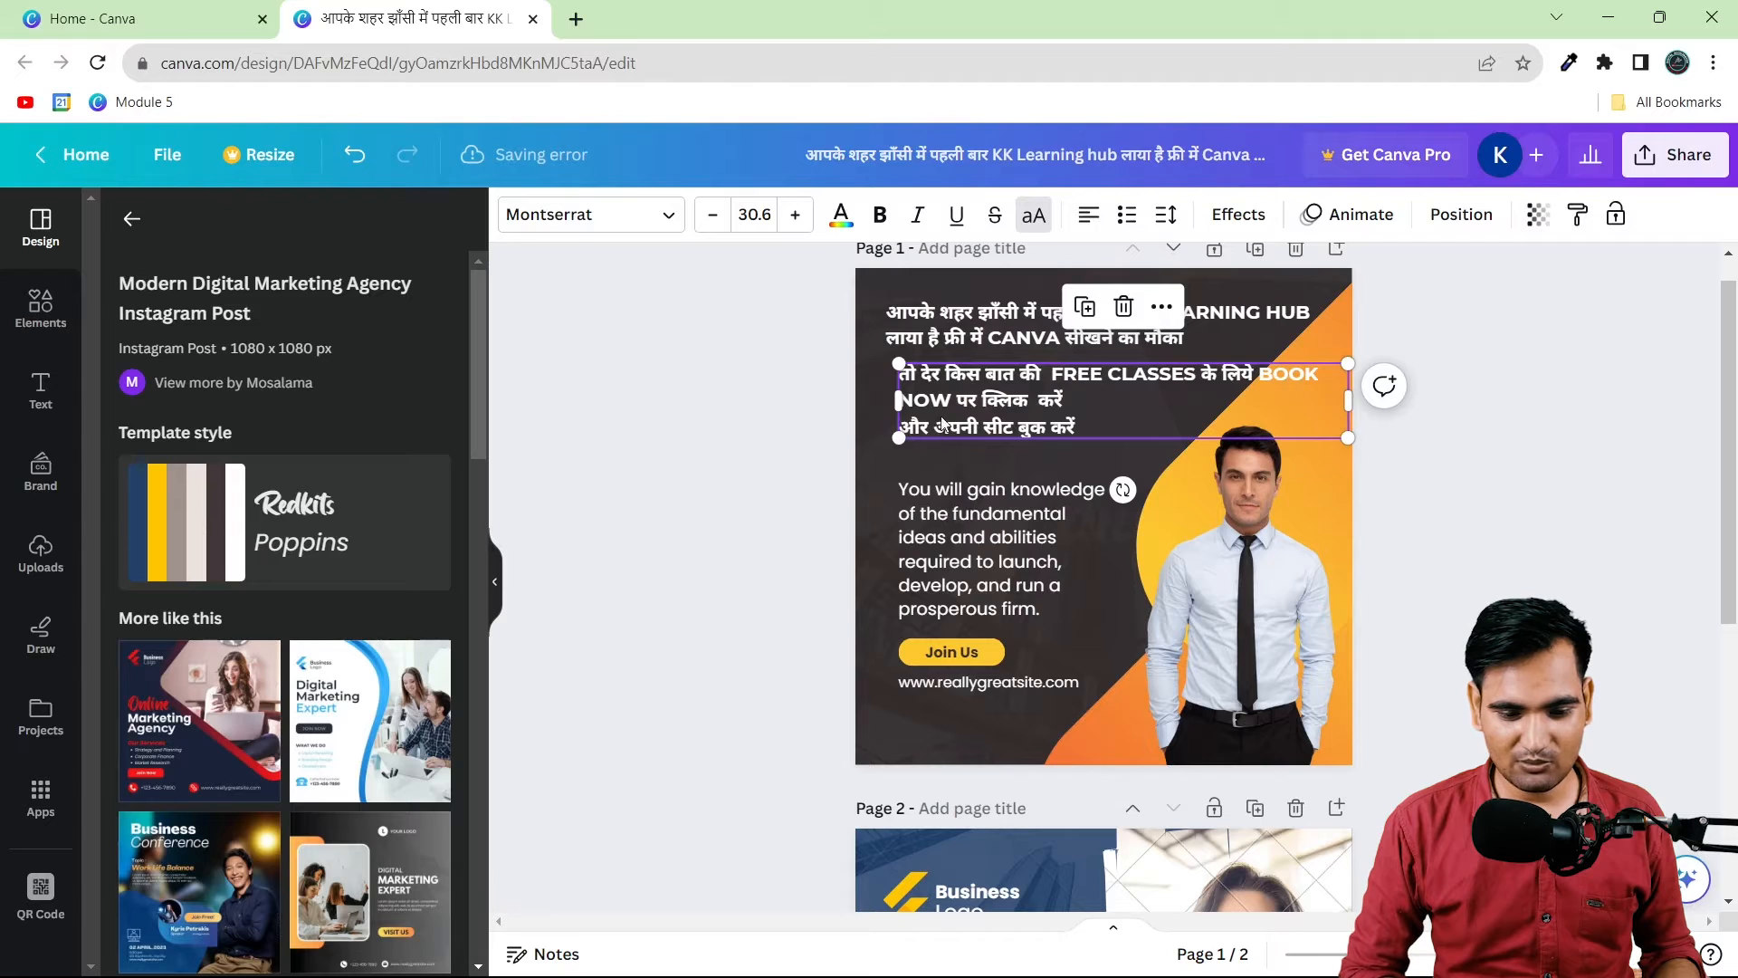
click(1083, 408)
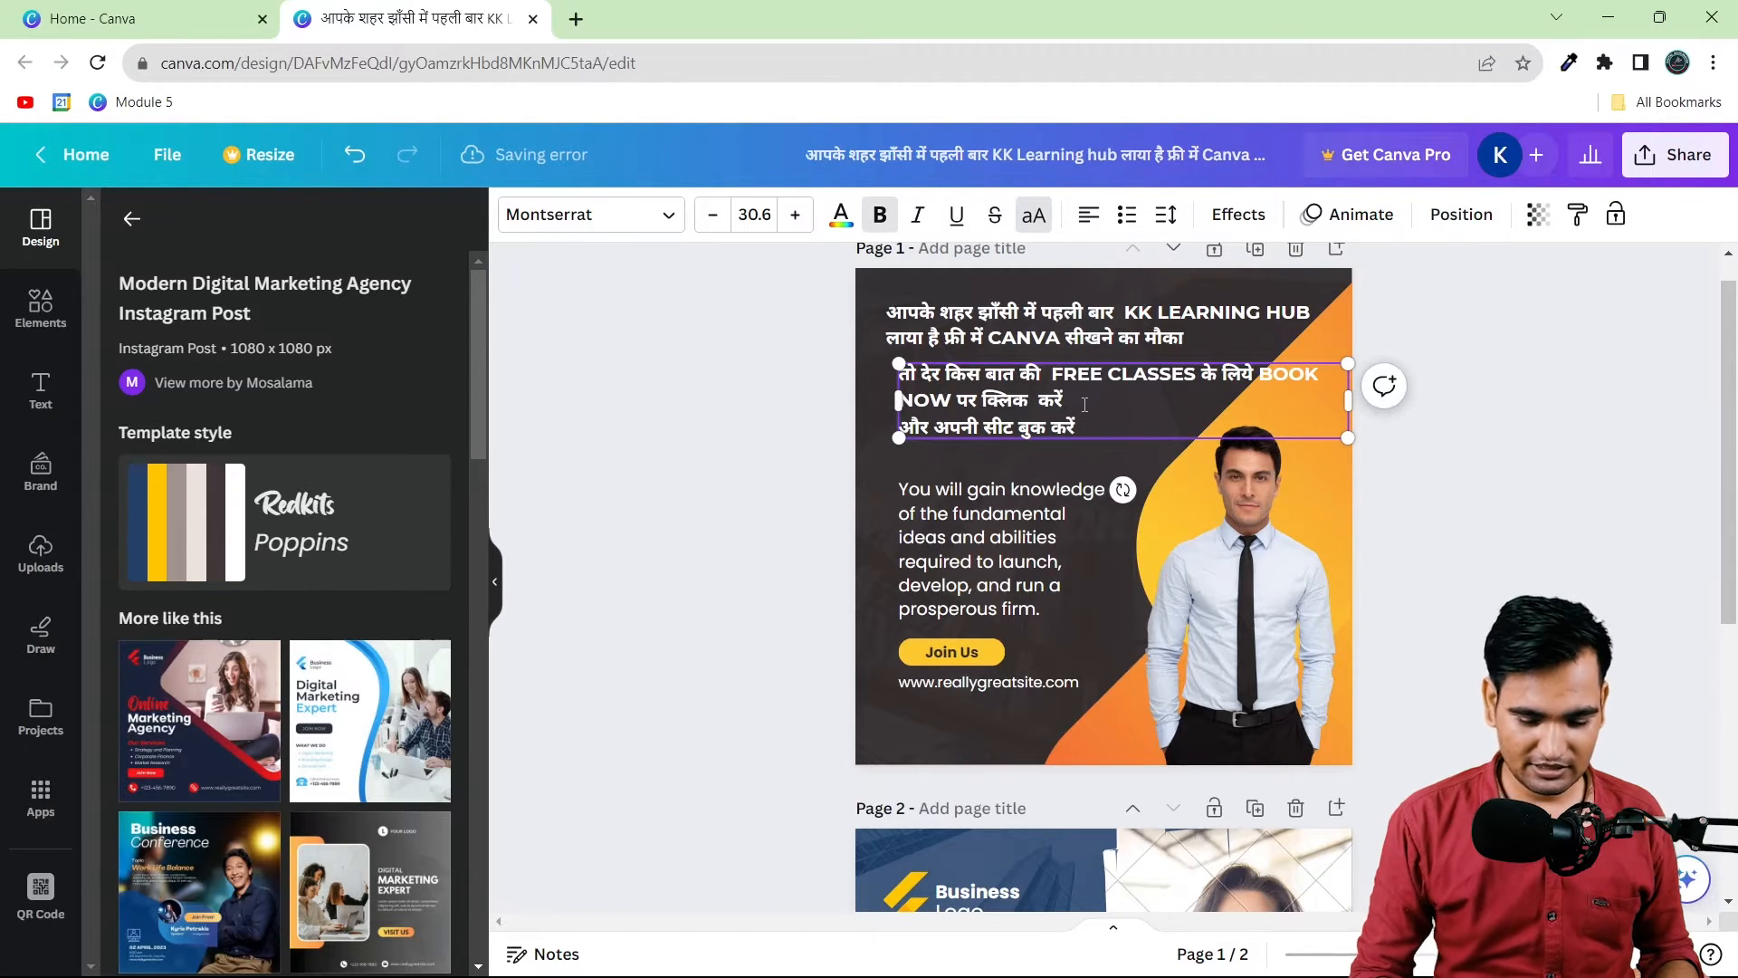
key(Delete)
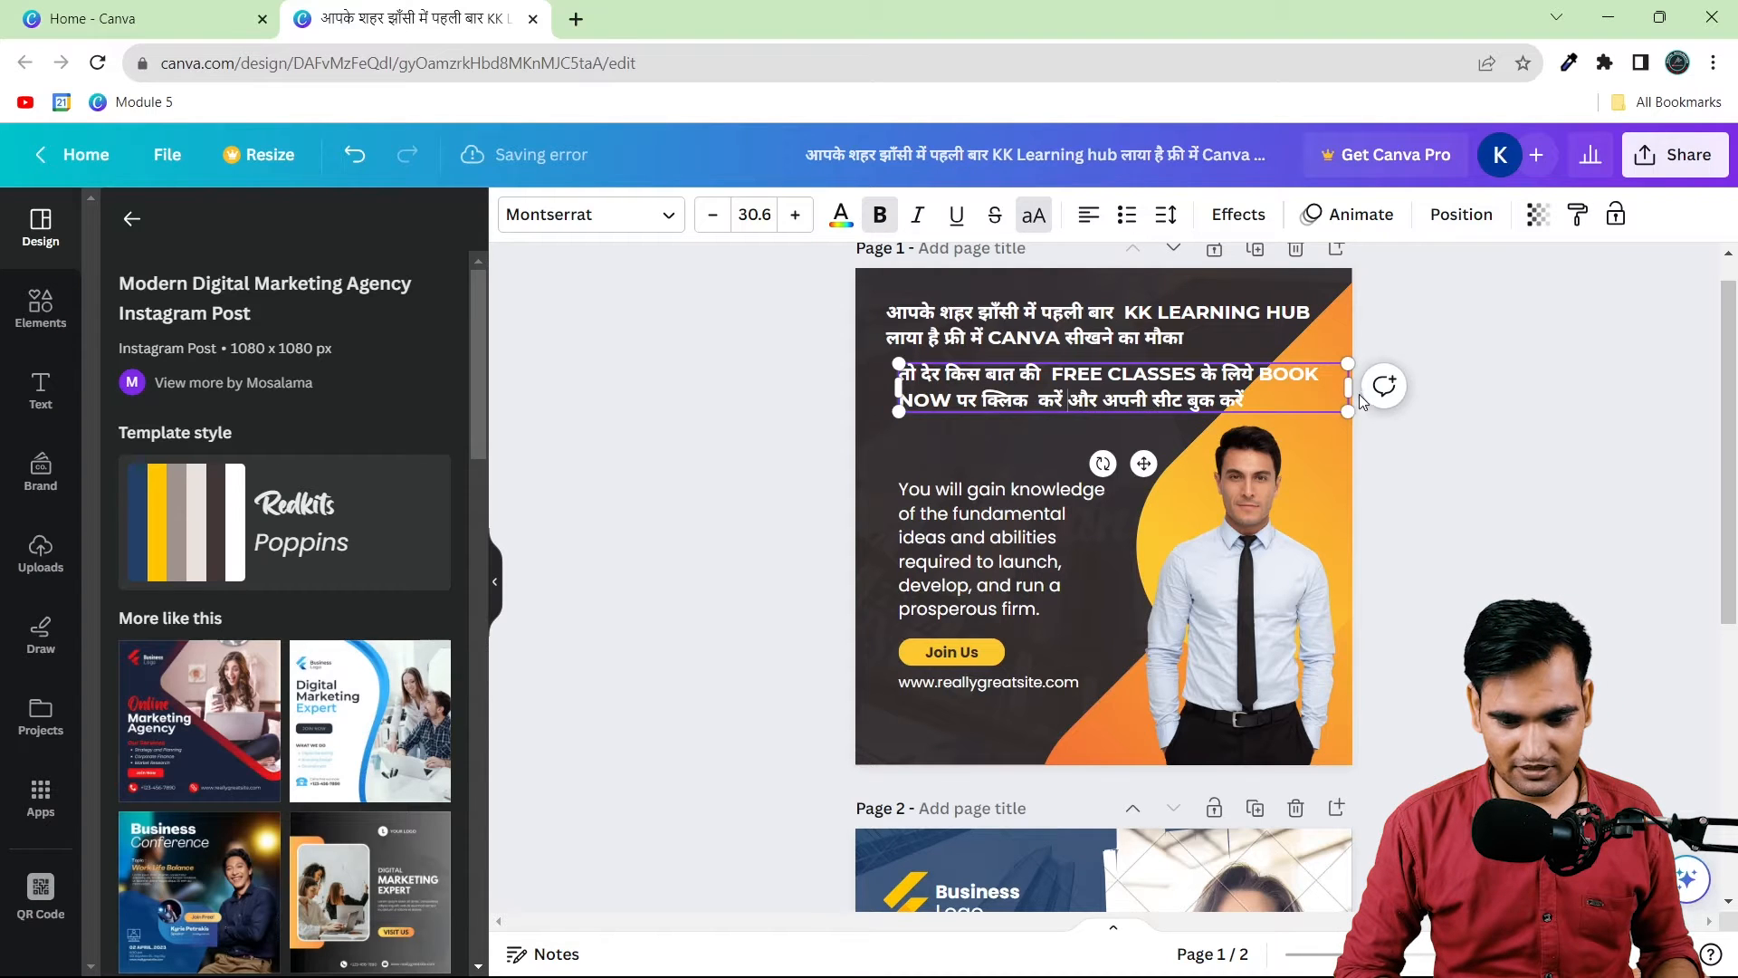
drag(1349, 390, 1139, 403)
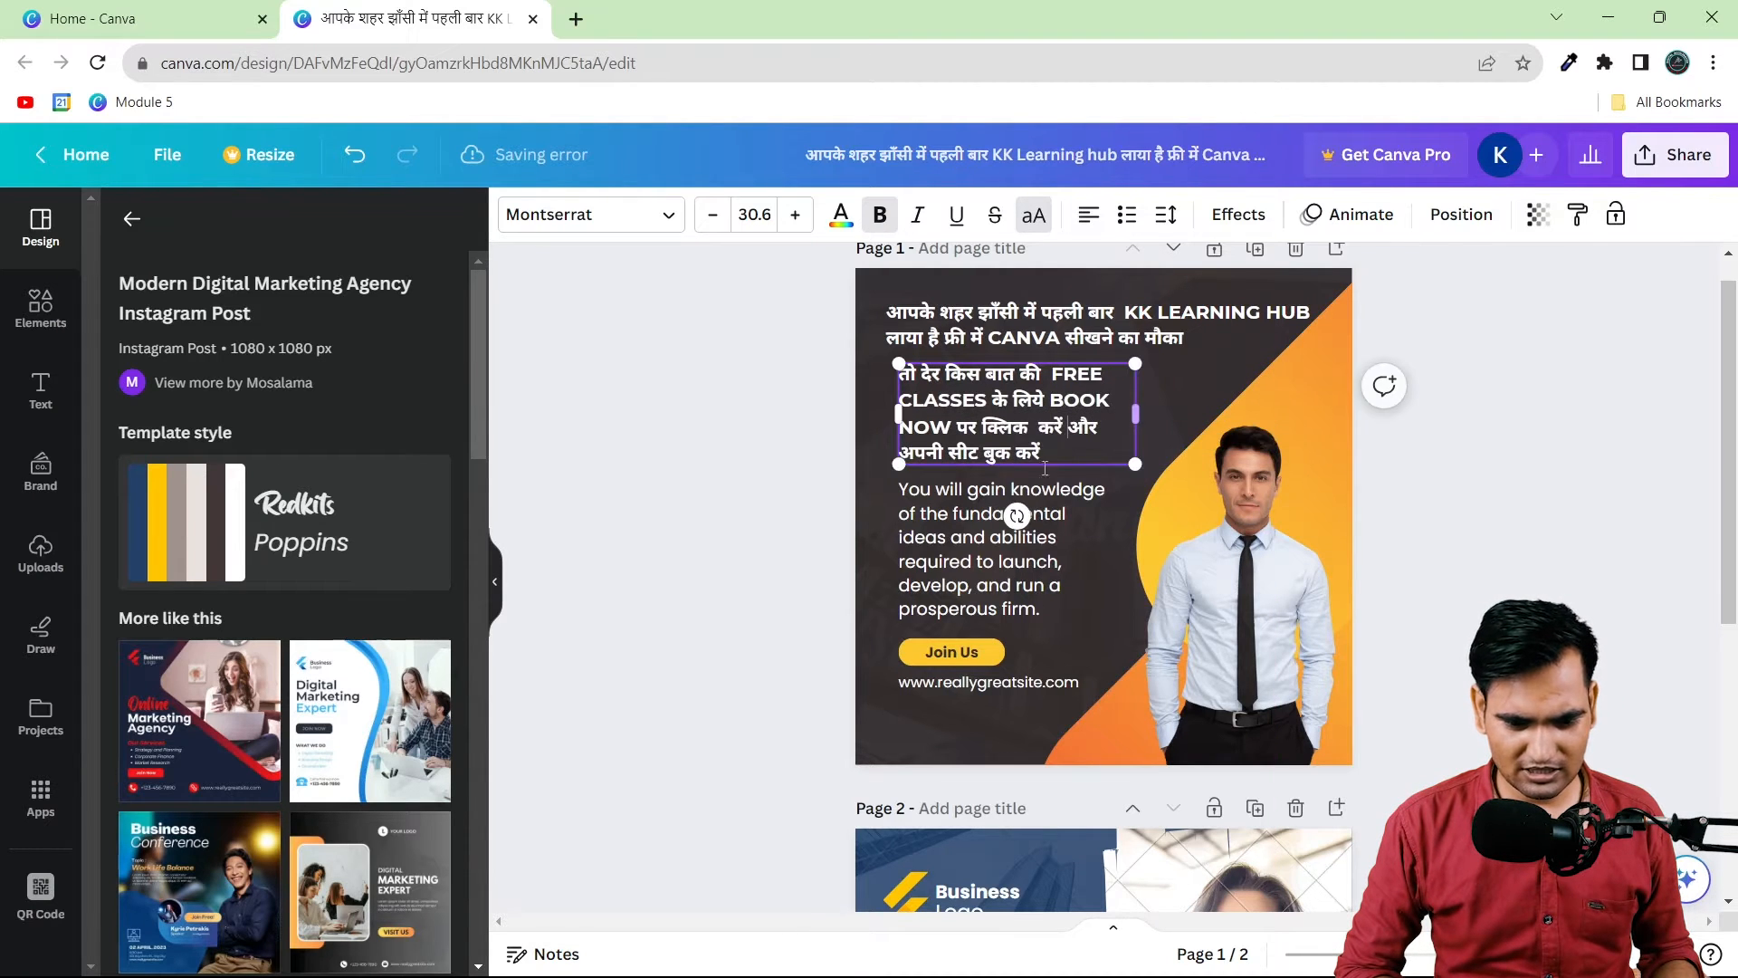
Step: Delete the "You will gain knowledge" paragraph and move the Book Now text down into line with the headline's left edge
click(948, 571)
key(Delete)
drag(939, 397, 935, 446)
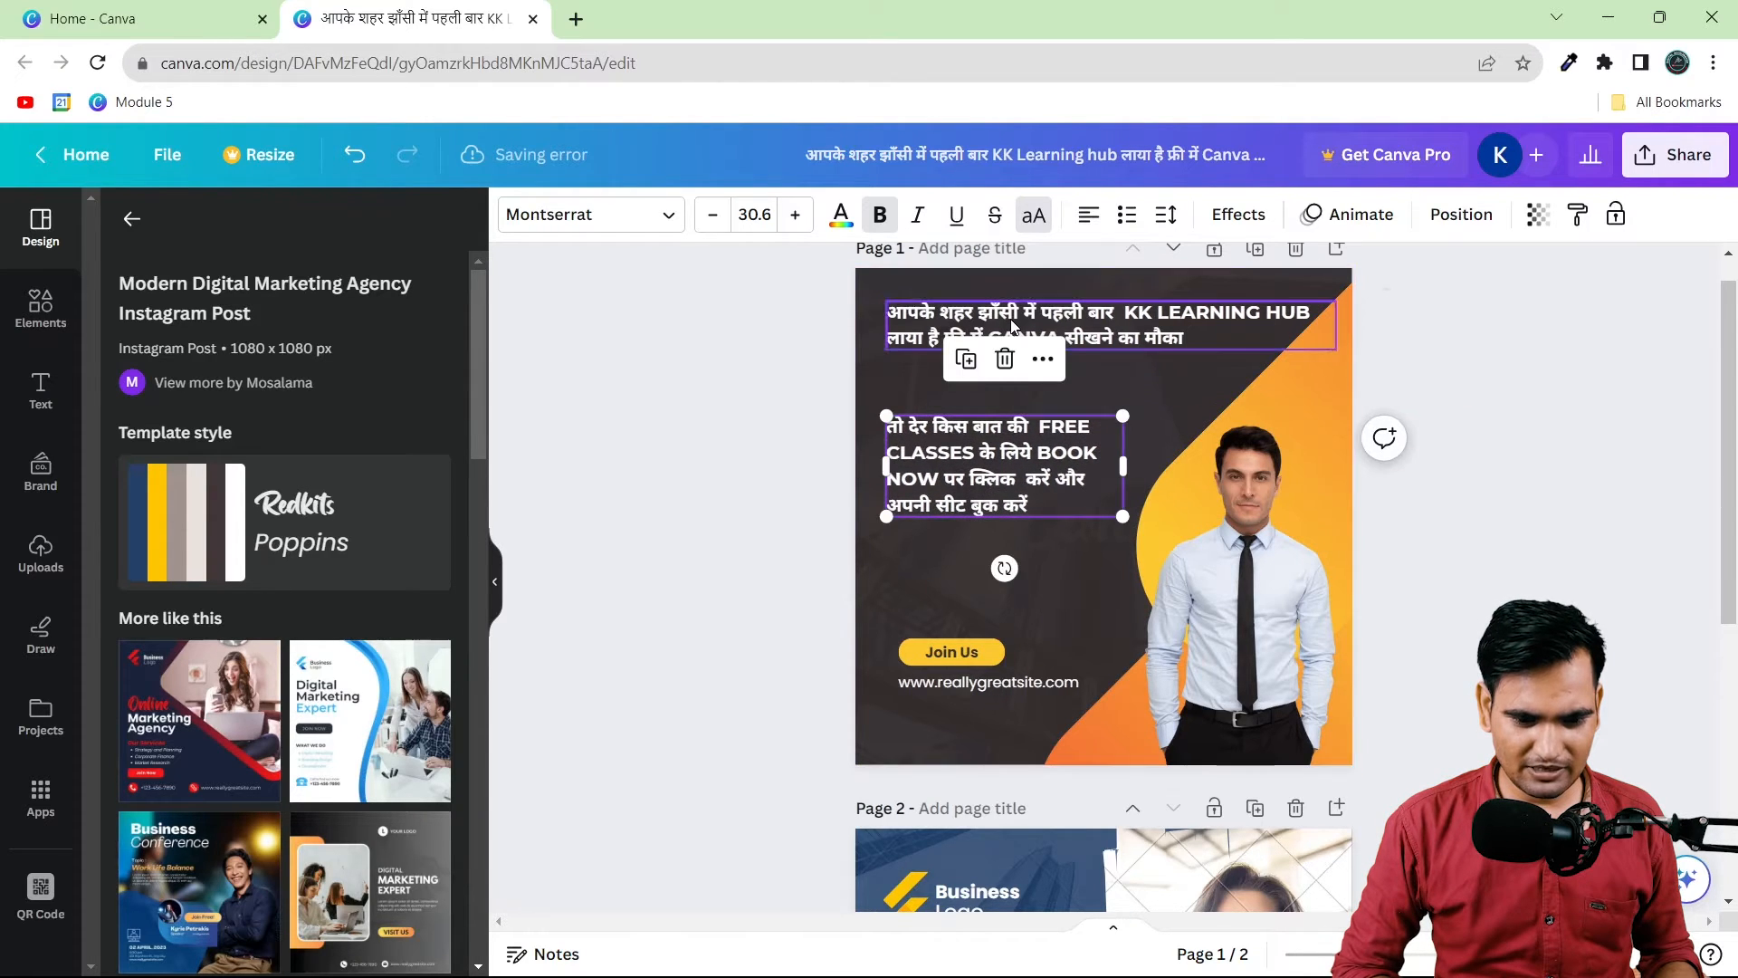
Step: Increase the Hindi headline's font size to 42.6
click(1012, 326)
click(796, 217)
click(795, 217)
click(796, 217)
click(795, 217)
click(796, 217)
click(795, 217)
click(796, 218)
click(796, 217)
click(796, 218)
click(796, 217)
click(795, 217)
click(796, 217)
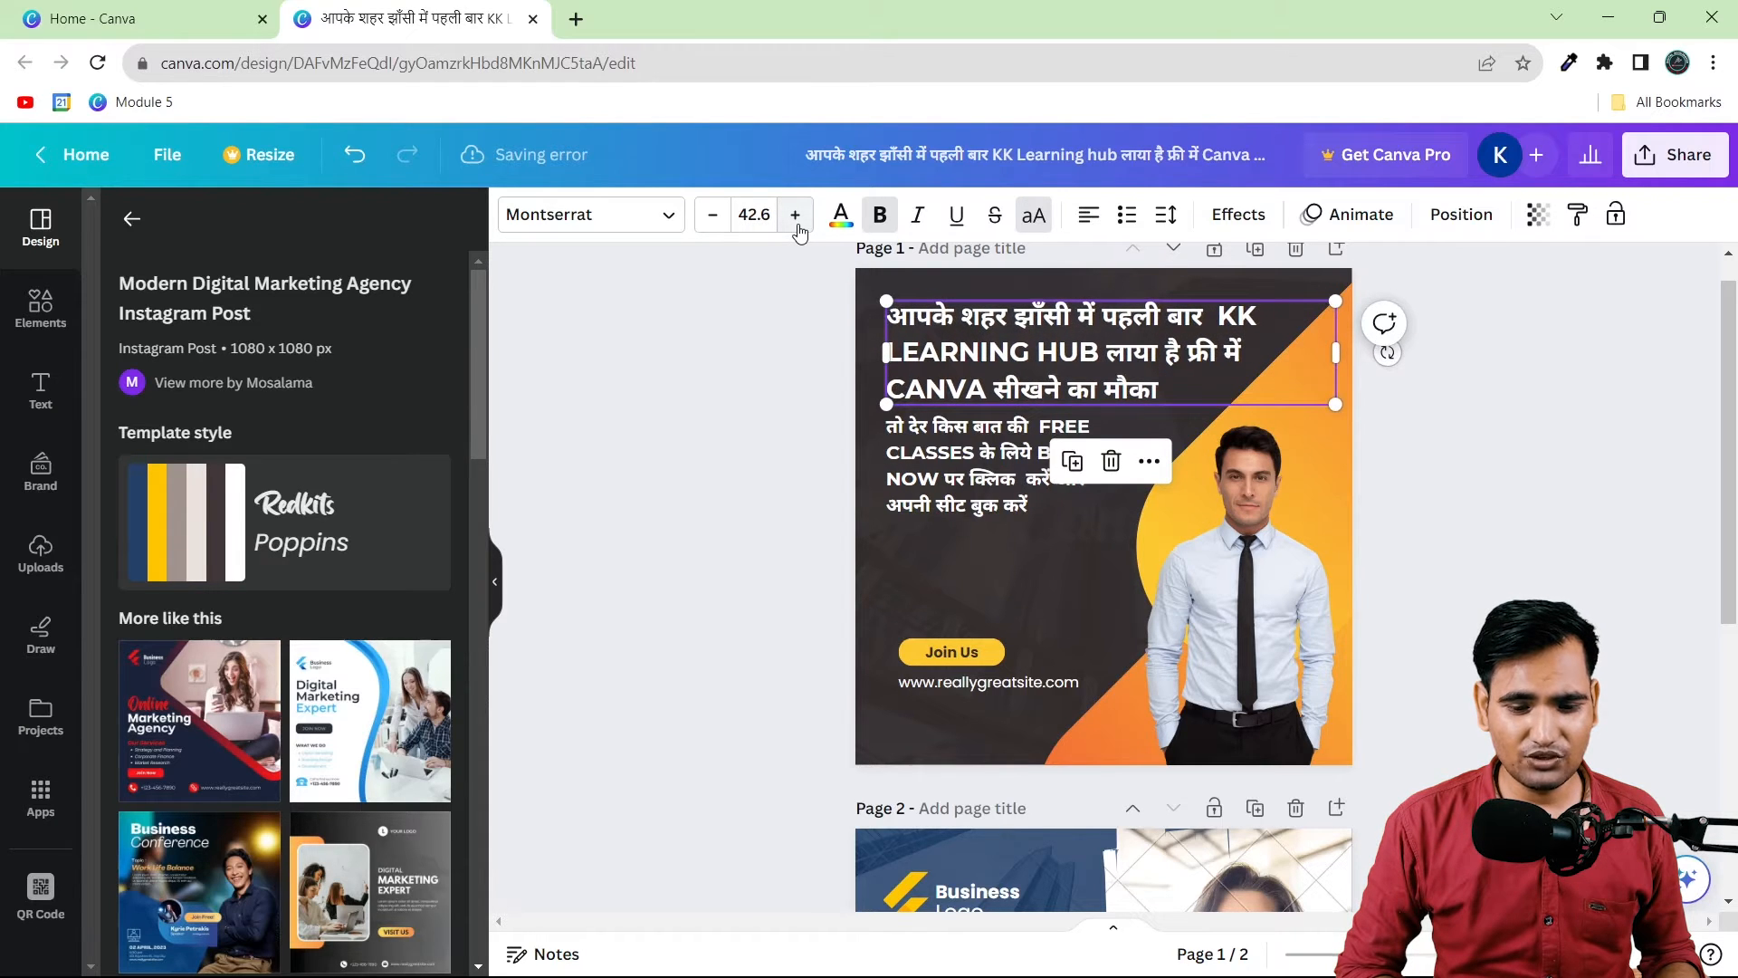
Step: Try the Hindi headline at font size 48.6 and return it to 42.6
click(797, 226)
click(797, 226)
click(798, 226)
click(798, 225)
click(798, 225)
click(798, 225)
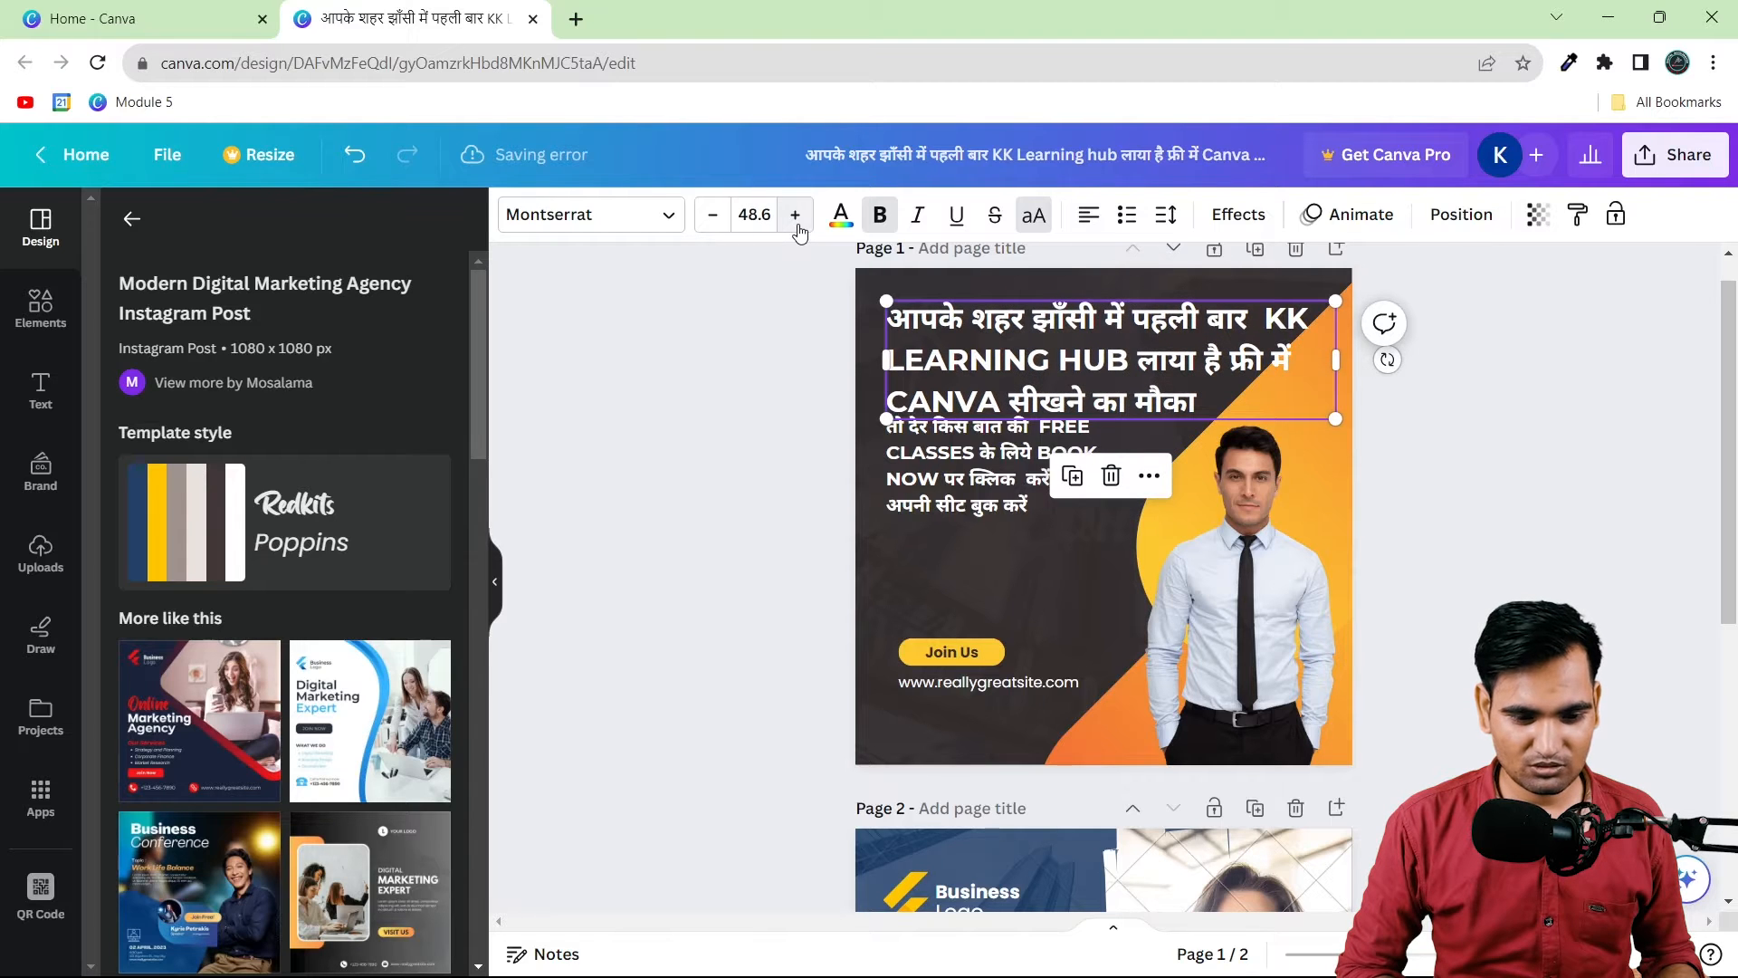
click(715, 225)
click(715, 225)
click(715, 225)
click(715, 225)
click(716, 225)
click(715, 224)
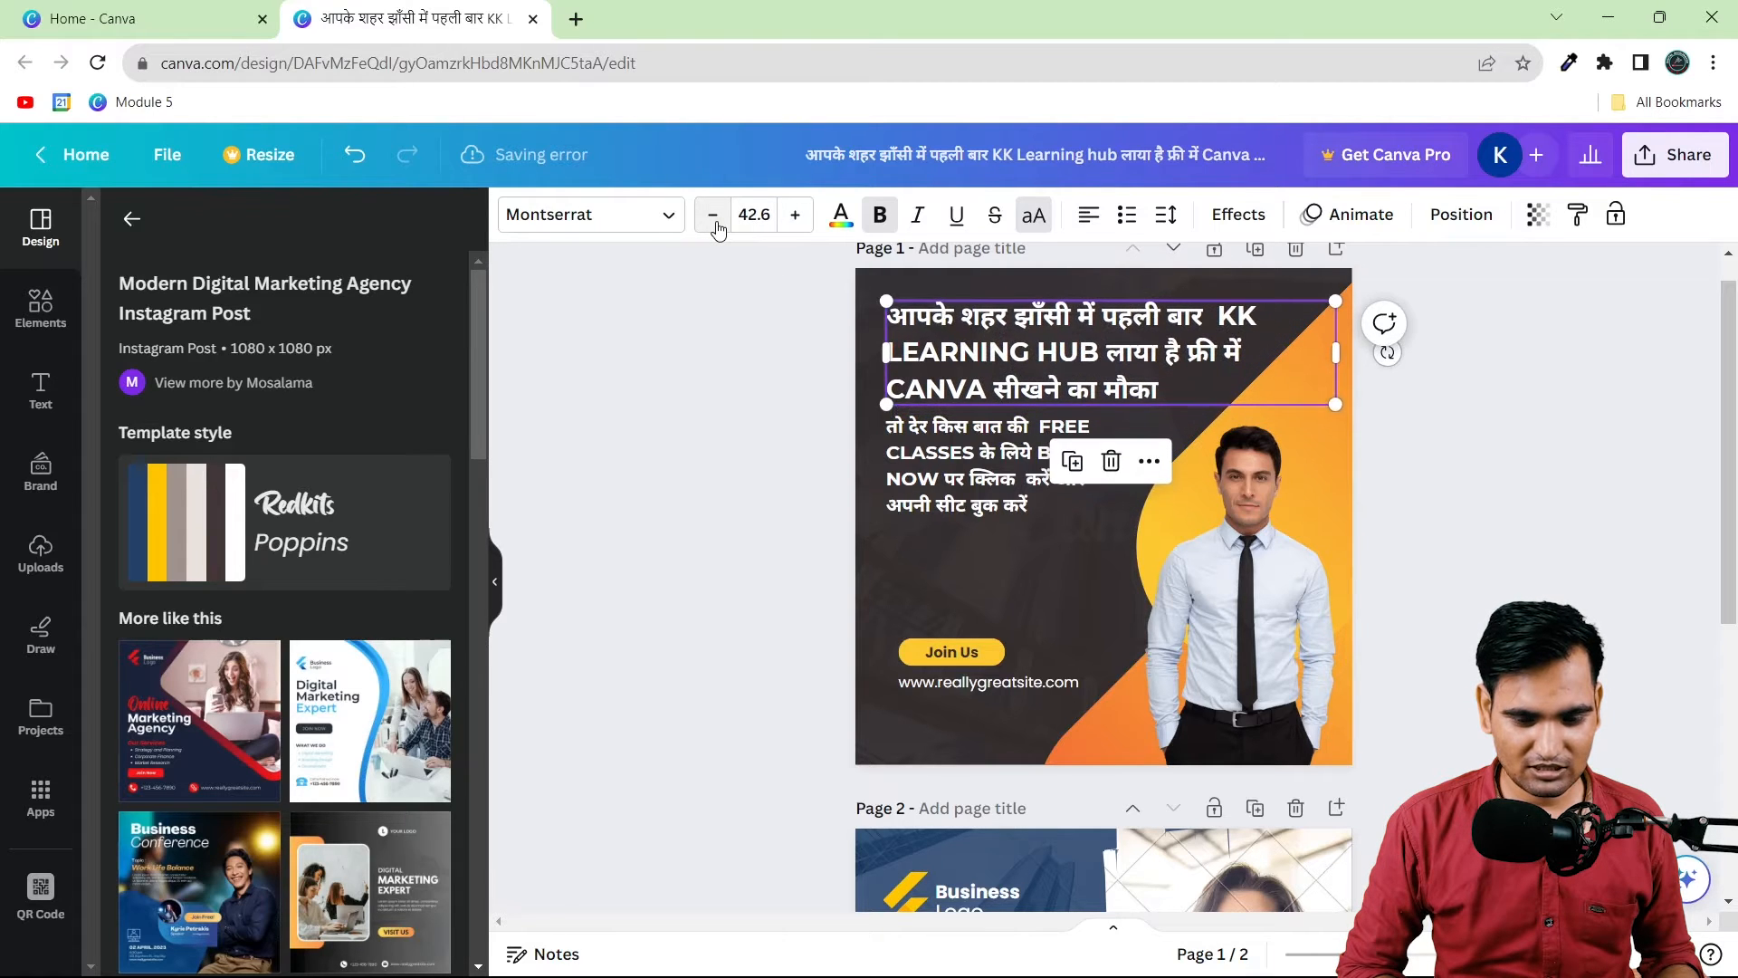
Step: Break the headline after "पहली बार" and remove the space before KK LEARNING HUB on the new line
double_click(1214, 324)
click(1206, 322)
key(Return)
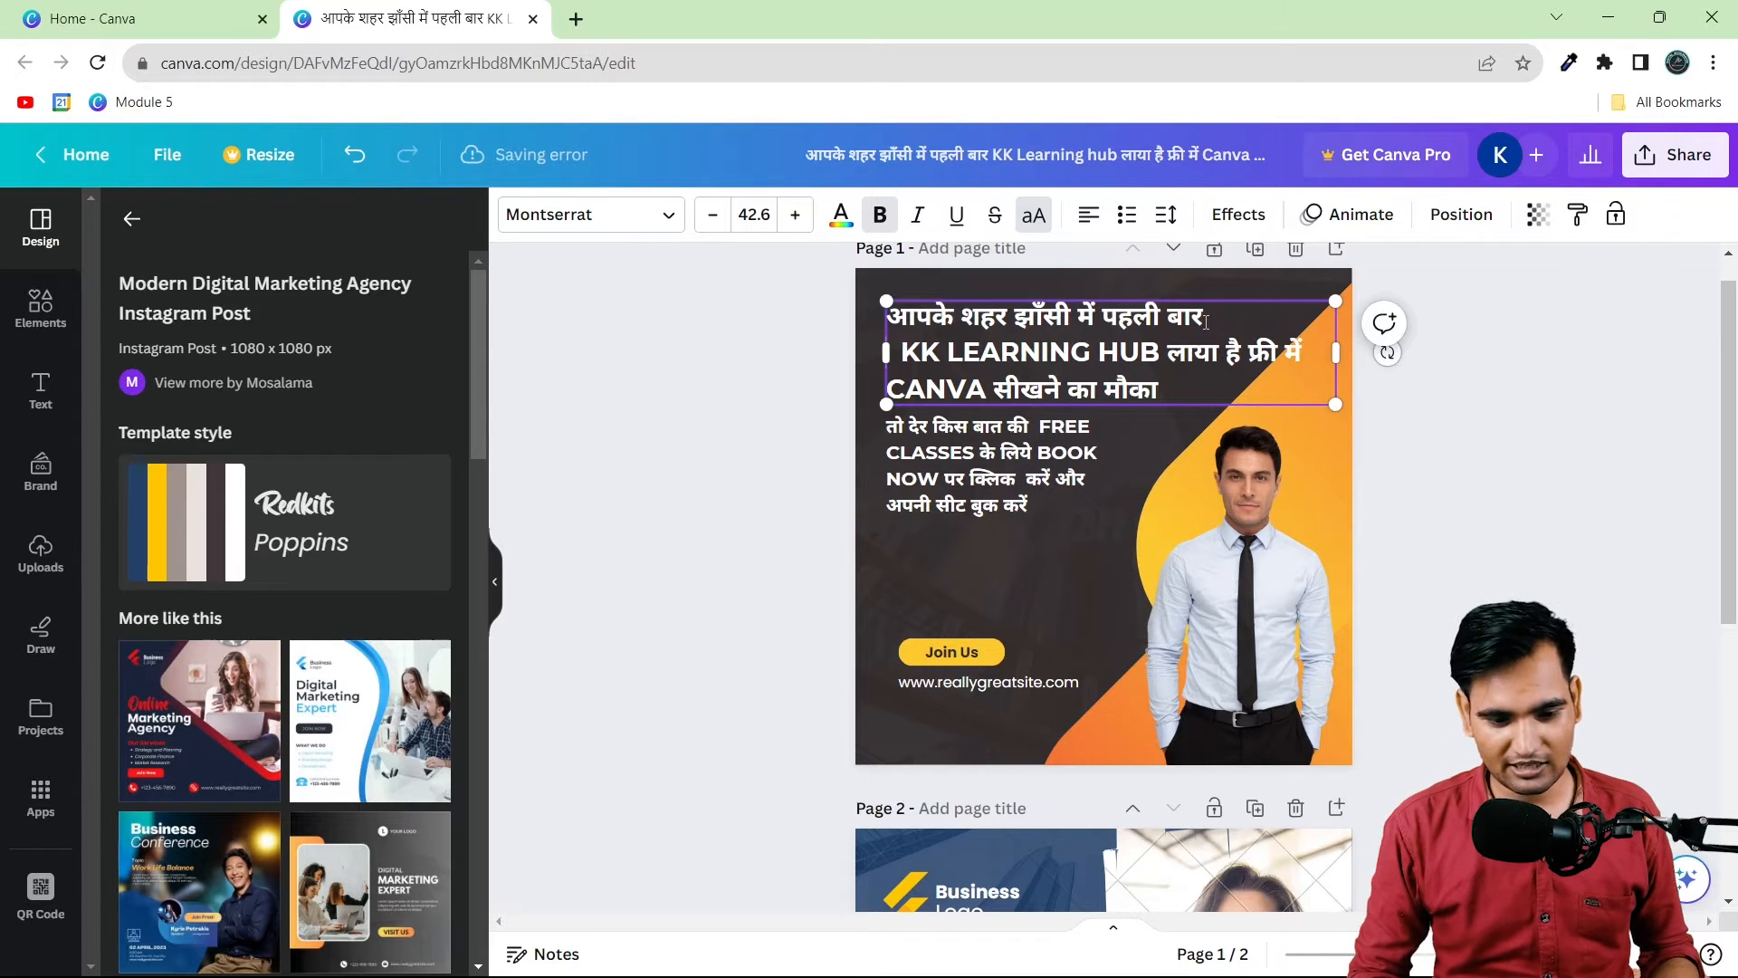
key(Delete)
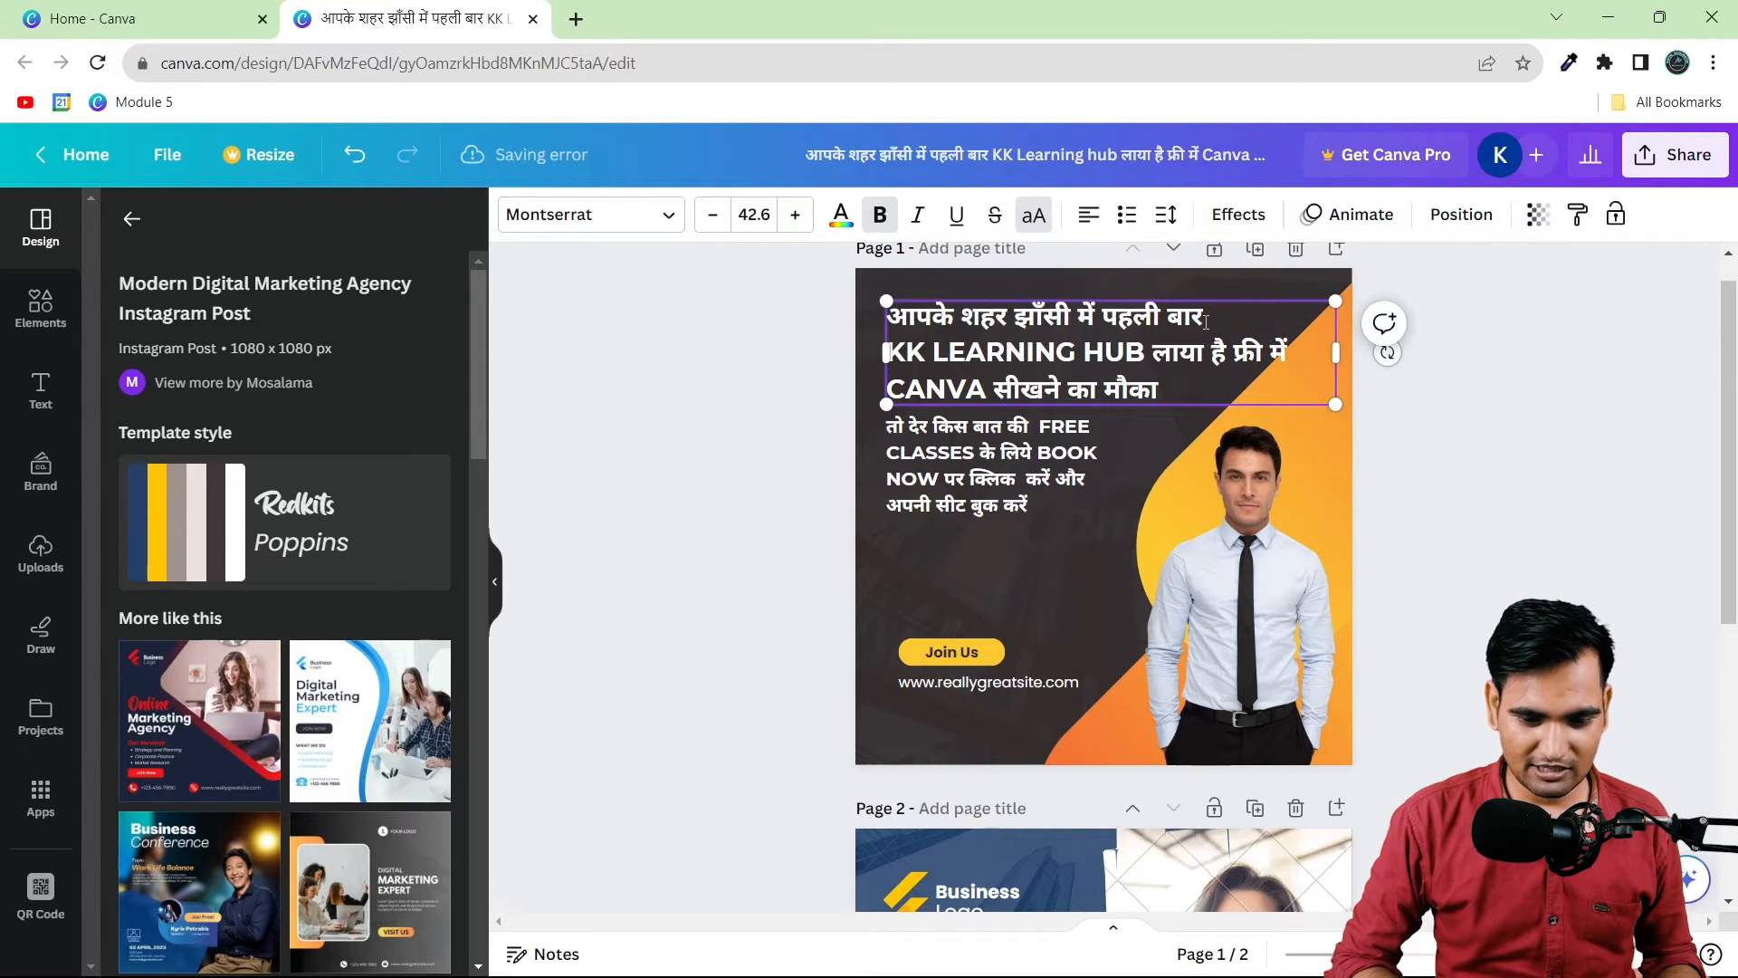
Step: Recolor the headline's first line with the orange sampled from the page background, and move the Book Now text slightly down
drag(1207, 319, 884, 309)
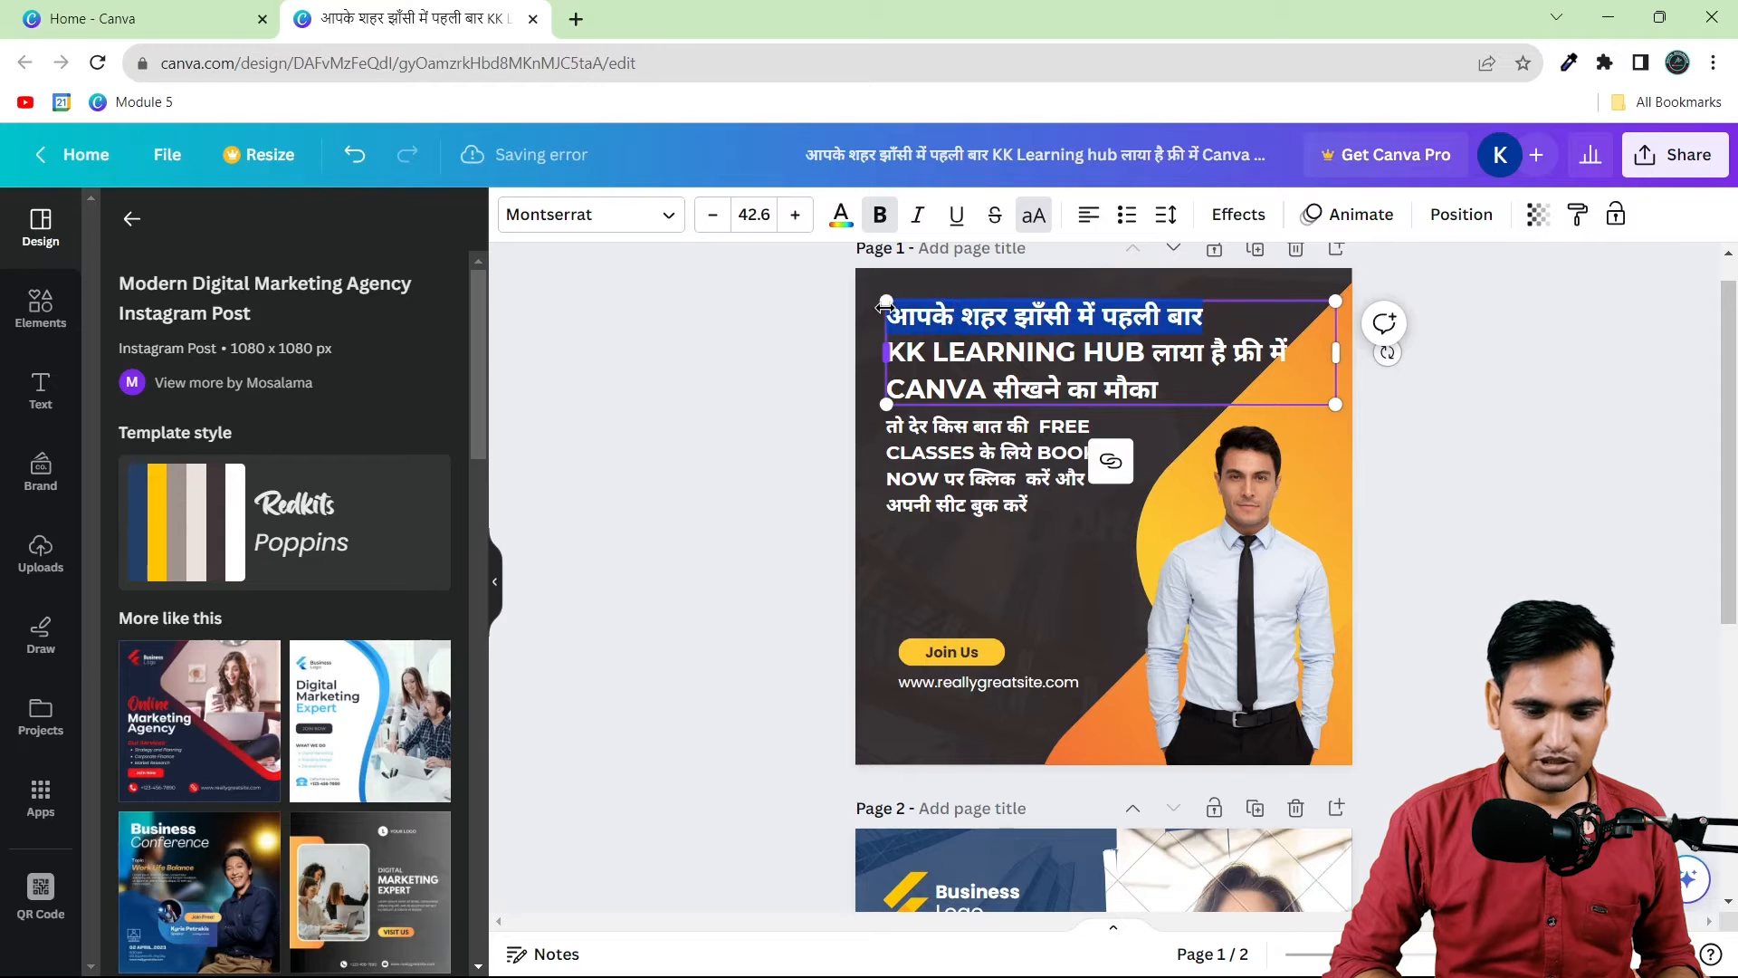
click(840, 216)
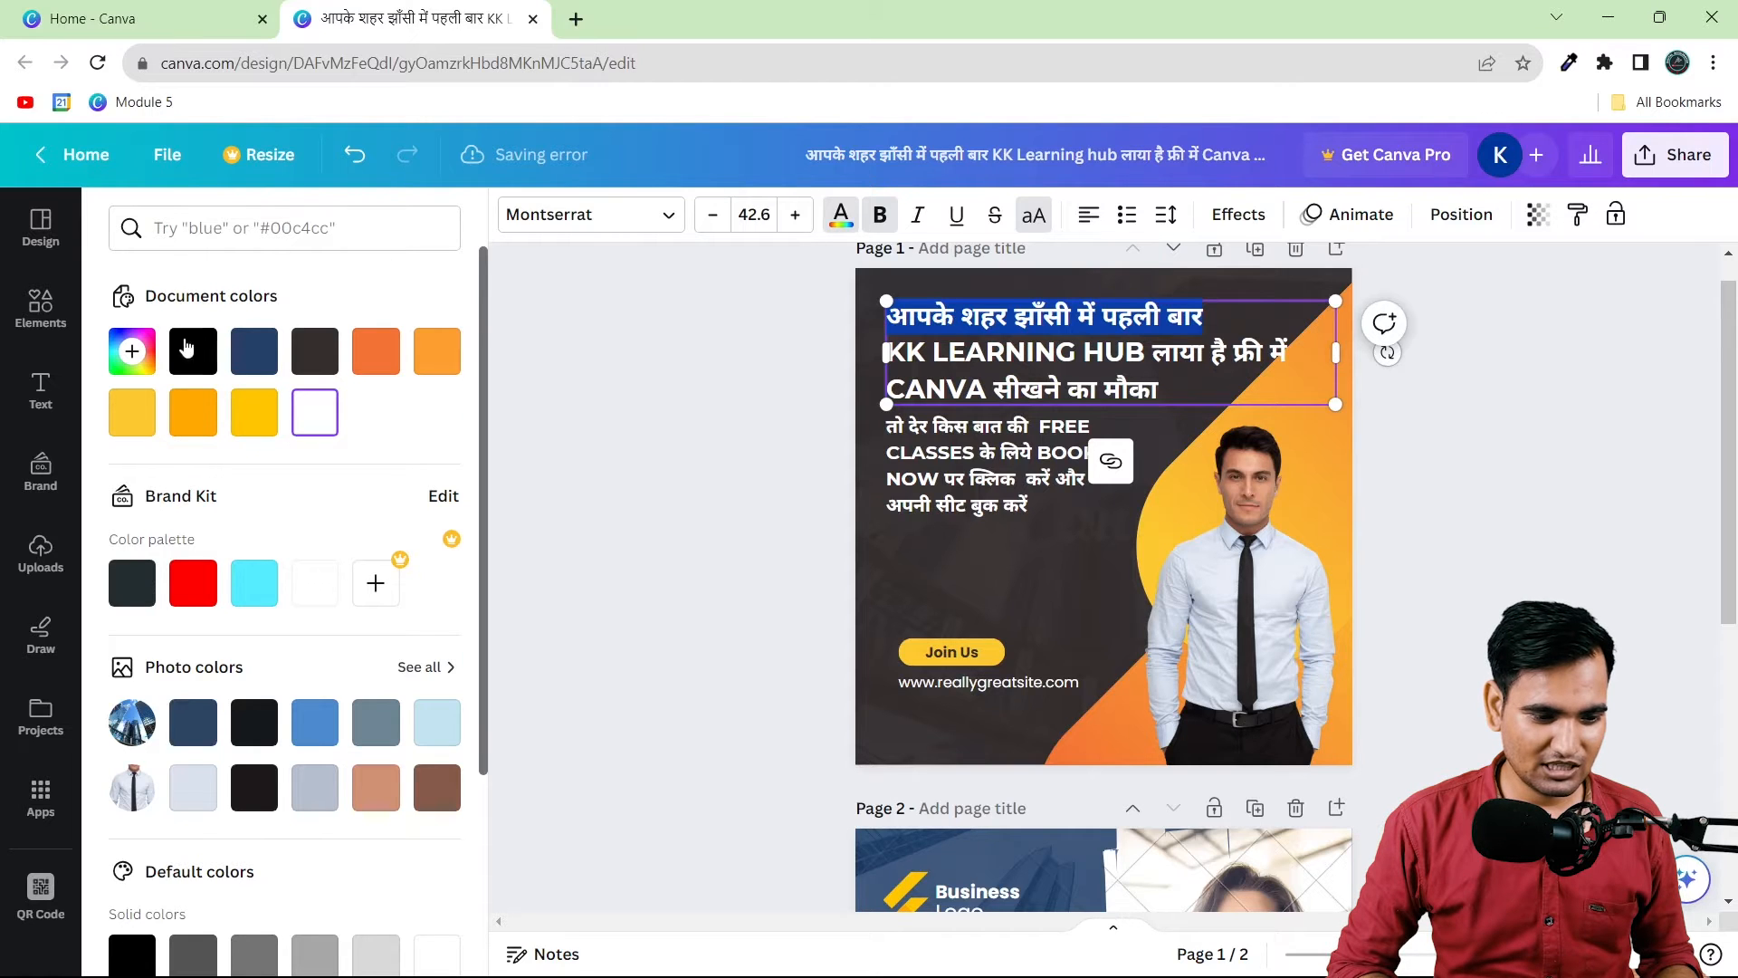
click(133, 351)
click(420, 583)
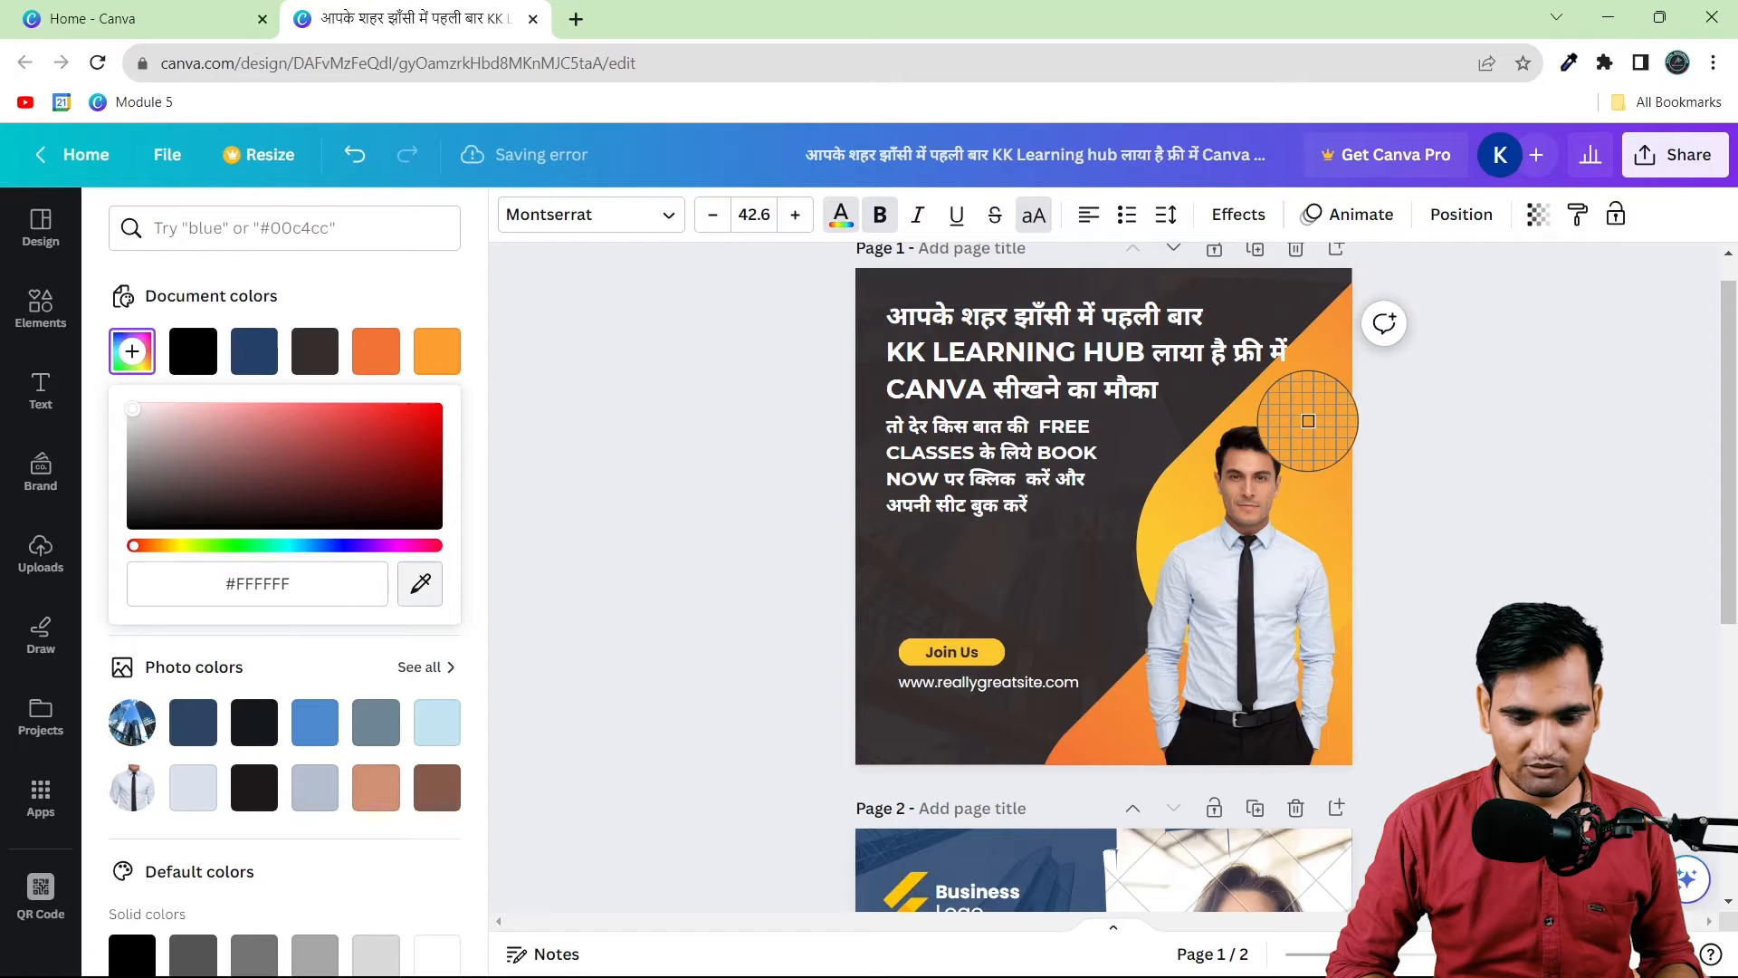
click(1309, 422)
click(716, 455)
click(723, 454)
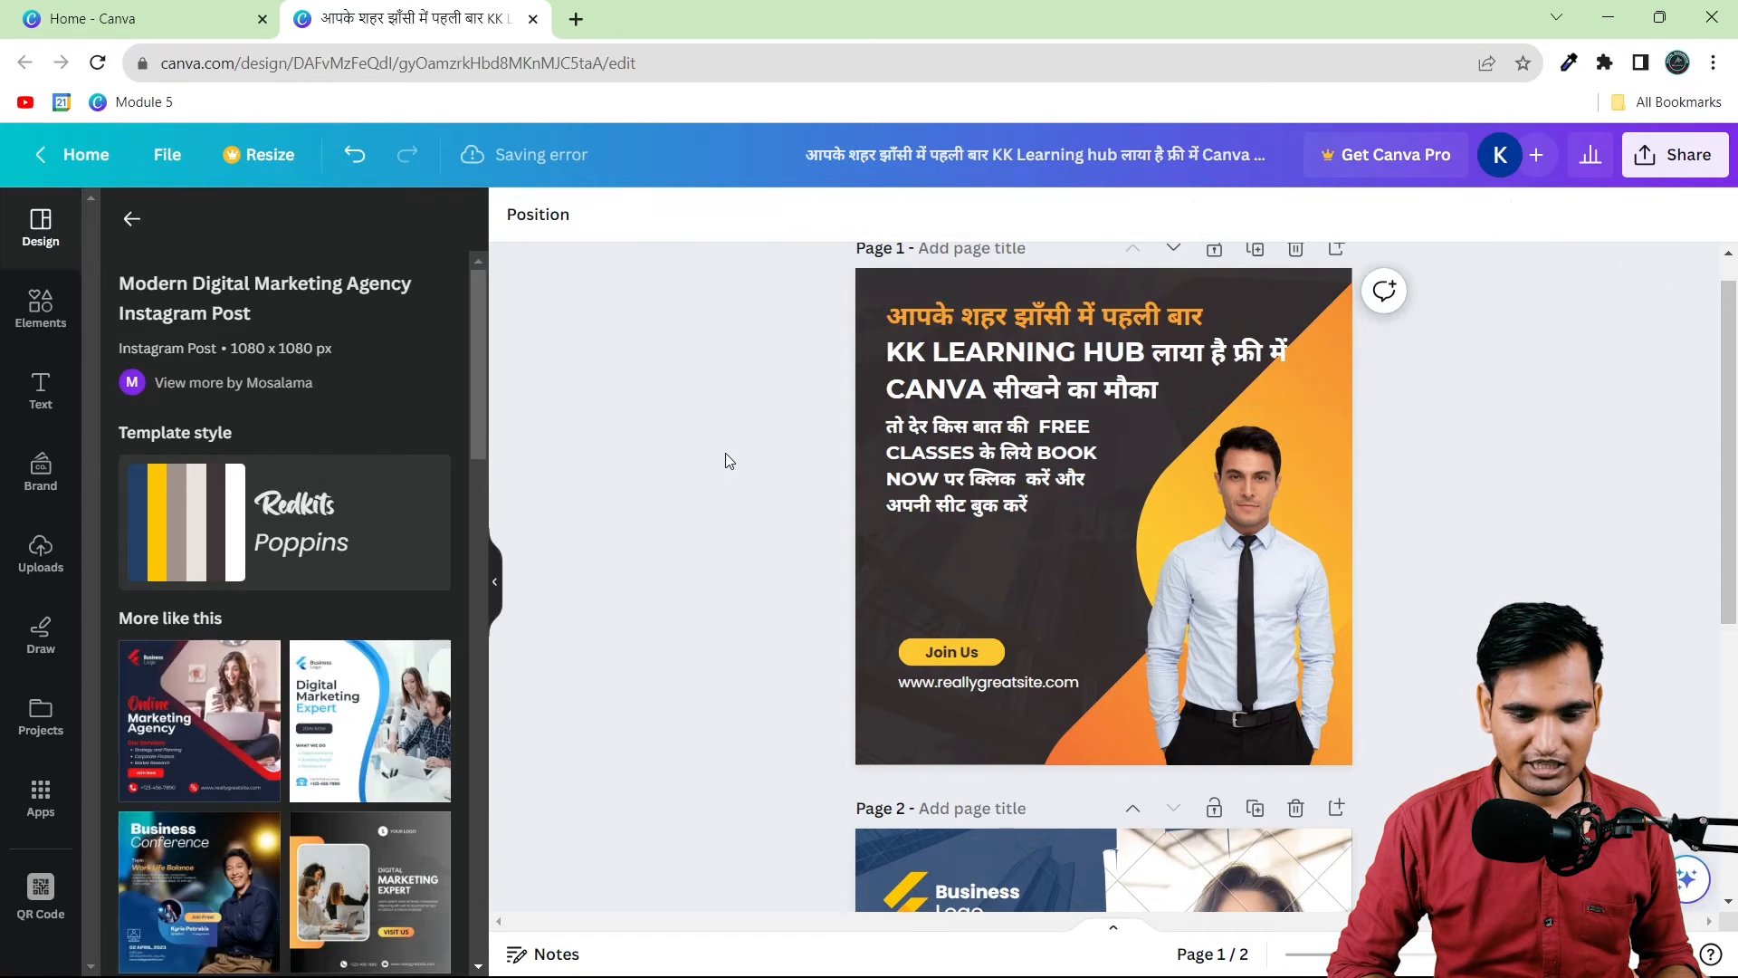
drag(991, 459, 989, 482)
Step: Reduce the headline text from KK LEARNING HUB to its end to font size 36.6
click(1147, 351)
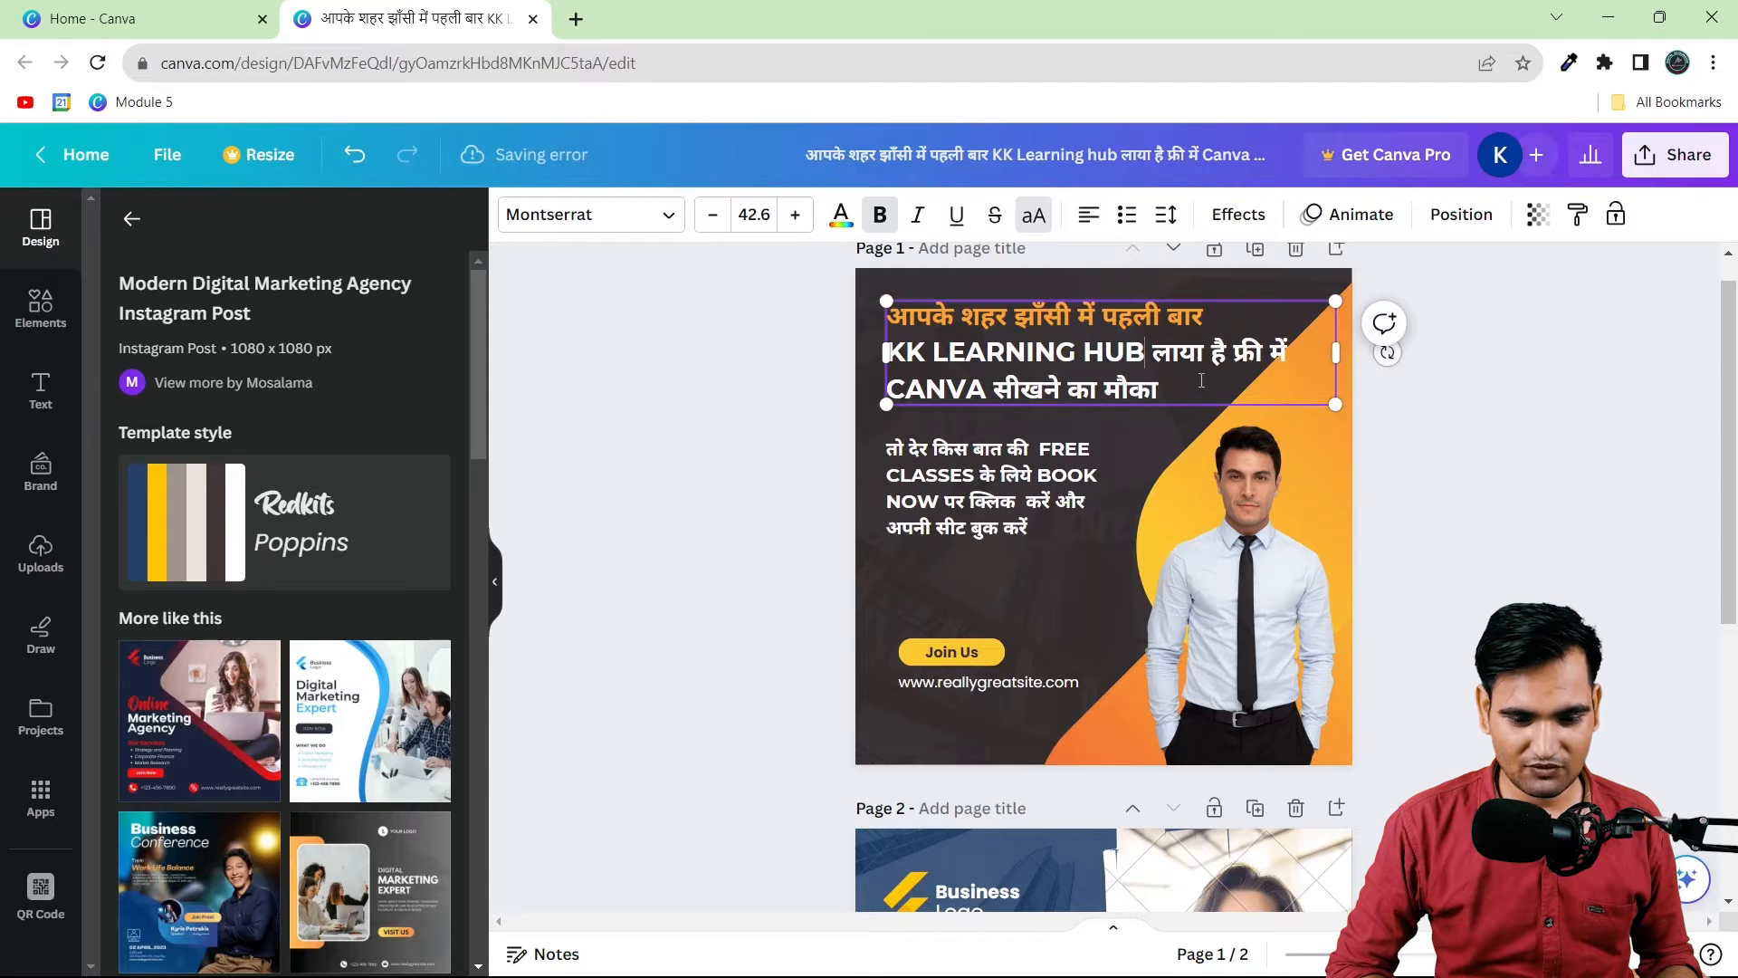
drag(1169, 389, 914, 362)
click(711, 219)
click(710, 219)
click(711, 219)
click(710, 219)
click(710, 219)
click(711, 219)
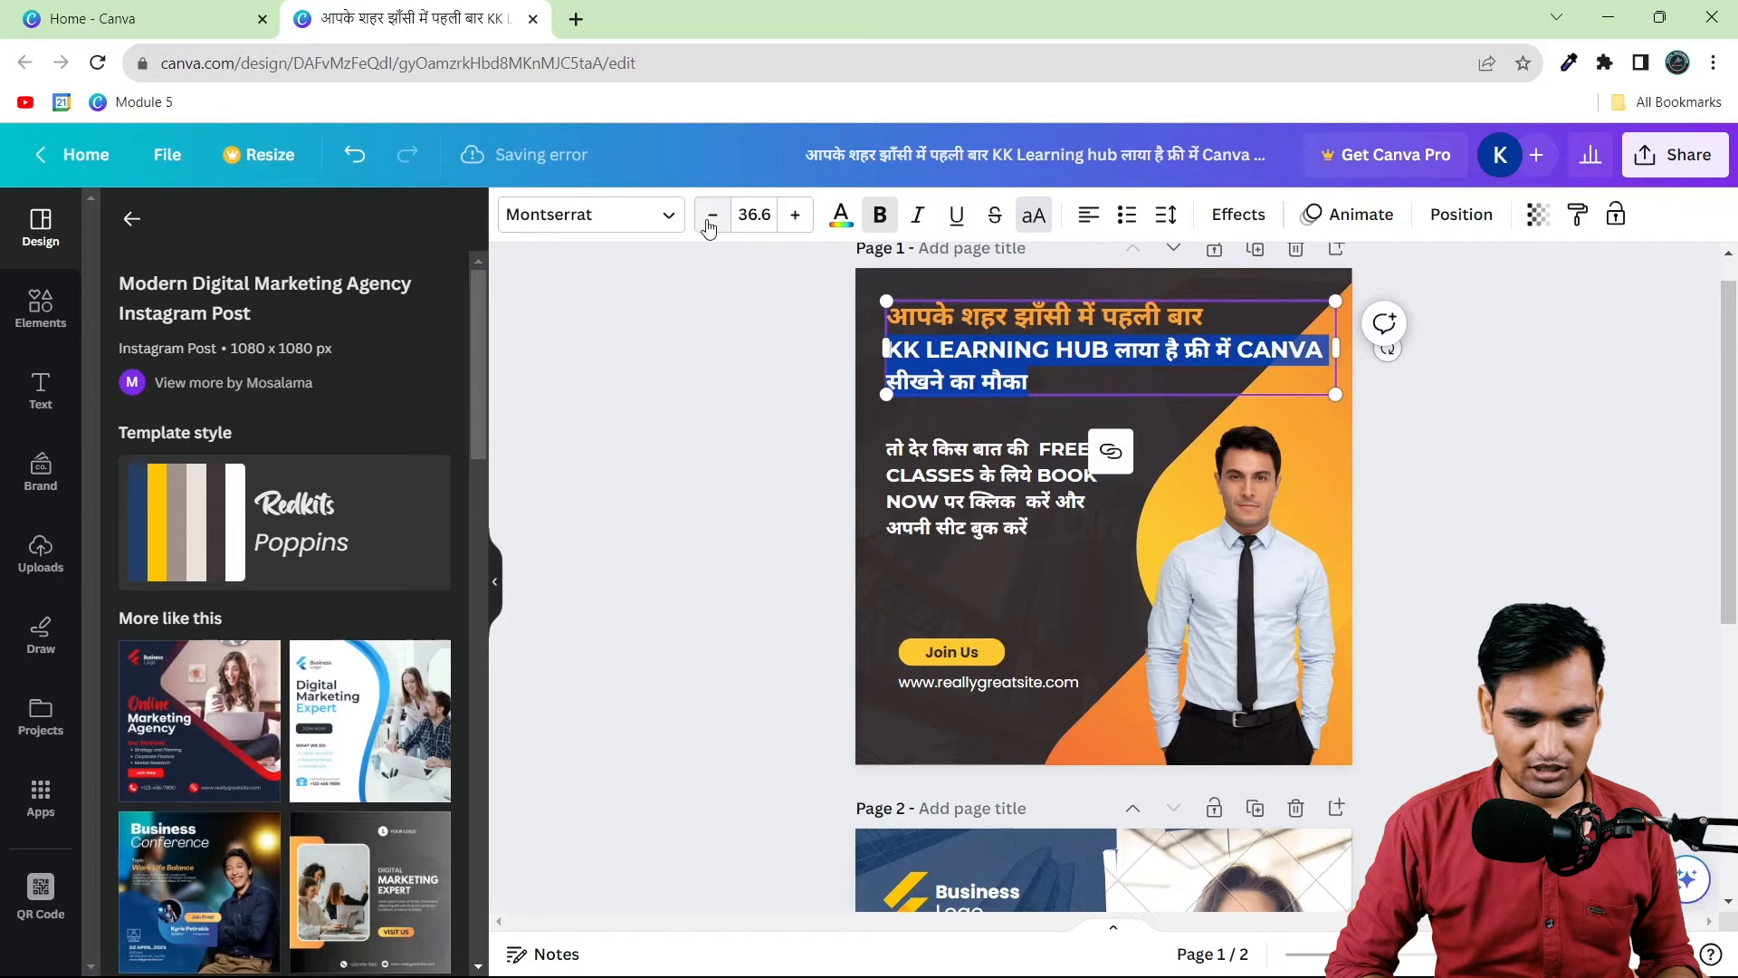
Step: Narrow the headline's text box so CANVA wraps onto the third line, and set the orange first line to font size 48.6
drag(1338, 345, 1245, 346)
click(695, 454)
click(1016, 328)
click(1095, 313)
drag(1200, 310, 887, 310)
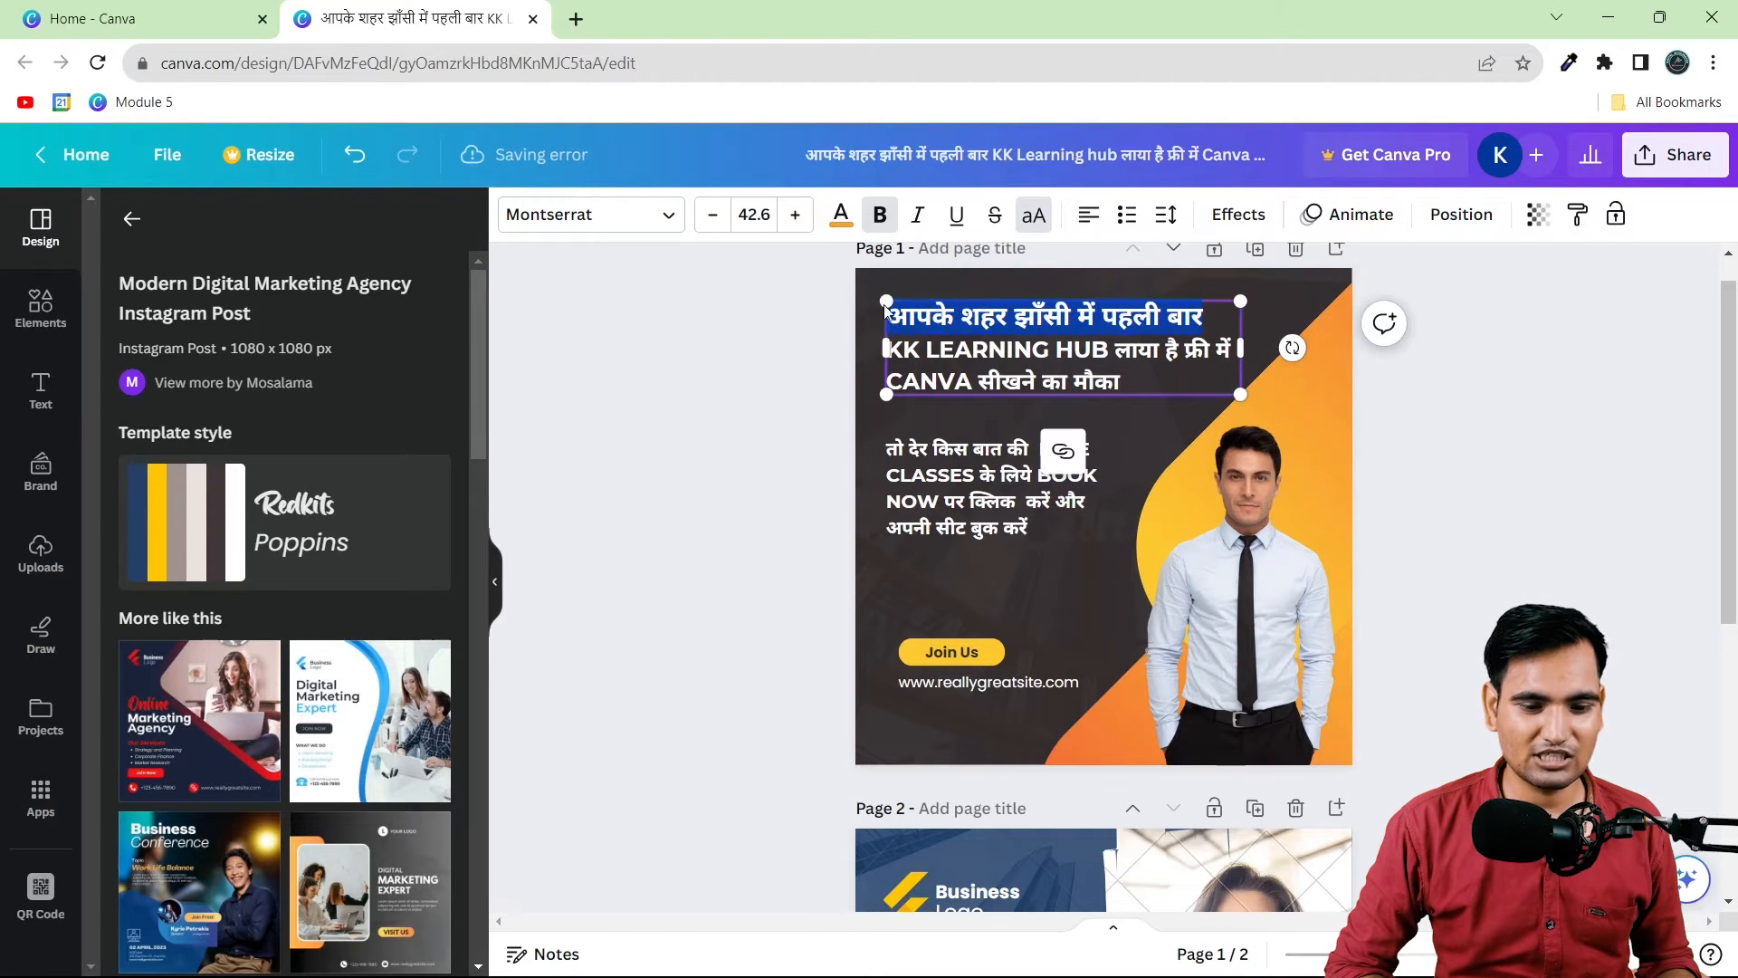
click(794, 214)
click(795, 214)
click(795, 214)
click(794, 215)
click(795, 215)
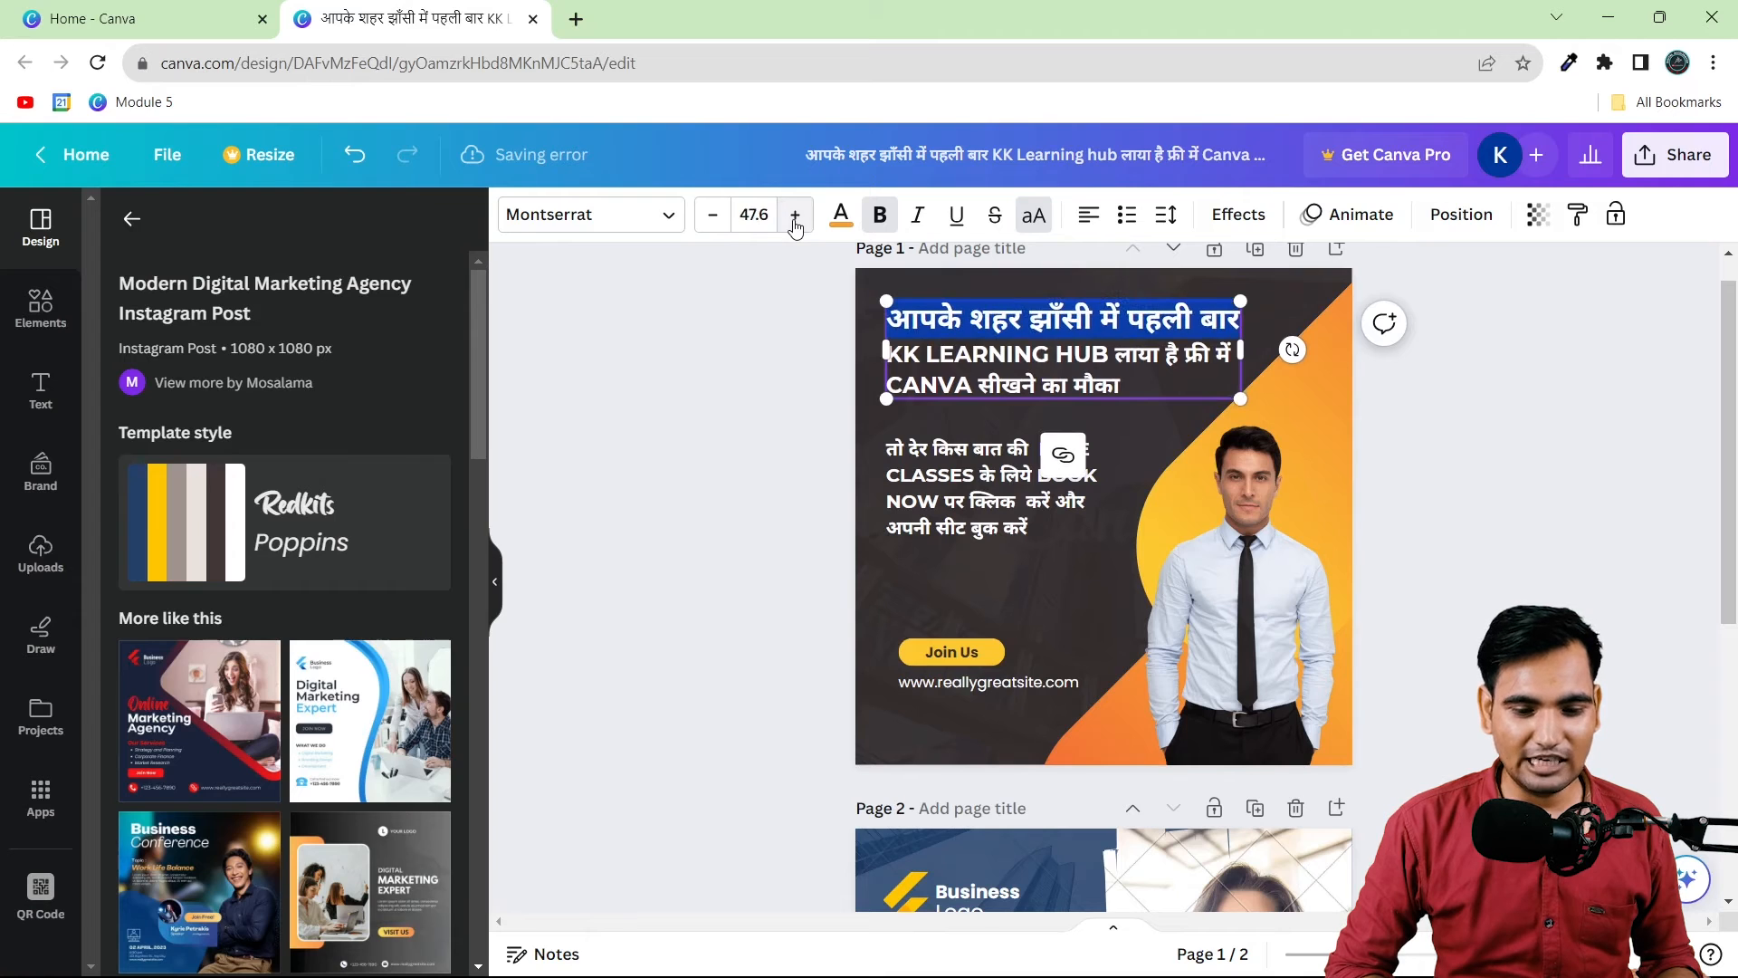
click(795, 218)
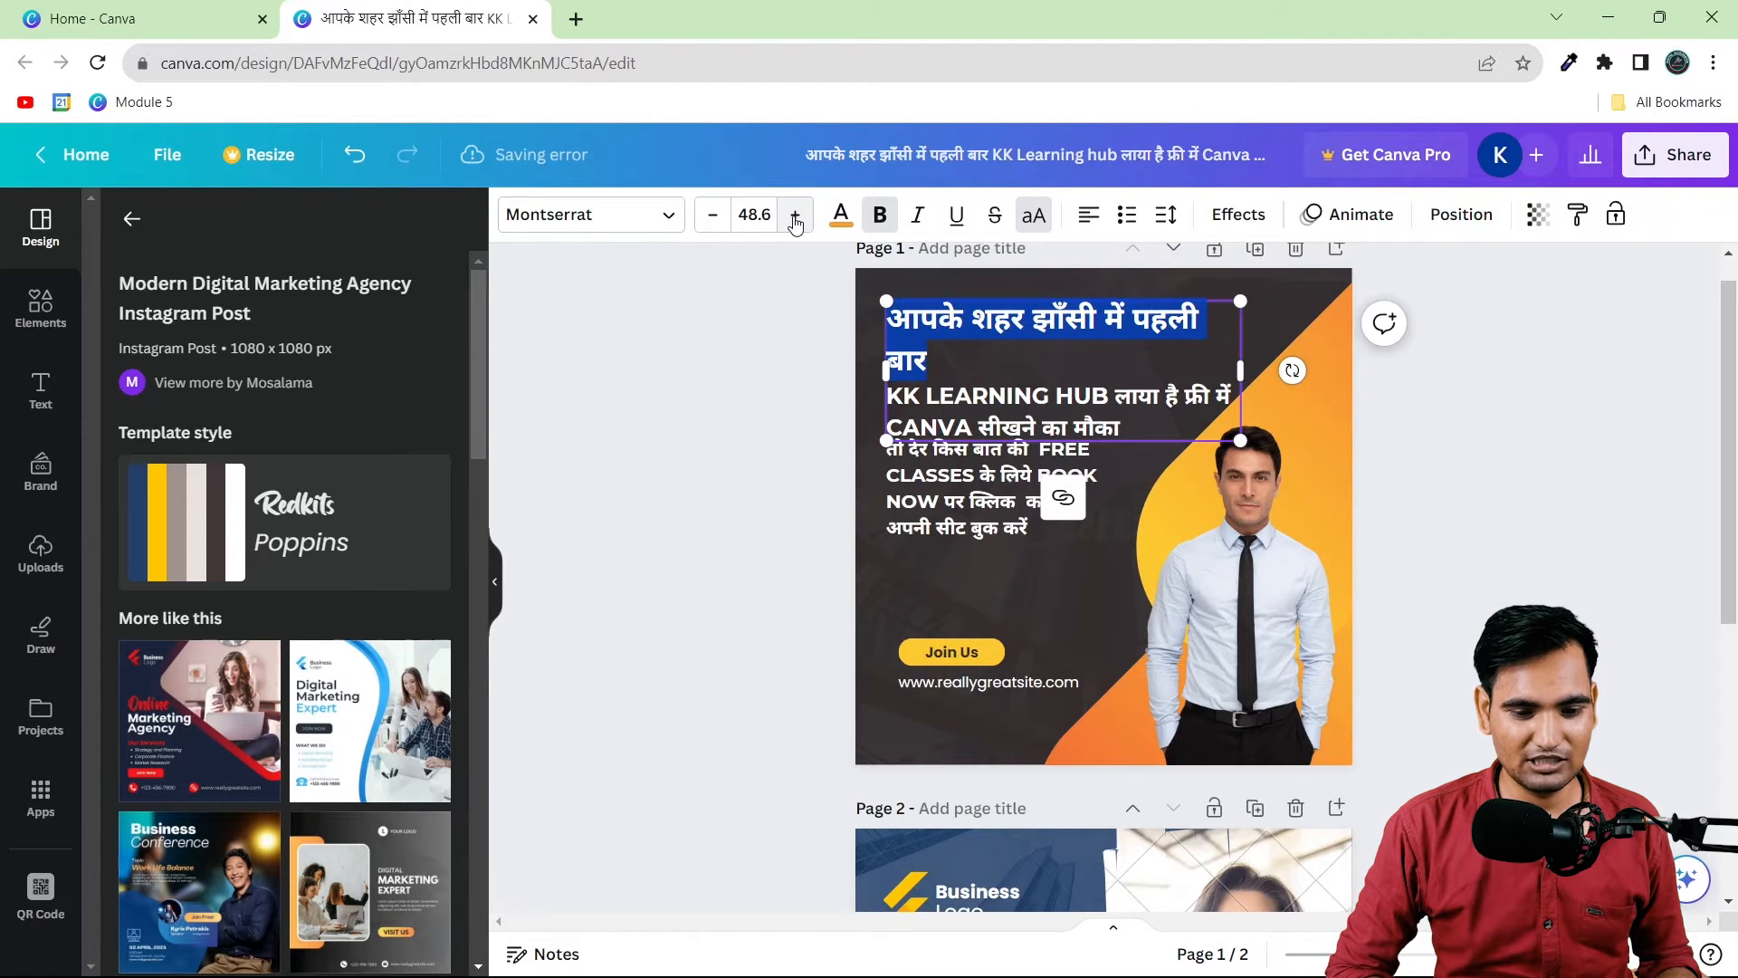
Step: Widen the headline's text box so the orange line fits on one row, and move the headline slightly down
drag(1242, 368, 1258, 367)
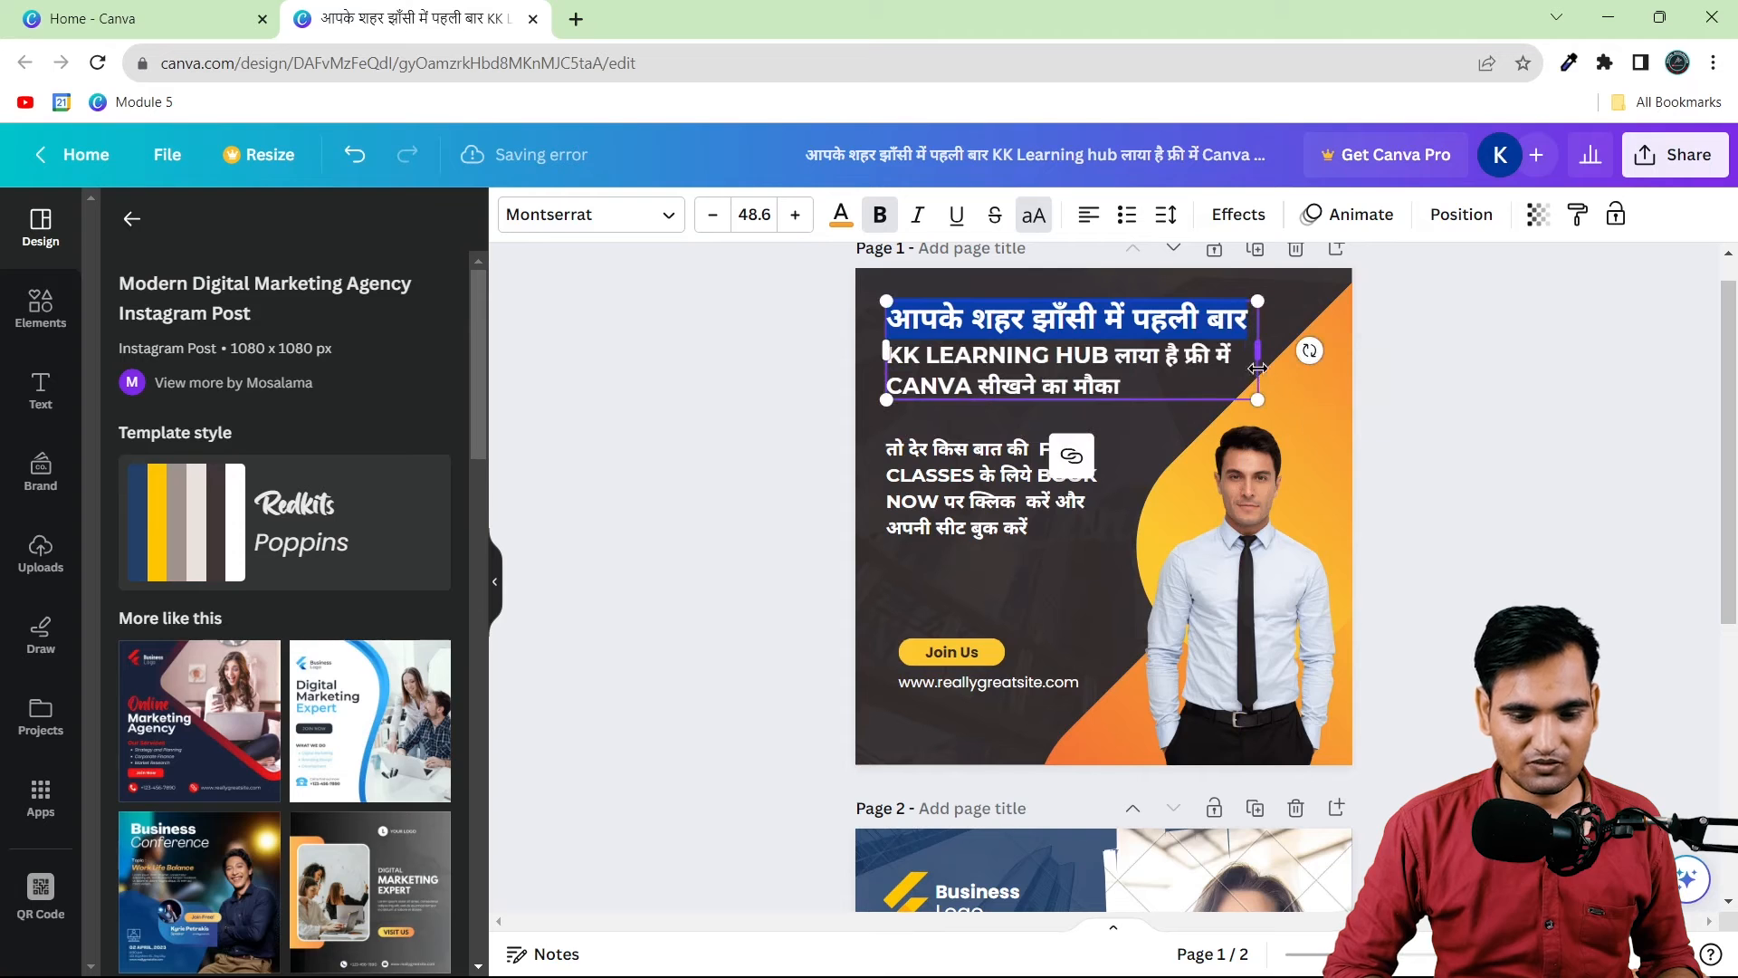
click(776, 368)
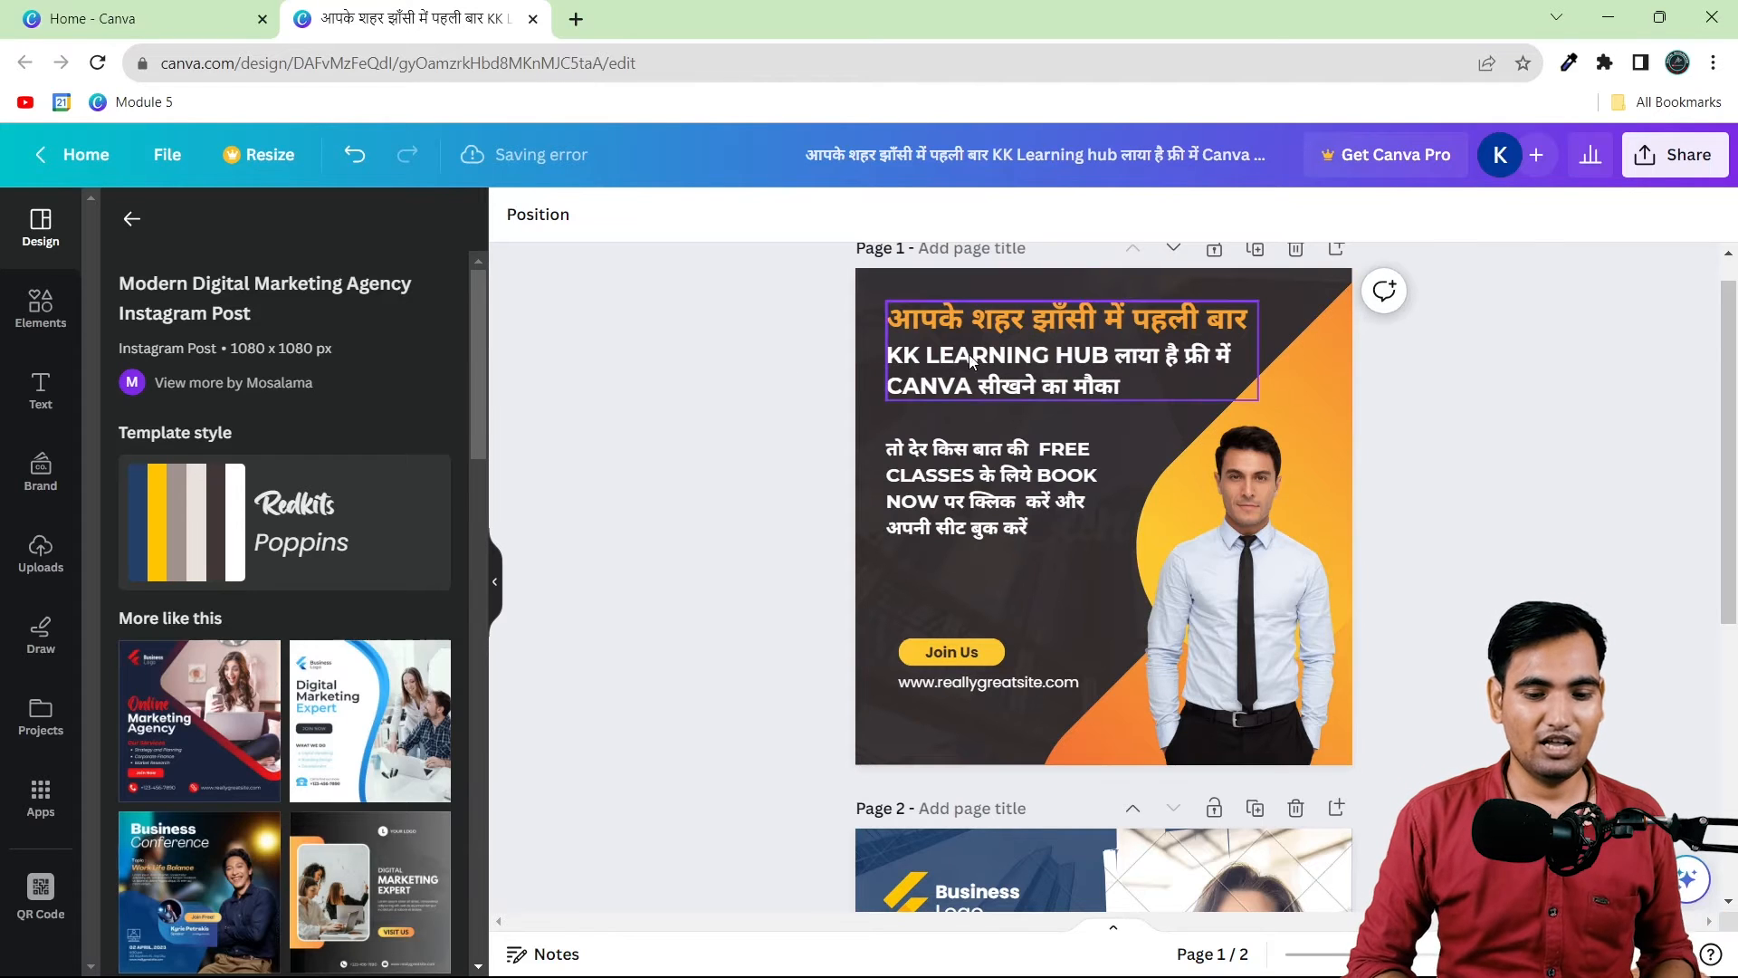
click(1001, 355)
drag(1001, 355, 1003, 363)
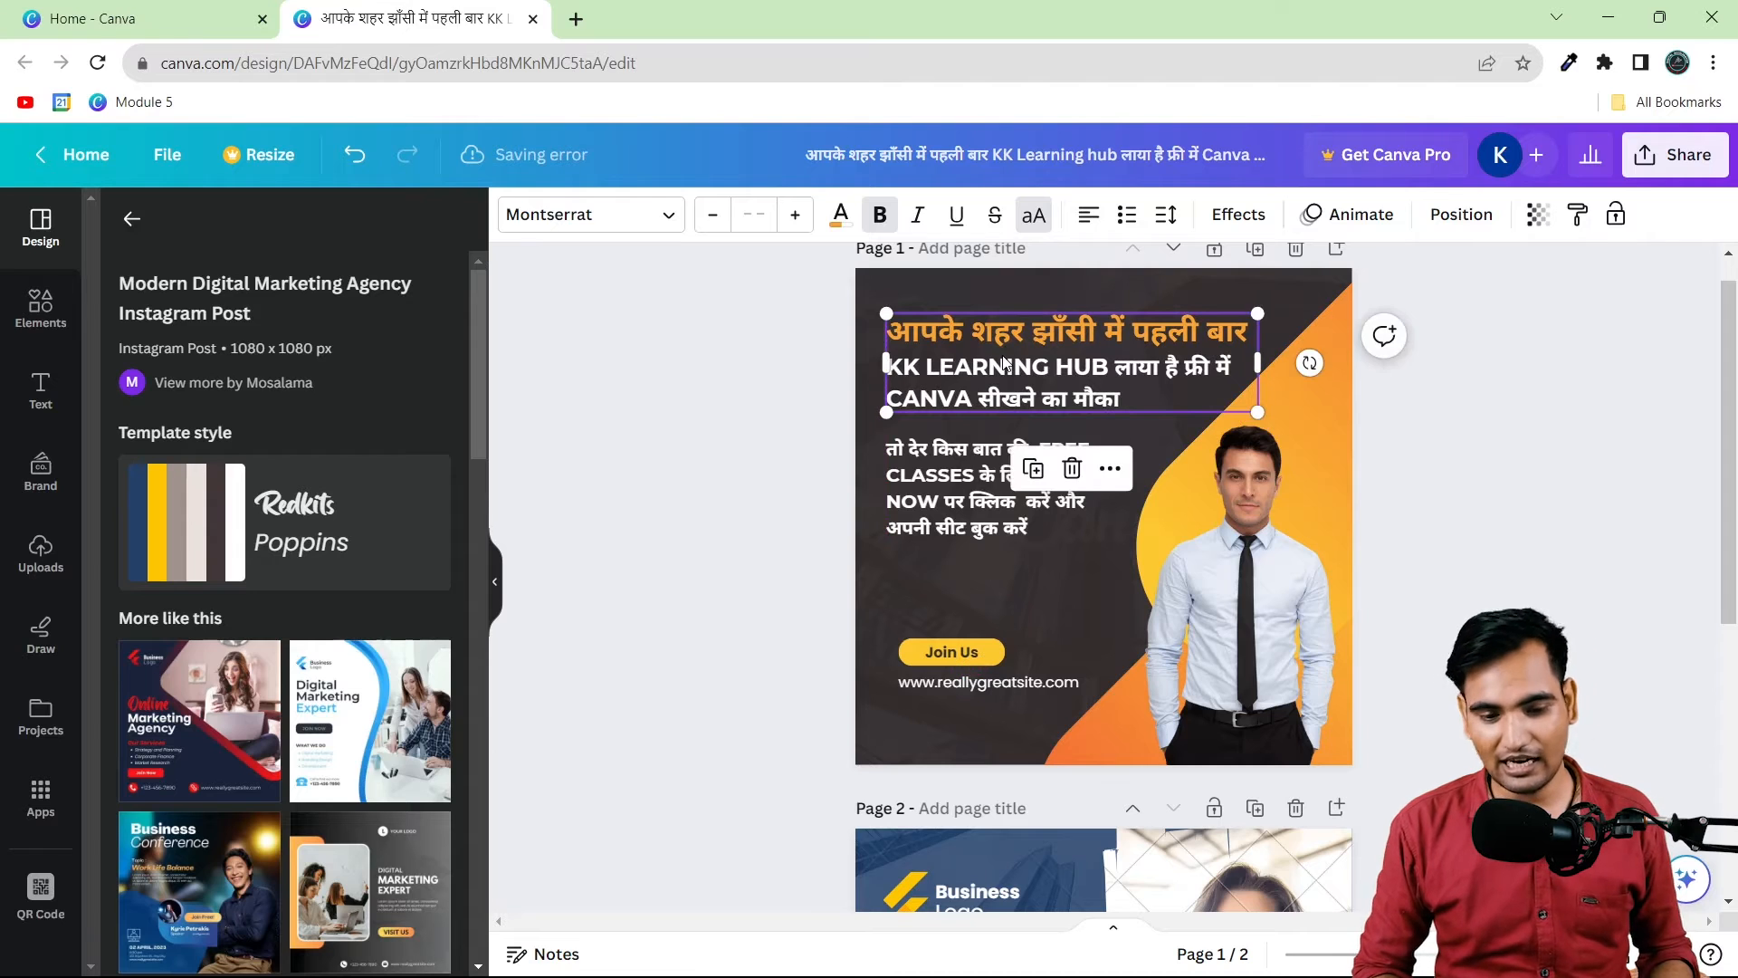
key(Down)
key(Down)
key(Down)
key(Down)
key(Down)
key(Down)
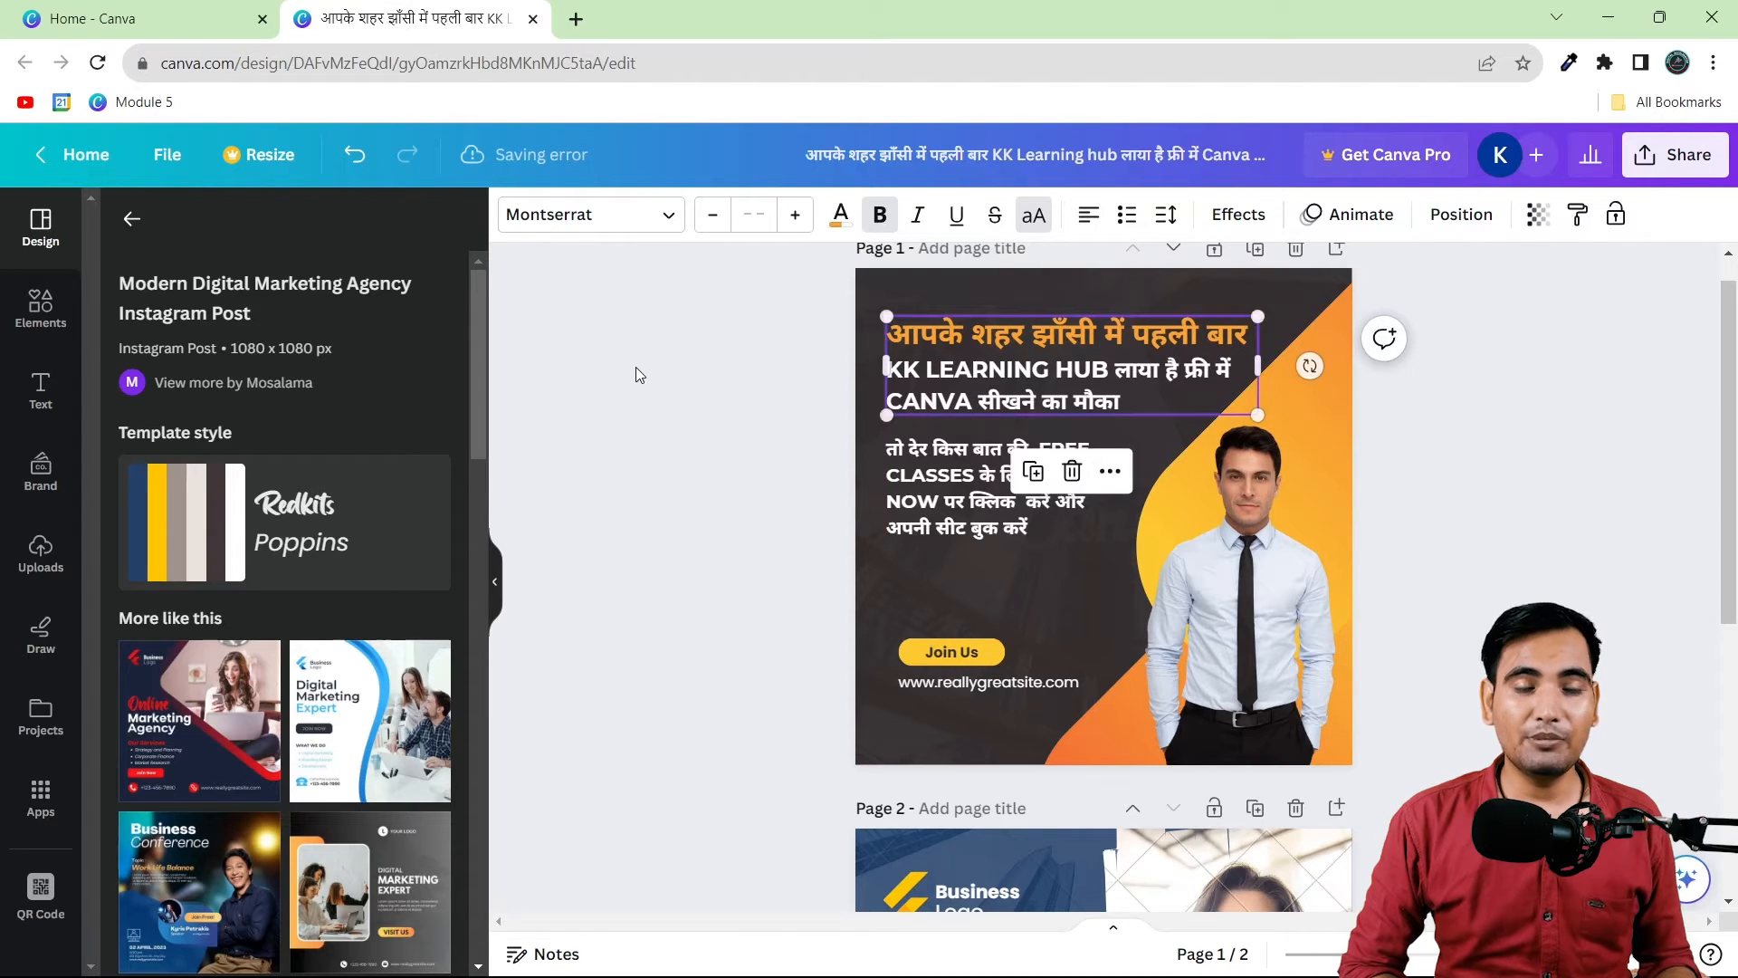
click(710, 384)
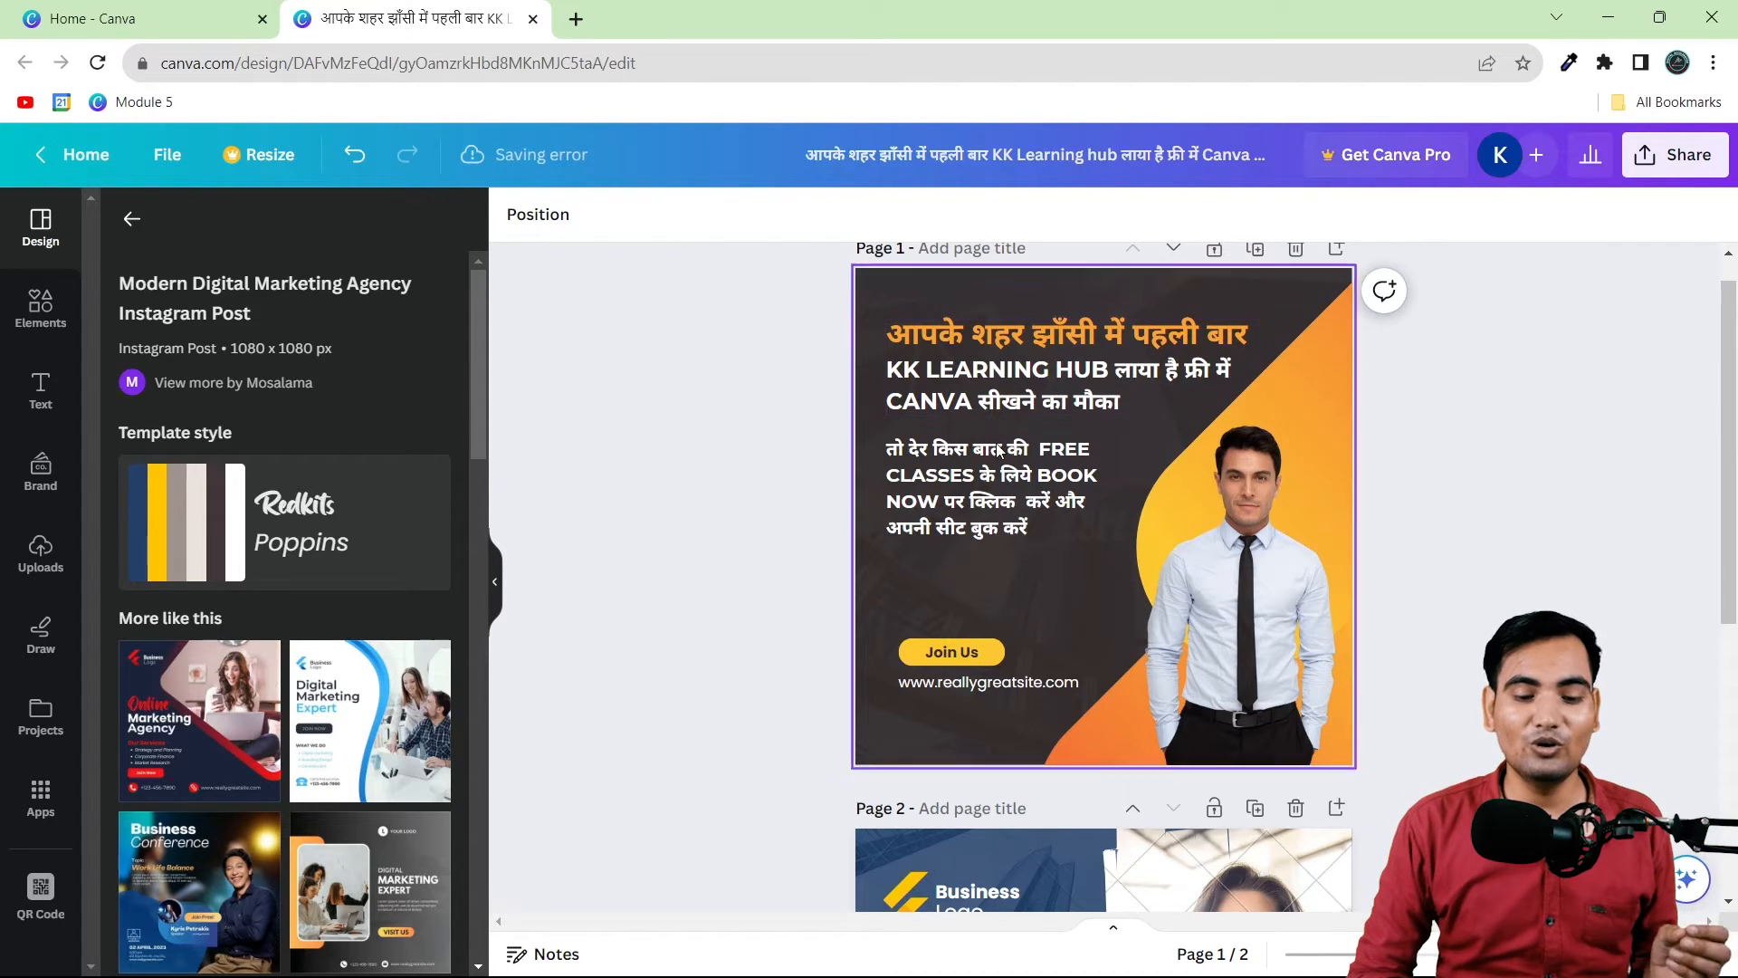
Step: Move the Free Classes paragraph slightly down, away from the headline, and make its text box about 500 px wide
click(999, 471)
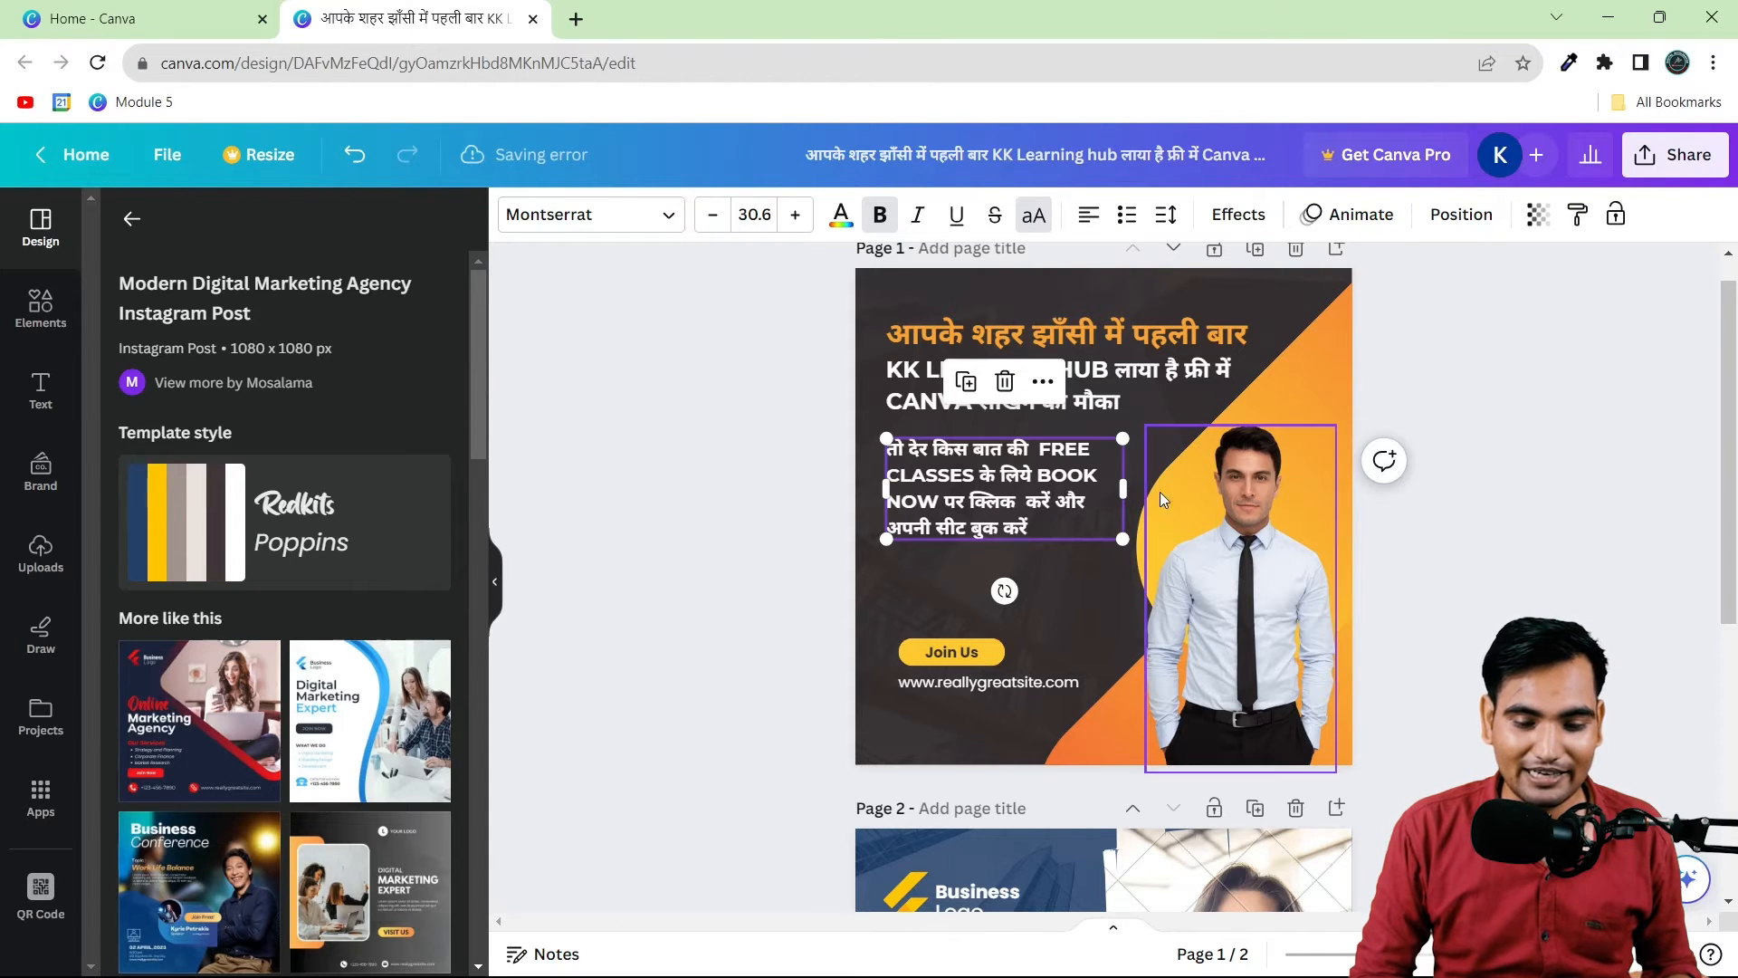
drag(1123, 495, 1167, 495)
click(828, 493)
click(969, 480)
drag(969, 481, 968, 509)
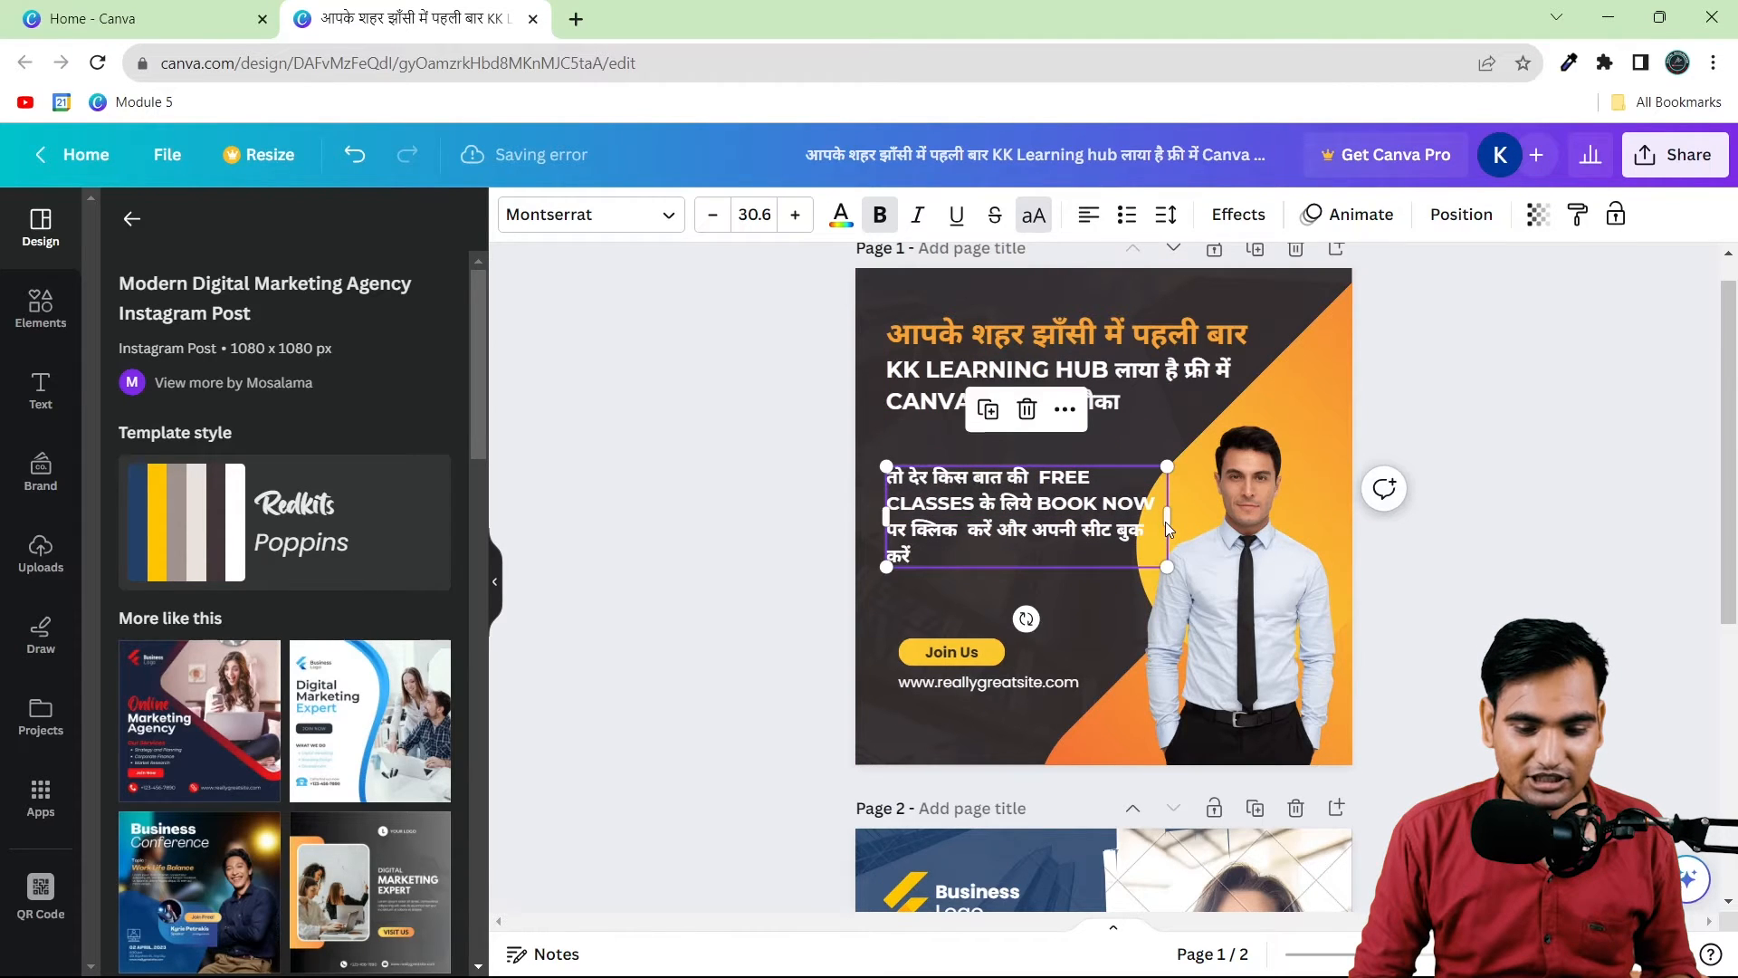
drag(1166, 521, 1116, 523)
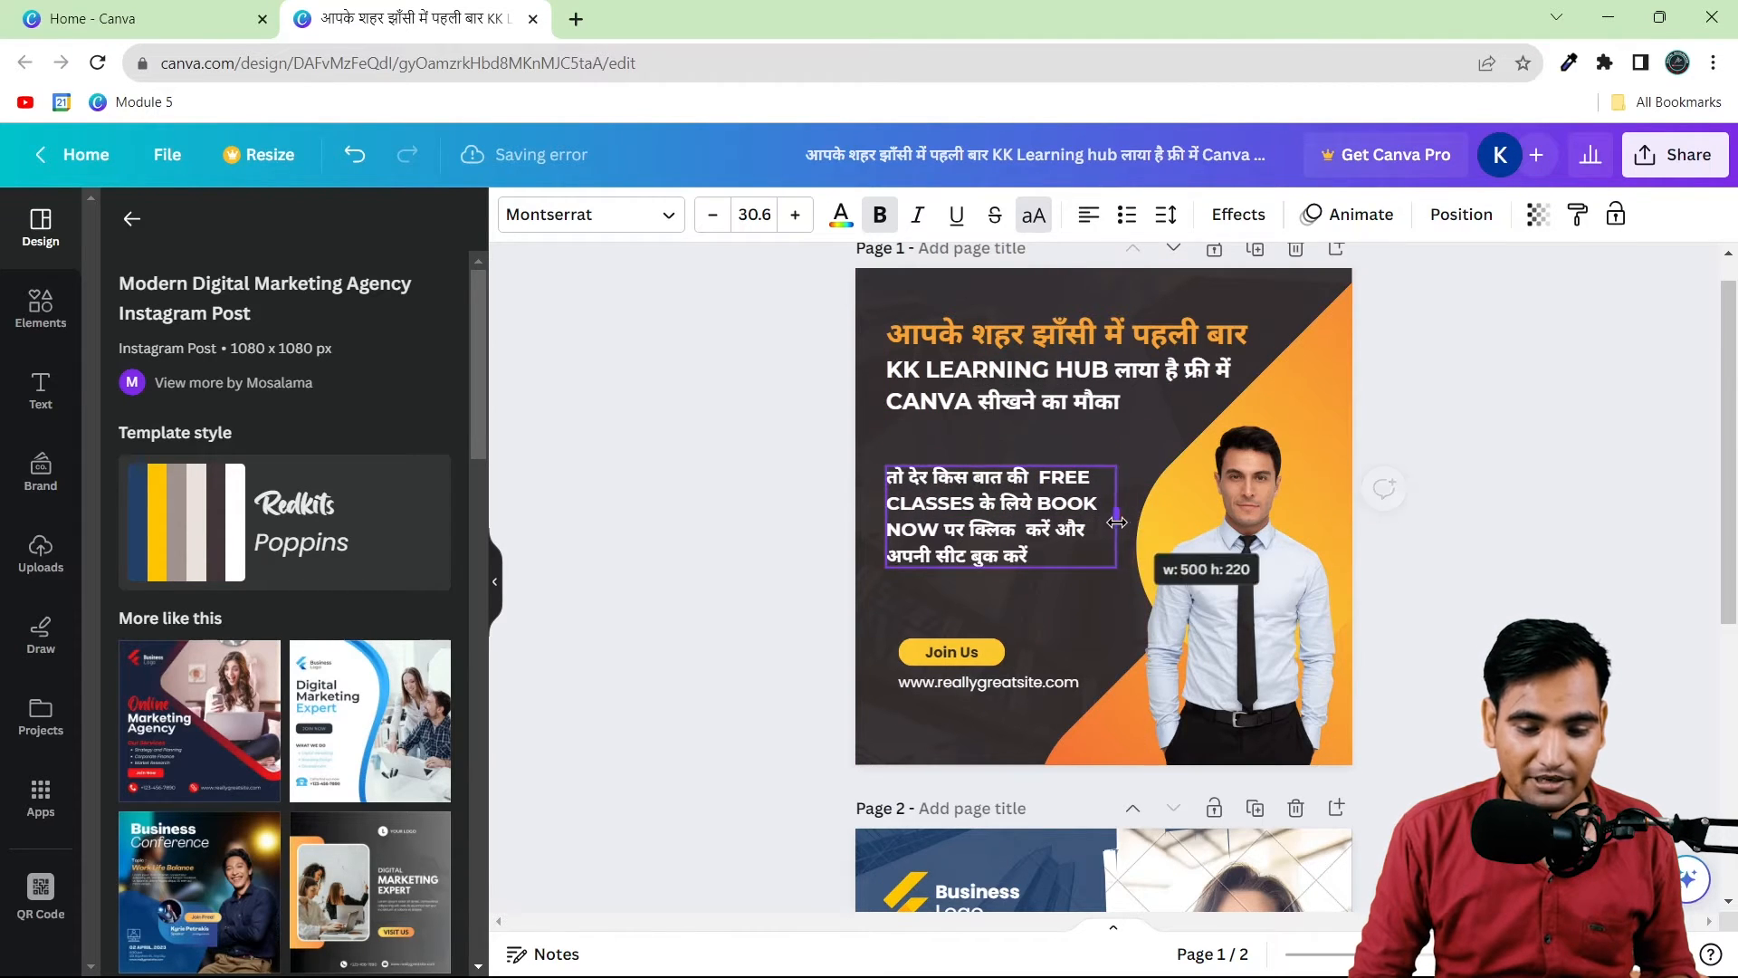
Step: Delete the Join Us label from the yellow shape and the website address below it
click(927, 650)
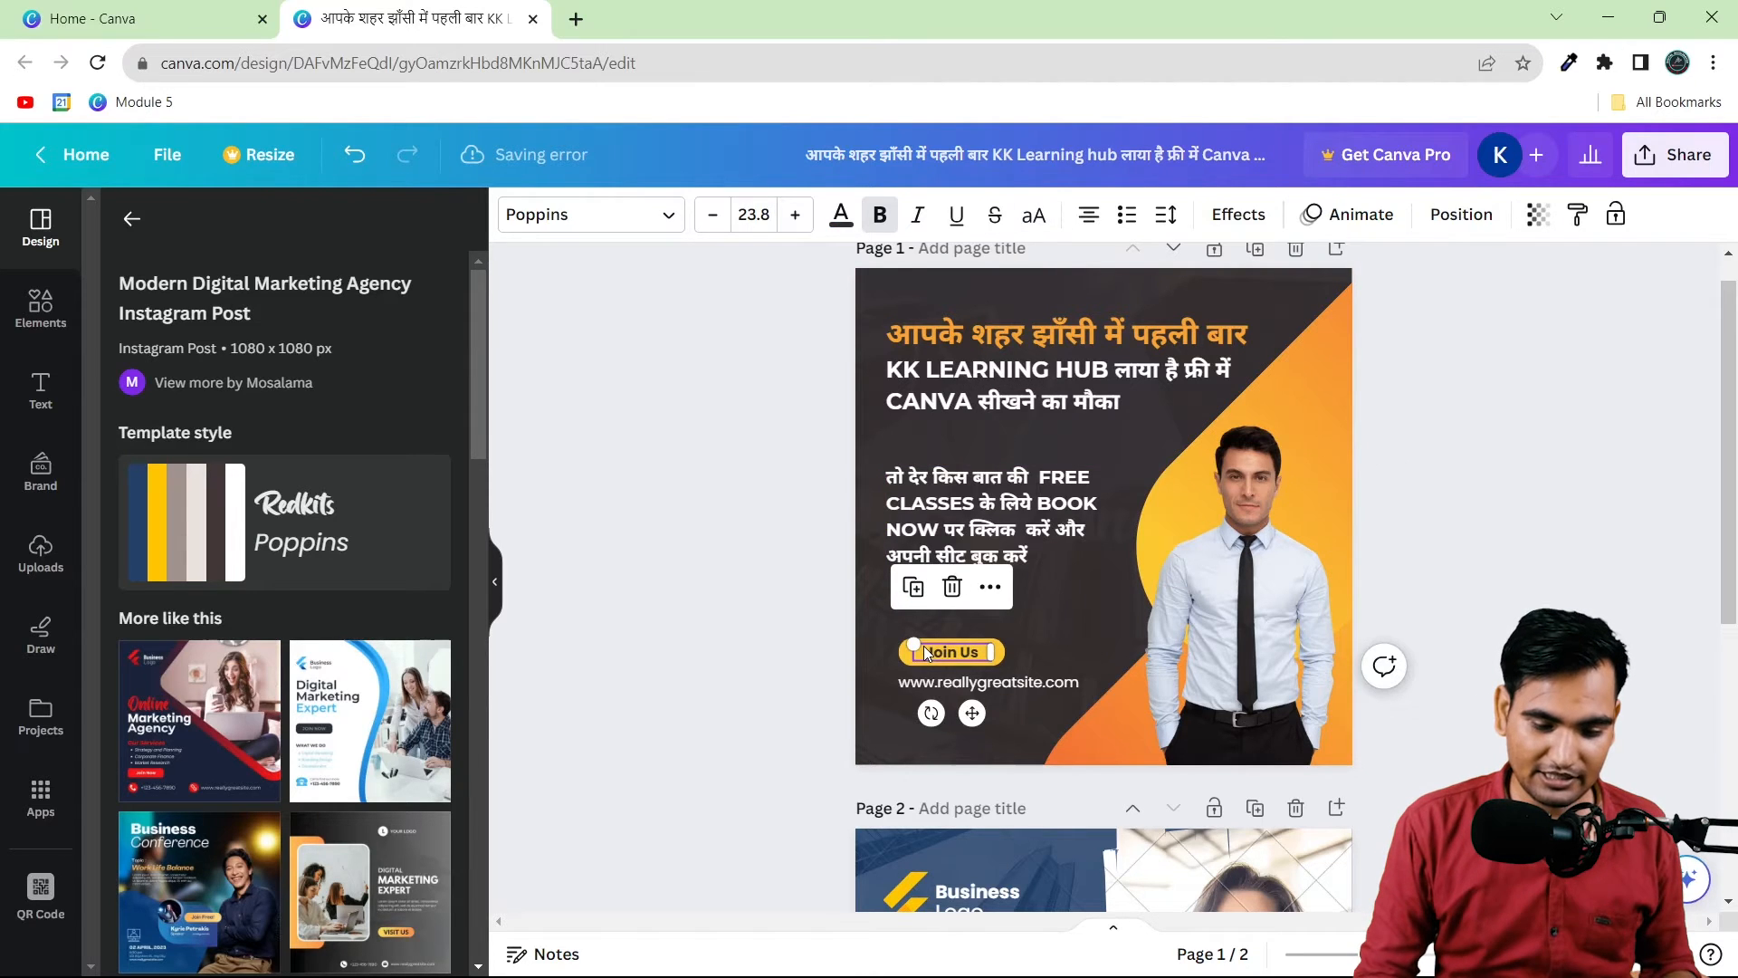
key(Delete)
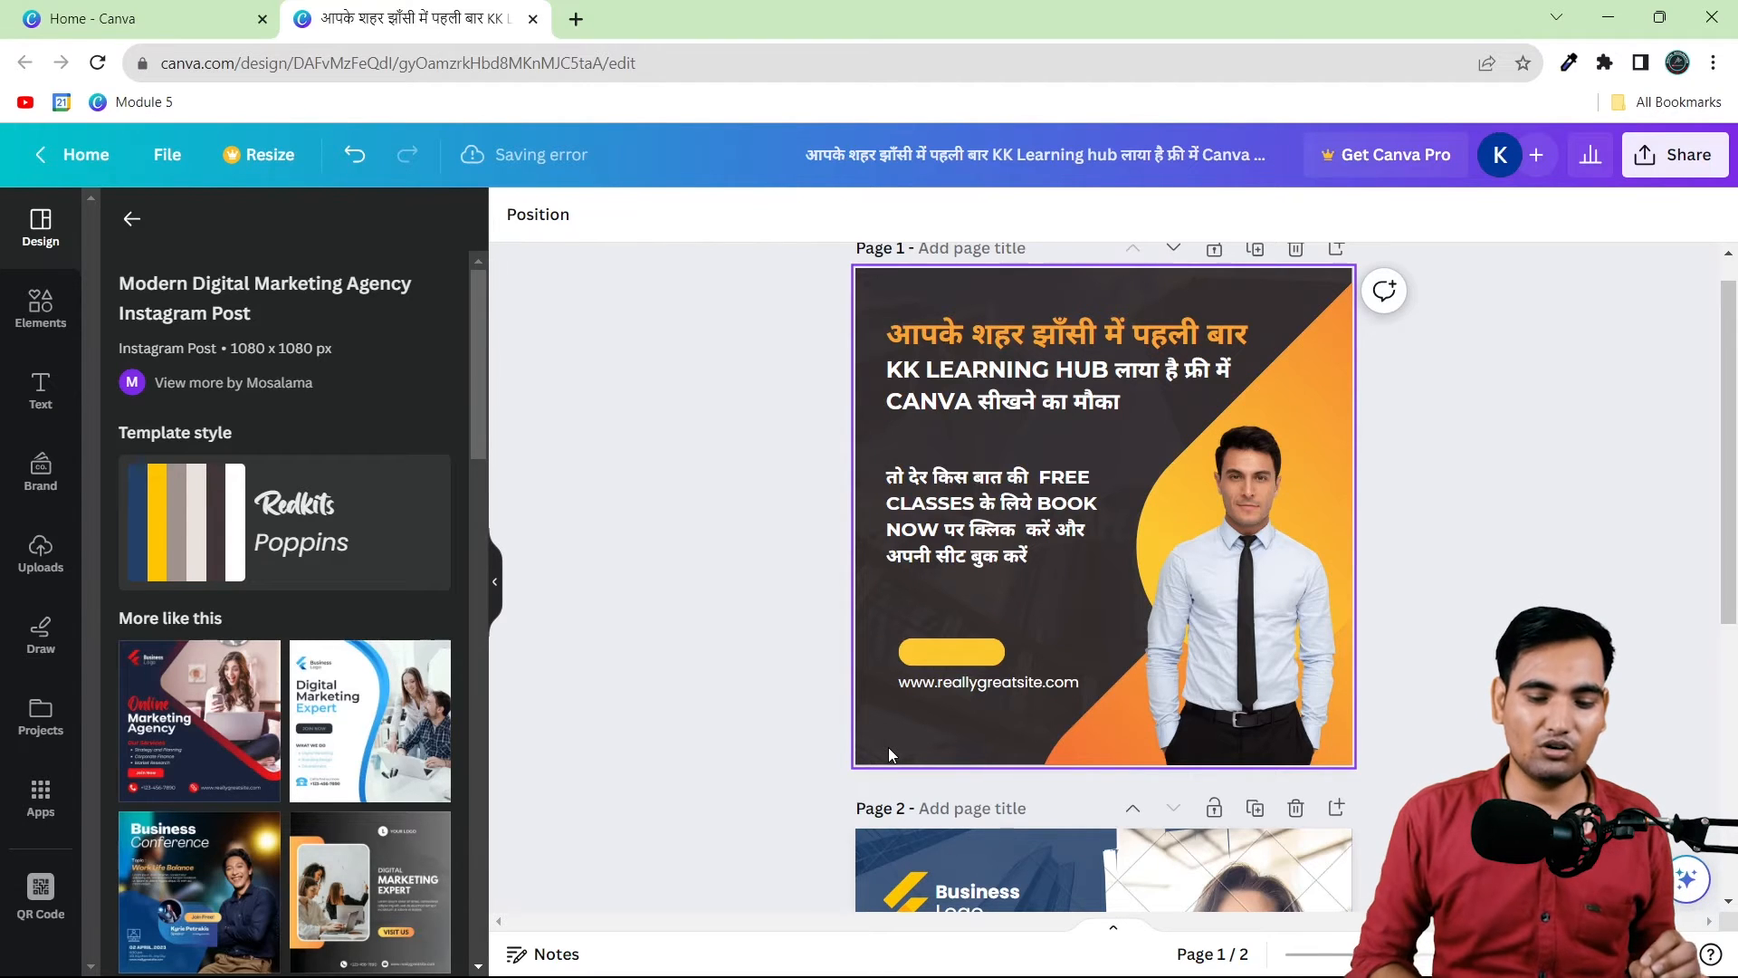
click(964, 548)
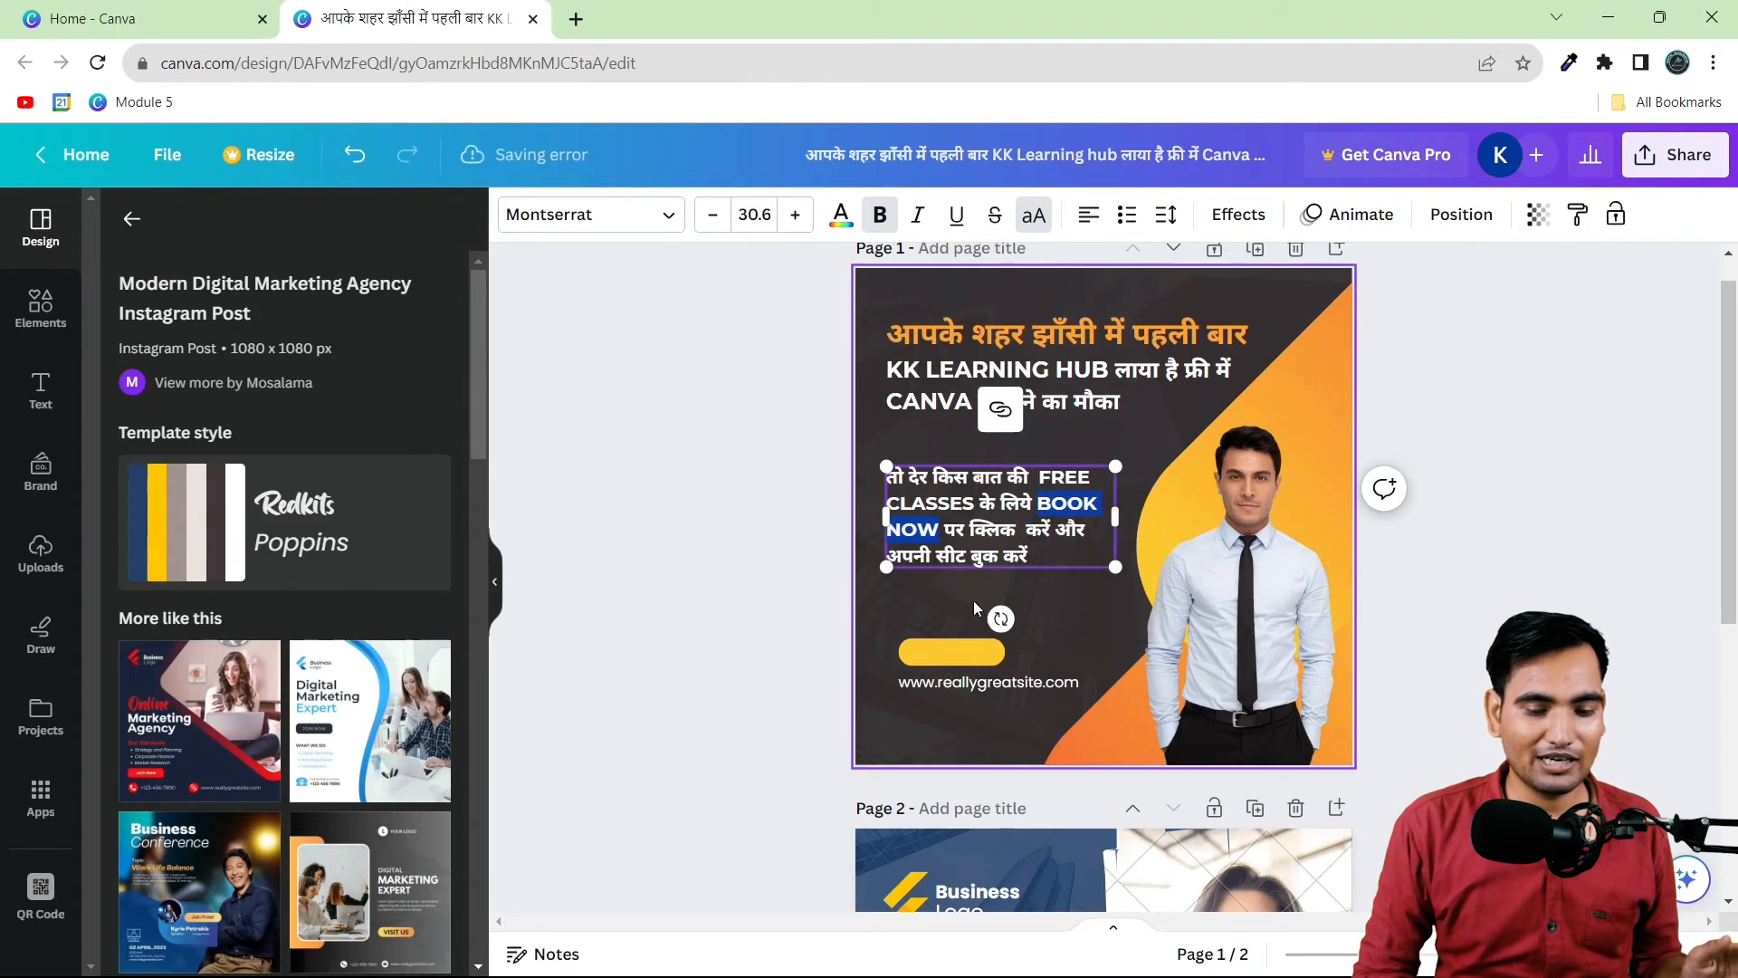
click(947, 601)
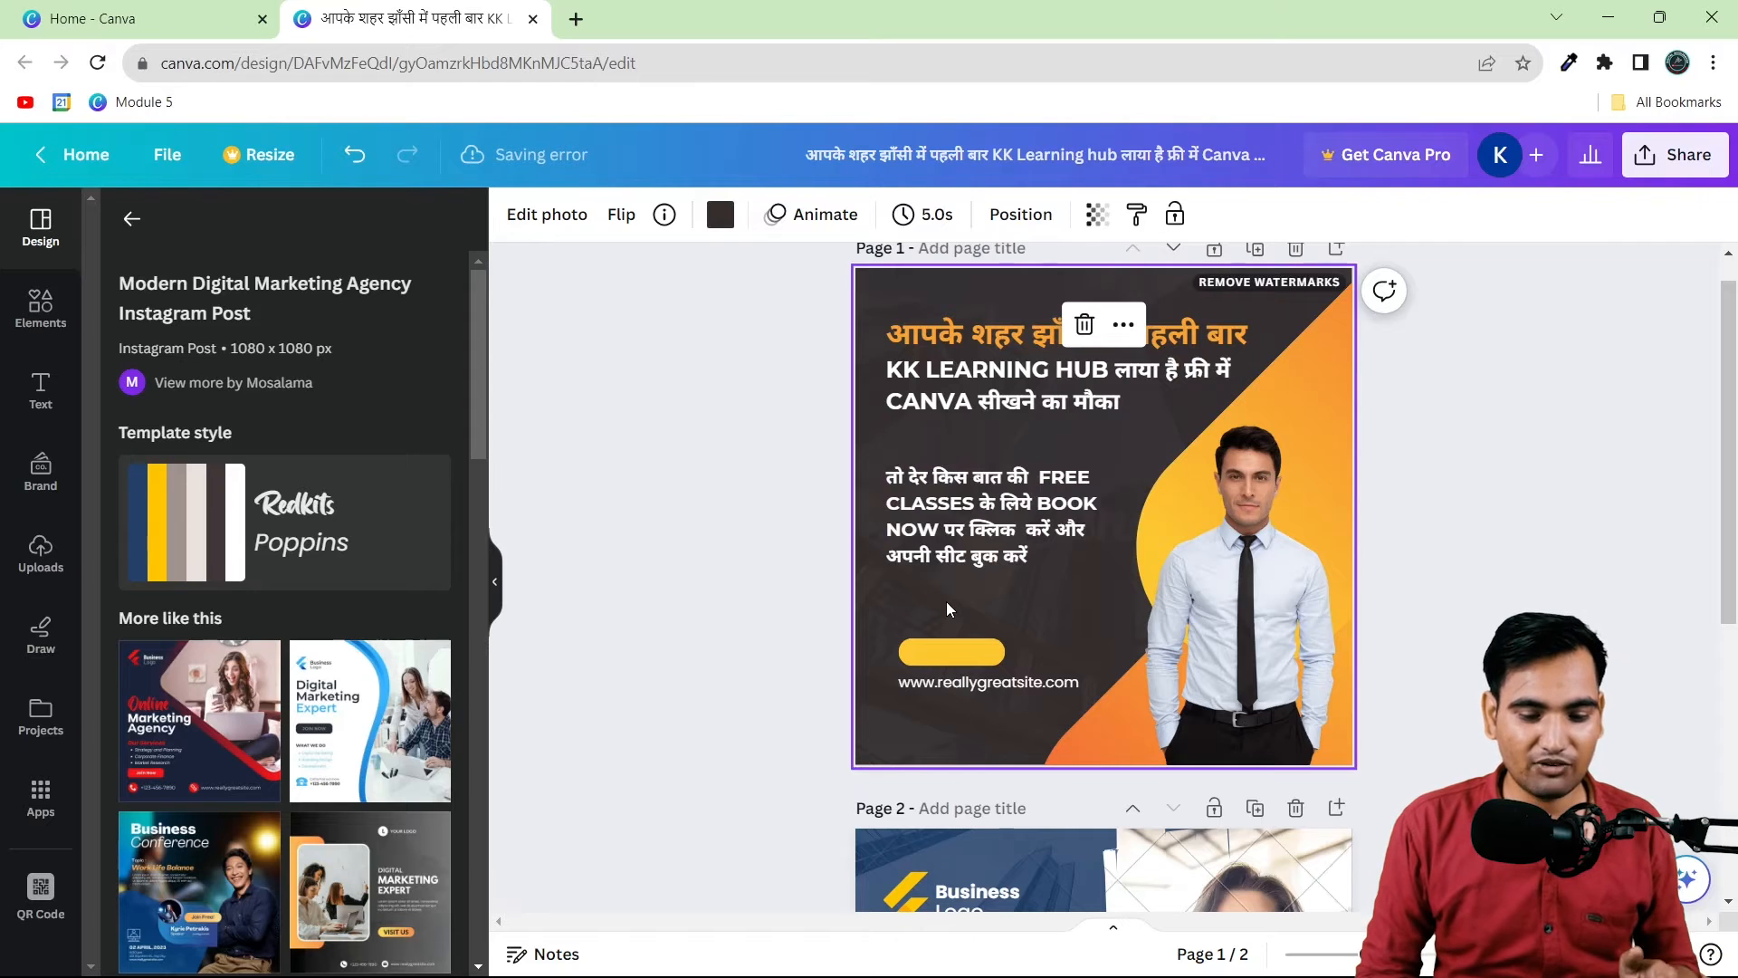
click(949, 682)
key(Delete)
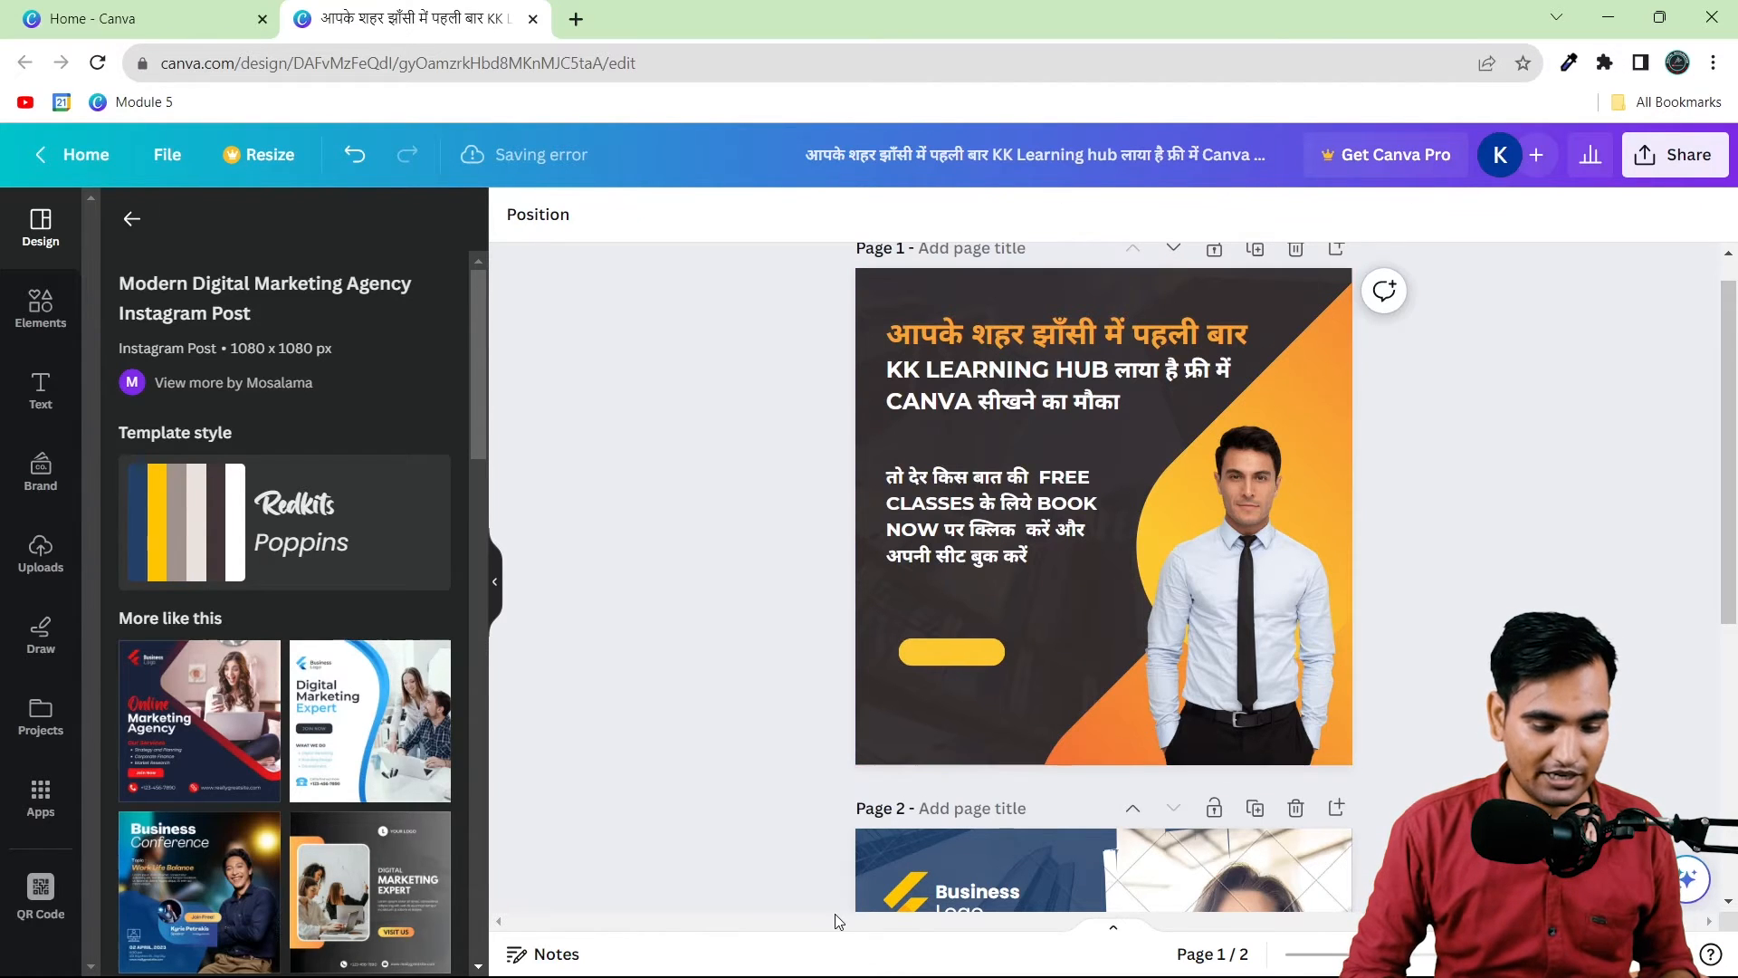
Step: Switch to Notepad++ and review the remaining Hindi ad copy lines, returning to the browser
mouse_move(634, 975)
click(590, 959)
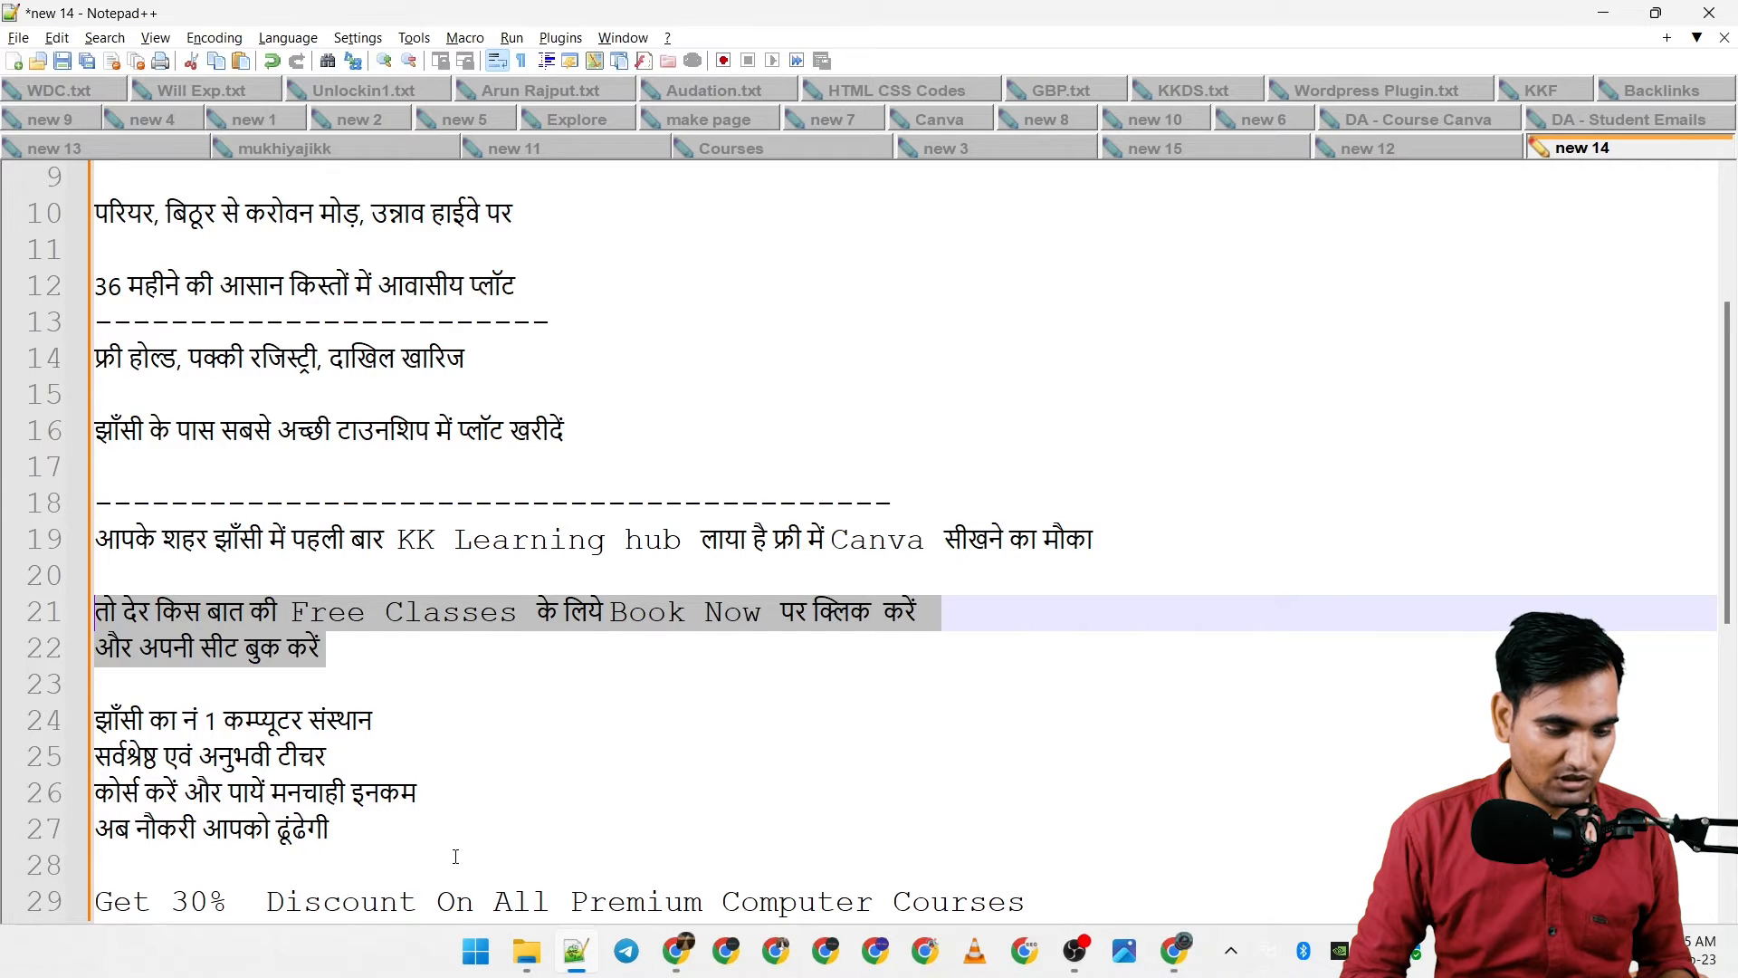
click(497, 834)
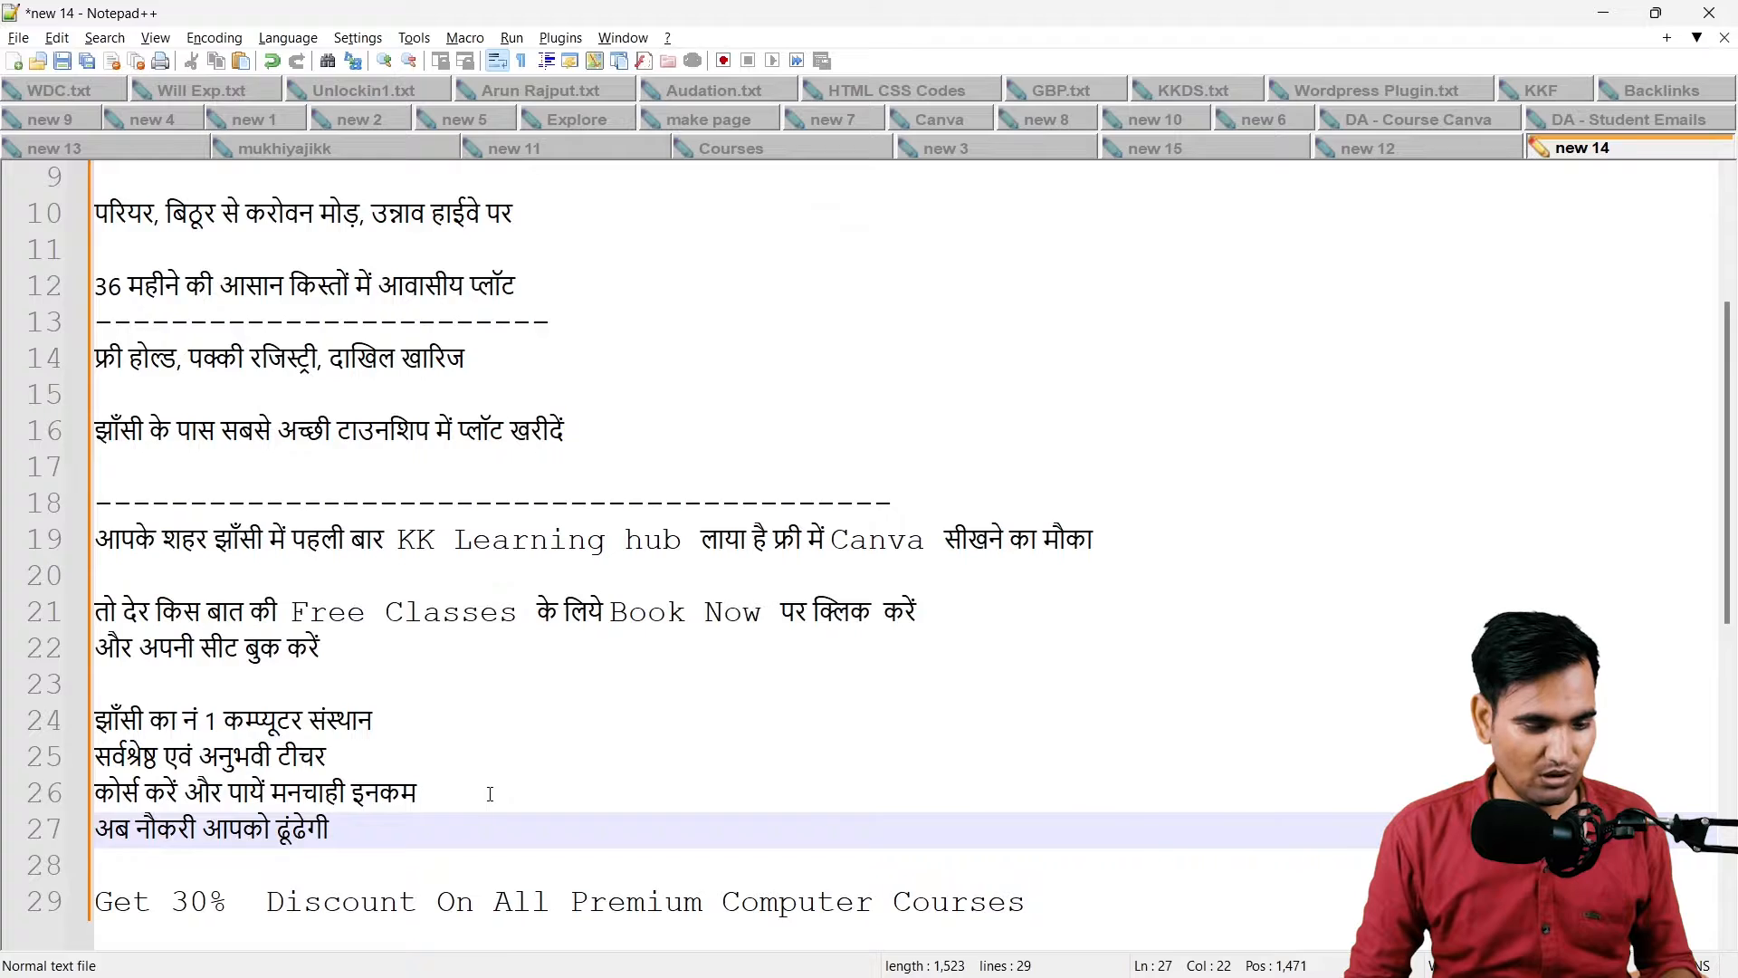
key(alt+Tab)
Step: Open Google Translate in a new browser tab, enter "ya abhi call kare", and copy its Hindi text
click(575, 19)
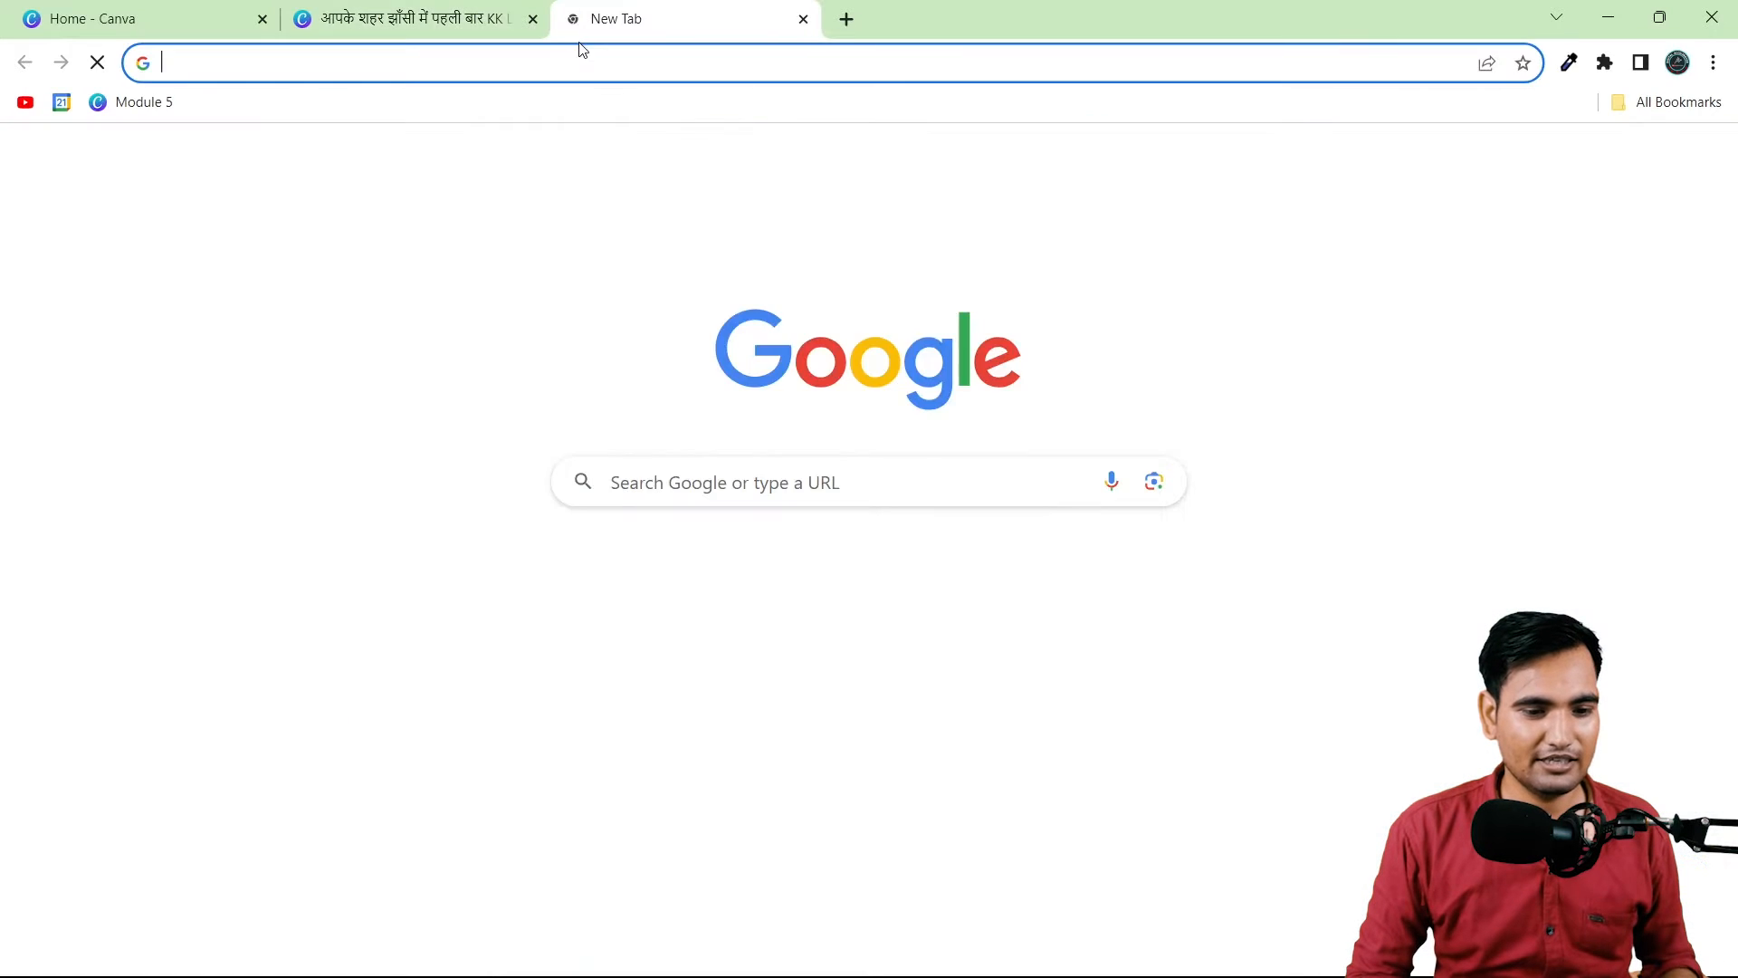
text(translate)
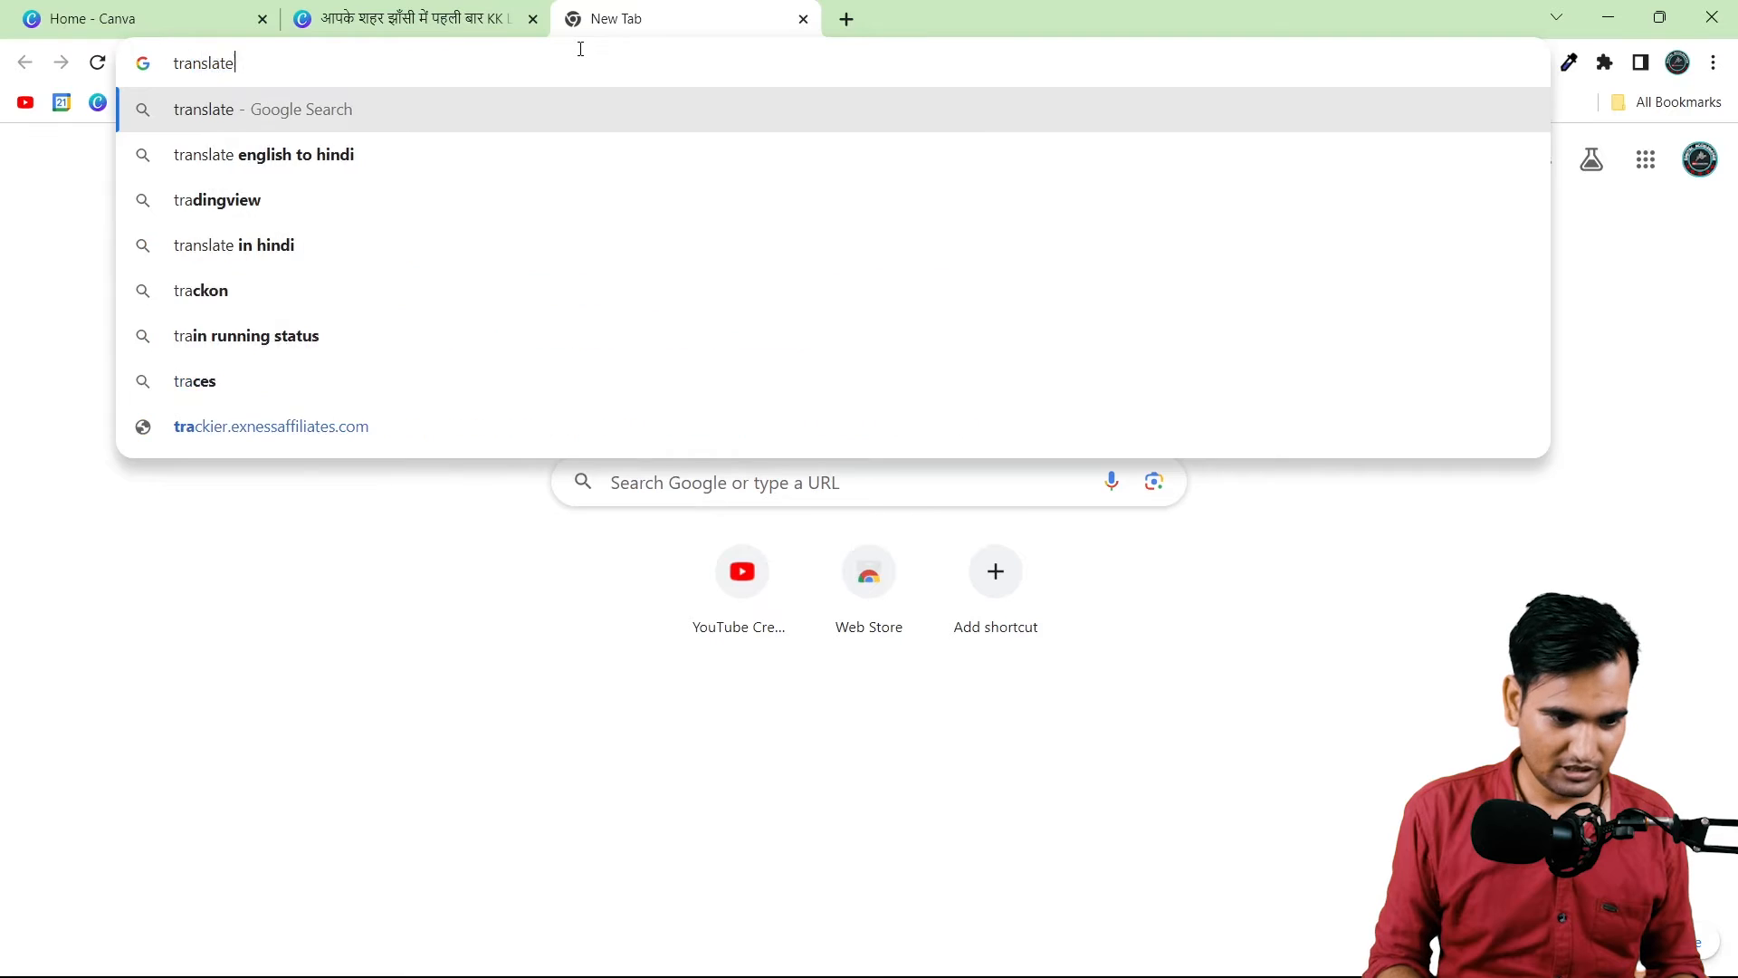
key(Return)
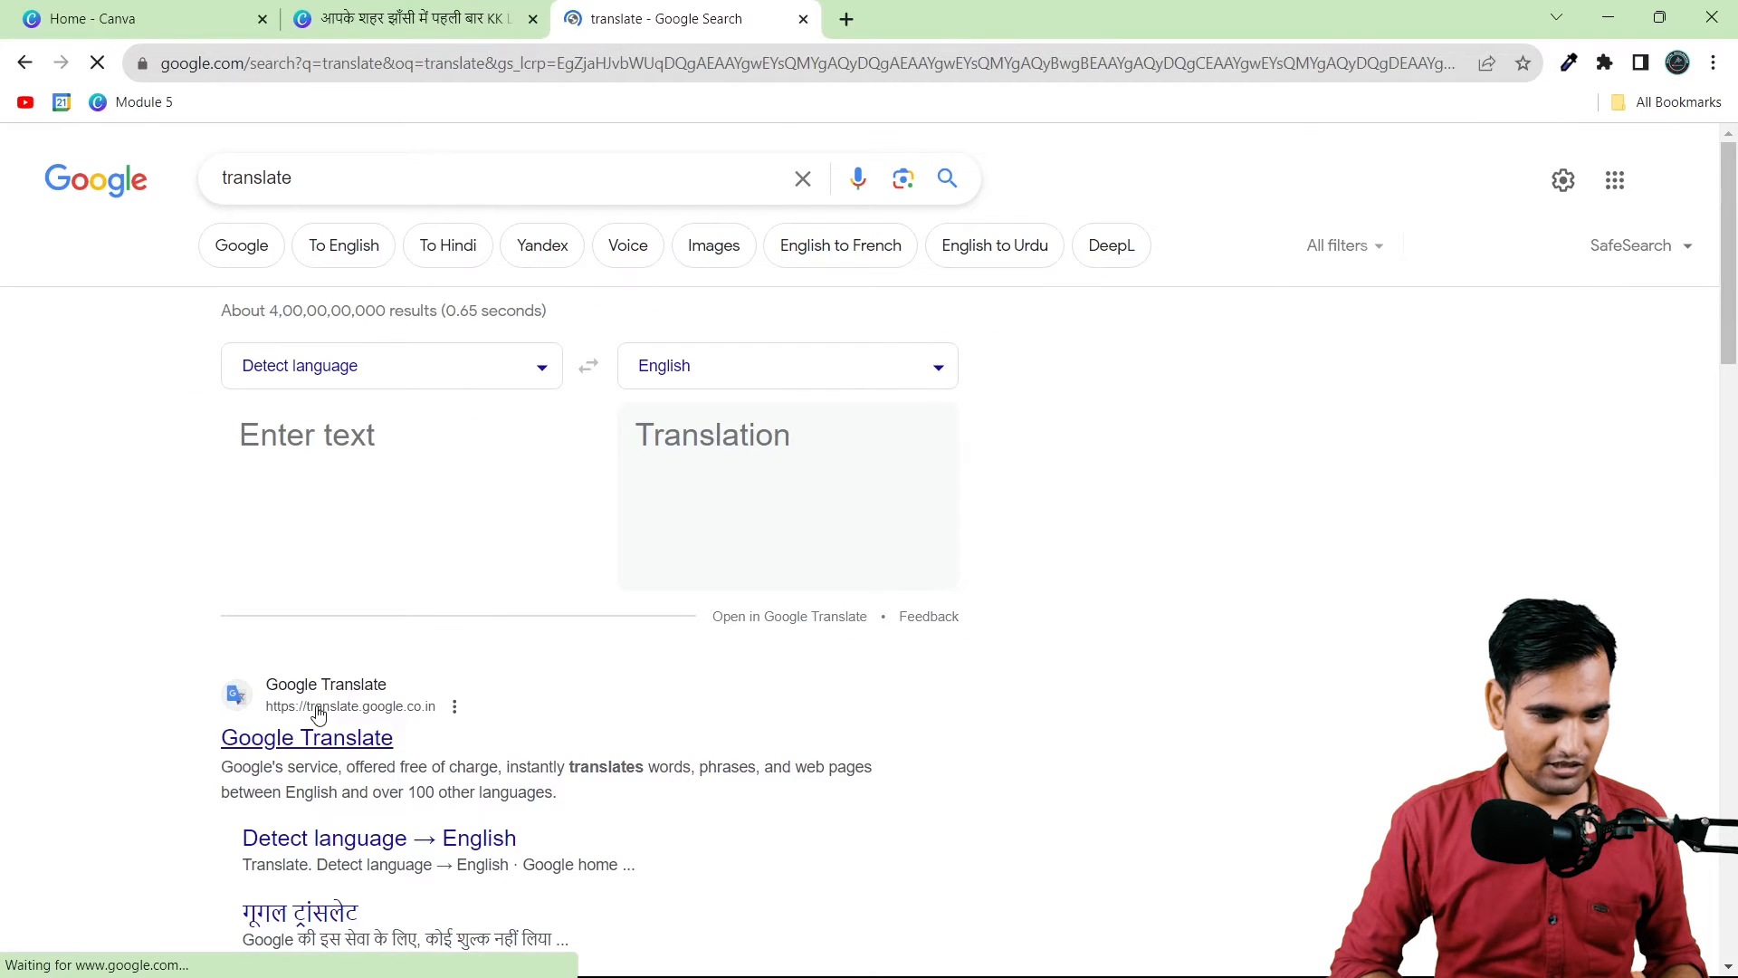
click(318, 713)
text(ya abhi call kare)
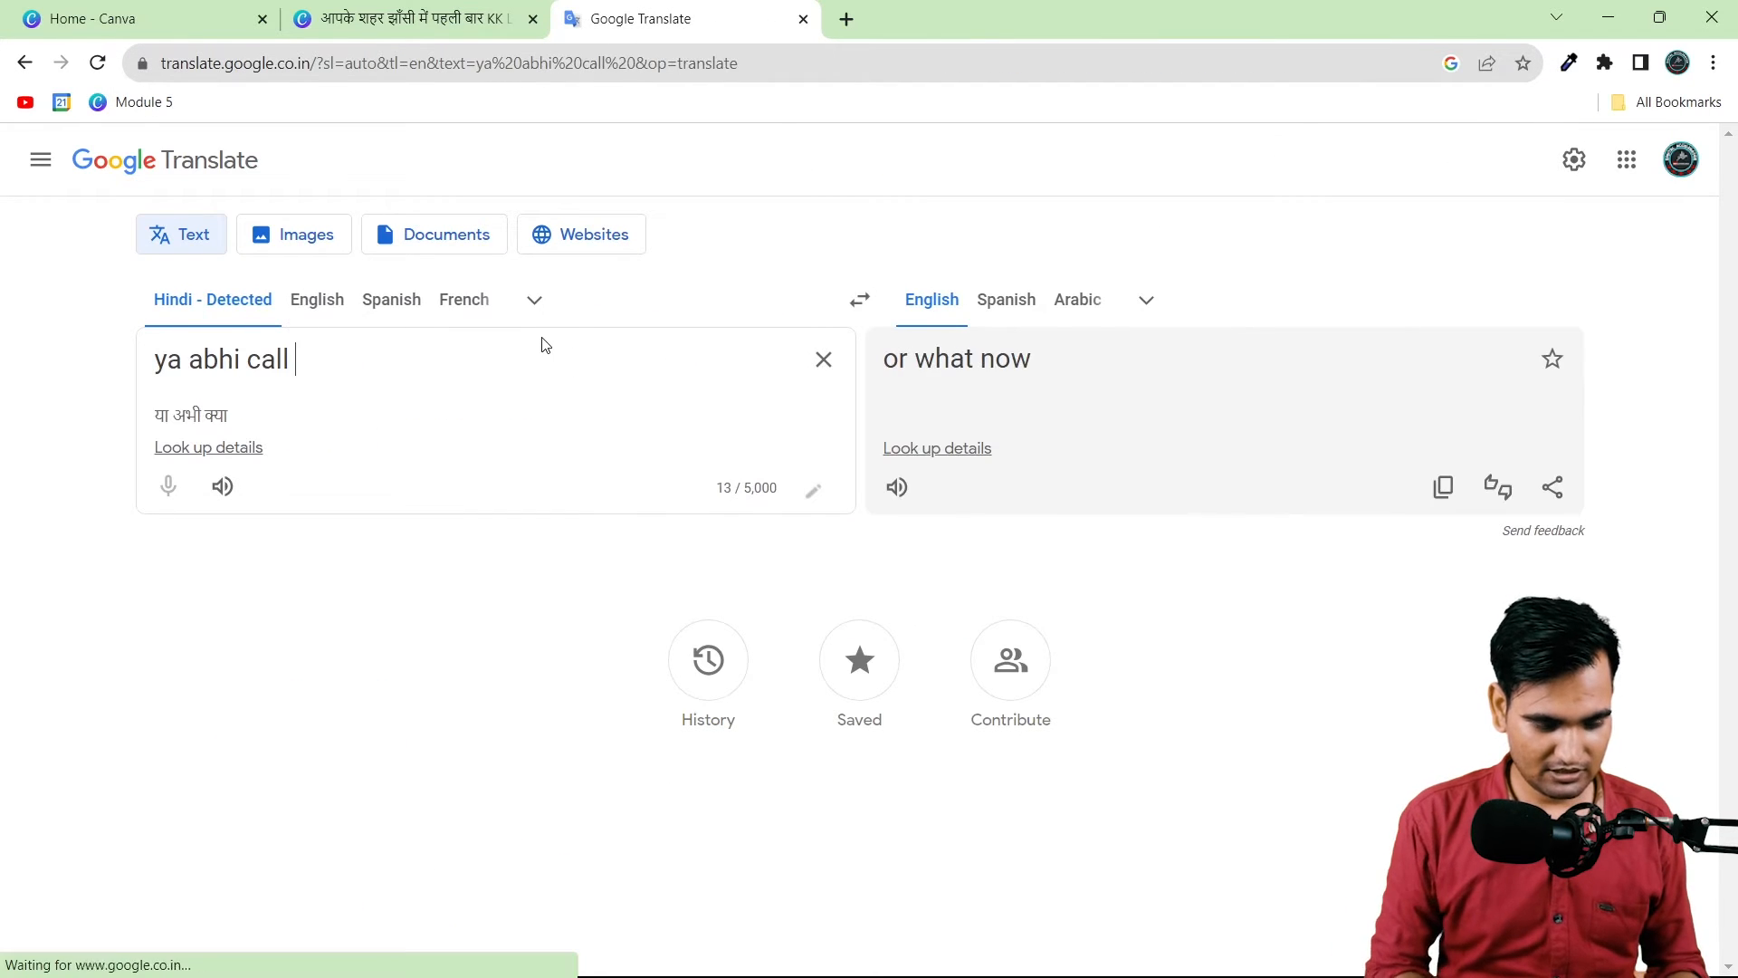
click(1441, 487)
Step: Duplicate the Free Classes paragraph in the Canva design, replace the copy's text with "या अभी कॉल करे", and place it above the yellow shape
click(353, 11)
click(996, 523)
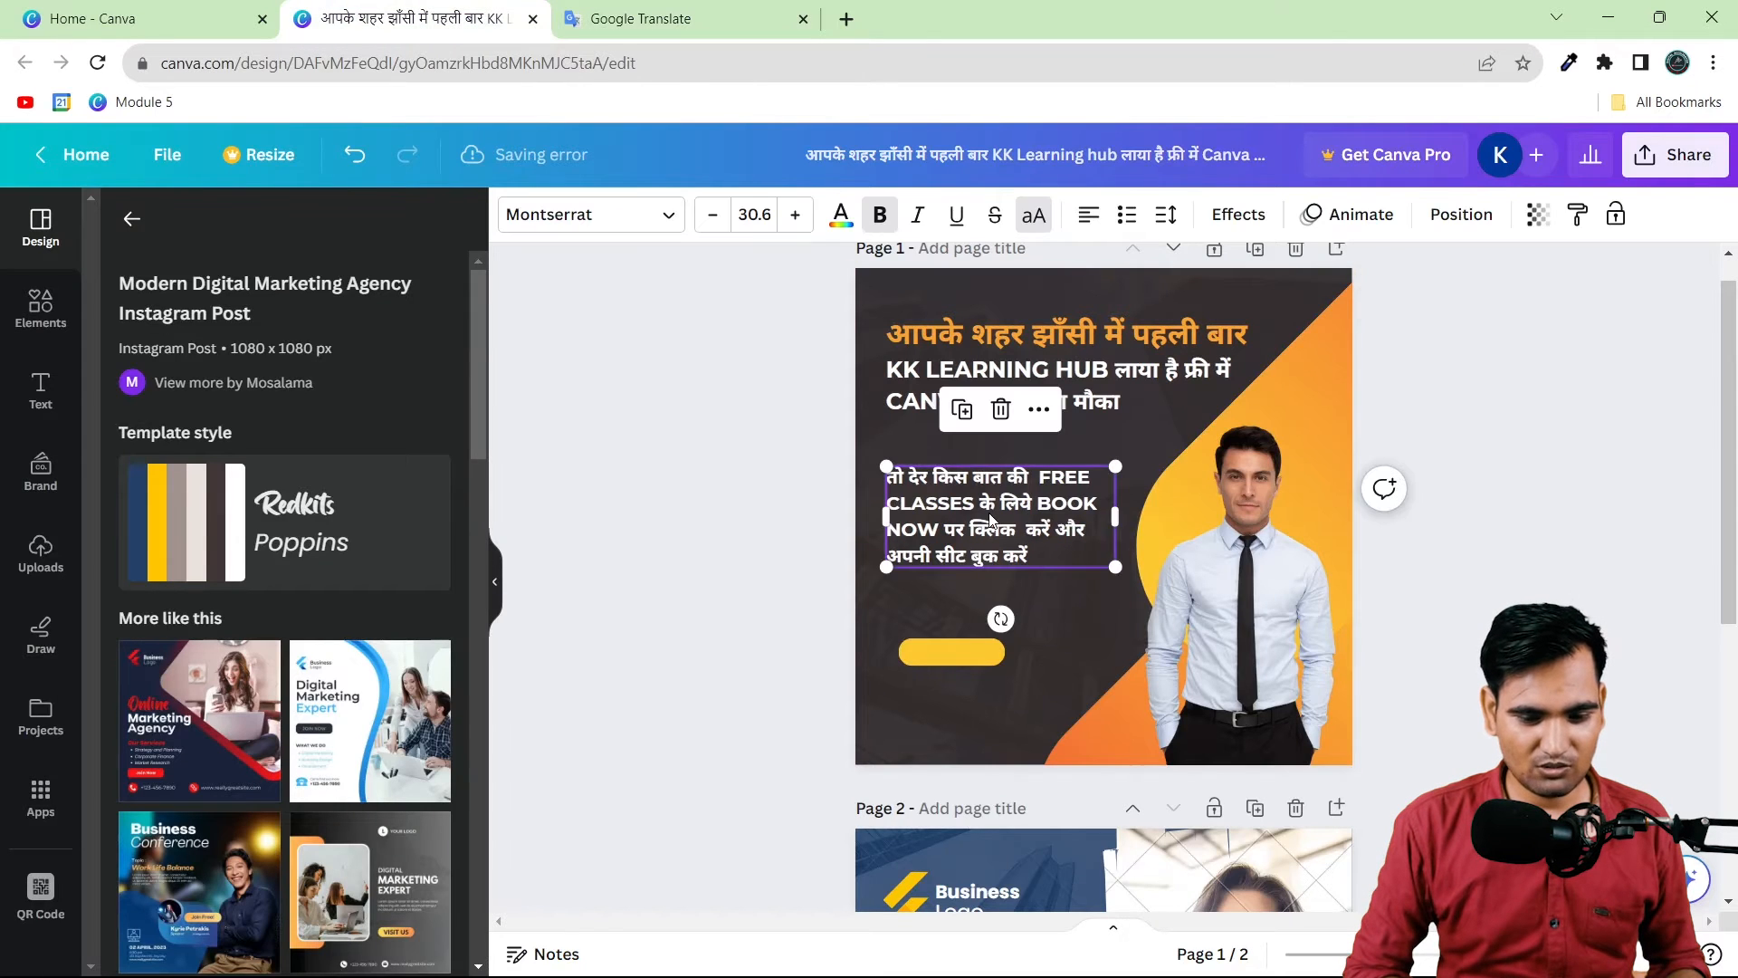
click(968, 438)
drag(993, 544, 993, 597)
double_click(993, 597)
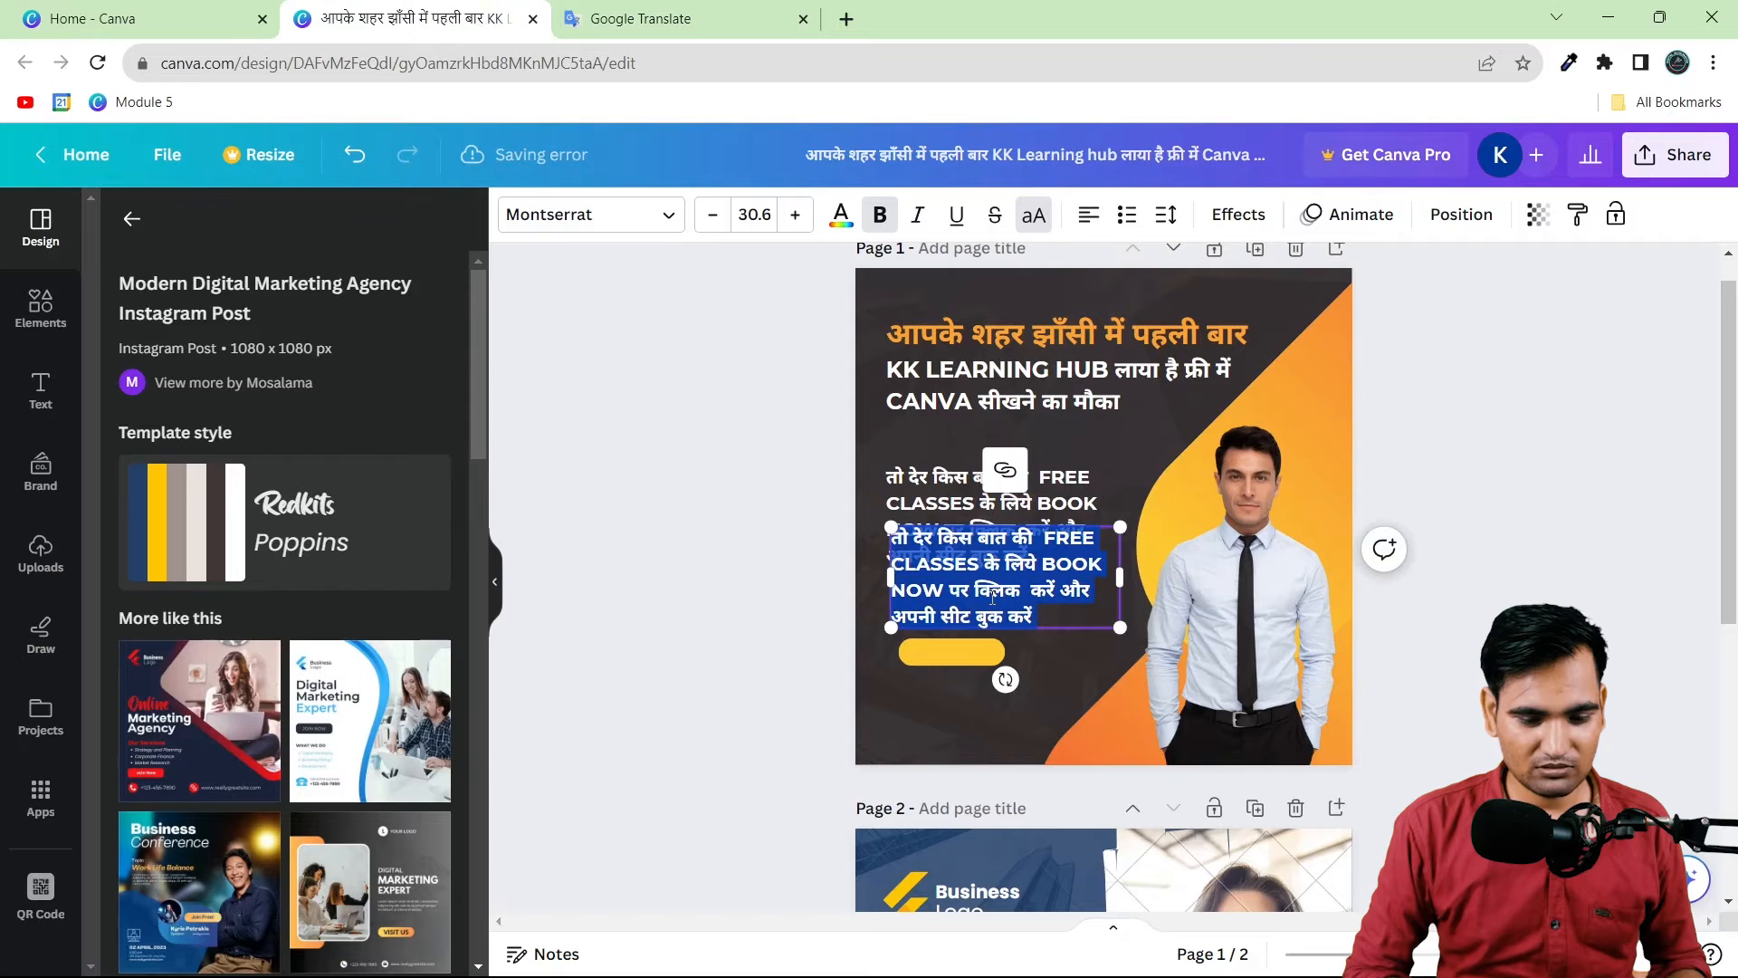
key(ctrl+v)
click(798, 530)
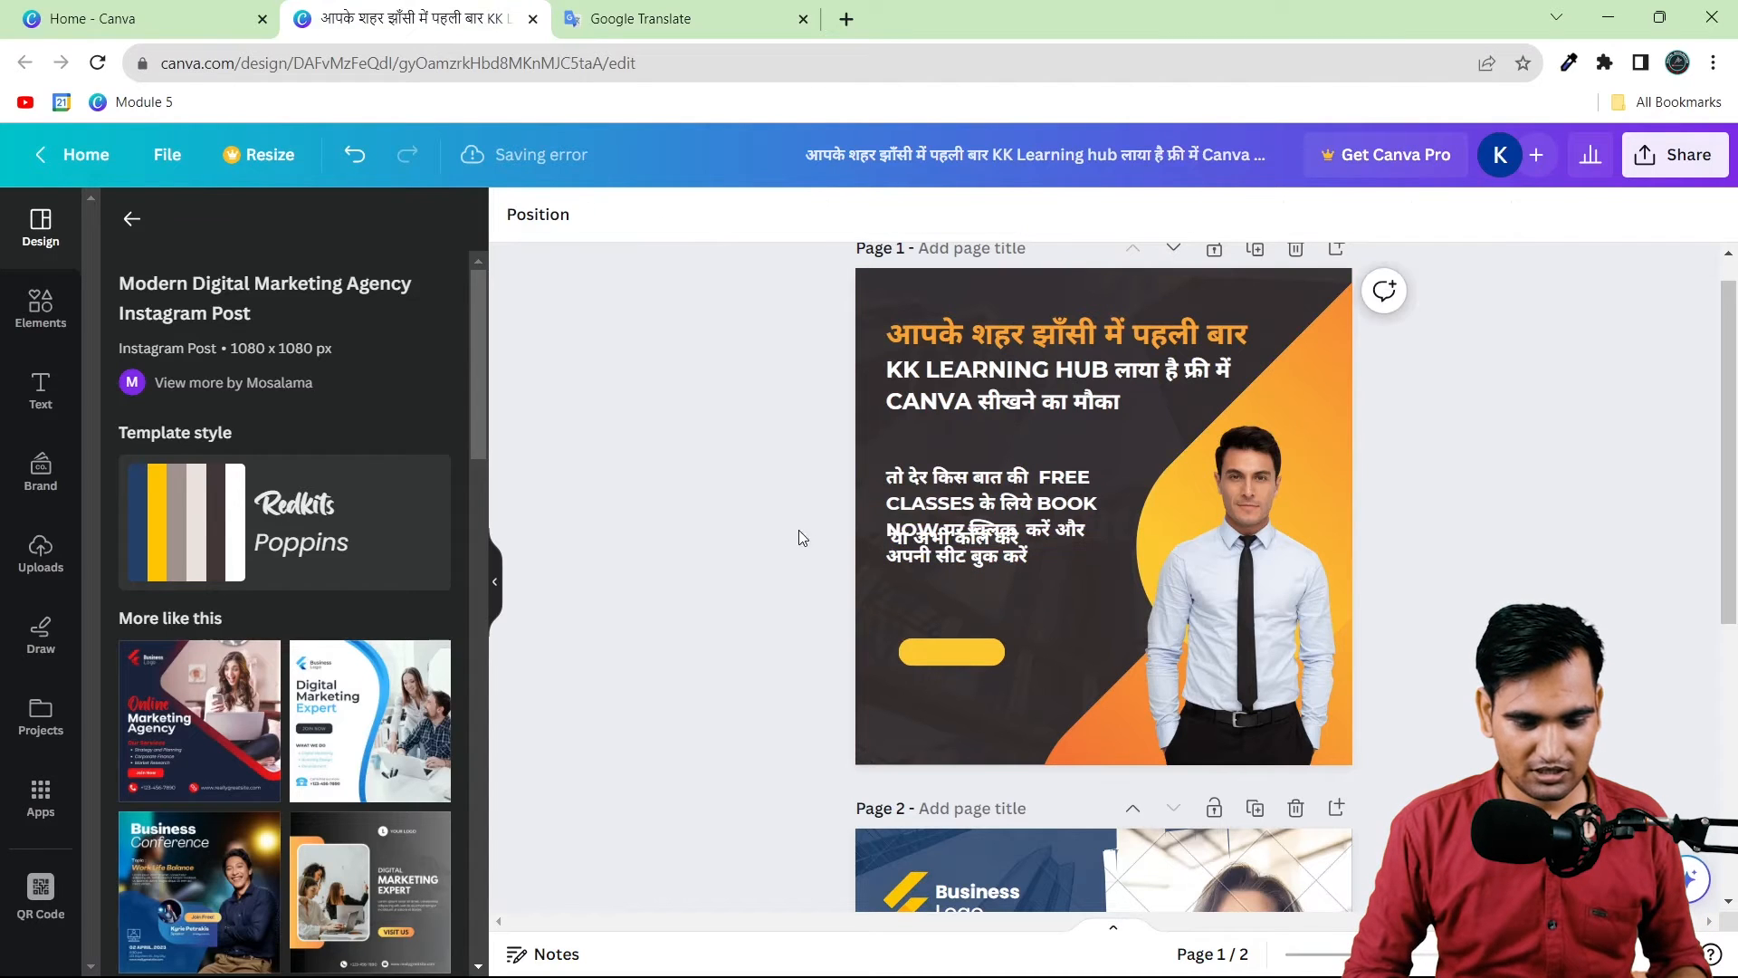
click(1051, 543)
drag(1051, 543, 1051, 627)
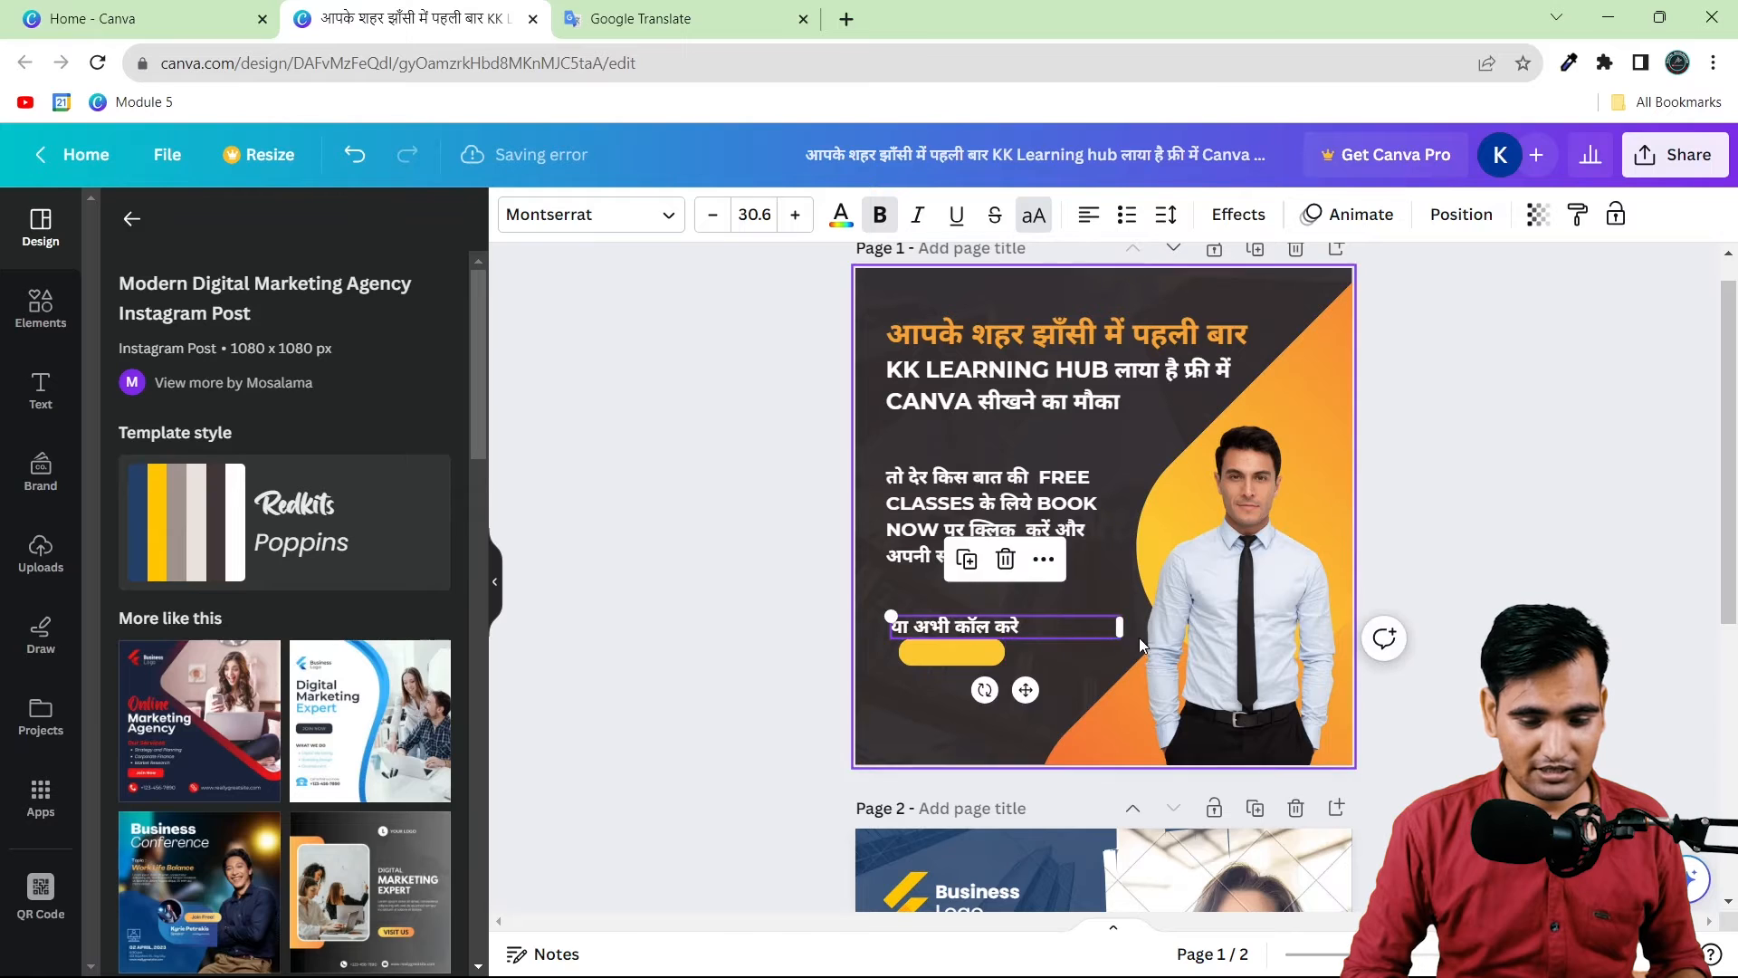
Step: Enlarge the yellow rounded shape and scale the "या अभी कॉल करे" line up to font size 43.7
click(952, 652)
click(952, 652)
drag(952, 652, 1046, 688)
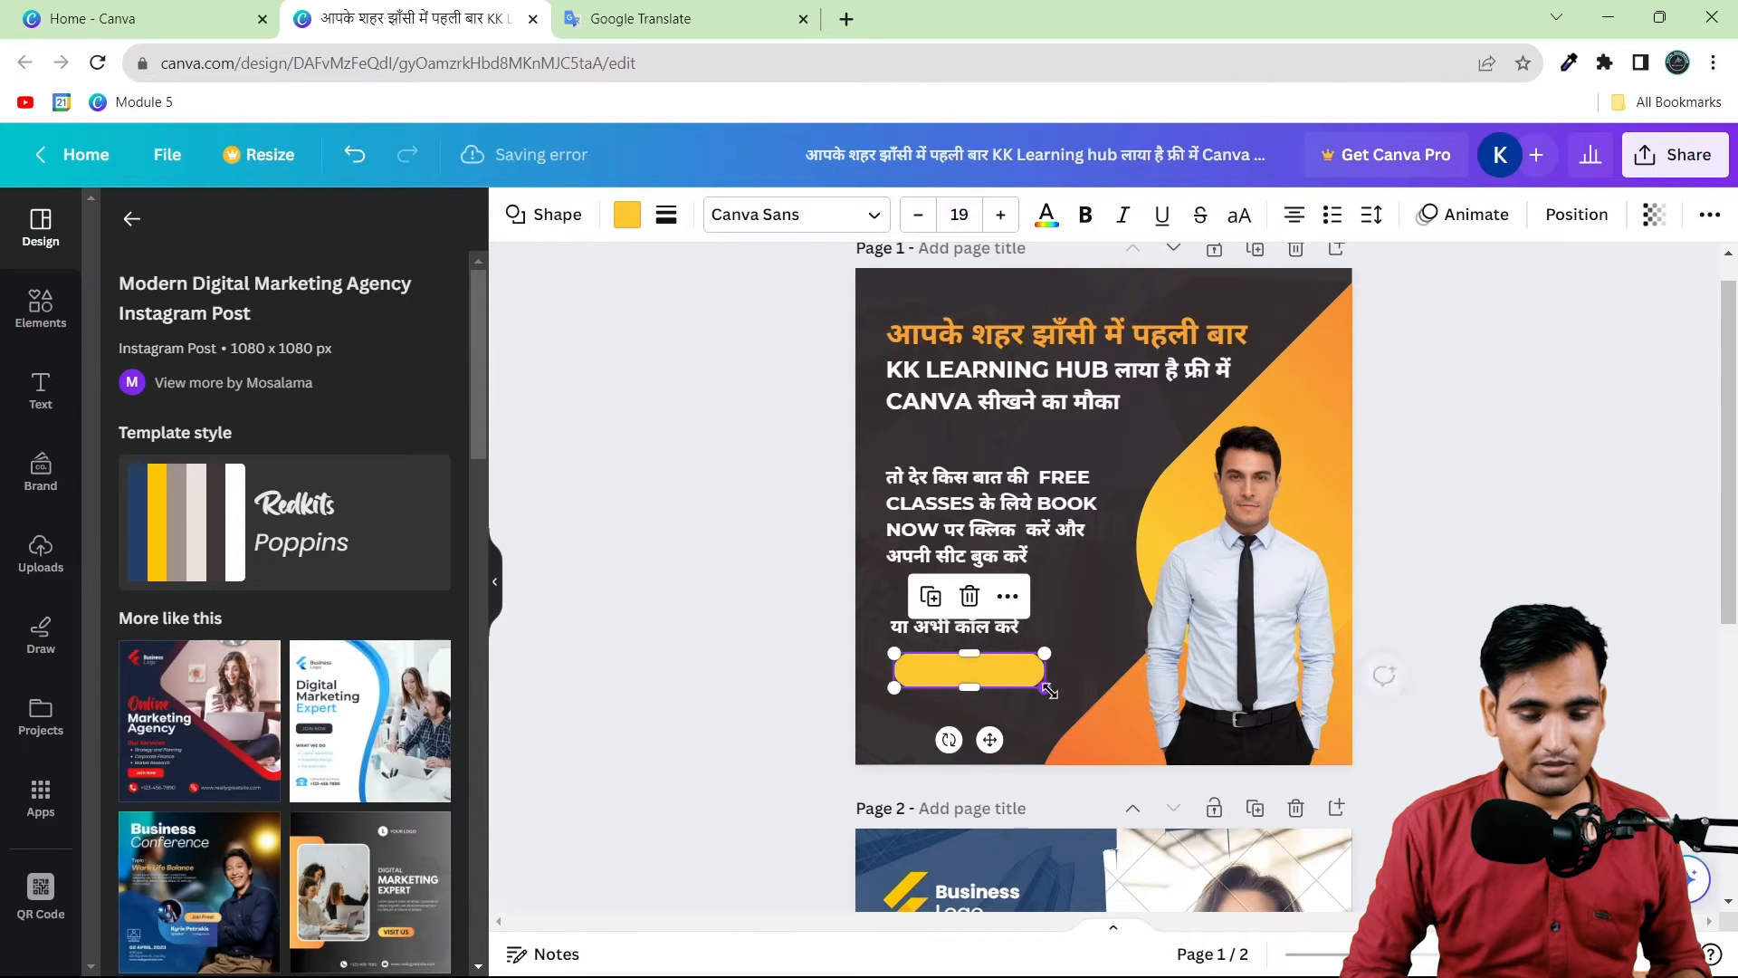
click(1011, 634)
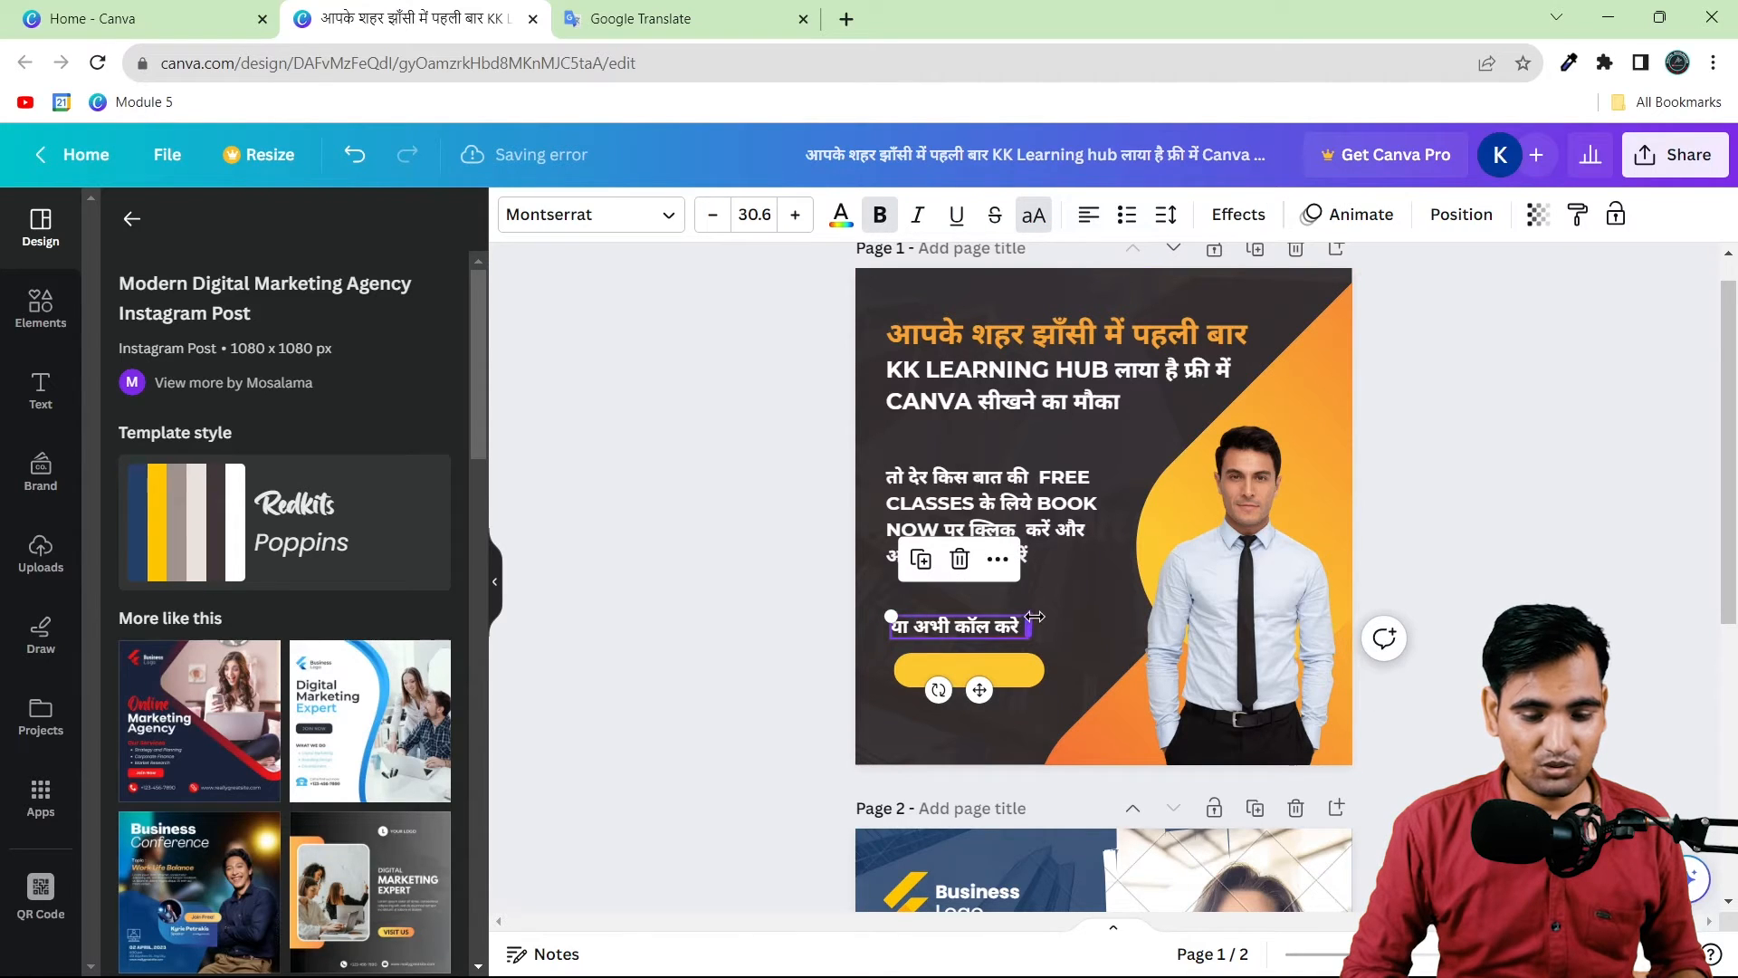
drag(1034, 612, 1096, 586)
click(779, 464)
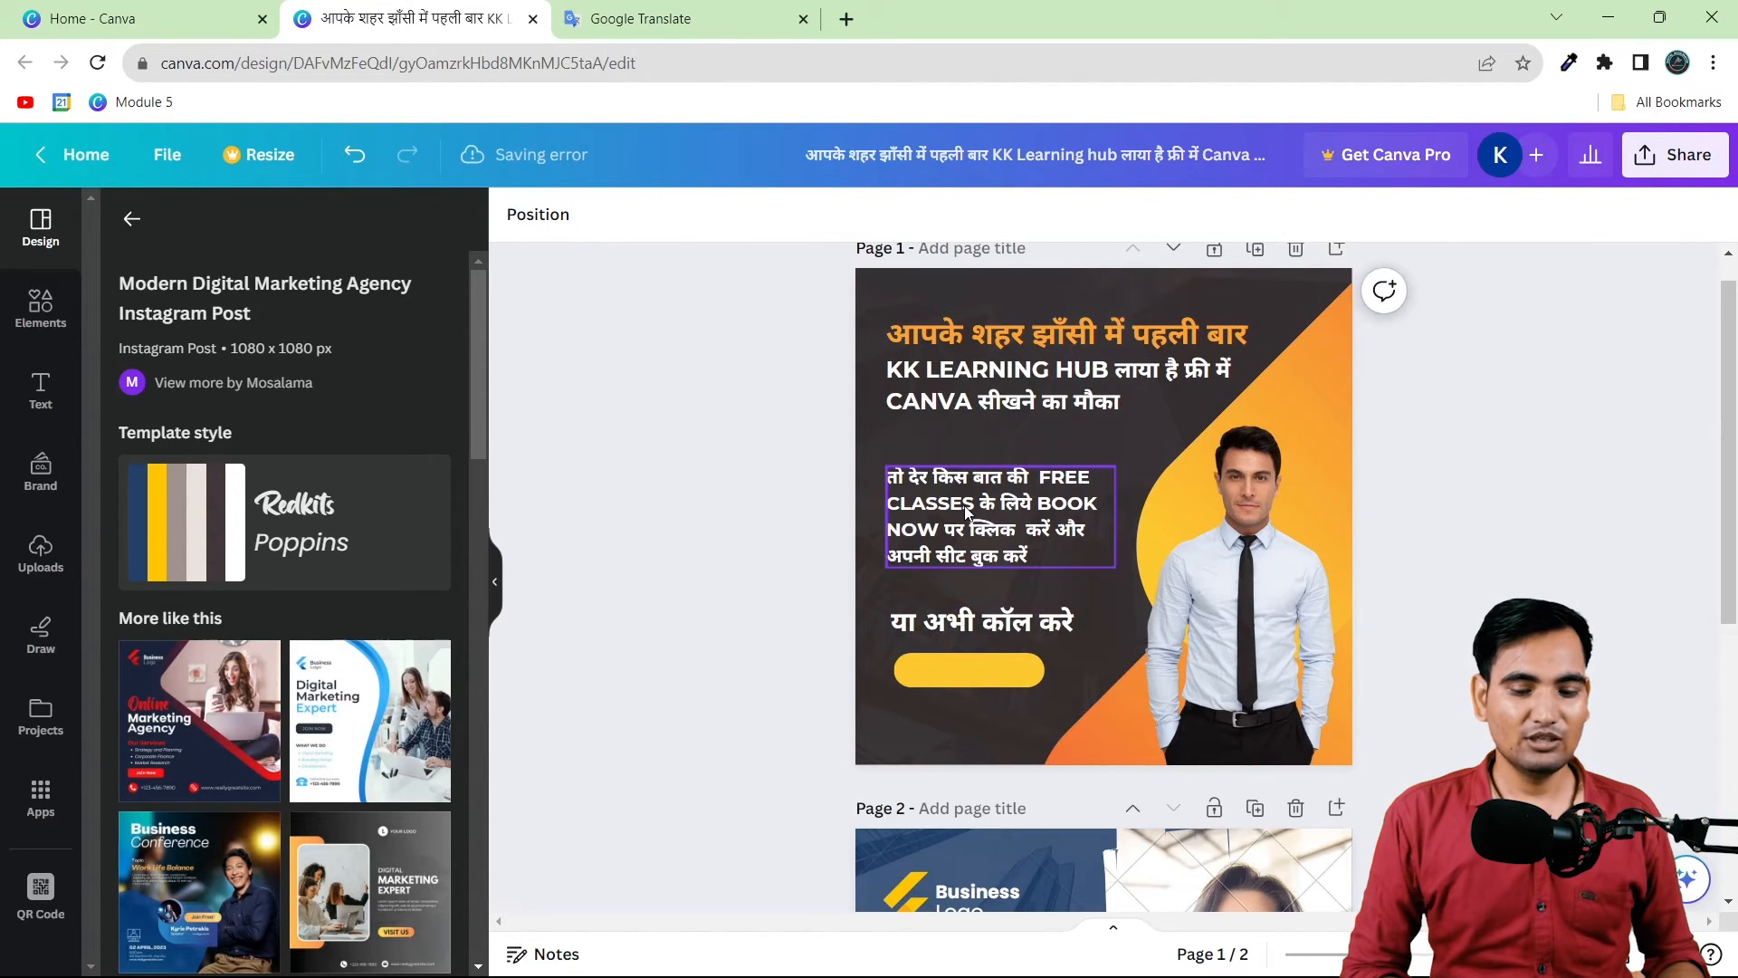
Step: Widen the Free Classes paragraph's text box slightly while keeping its four lines
click(1071, 519)
mouse_move(1111, 516)
mouse_down()
mouse_move(1172, 514)
mouse_move(1135, 514)
mouse_up()
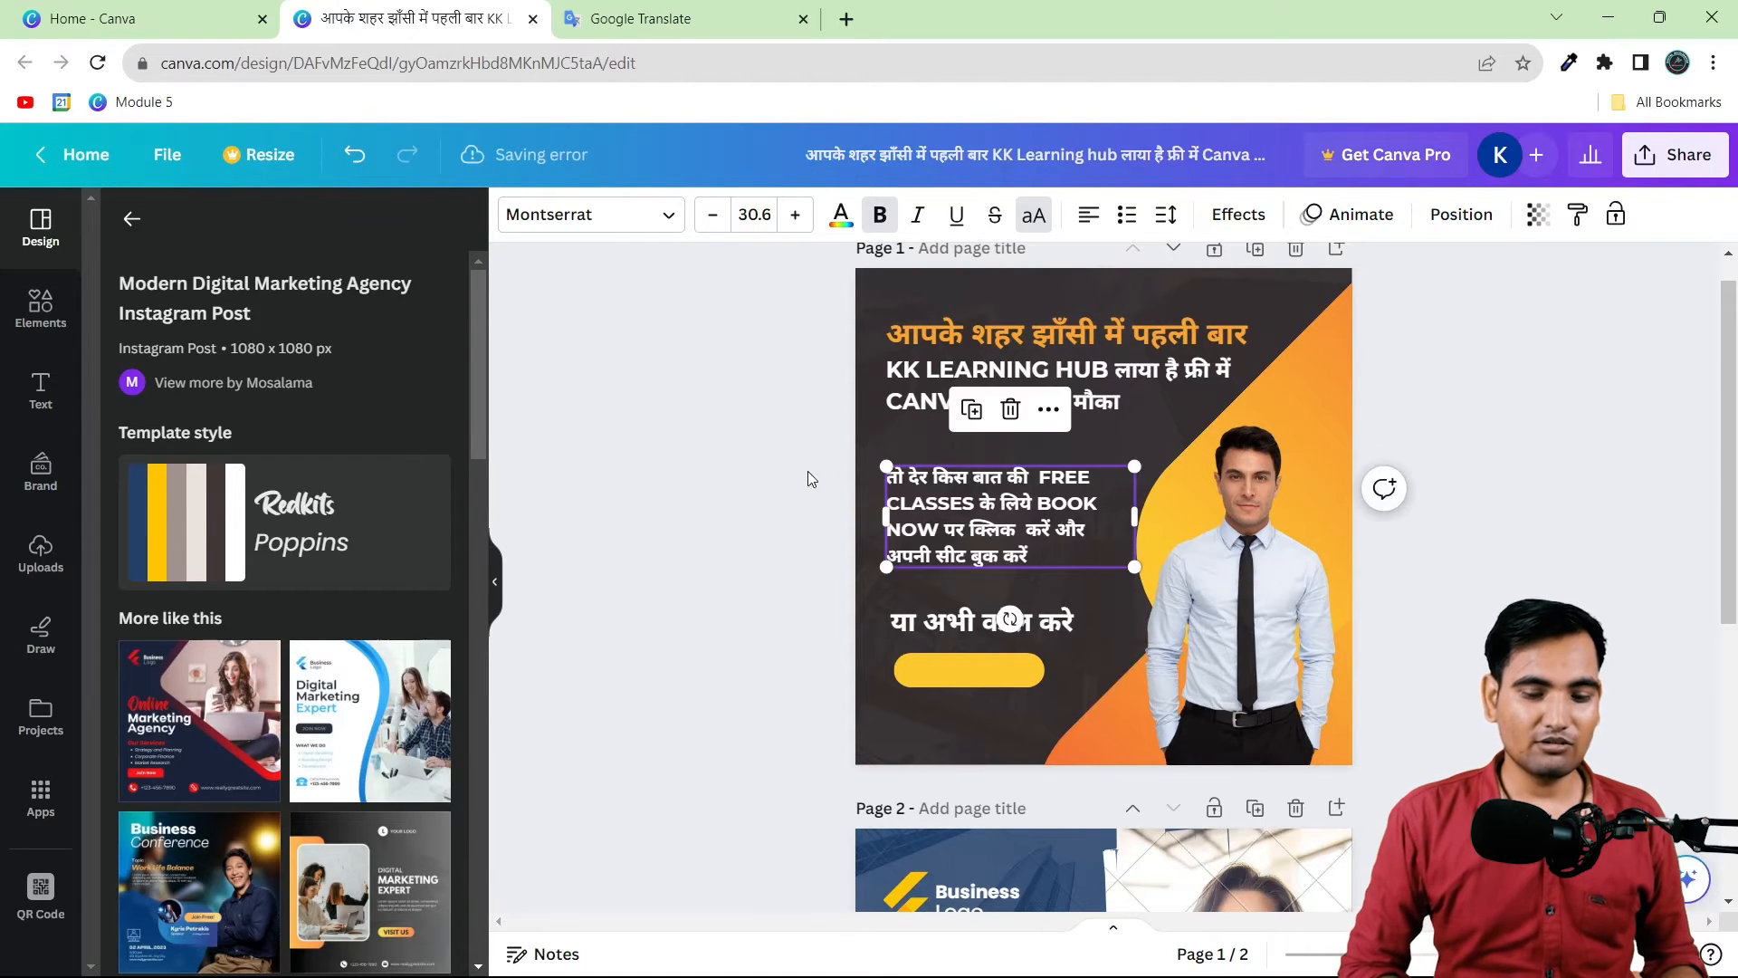
click(776, 472)
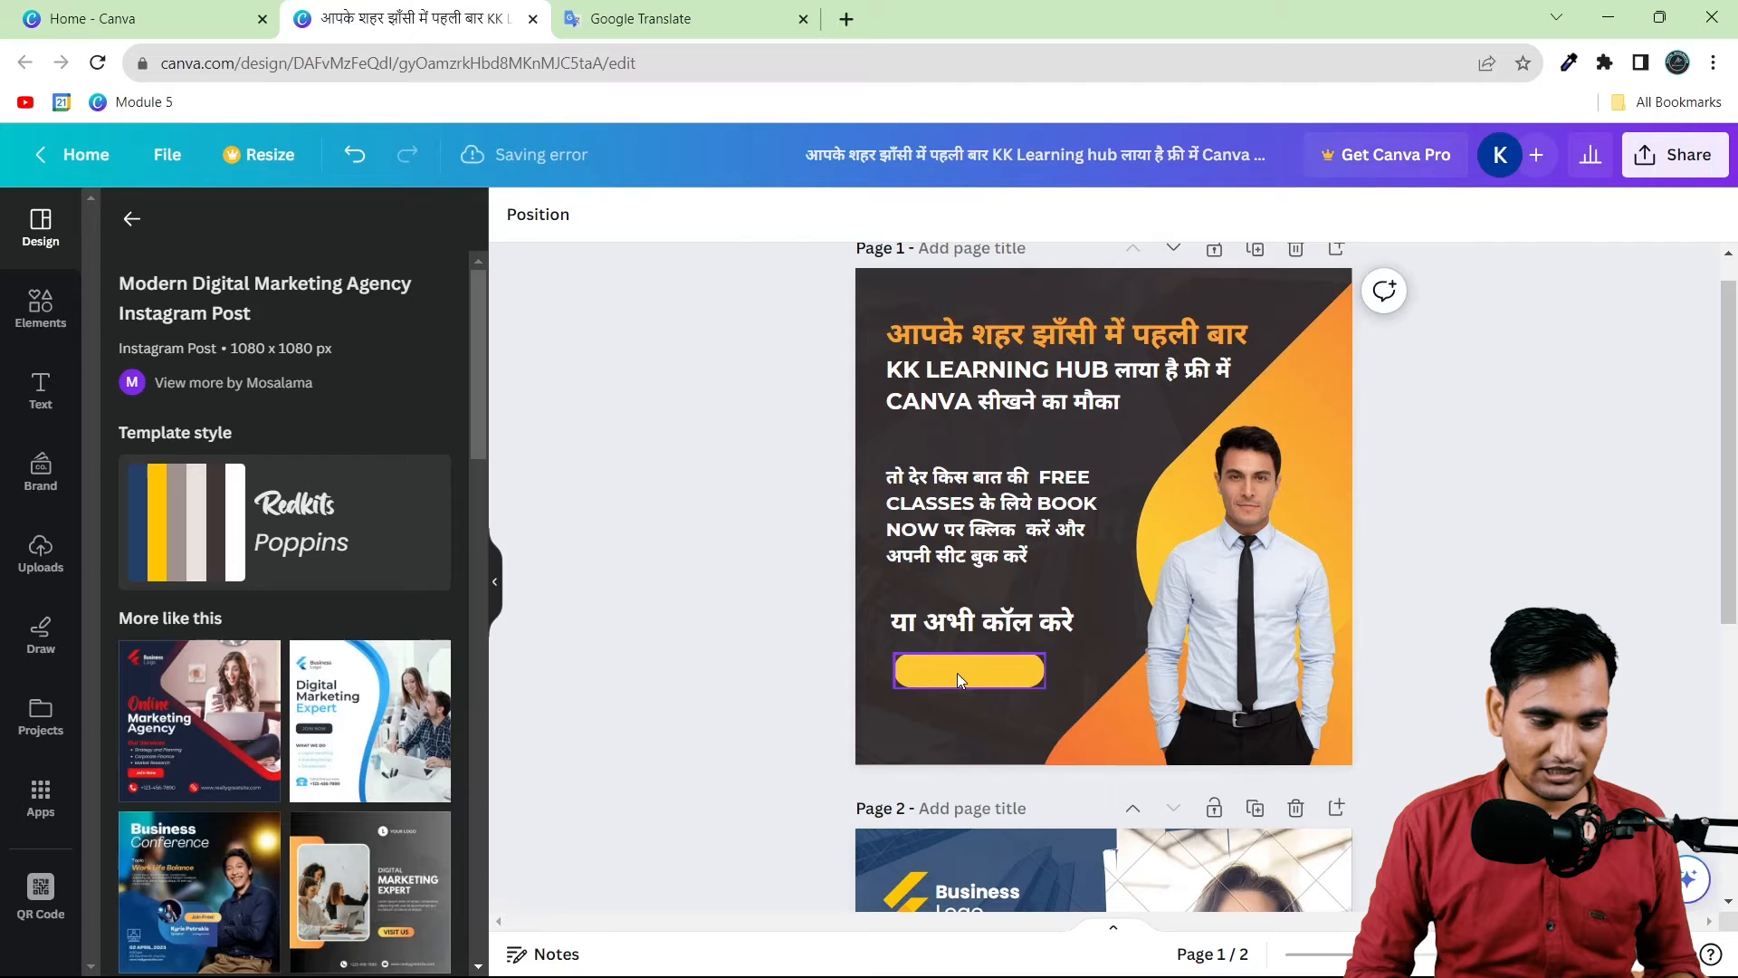
Step: Duplicate the "या अभी कॉल करे" line onto the yellow shape and replace the copy's text with the contact phone number
click(964, 621)
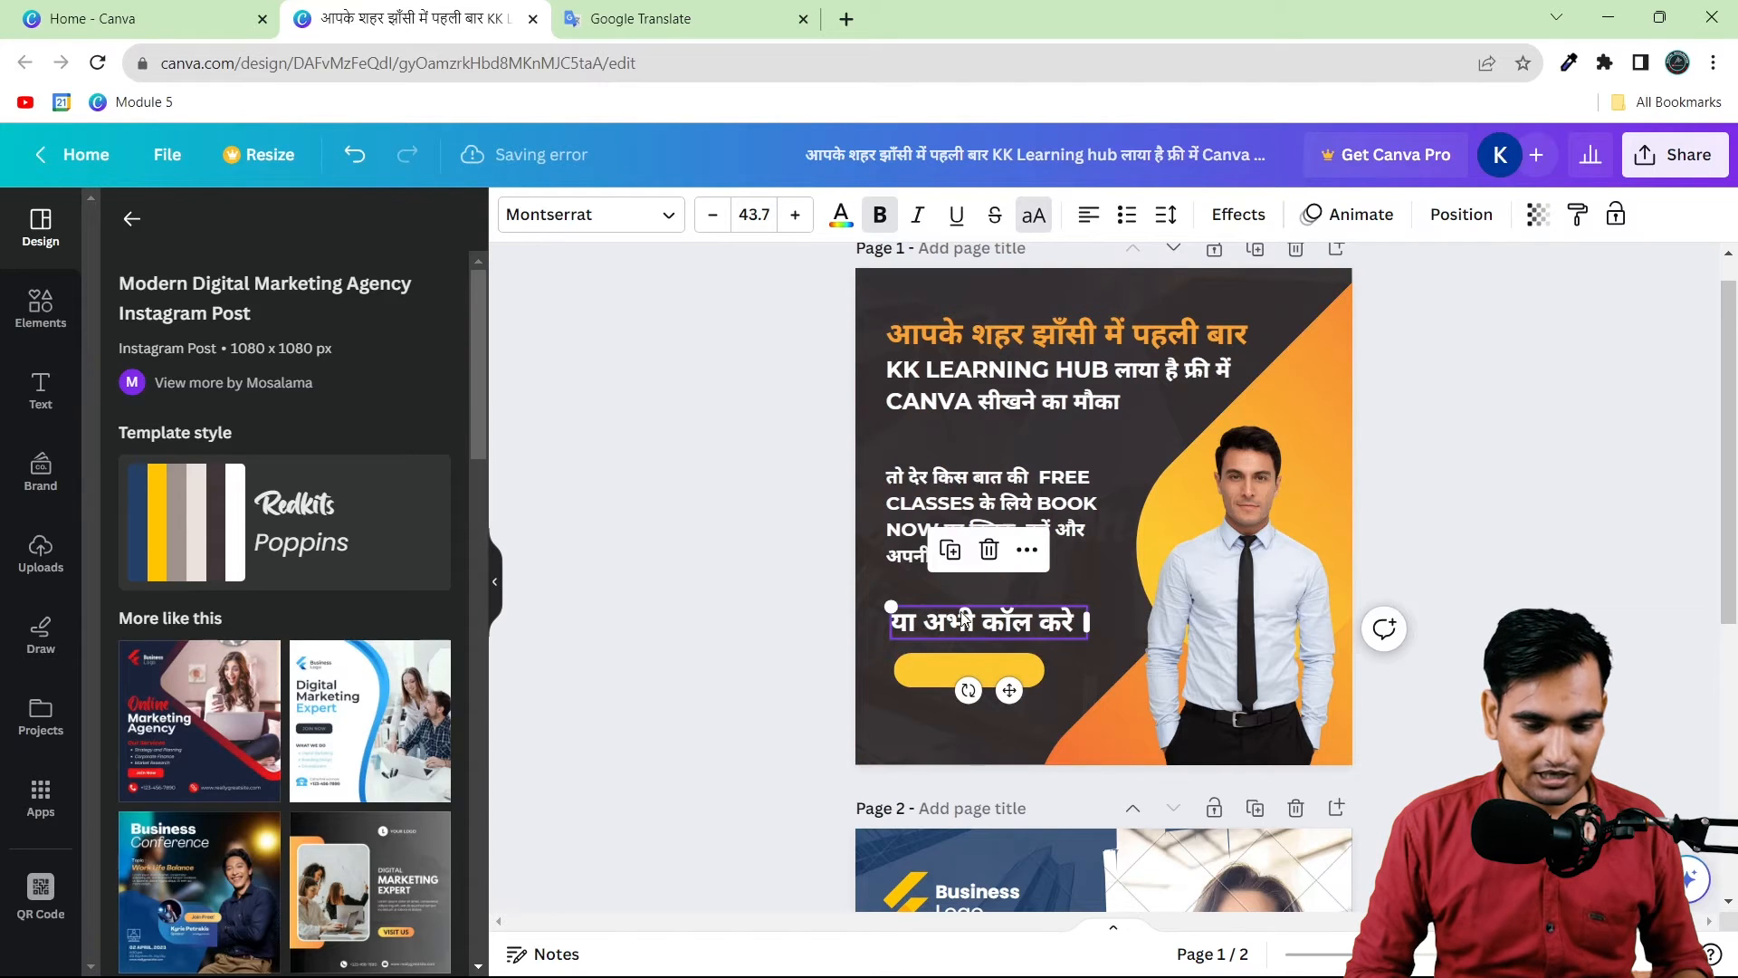
click(952, 553)
drag(974, 633, 970, 673)
double_click(969, 671)
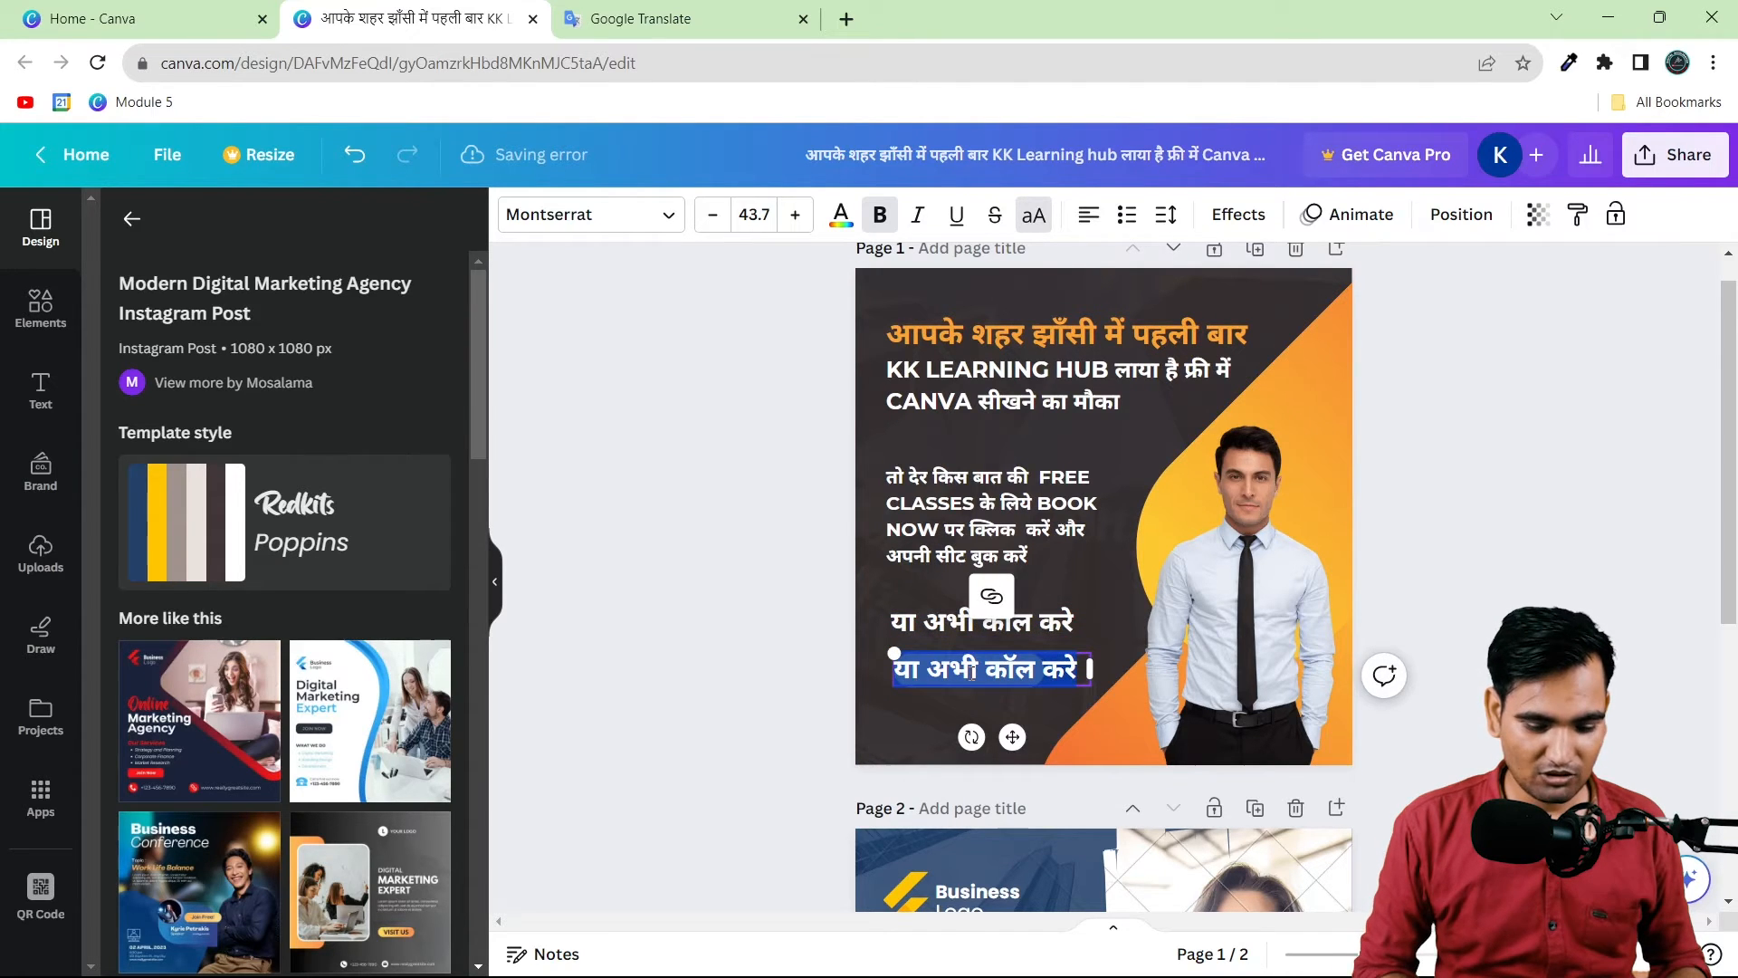
text(9876)
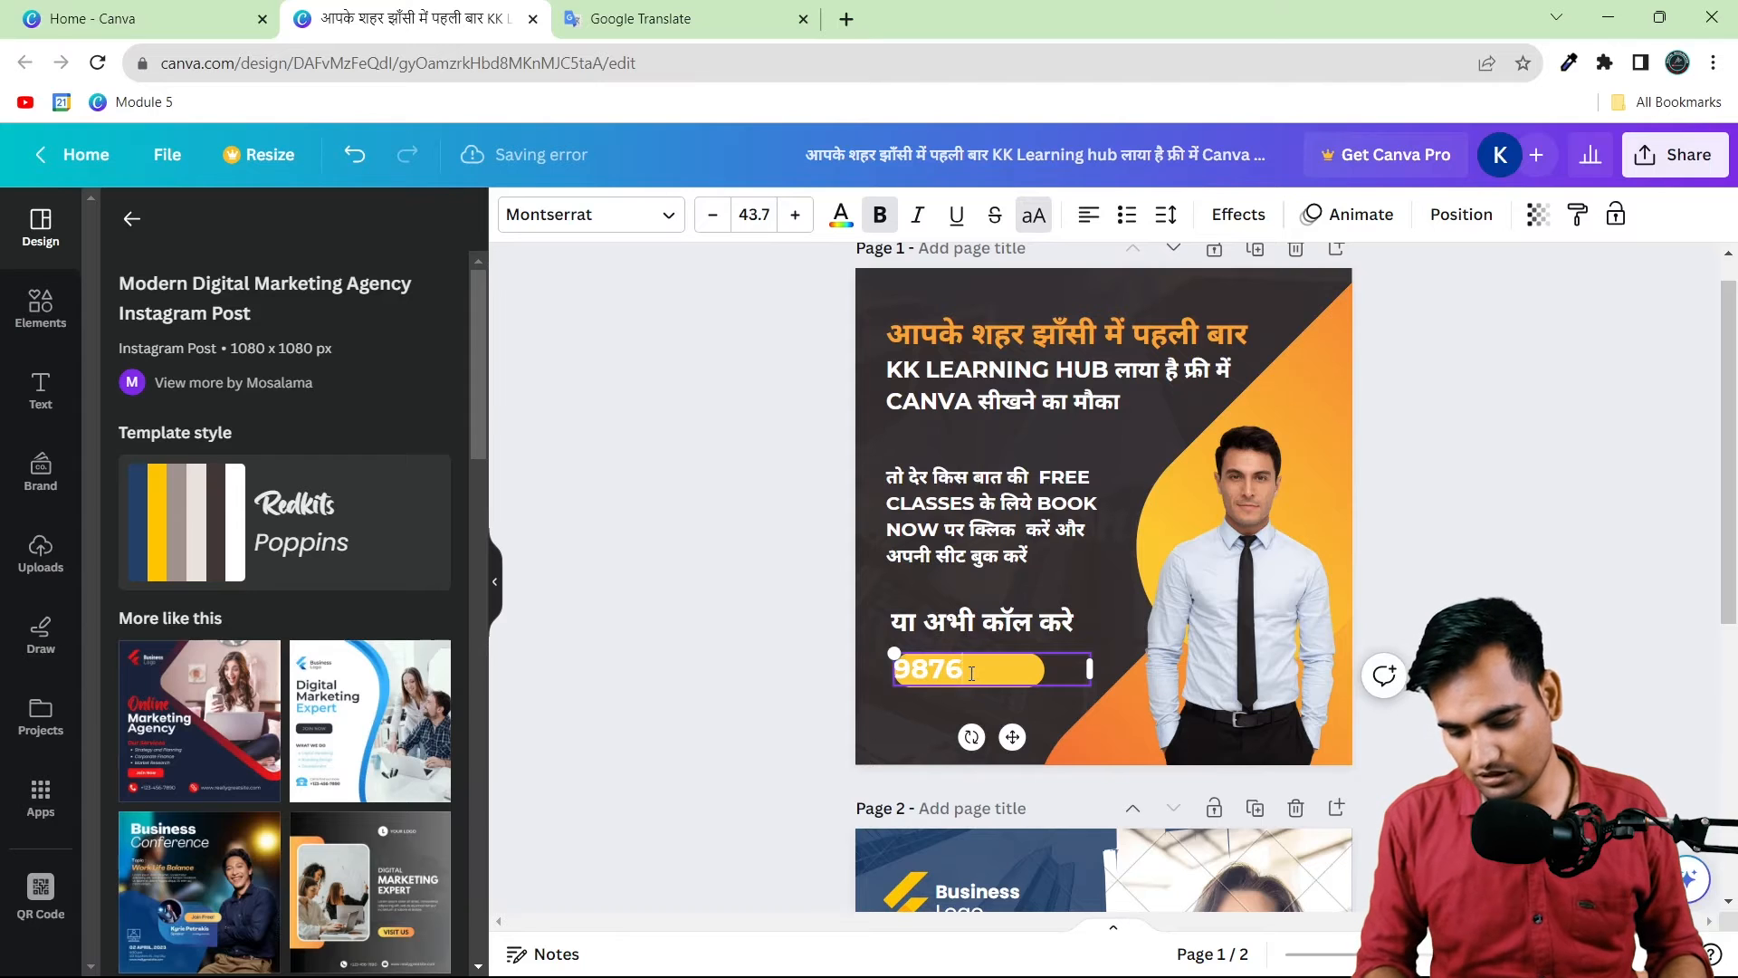
text(54321)
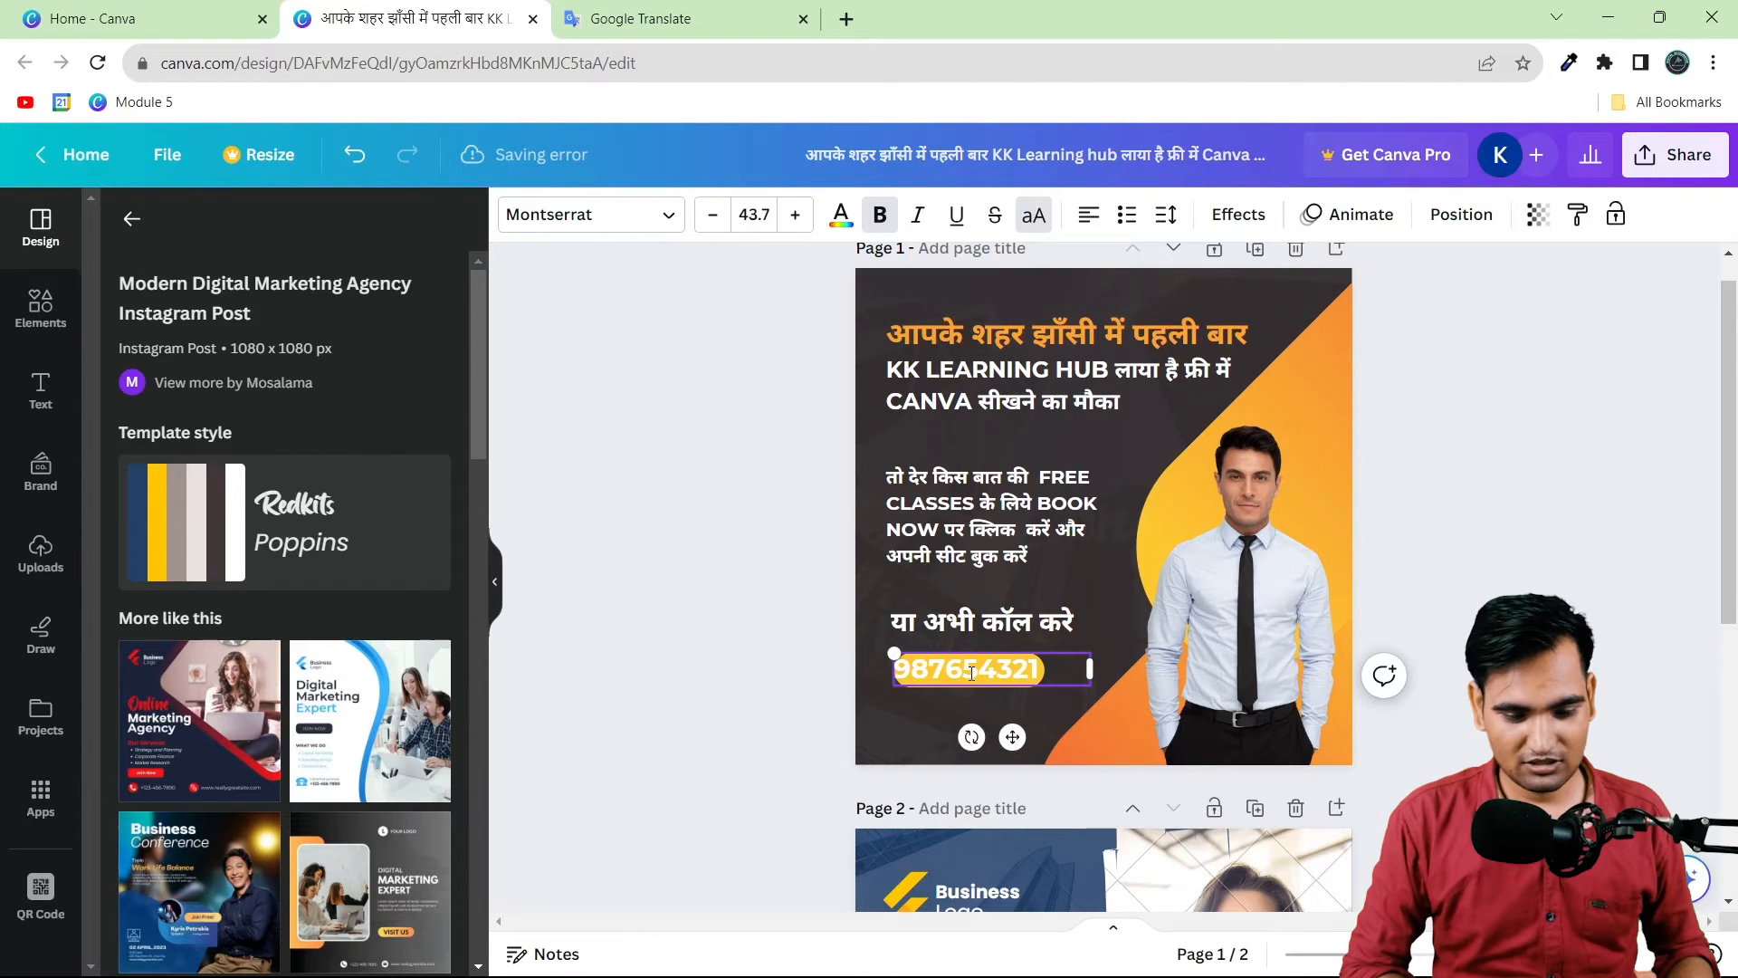
Step: Reduce the phone number's font size on the yellow shape to 37.7
key(ctrl+a)
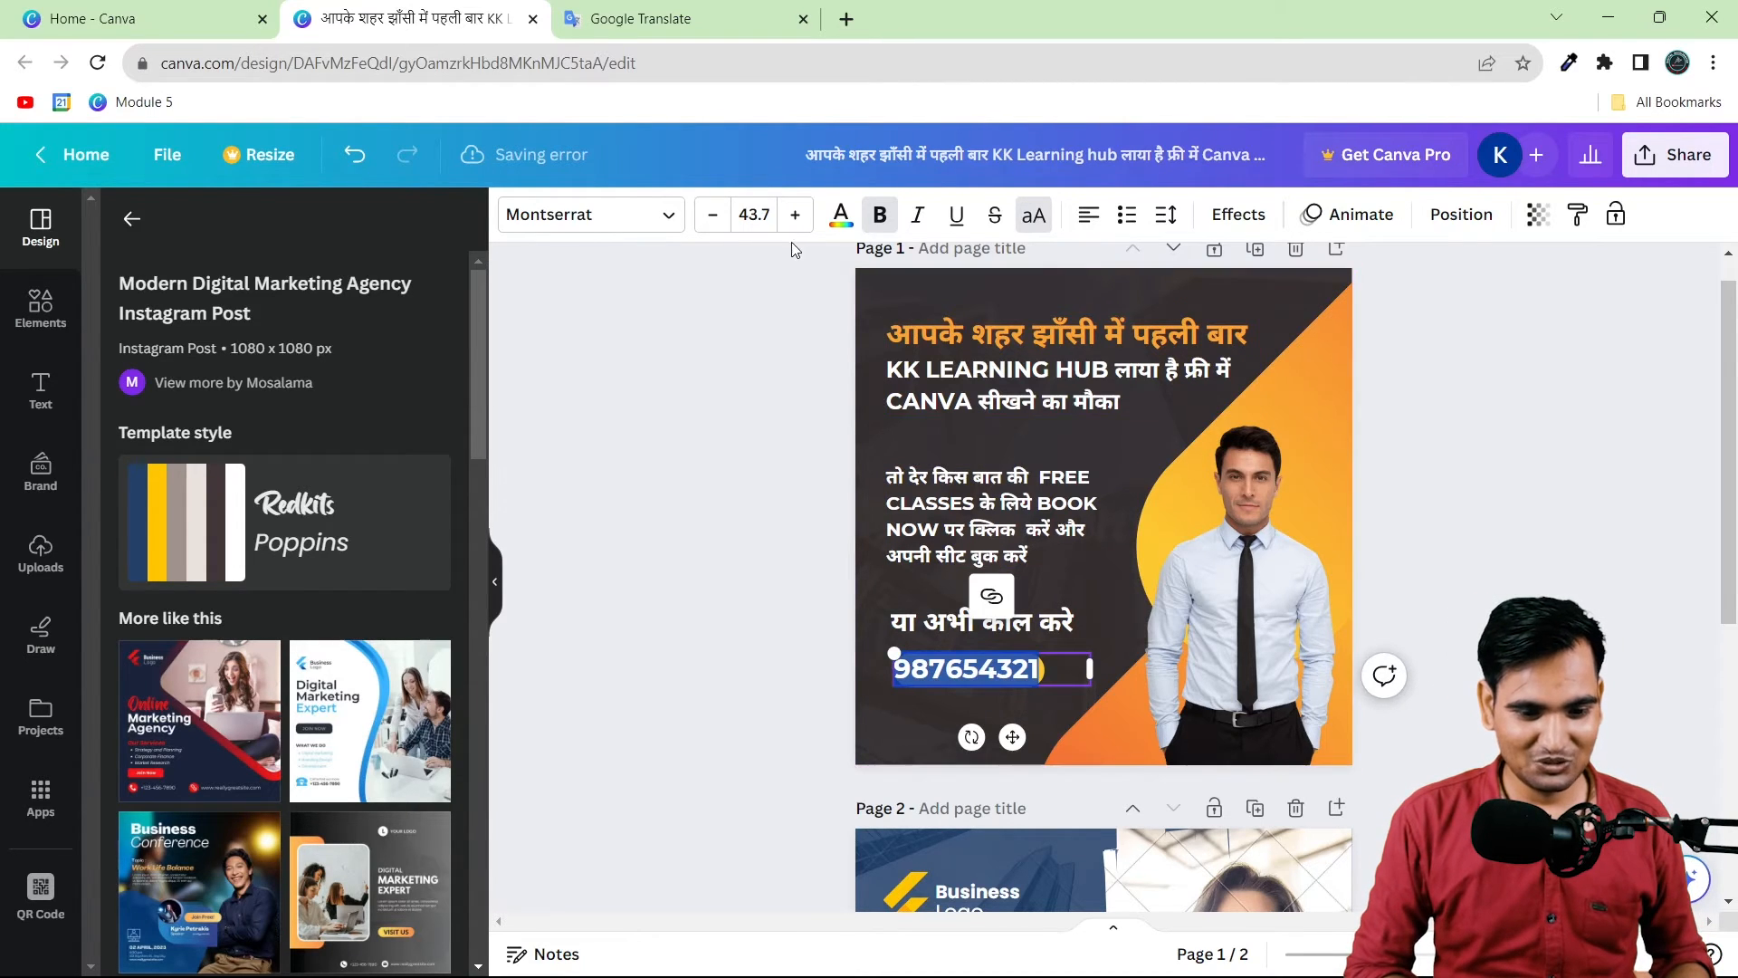
click(712, 215)
click(713, 214)
click(712, 215)
click(713, 215)
click(713, 215)
click(712, 215)
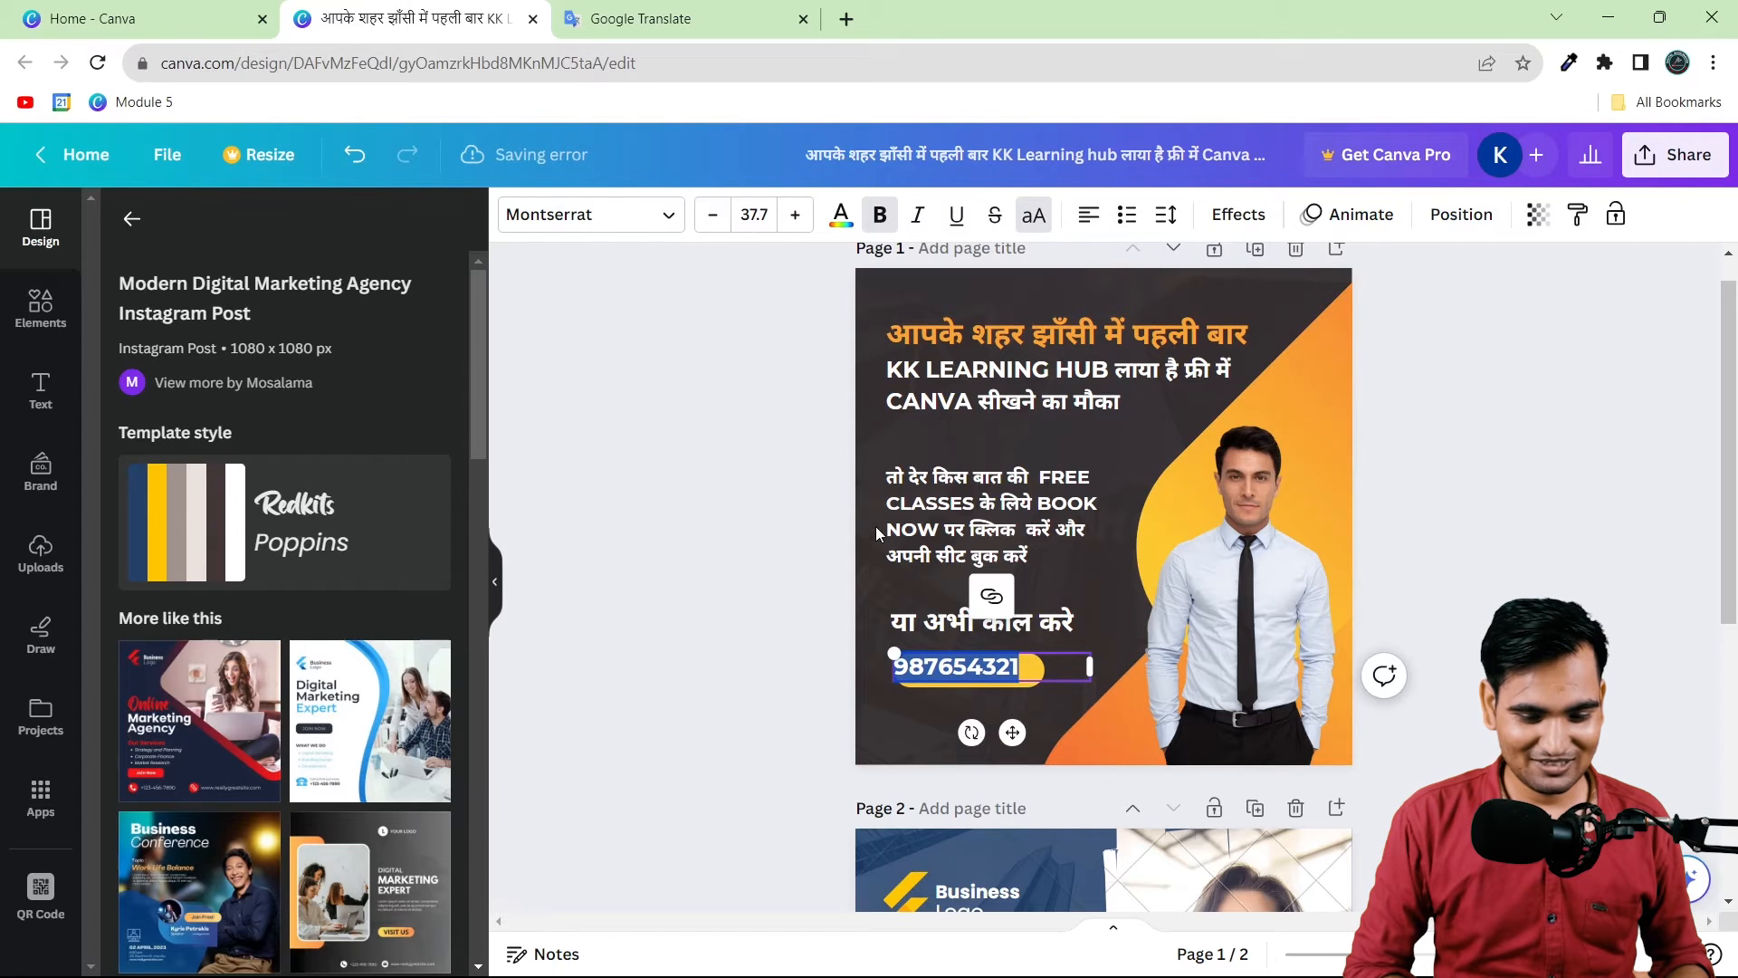
Step: Center the phone number on the yellow shape and narrow its text box to fit the digits
click(1045, 706)
click(1012, 670)
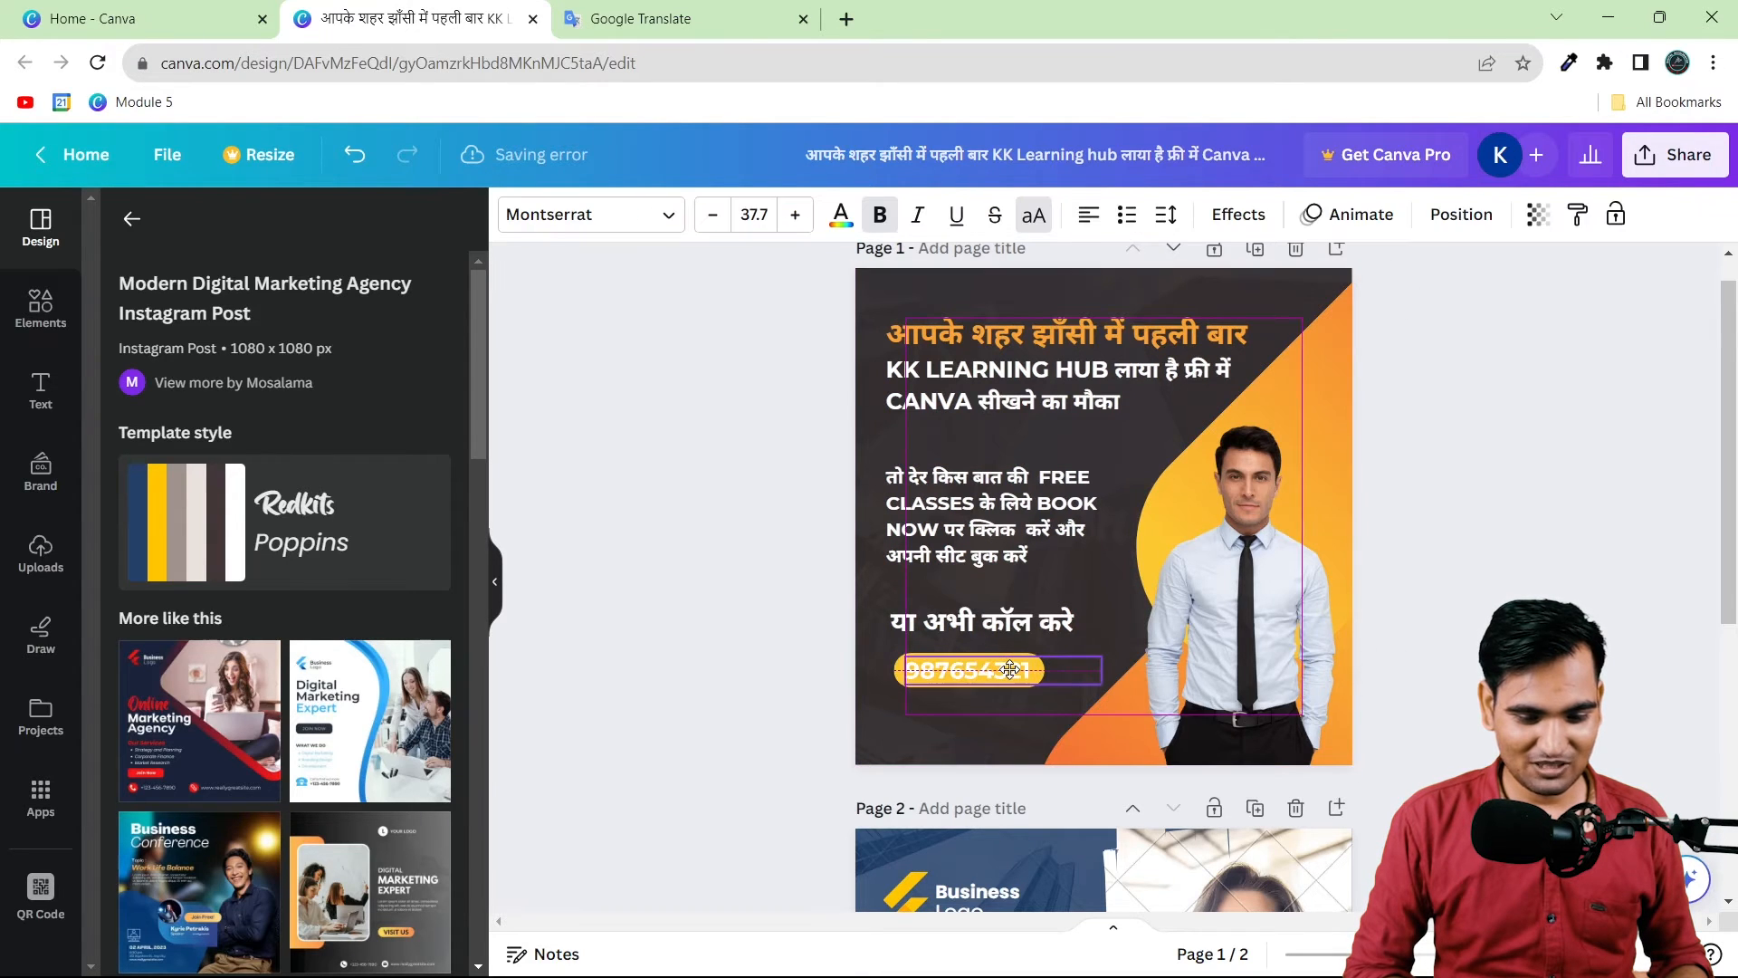
drag(1103, 667, 1037, 670)
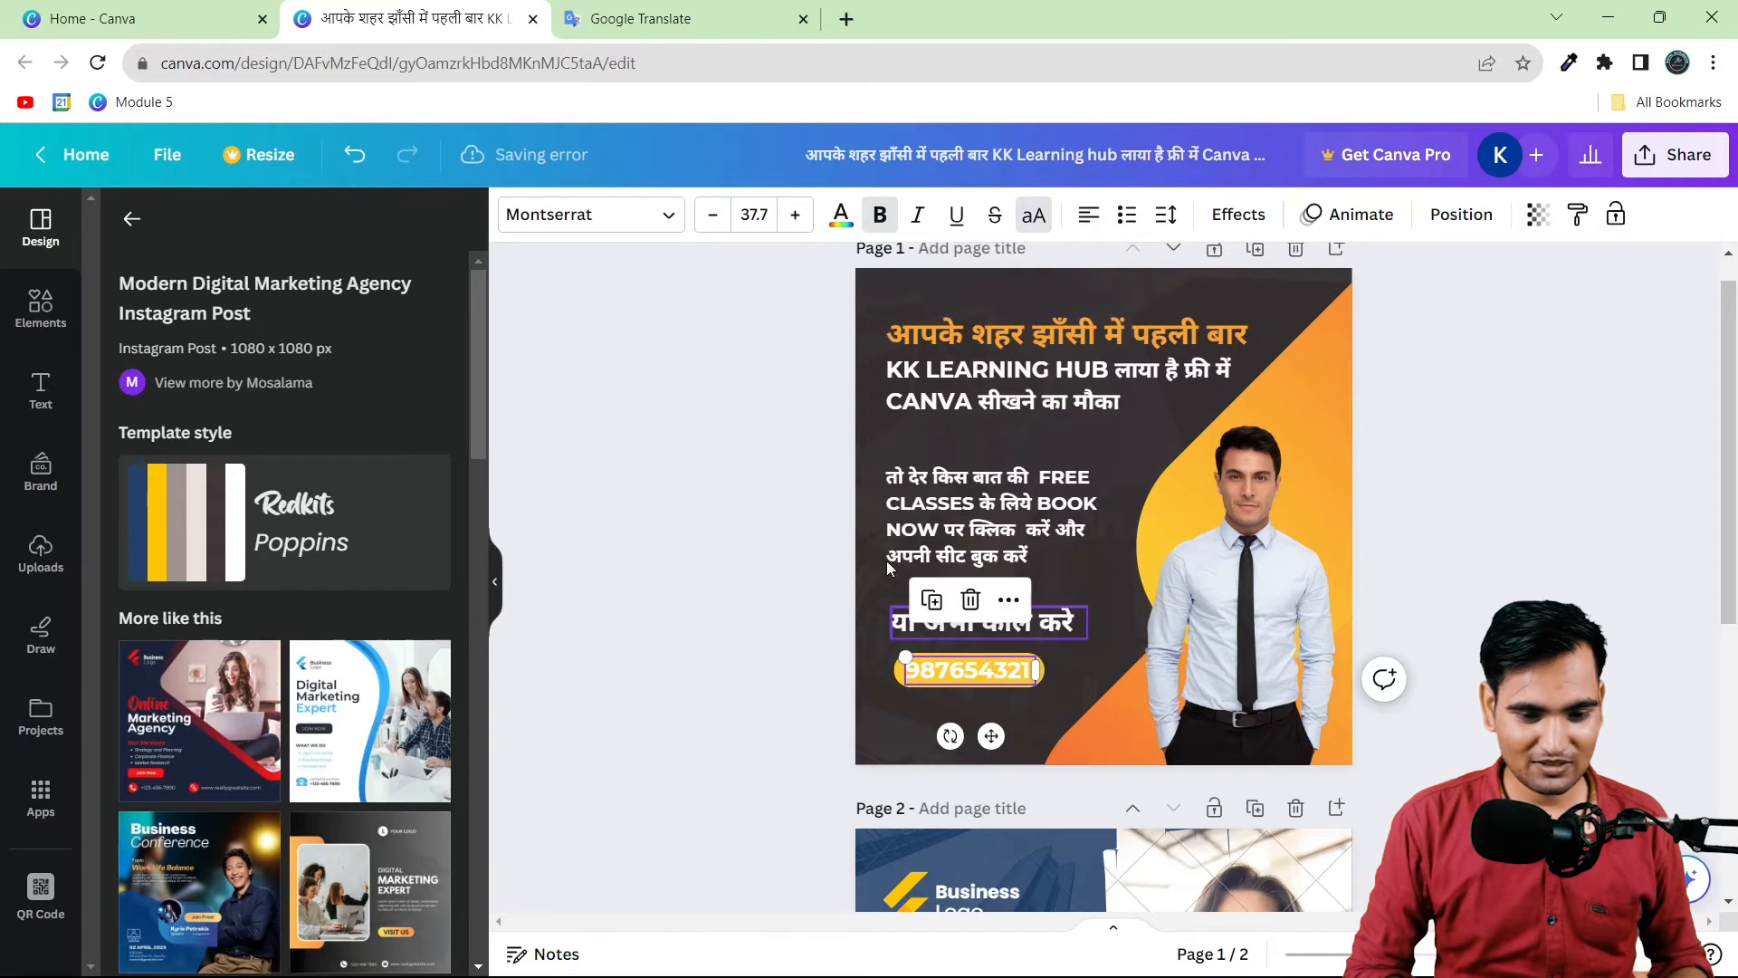
Step: Recolor the phone number dark grey #373336 by sampling the ad's dark background
click(841, 217)
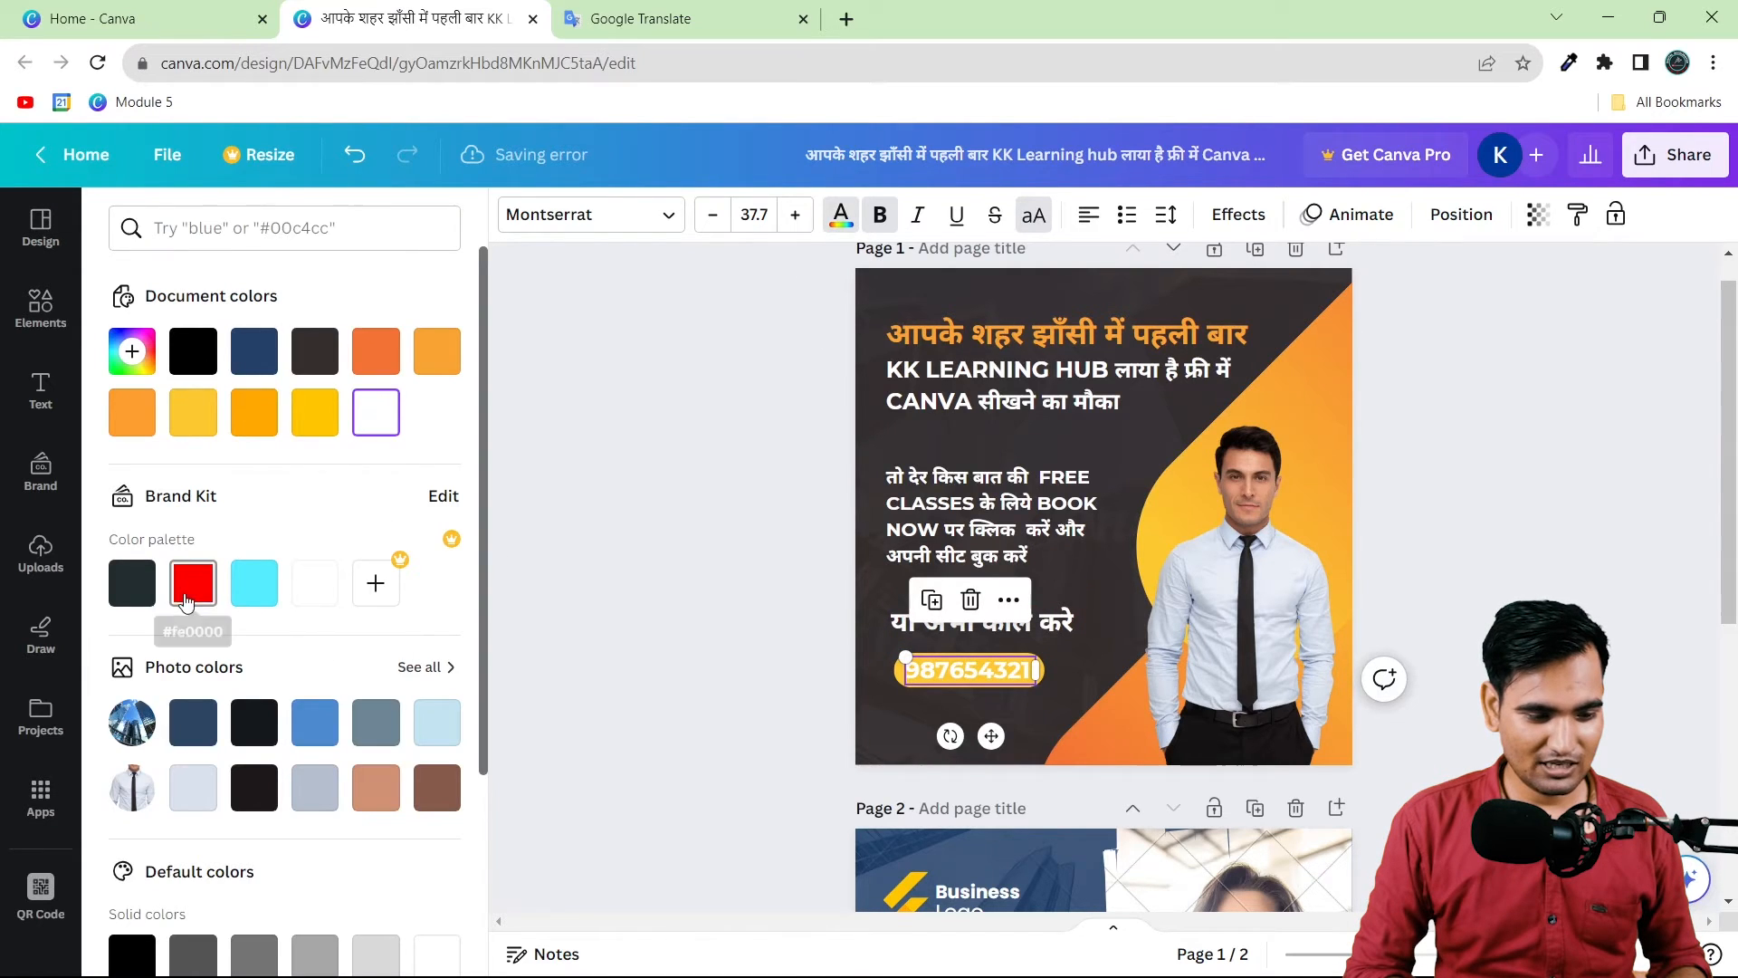
click(161, 358)
click(420, 583)
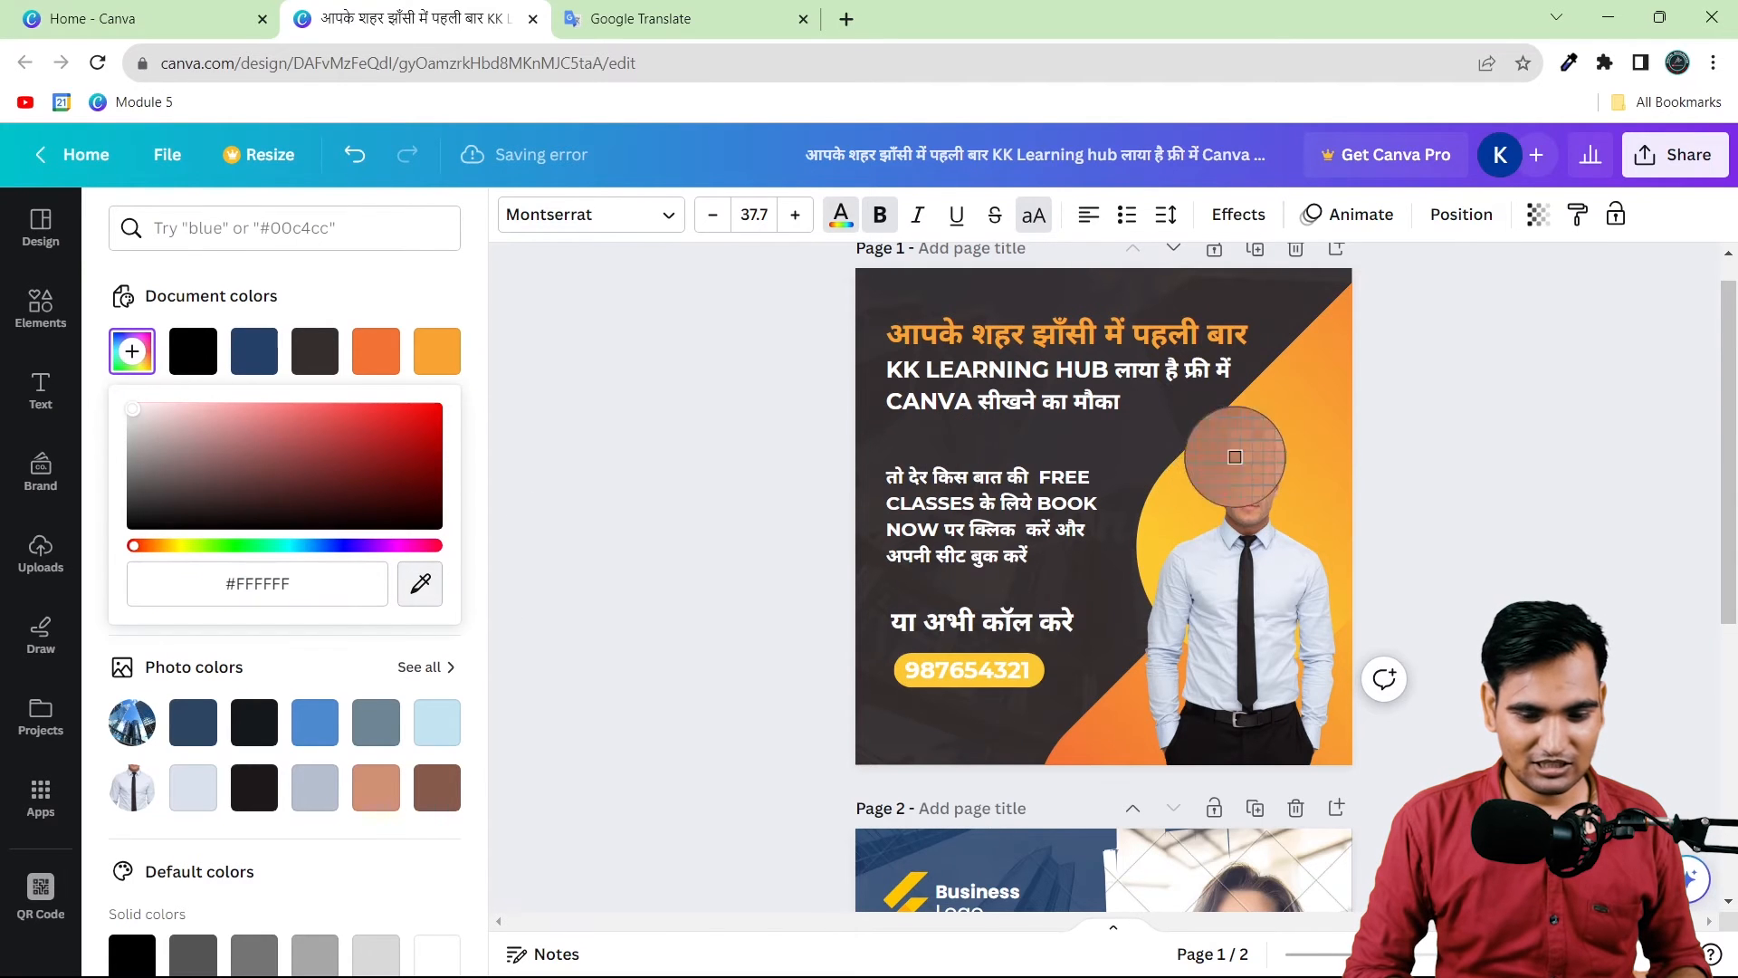
click(1143, 432)
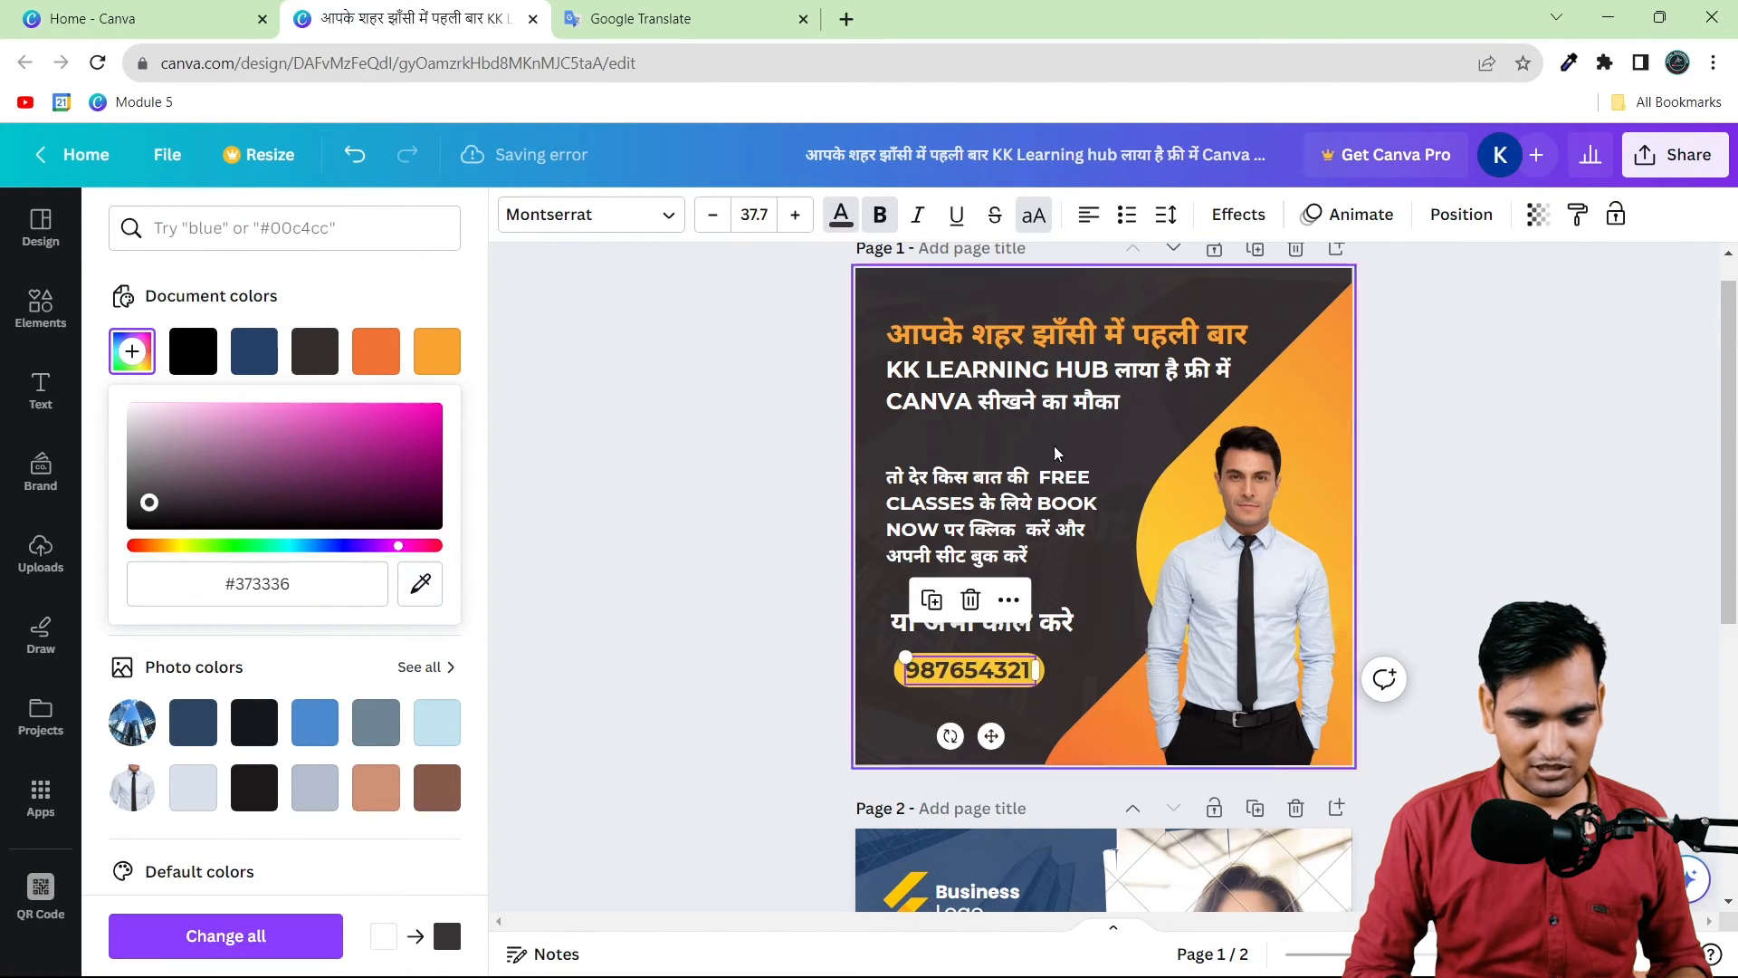
click(811, 550)
click(806, 548)
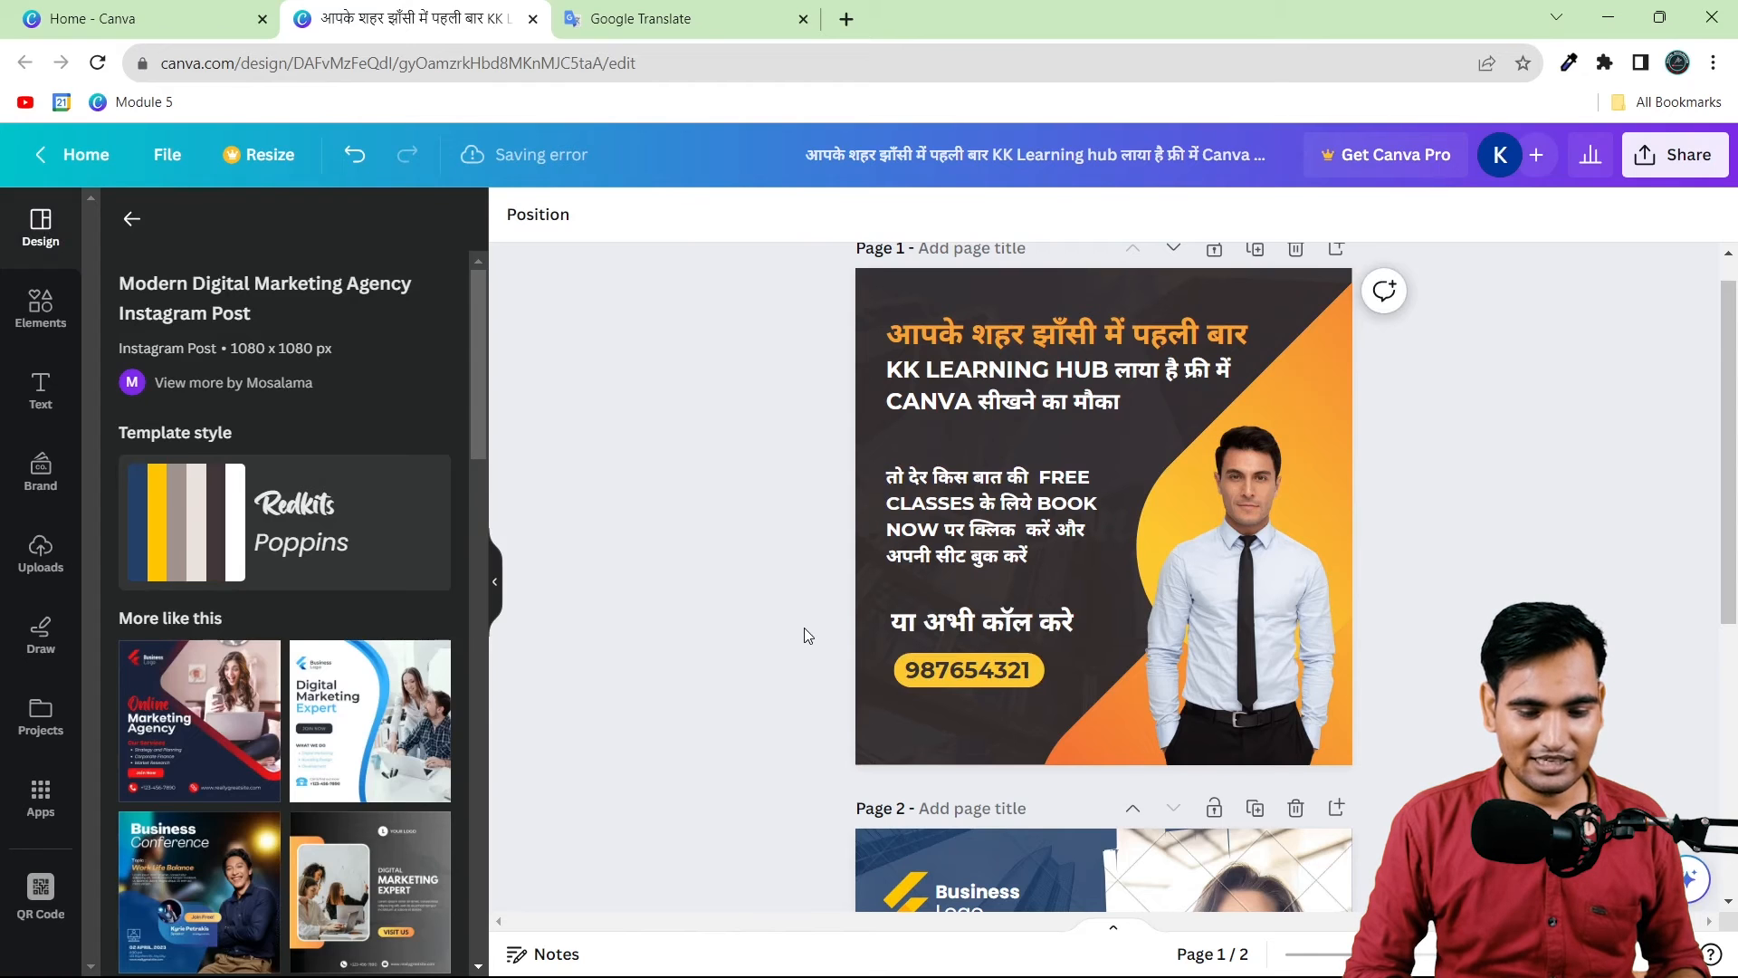
Step: Move the phone number and its yellow shape together up beneath the "या अभी कॉल करे" line, aligned with its start
click(943, 681)
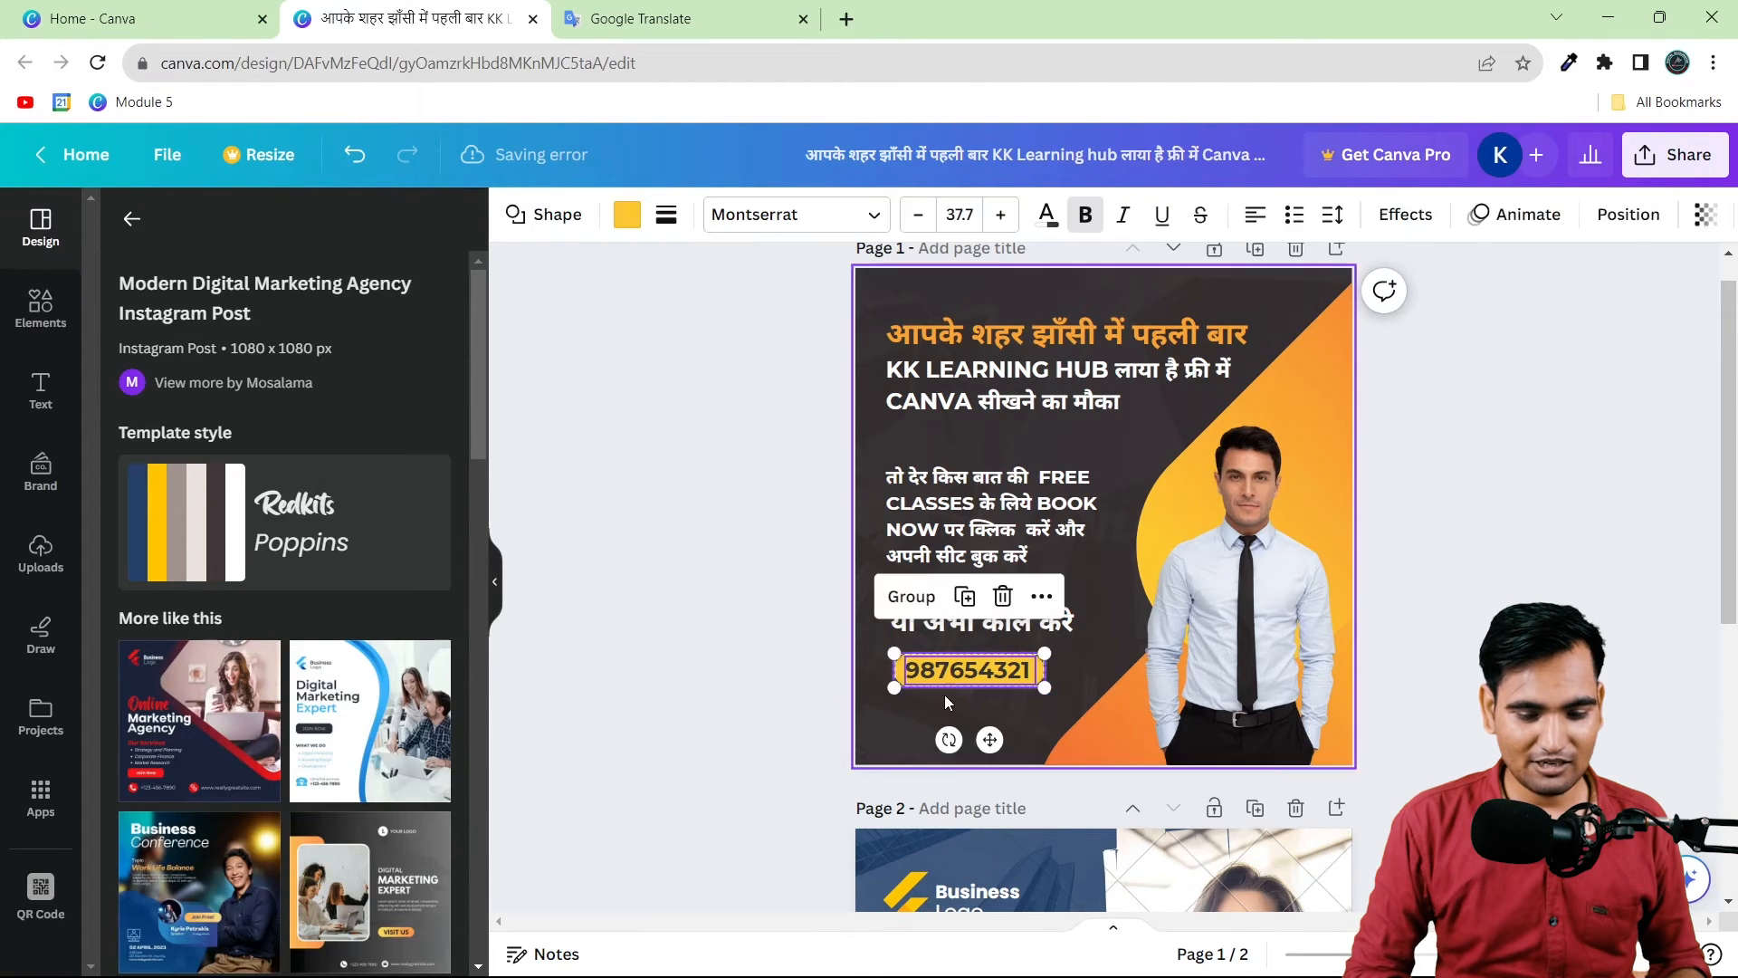
click(943, 669)
key(Escape)
click(733, 399)
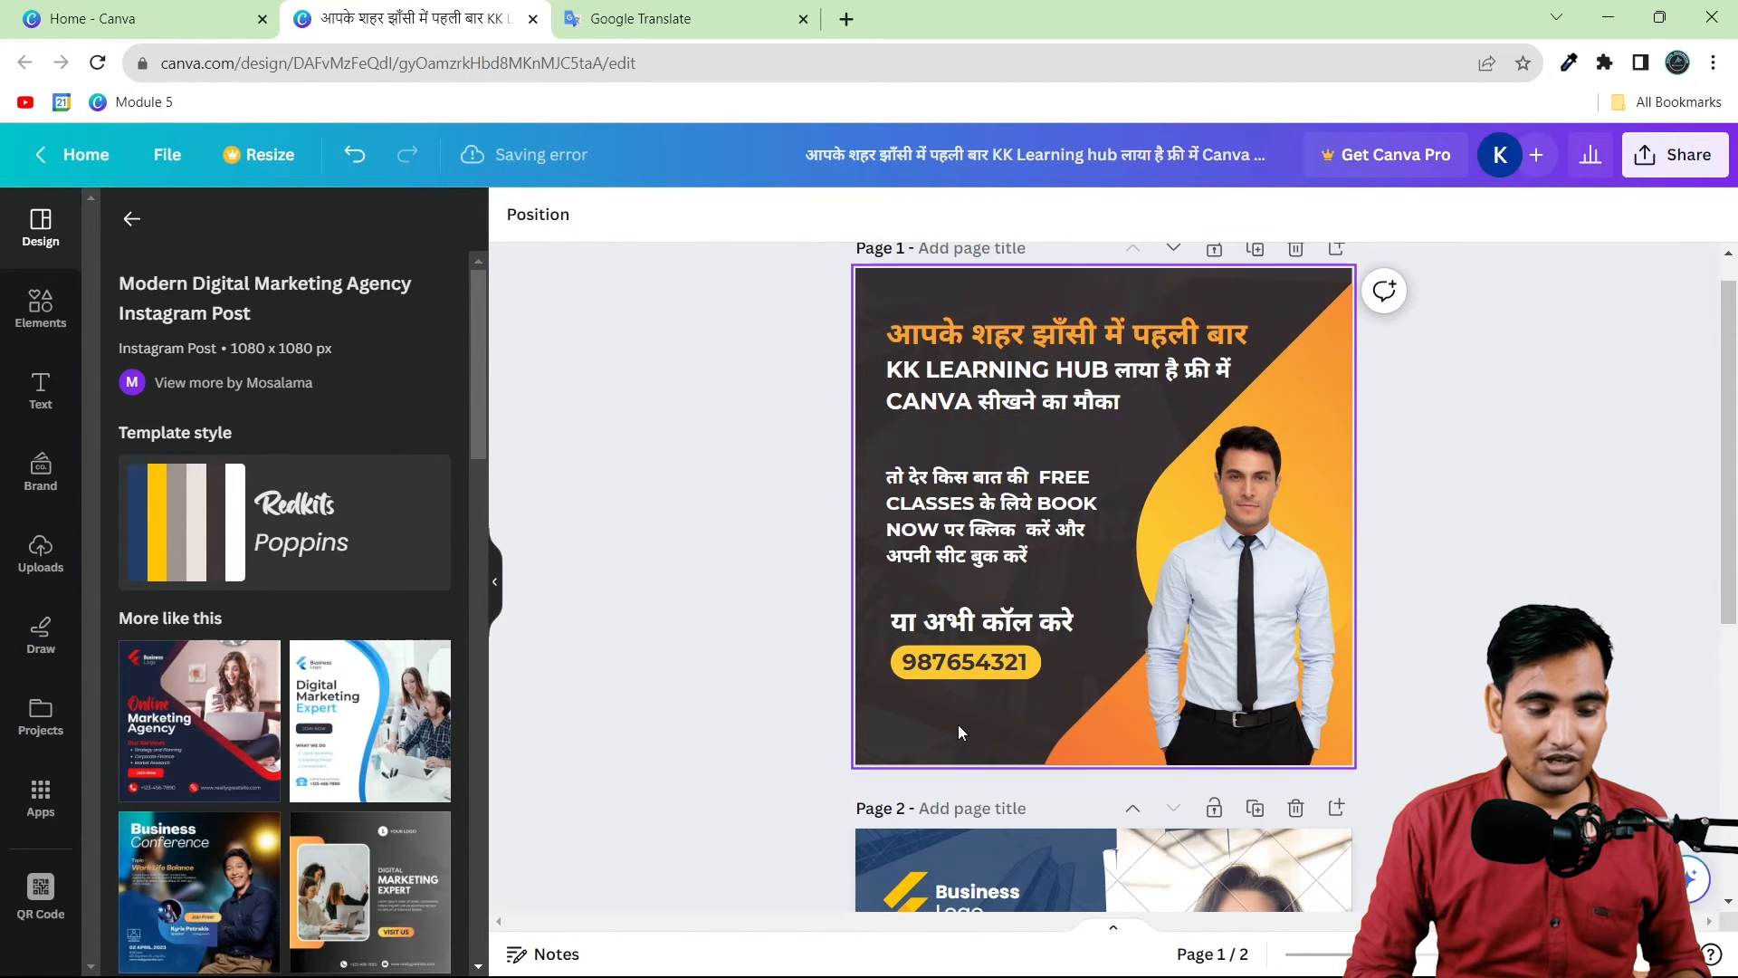
click(47, 559)
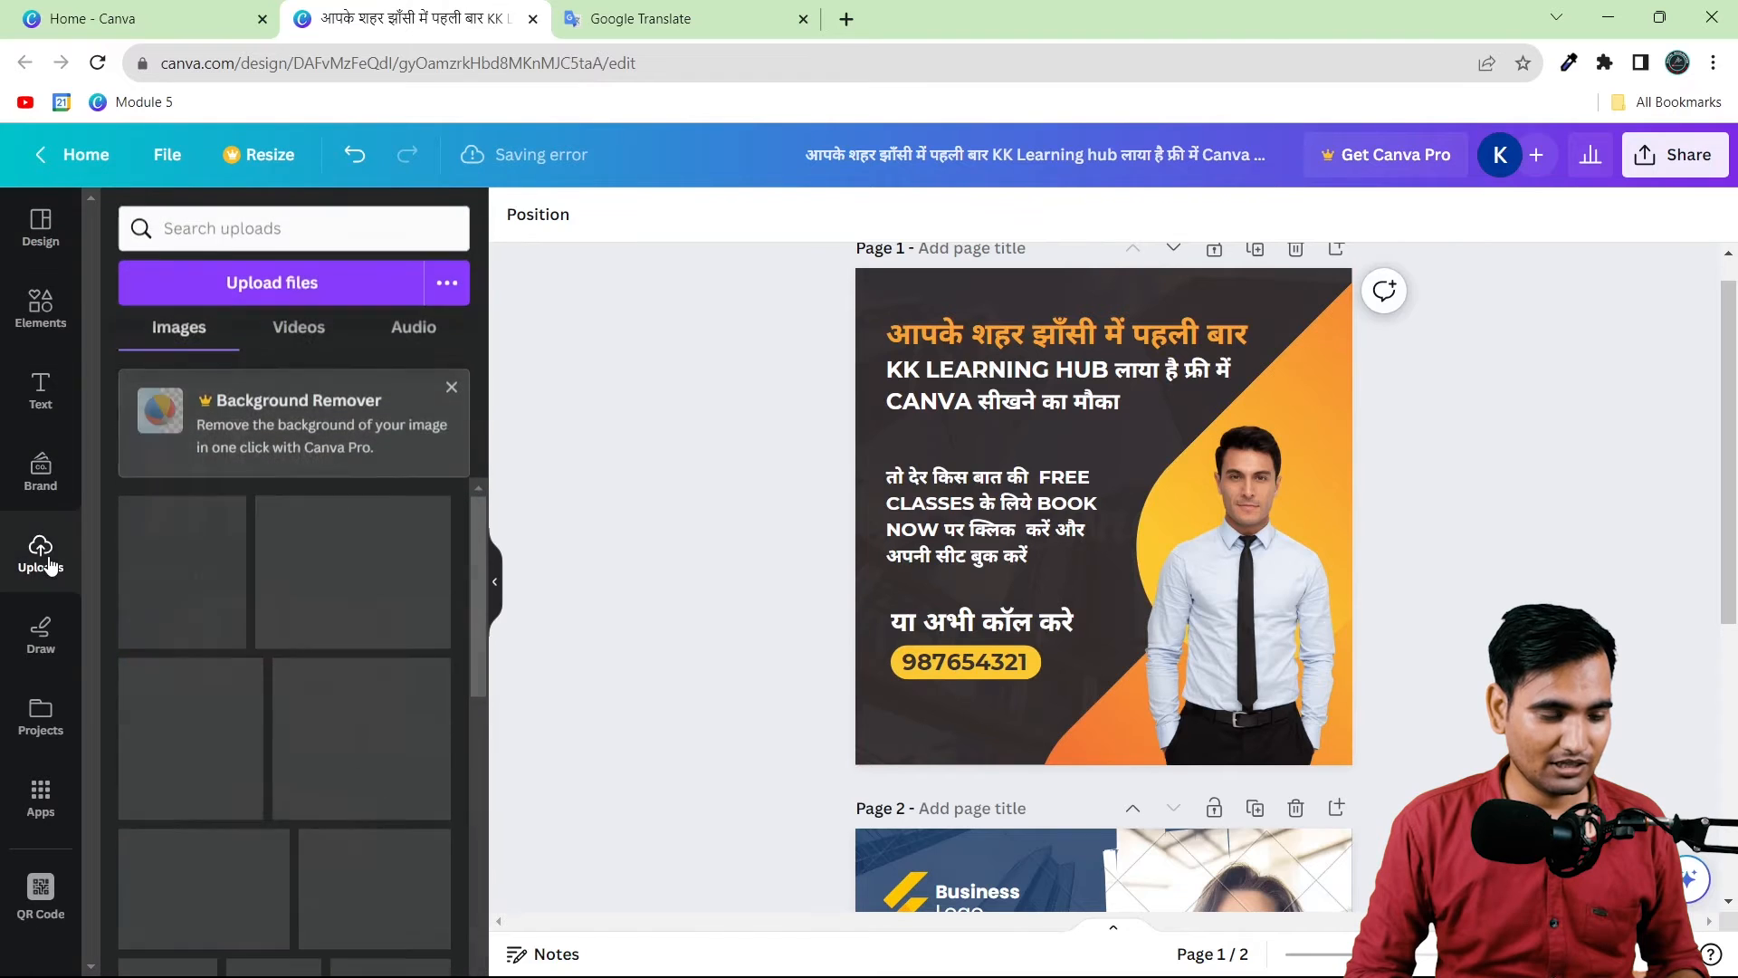
click(192, 549)
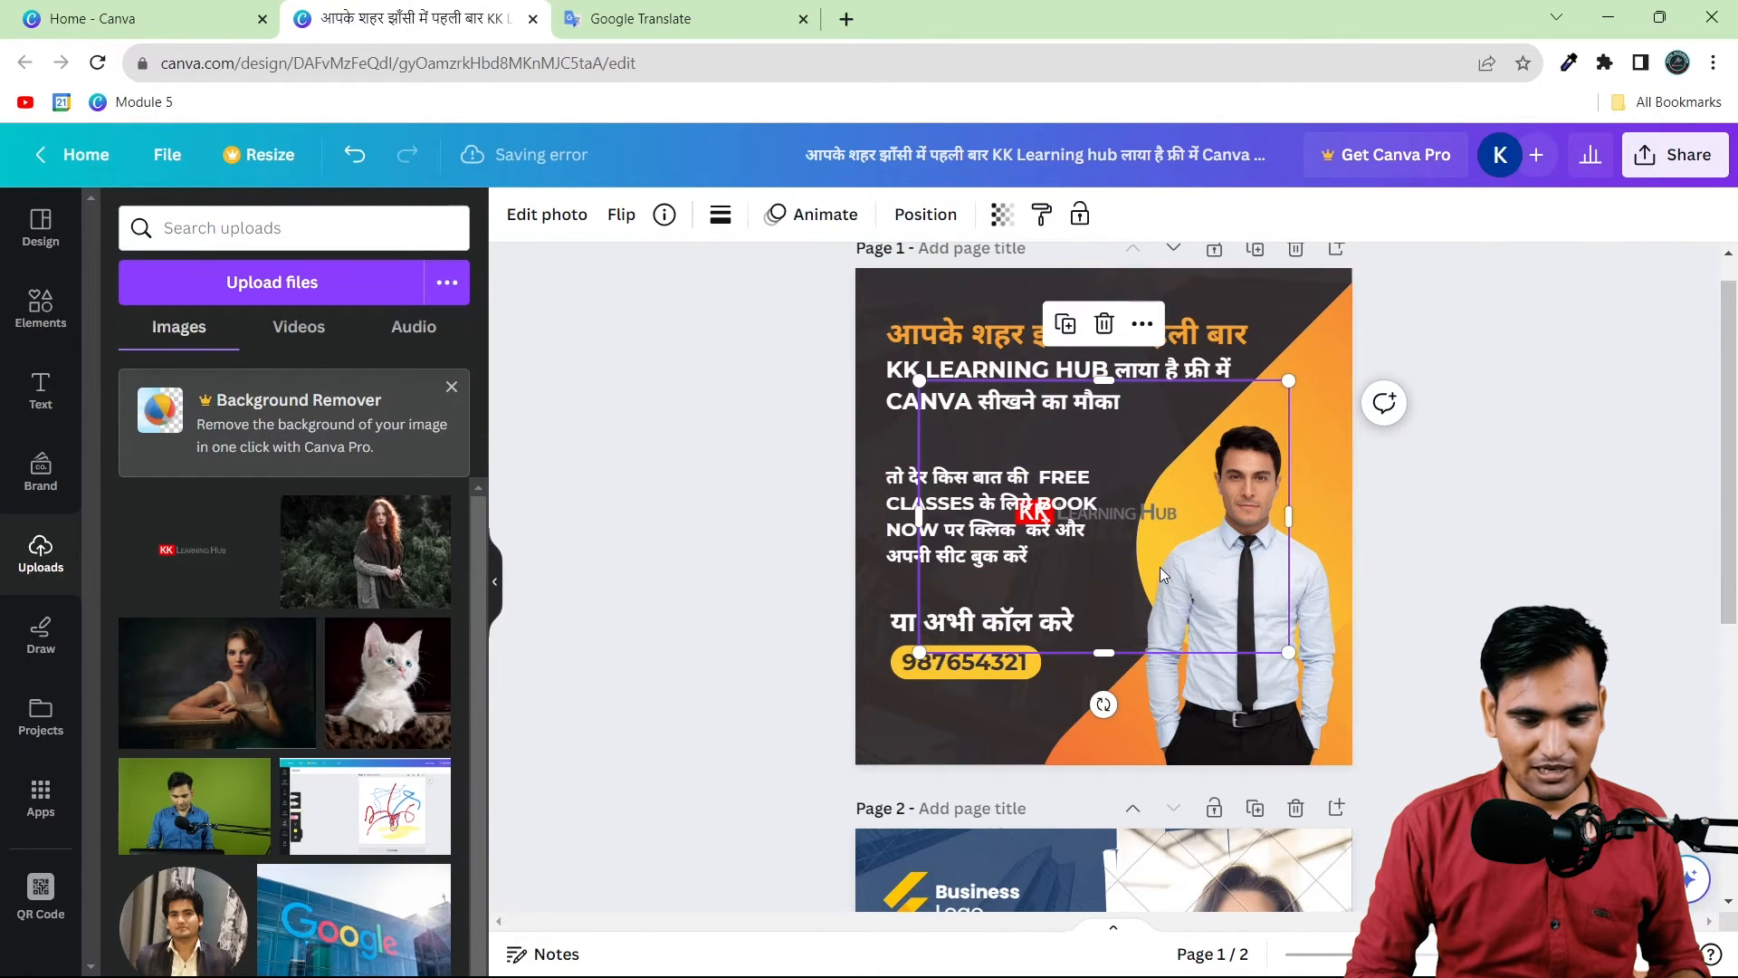
drag(1175, 576, 1143, 674)
key(Delete)
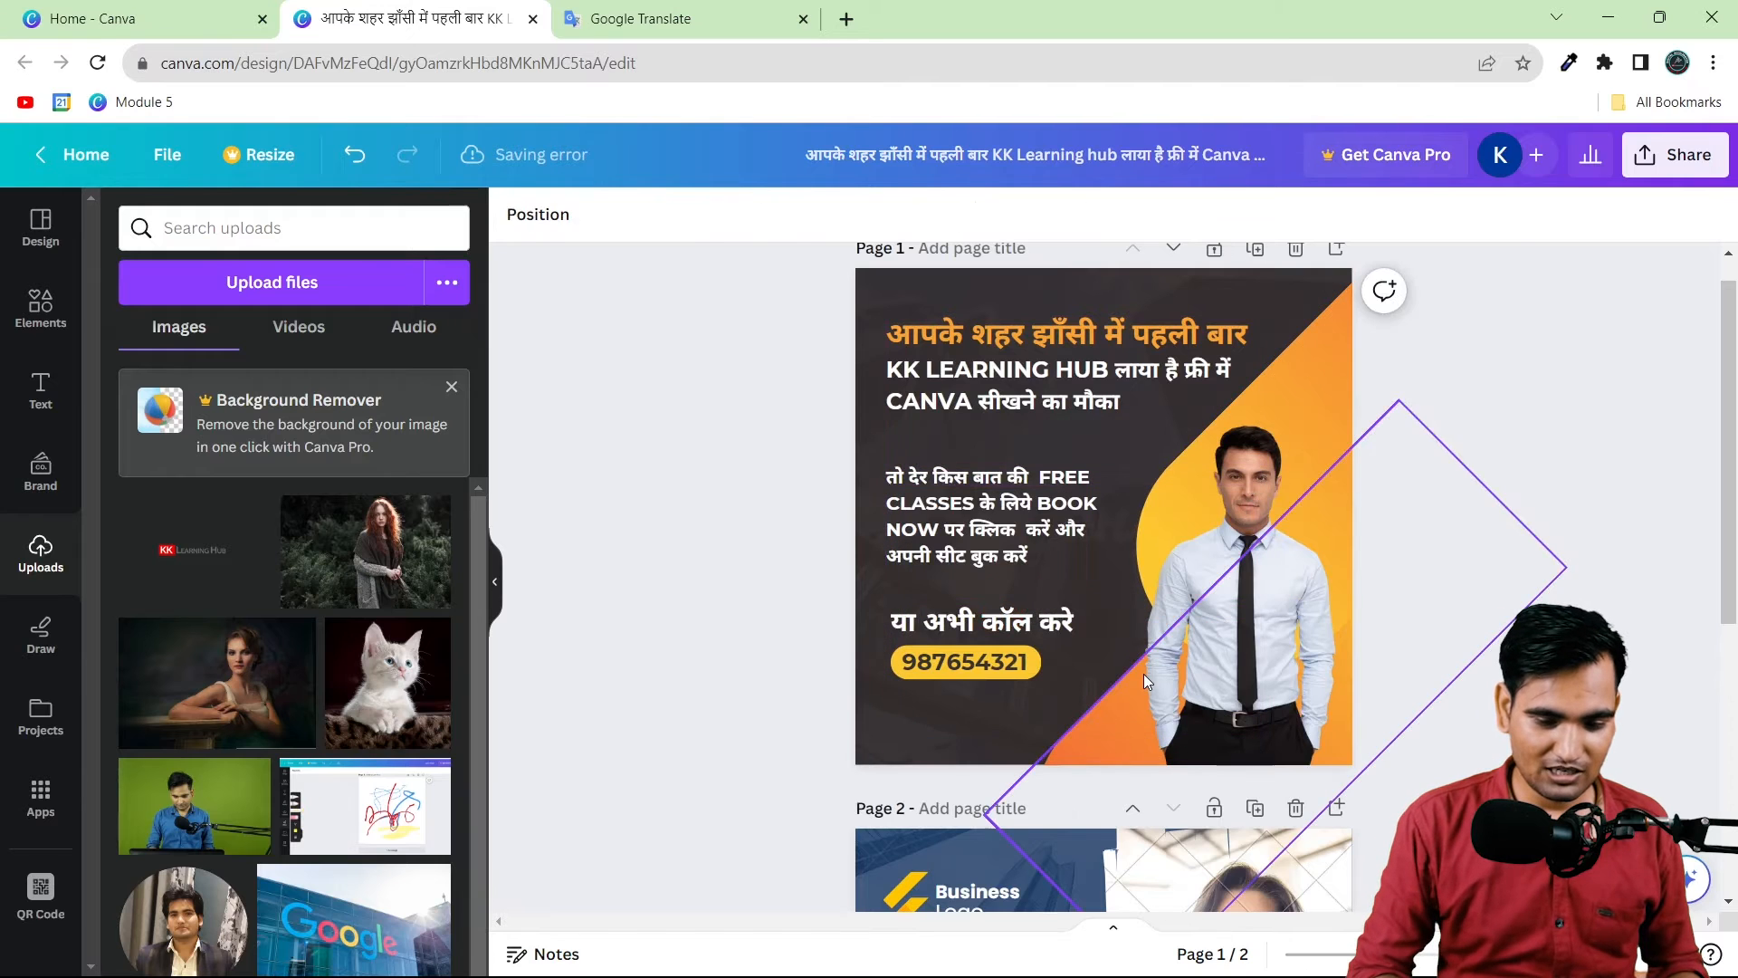
click(41, 472)
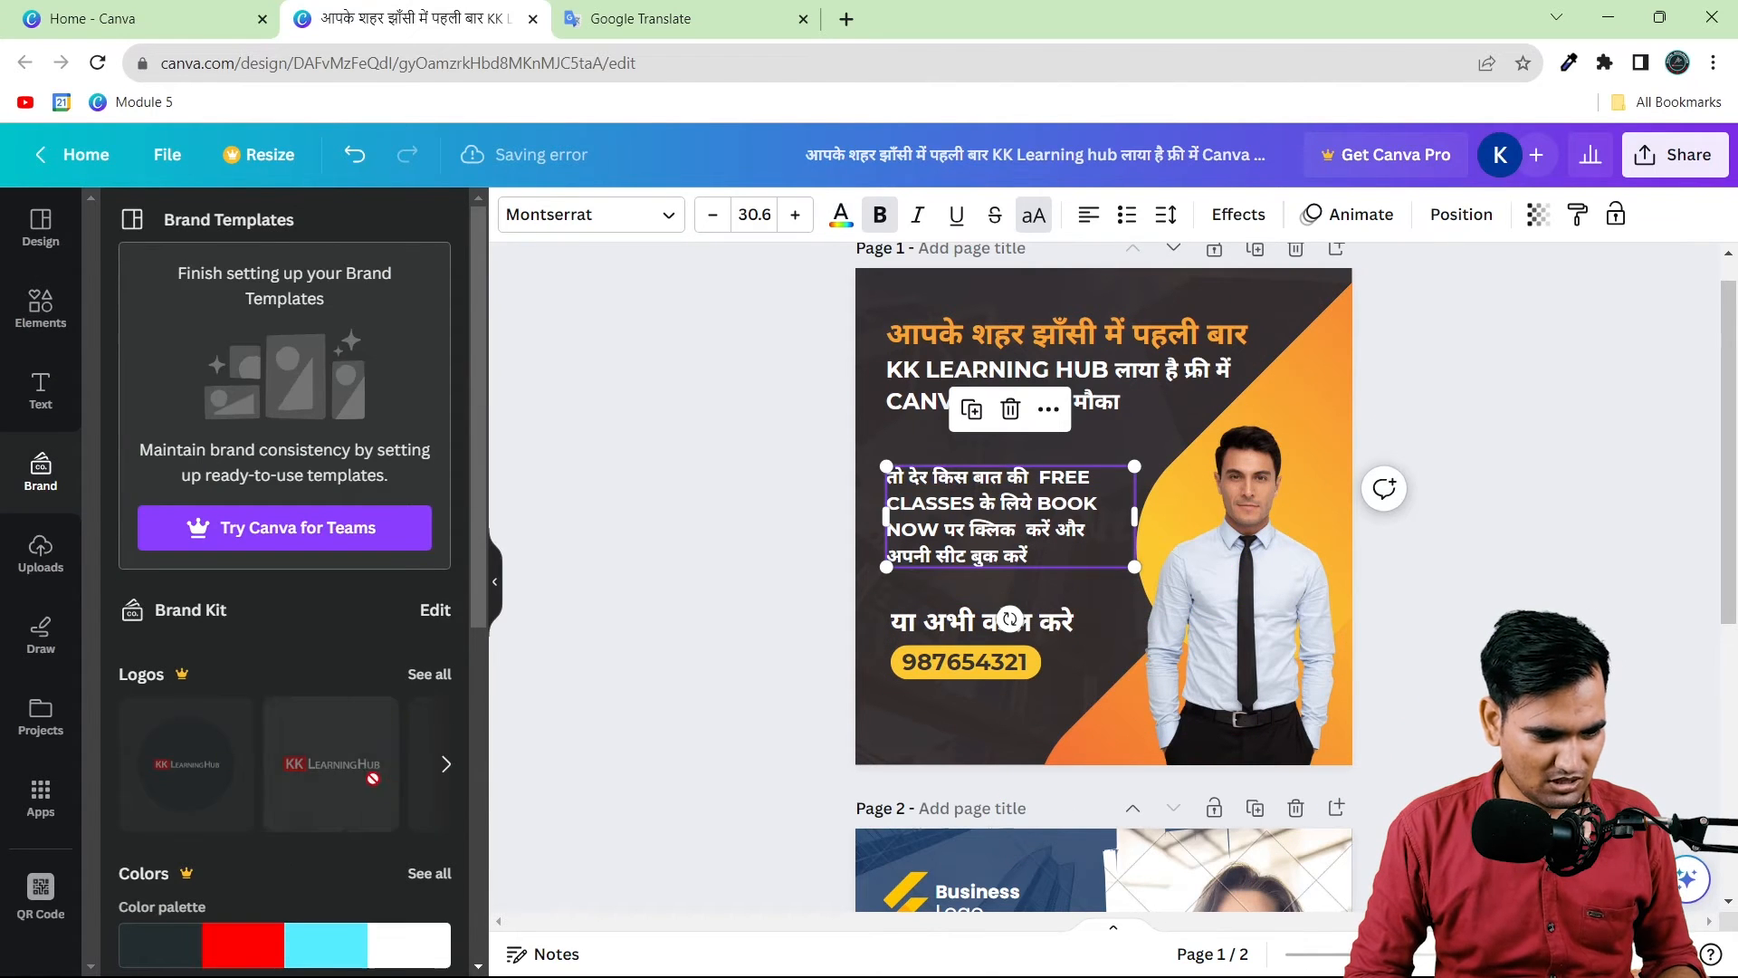
Step: Switch to File Explorer and bring the white-lettered logo from "Logo of KK Learning Hub" under "#1 Business Data" into the Canva design
mouse_move(405, 967)
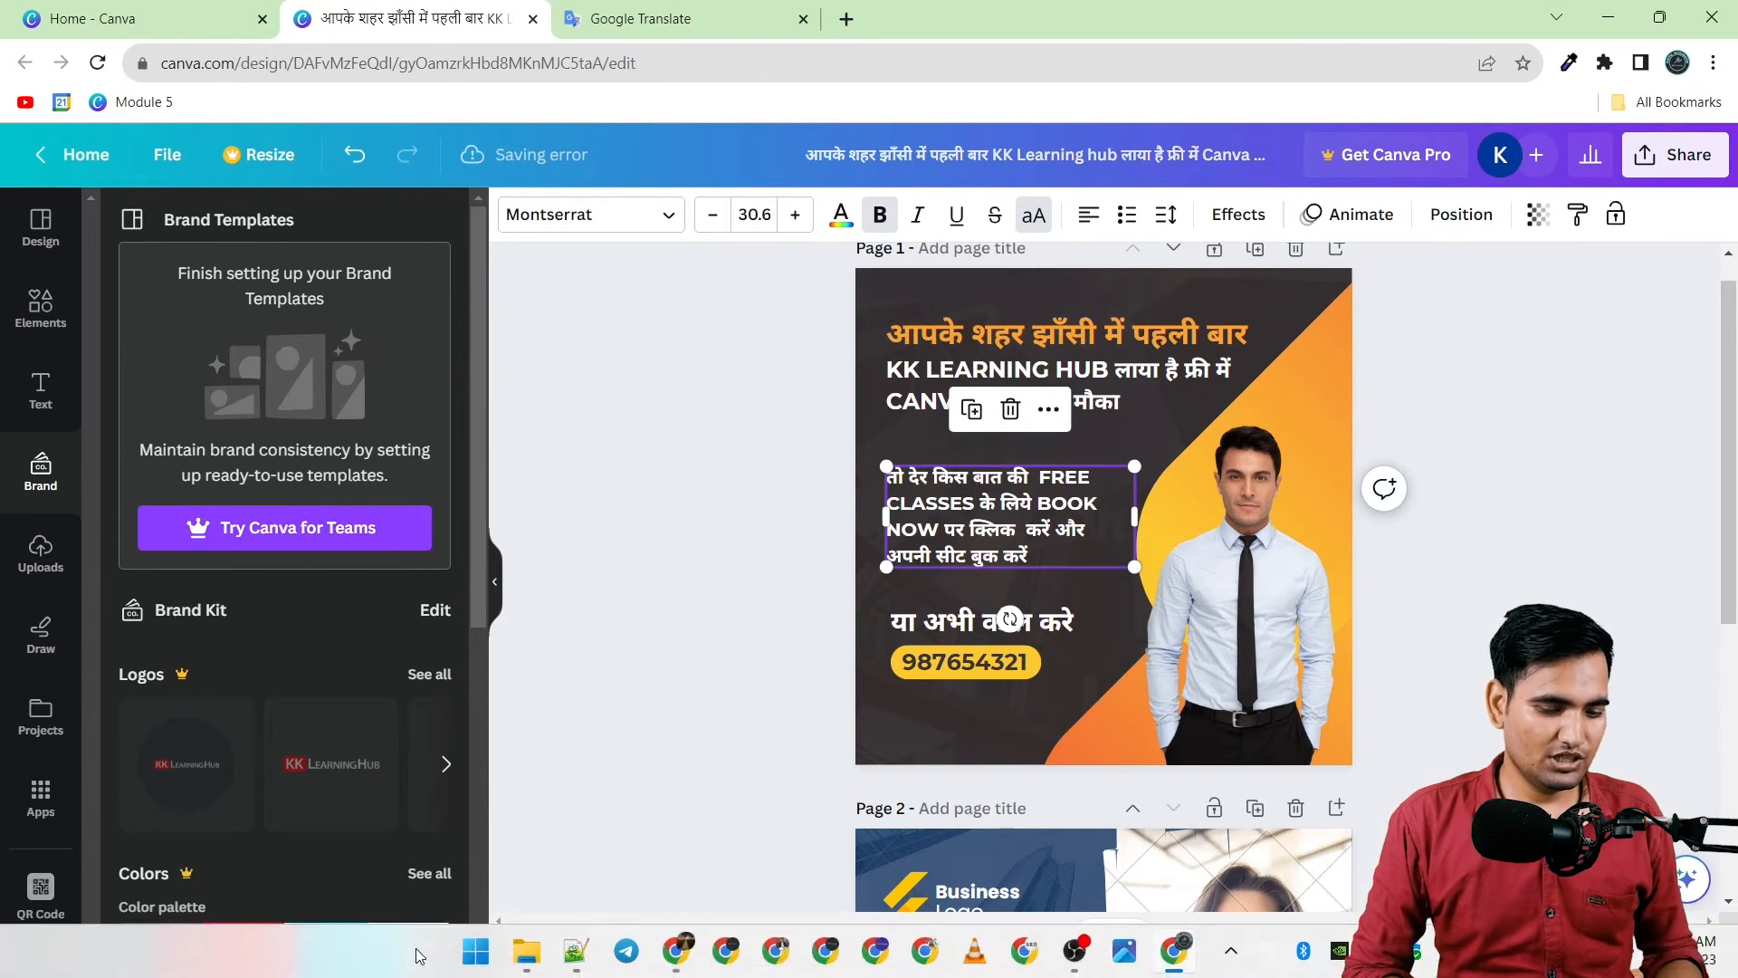
click(526, 951)
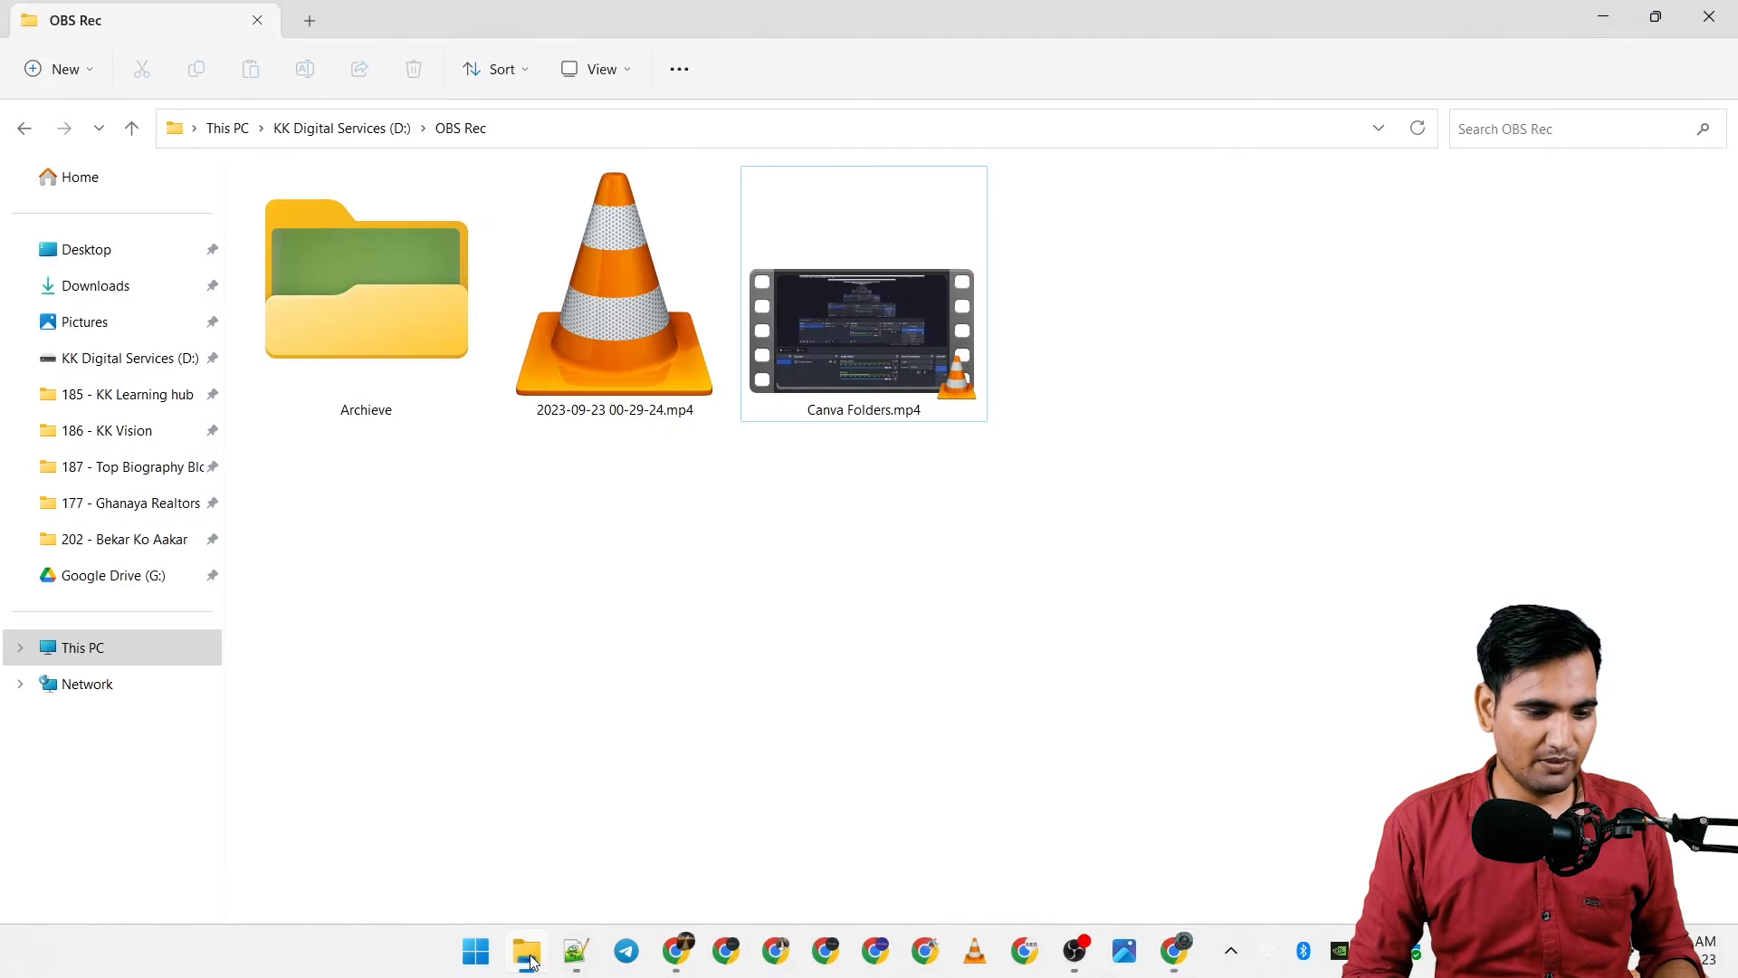
click(158, 391)
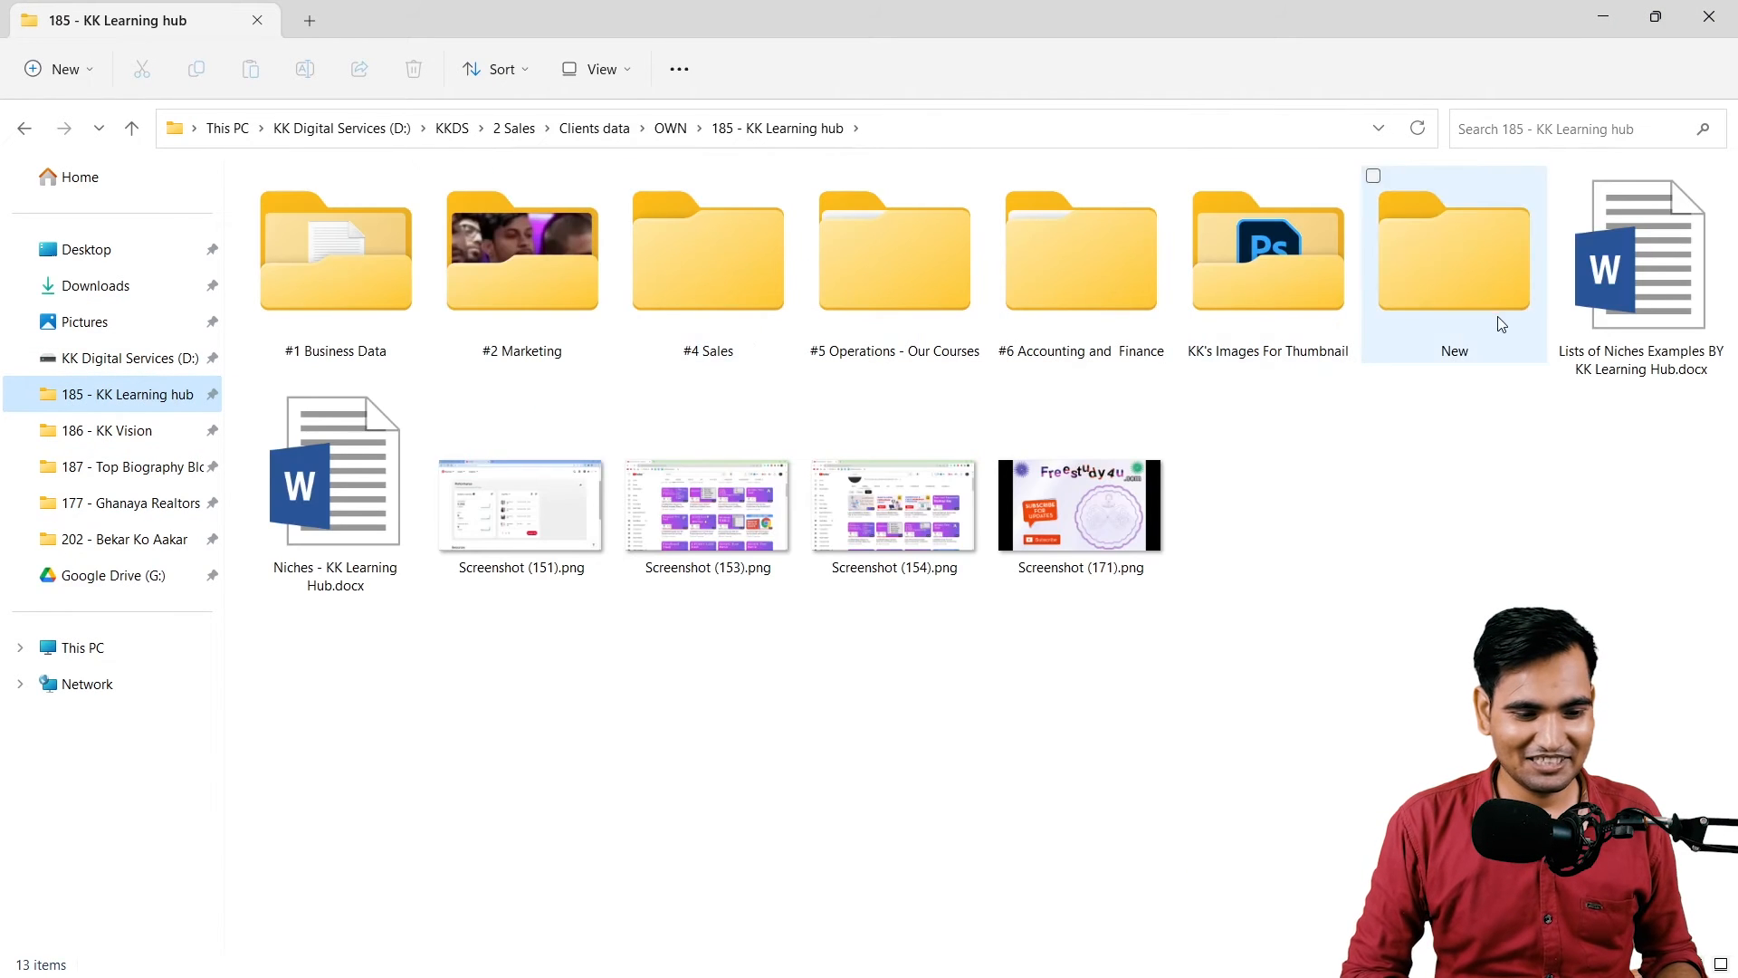
double_click(361, 284)
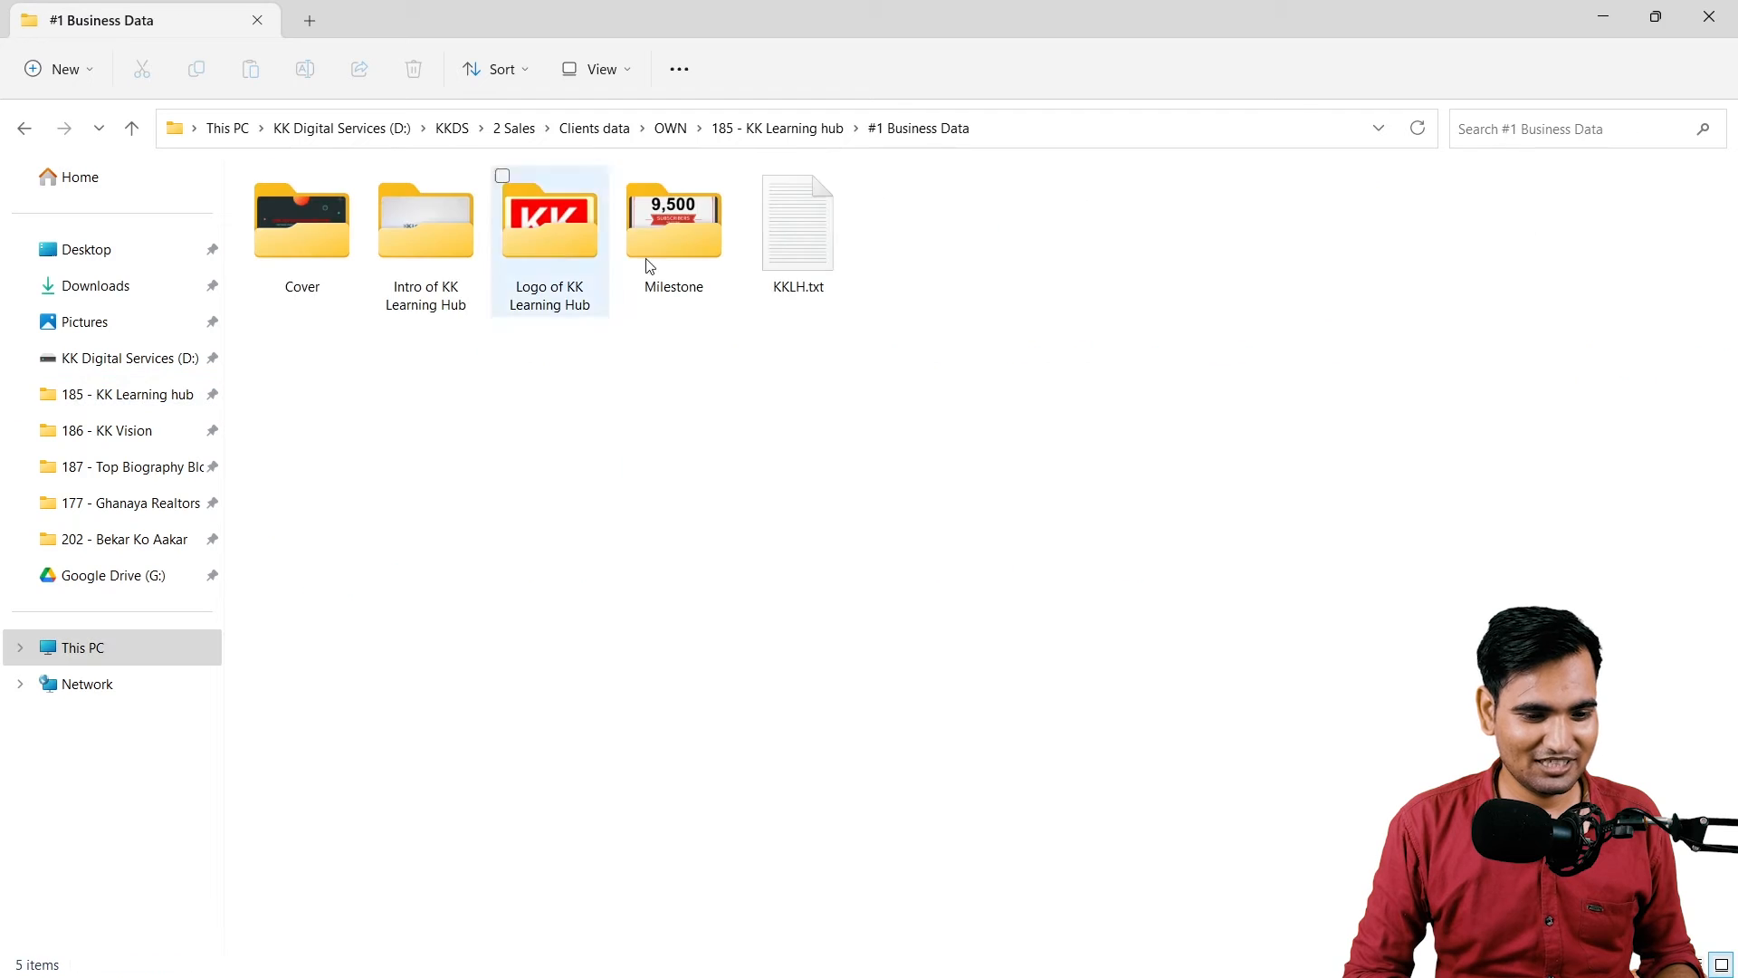
click(544, 245)
double_click(569, 263)
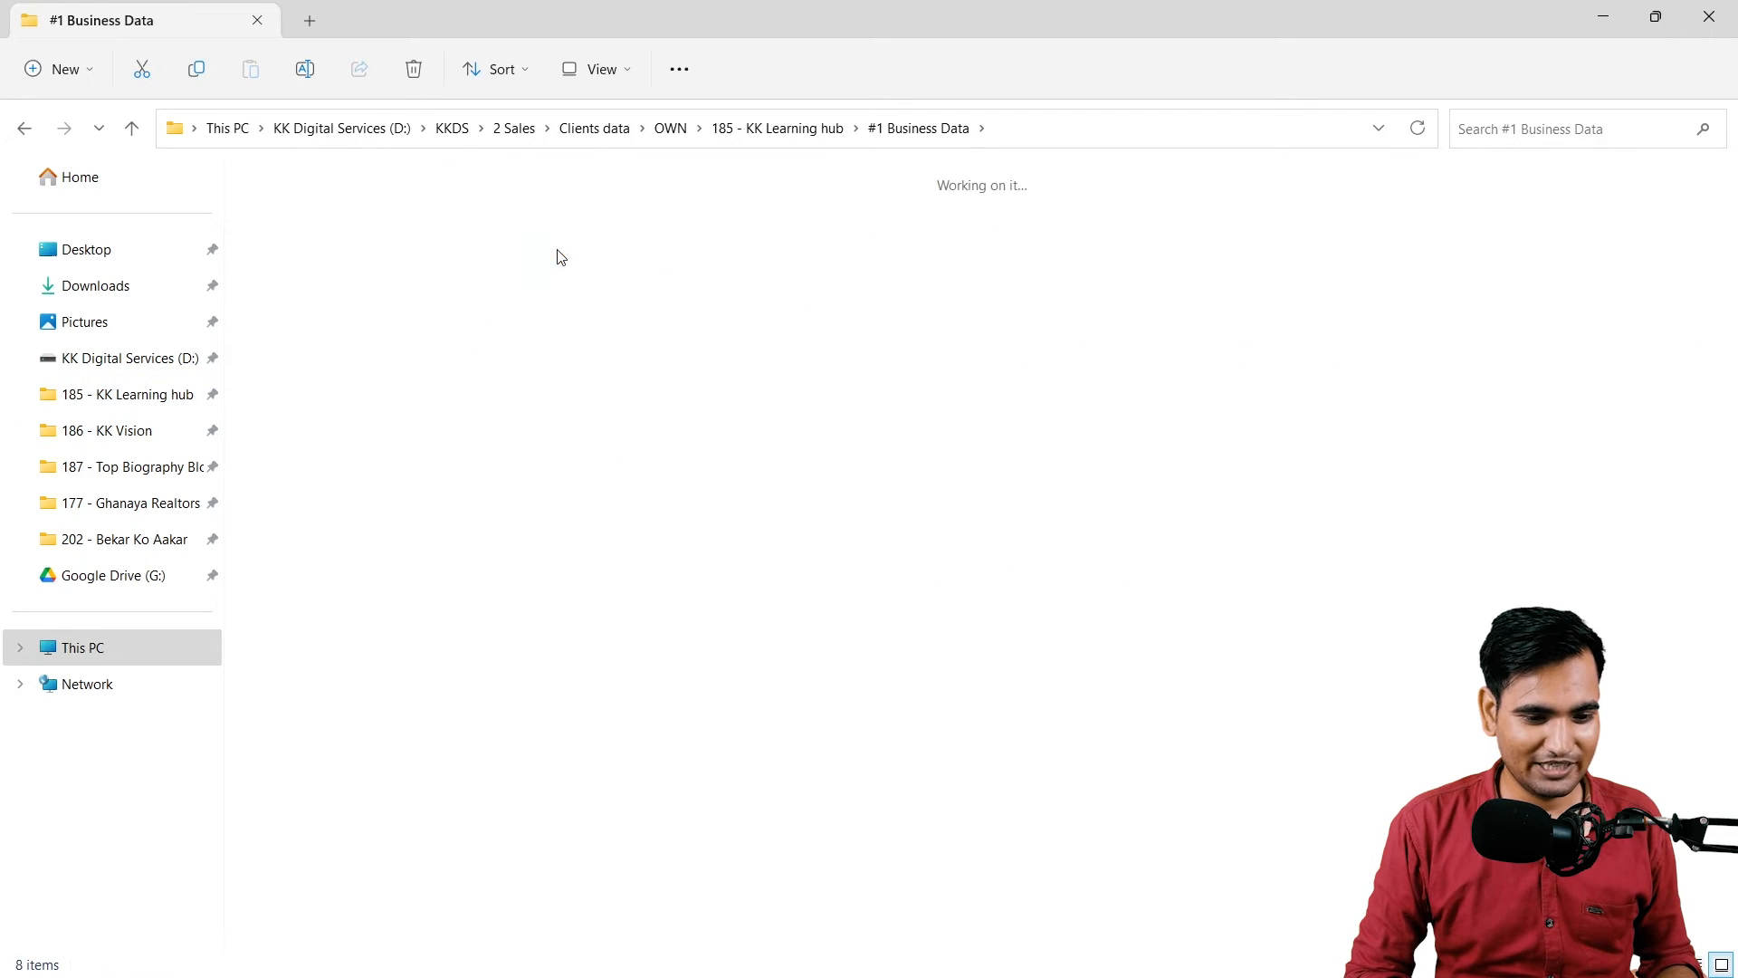
drag(937, 283, 992, 666)
key(alt+Tab)
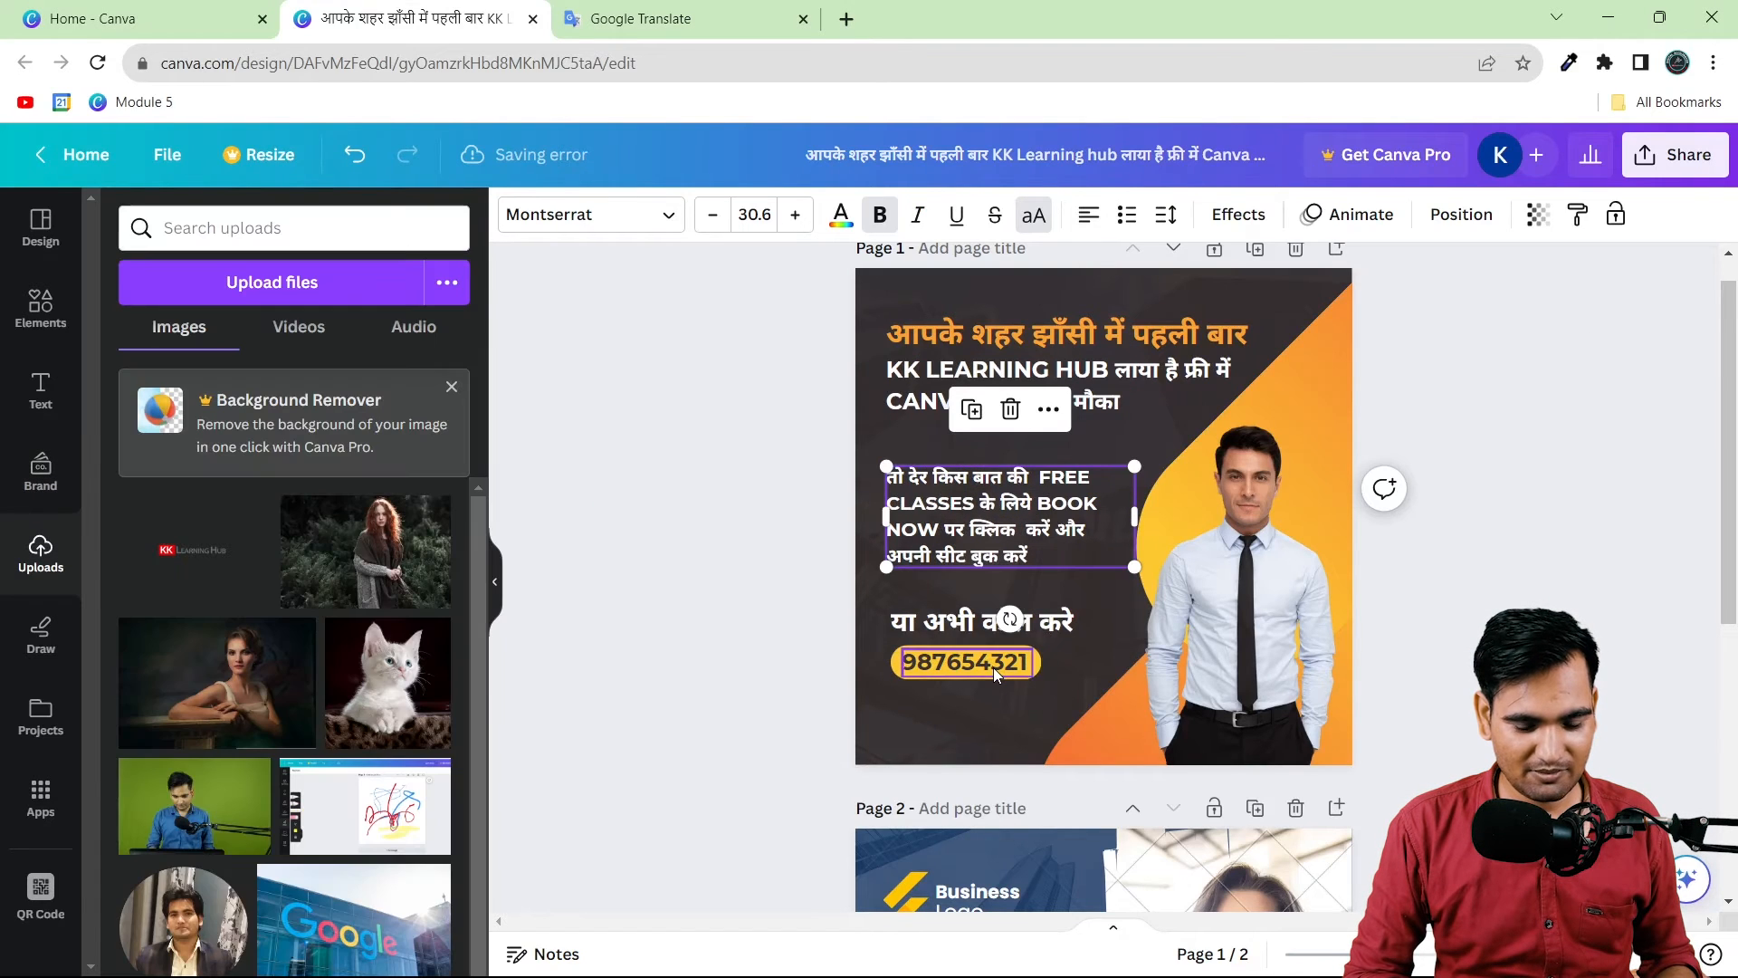
Step: Scale down the KK Learning Hub logo to the yellow shape's width and position it directly below the phone number
drag(1310, 554, 1082, 498)
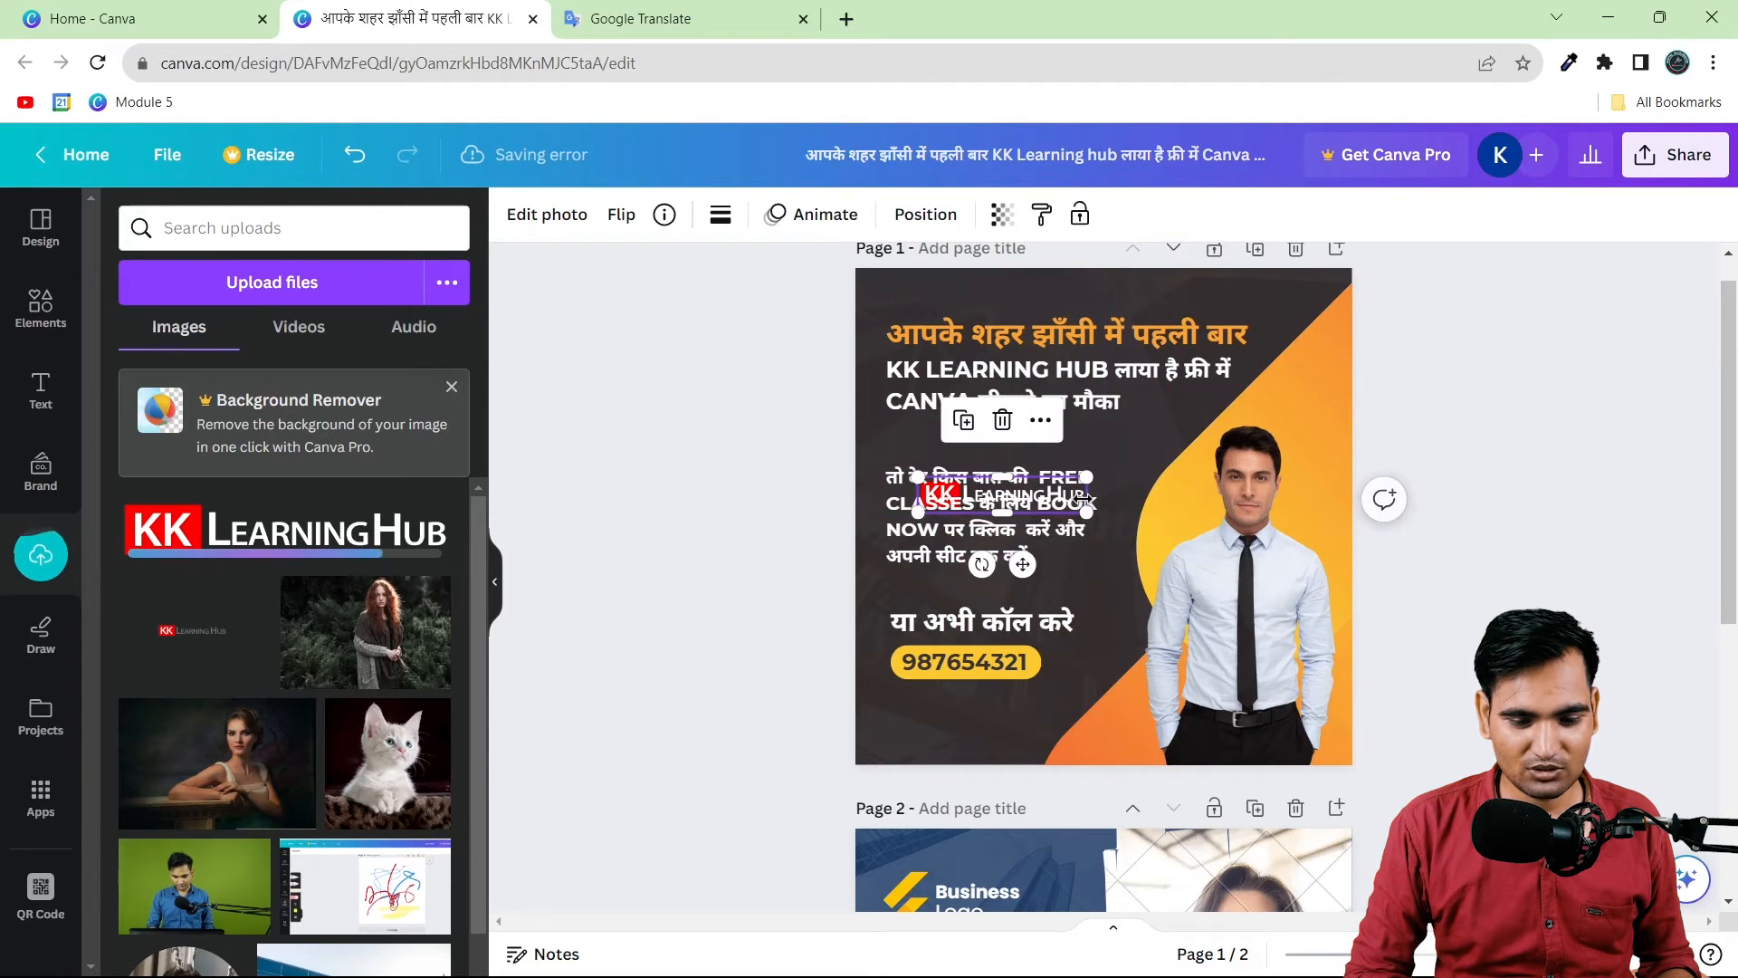
key(Down)
key(Down)
key(Down)
key(Down)
key(Down)
key(Down)
key(Down)
key(Down)
key(Down)
key(Down)
key(Down)
key(Down)
key(Down)
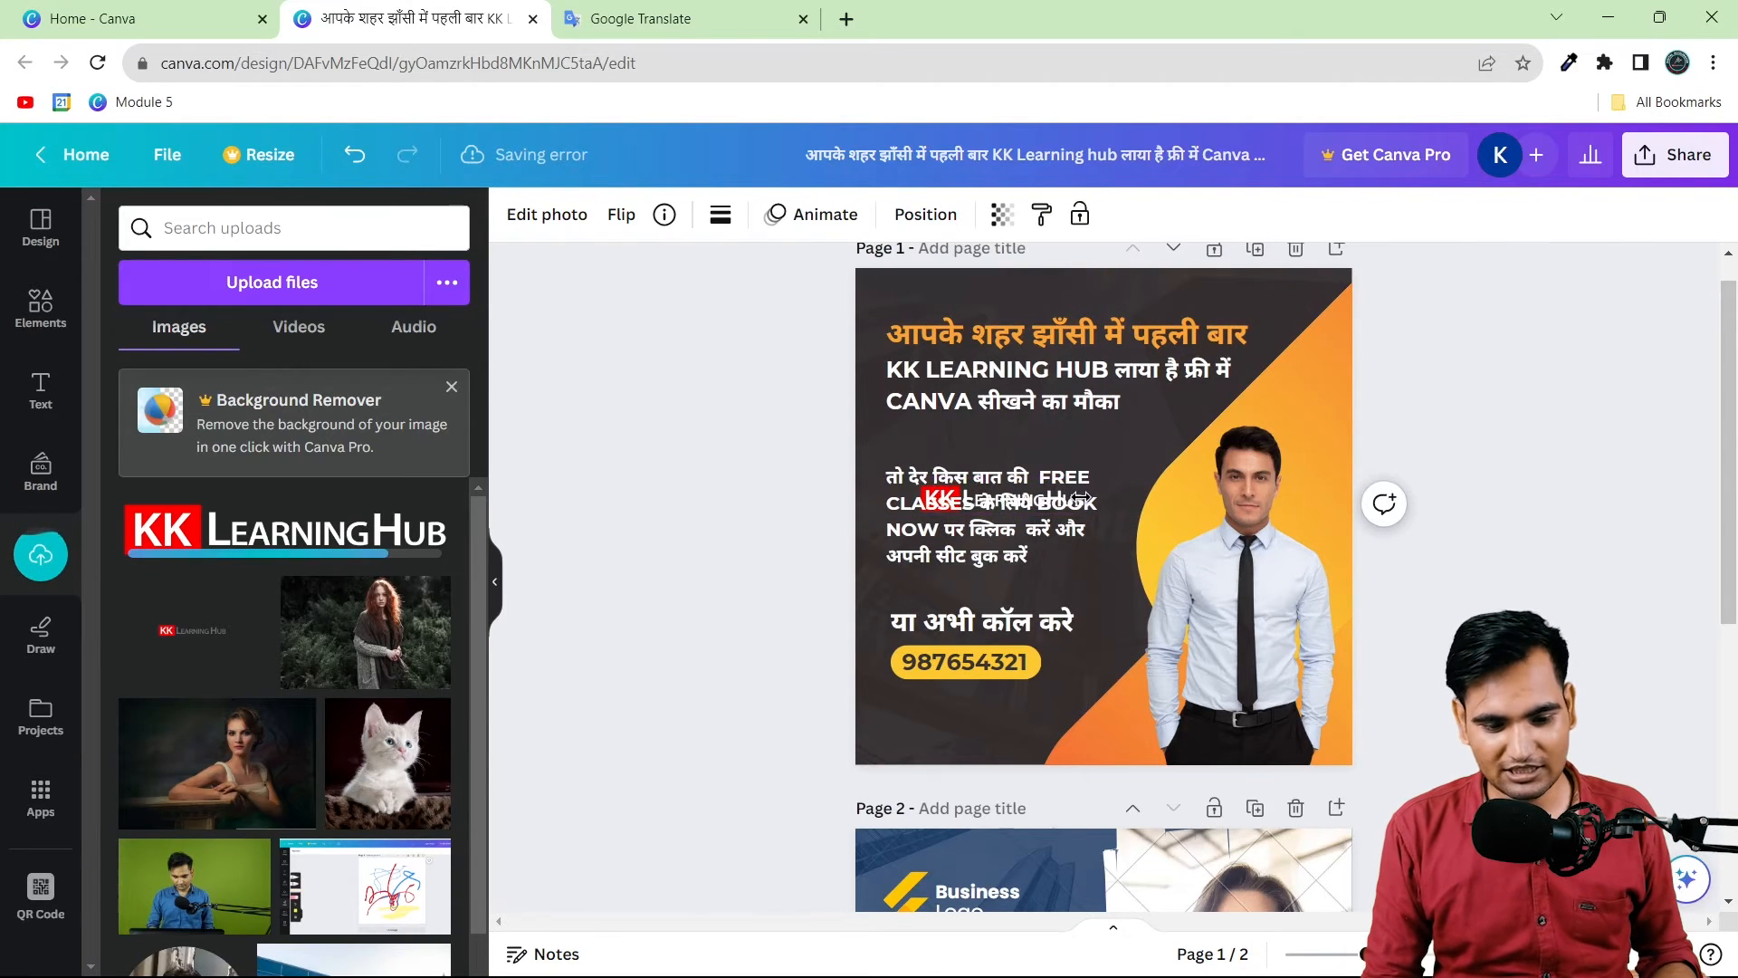
key(Down)
key(Down)
key(Down)
key(Down)
key(Down)
key(Down)
key(Down)
key(Down)
key(Down)
key(Down)
key(Down)
key(Down)
key(Down)
key(Down)
key(Down)
key(Down)
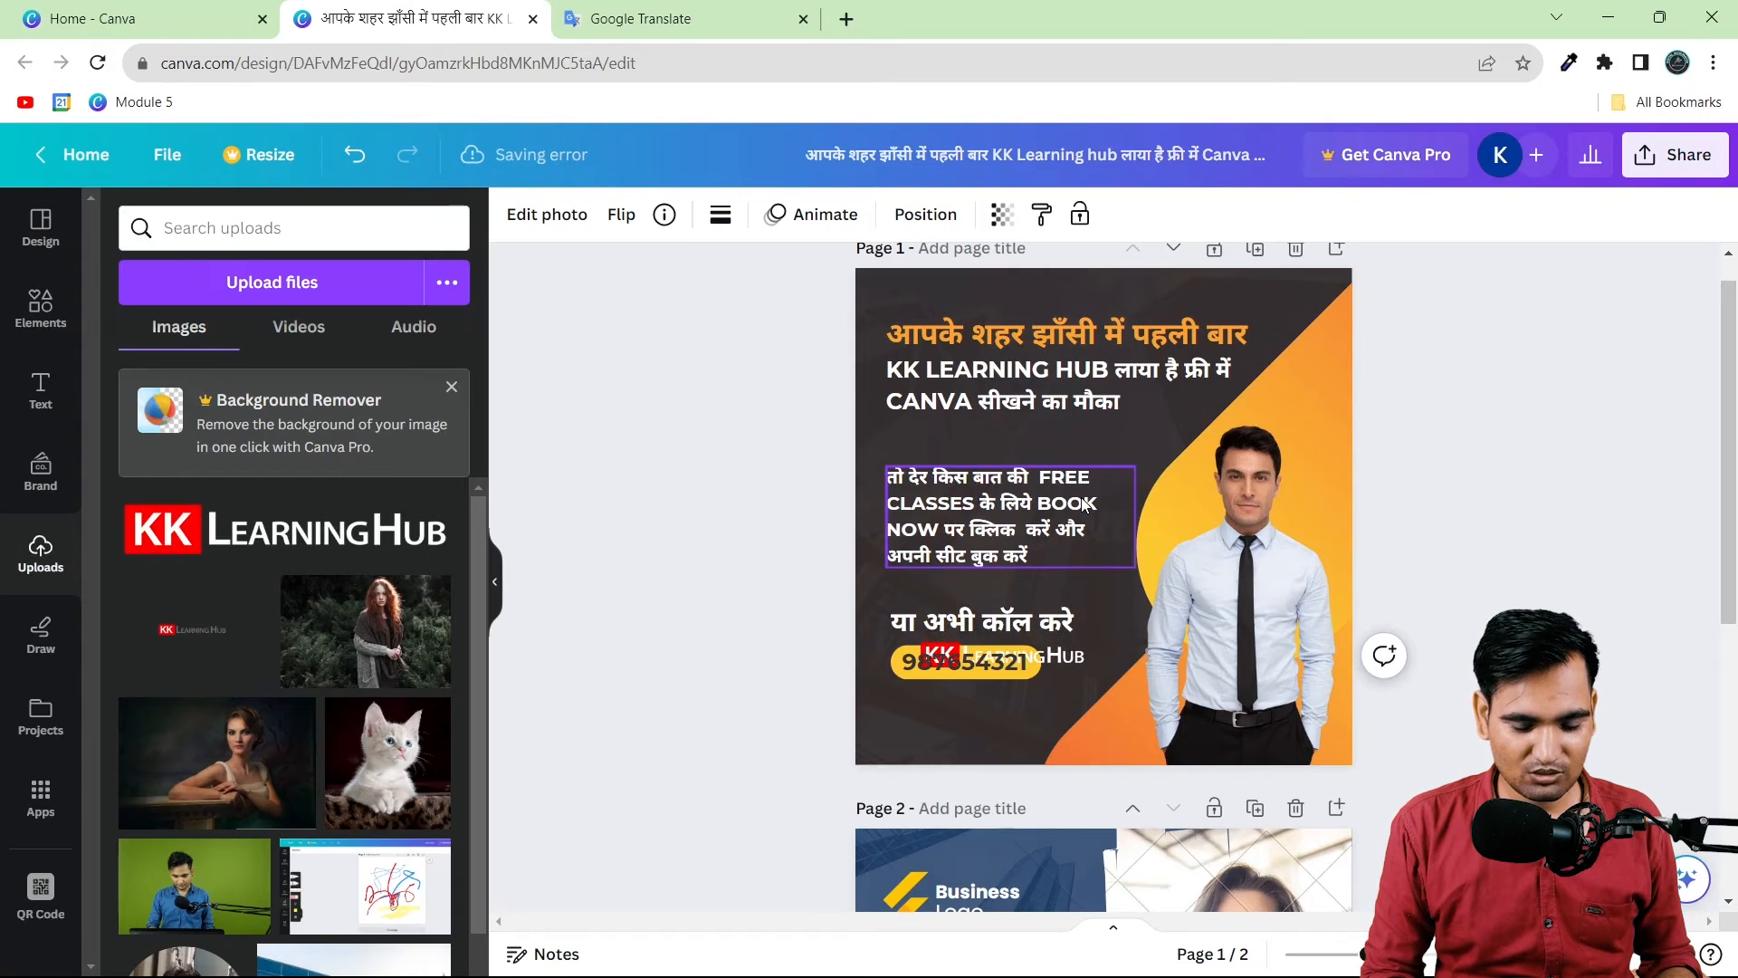
key(Down)
key(Down)
key(Down)
key(Down)
key(Down)
key(Down)
key(Down)
key(Down)
key(Down)
key(Down)
key(Down)
key(Down)
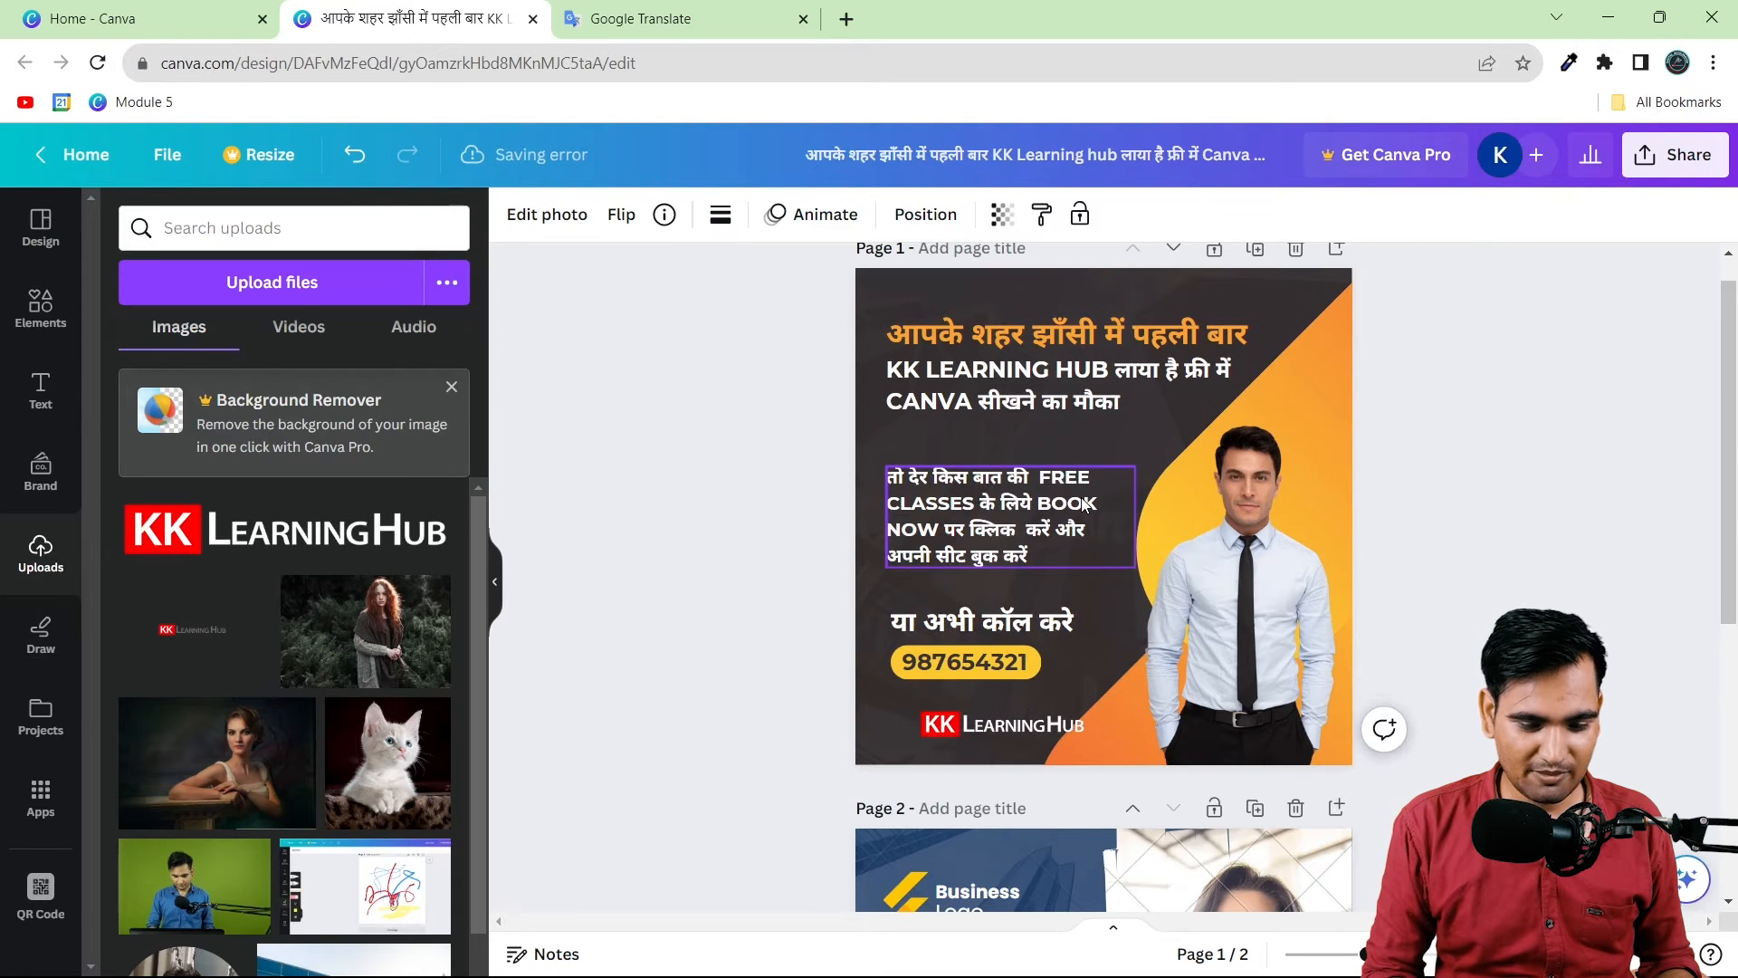
drag(1034, 728, 997, 718)
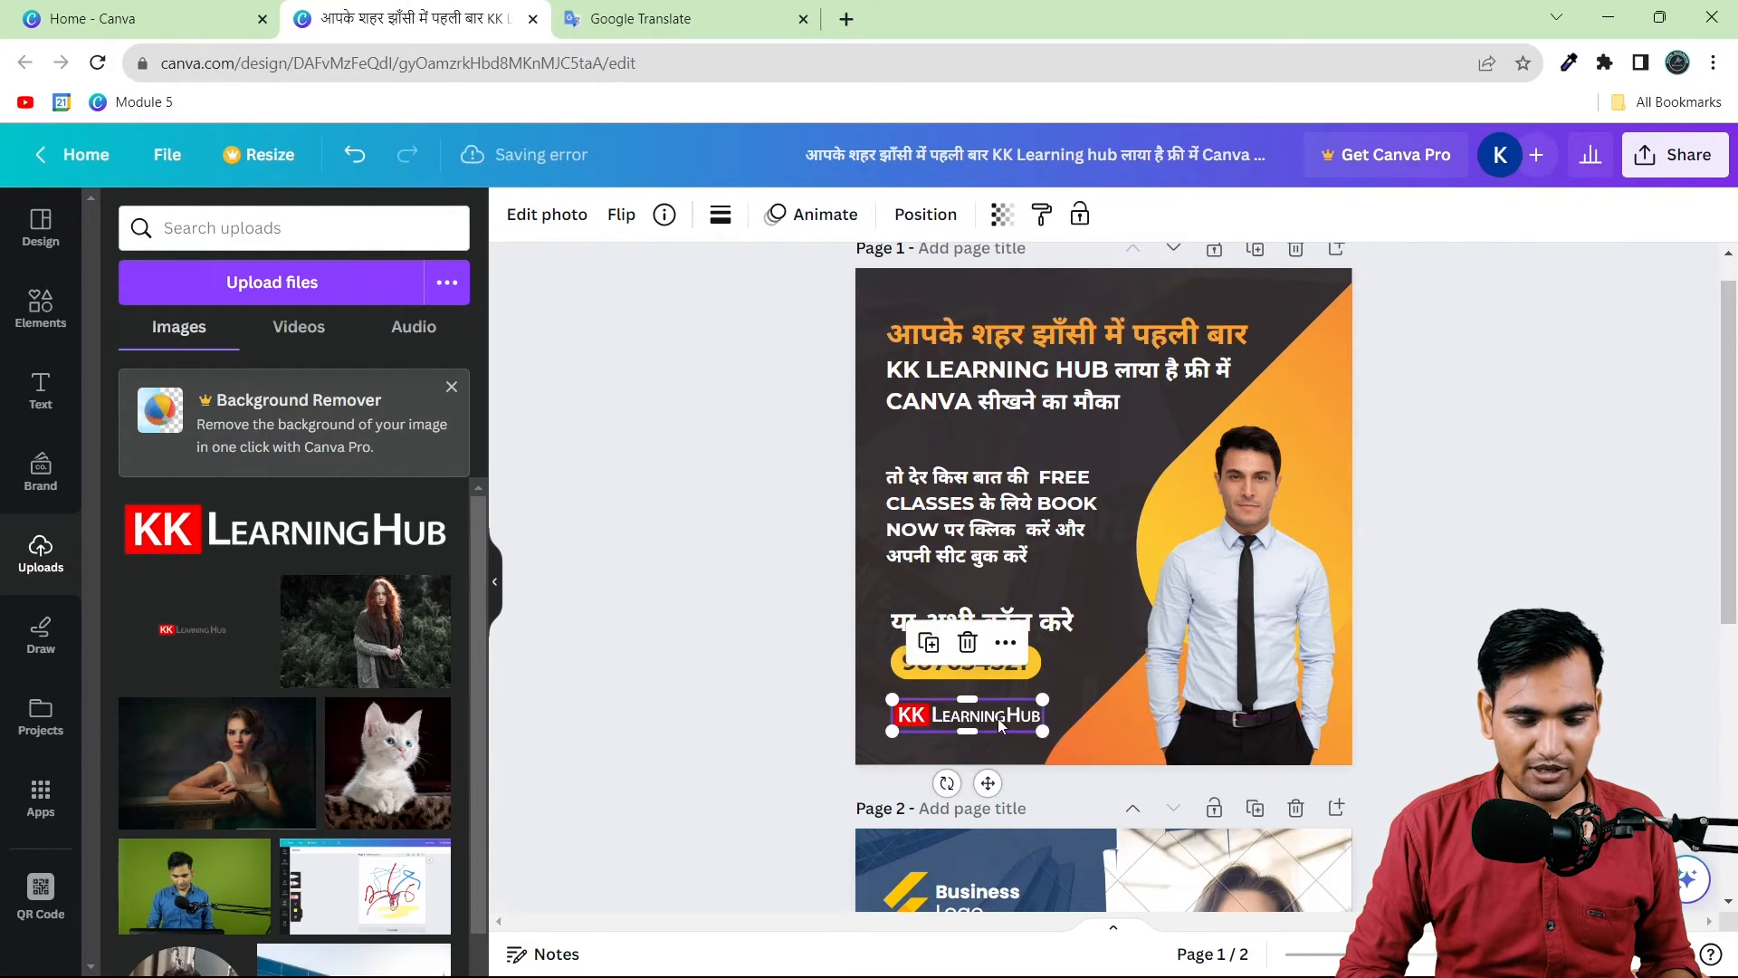
click(802, 643)
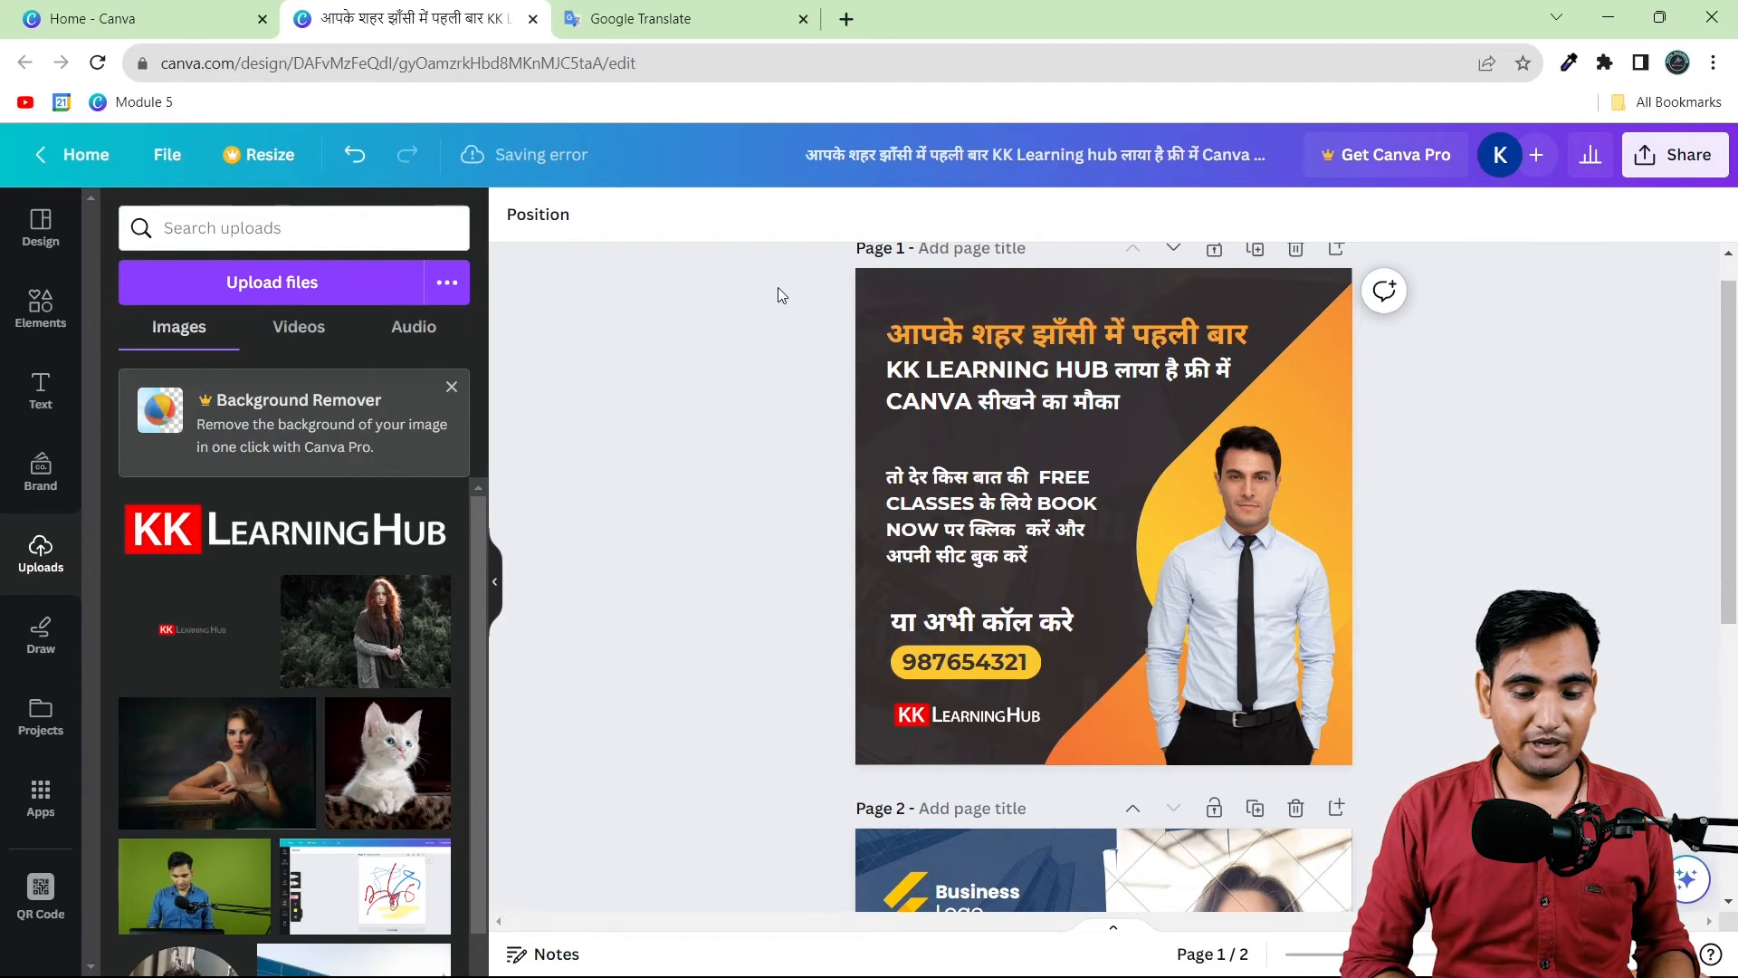
scroll(778, 288, up, 1)
drag(783, 328, 1407, 842)
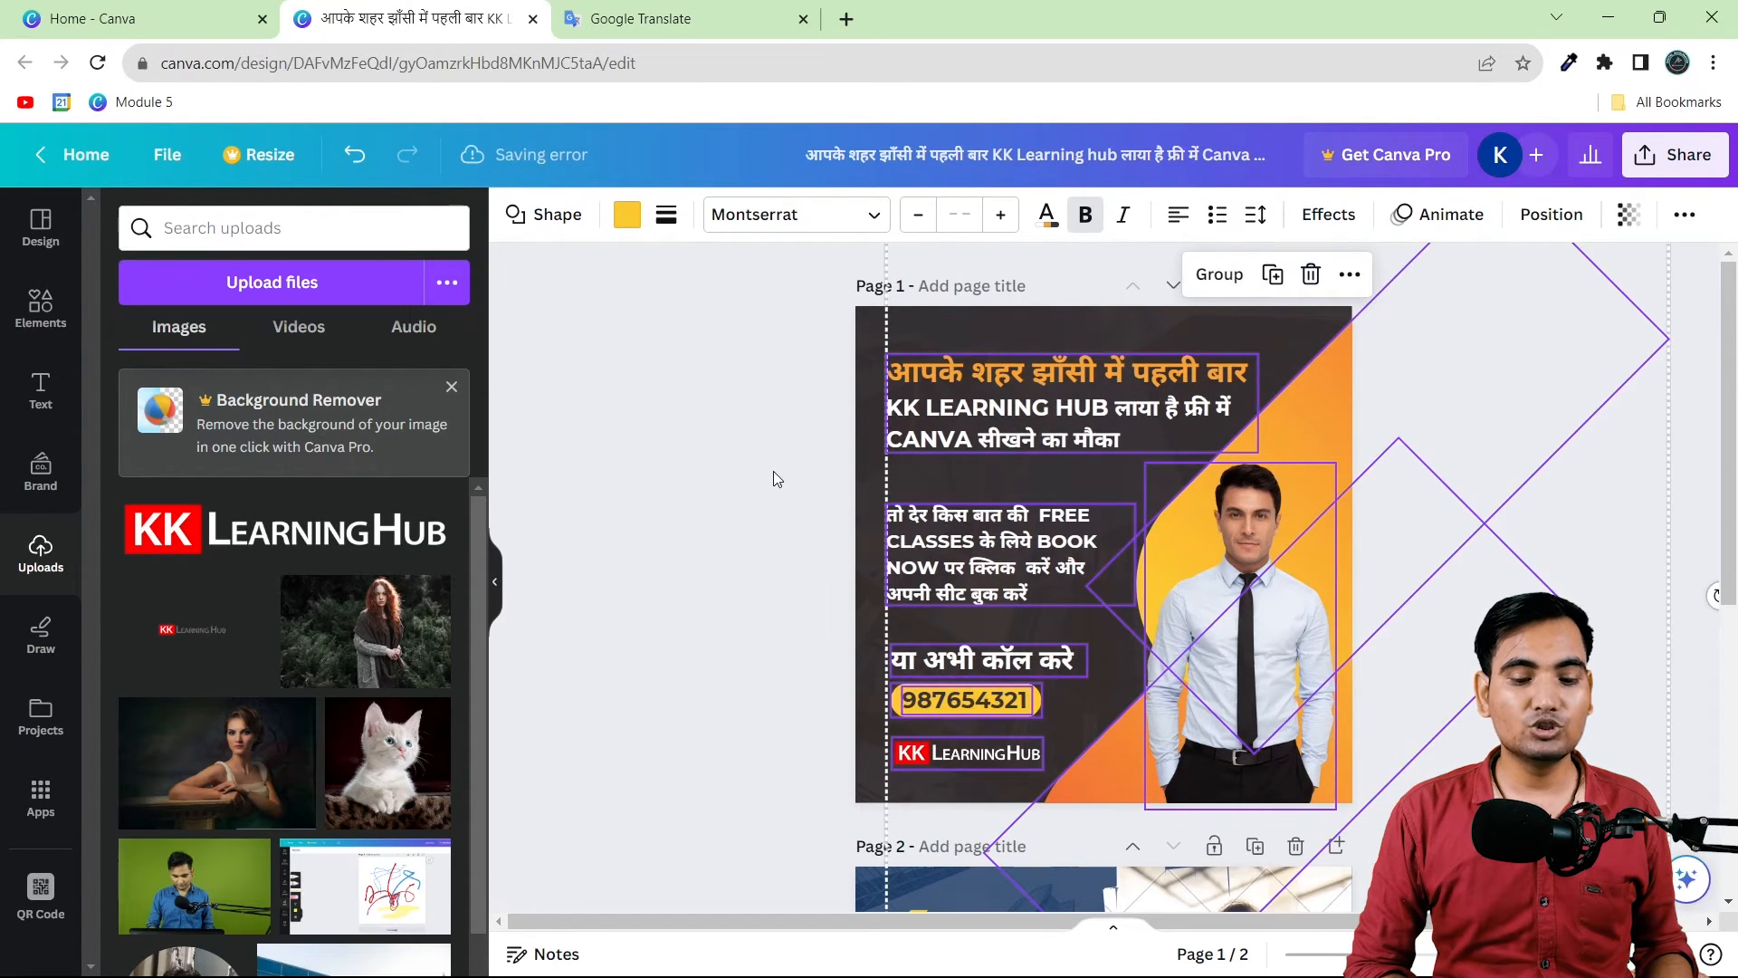
click(773, 471)
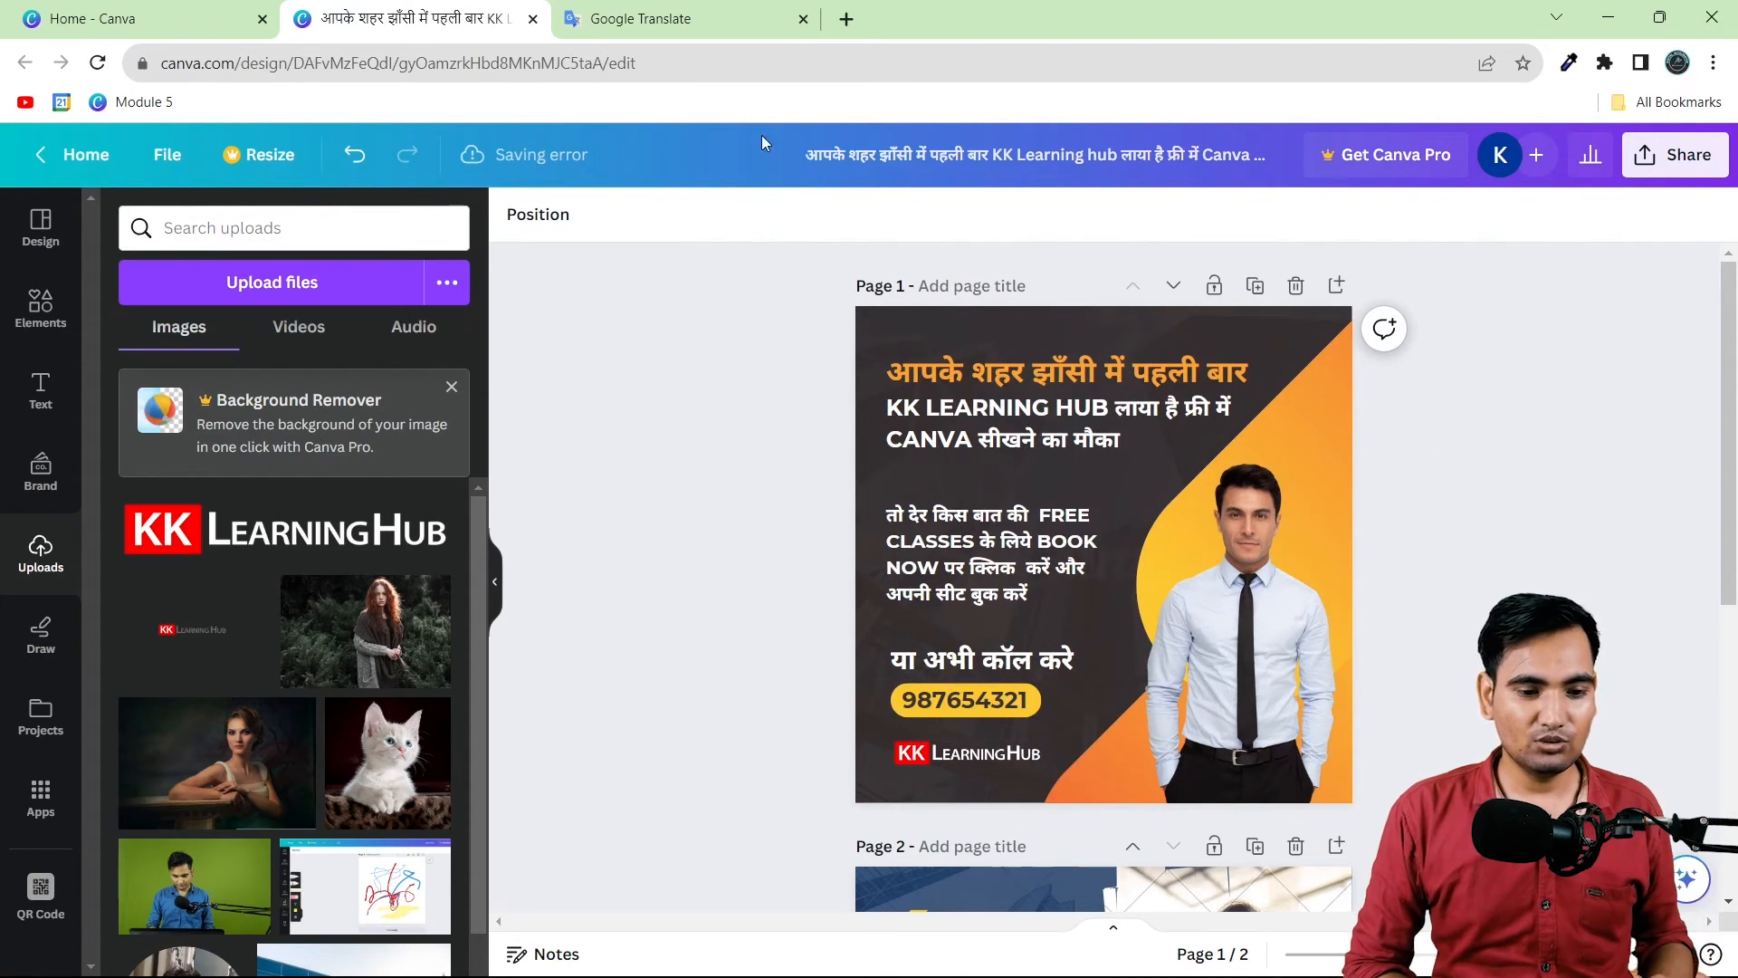
Step: Create a new blank Instagram Story design (1080 × 1920 px) from the Canva home page
click(125, 13)
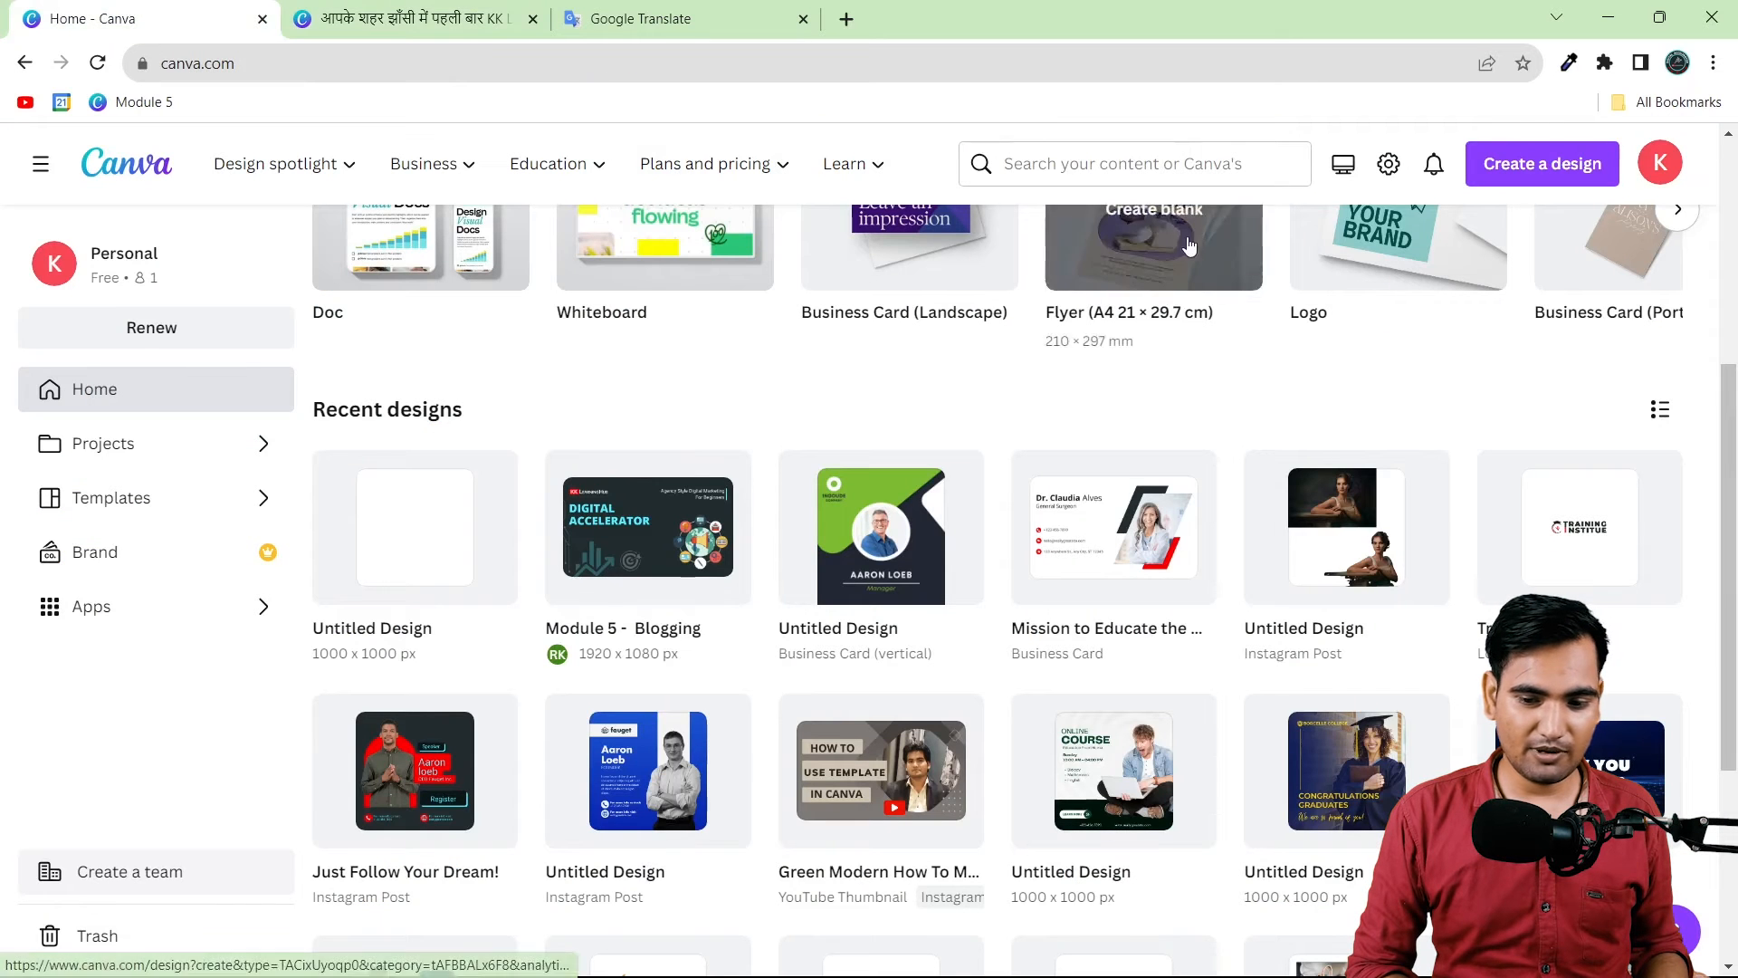
click(1541, 170)
right_click(1392, 237)
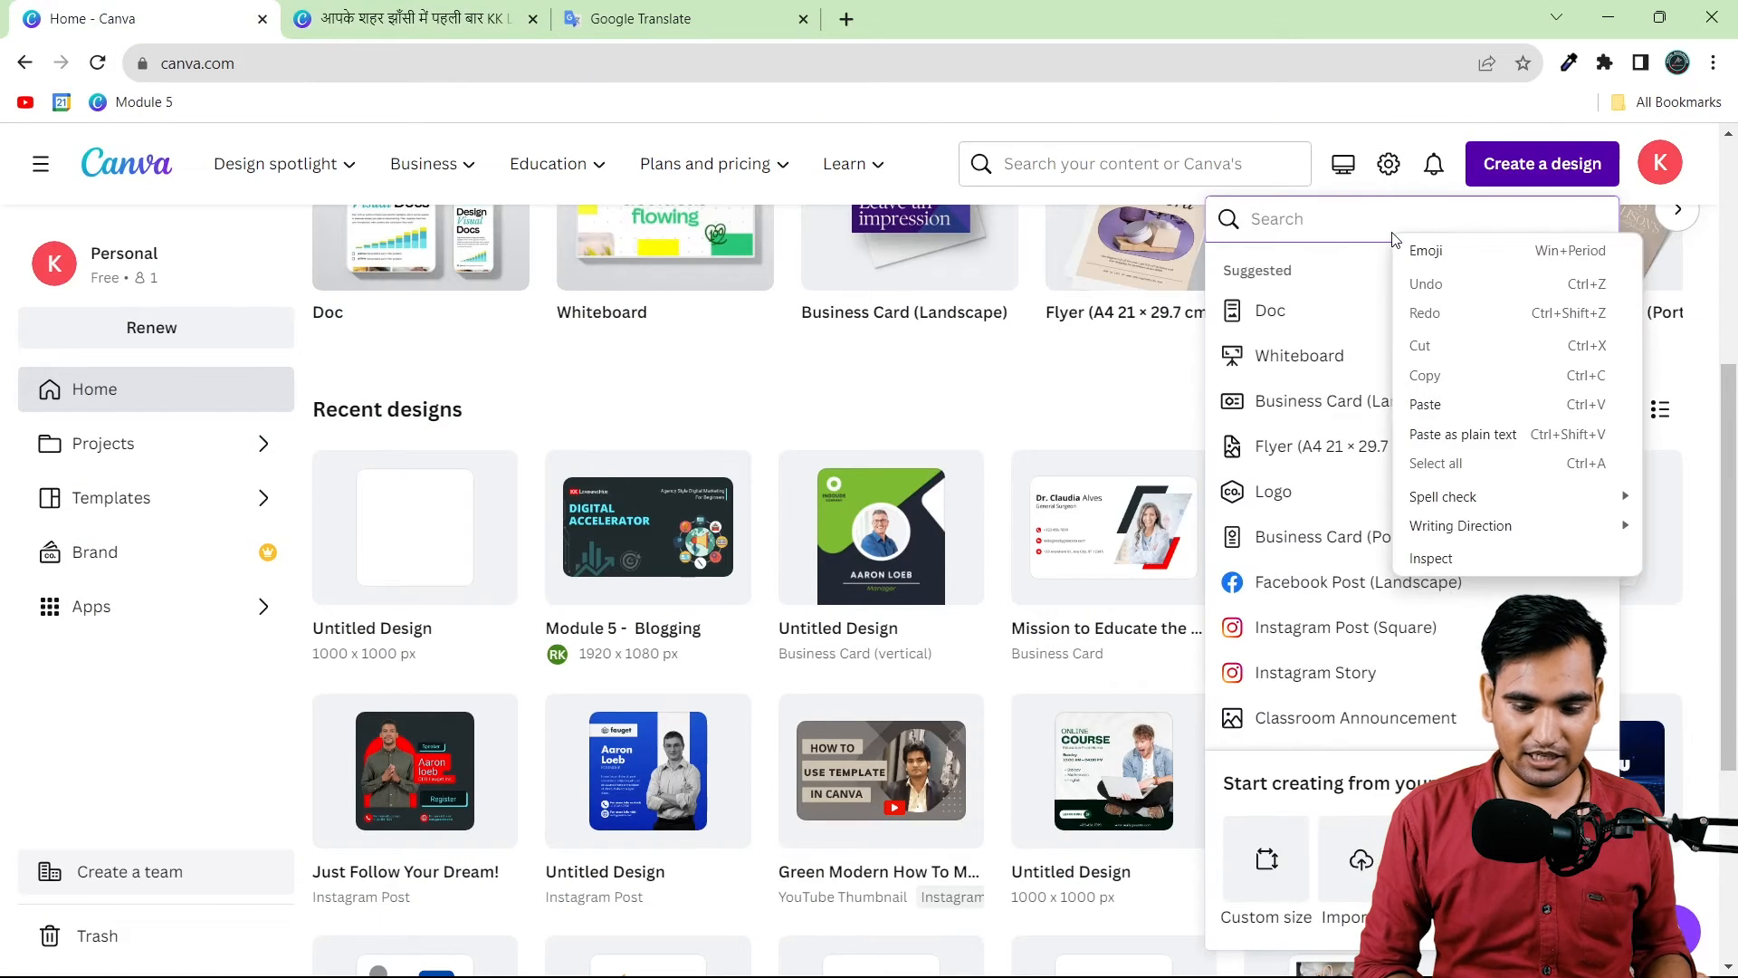
click(1313, 672)
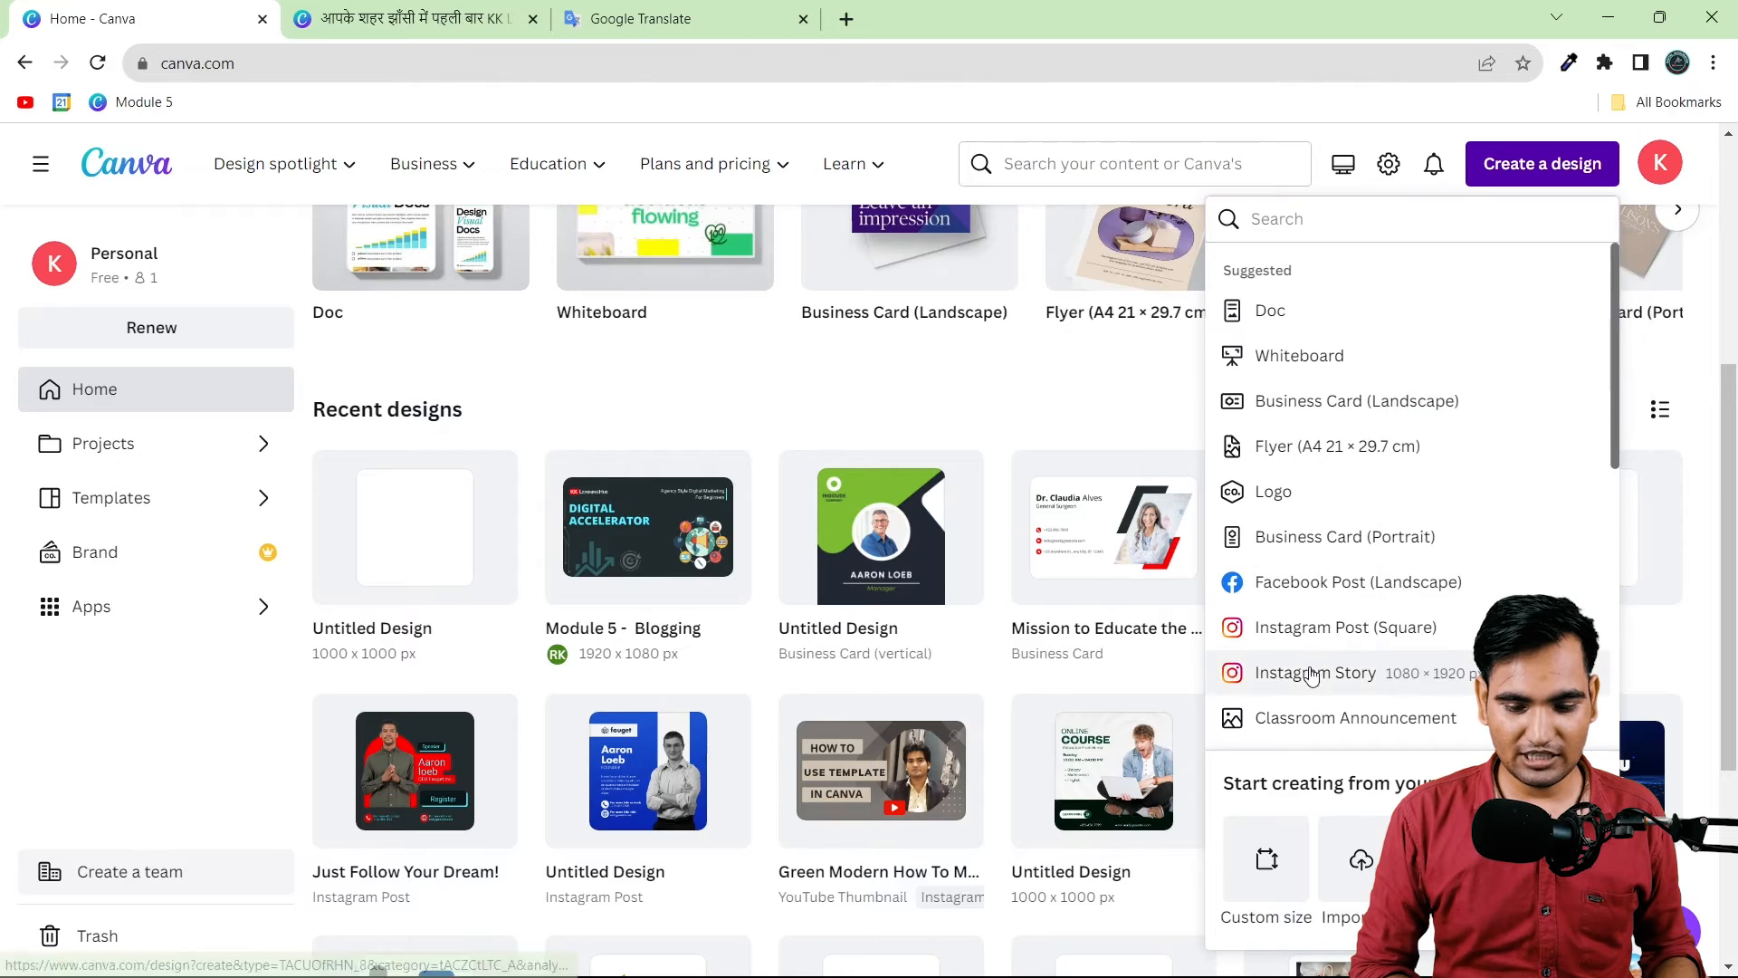
click(1312, 672)
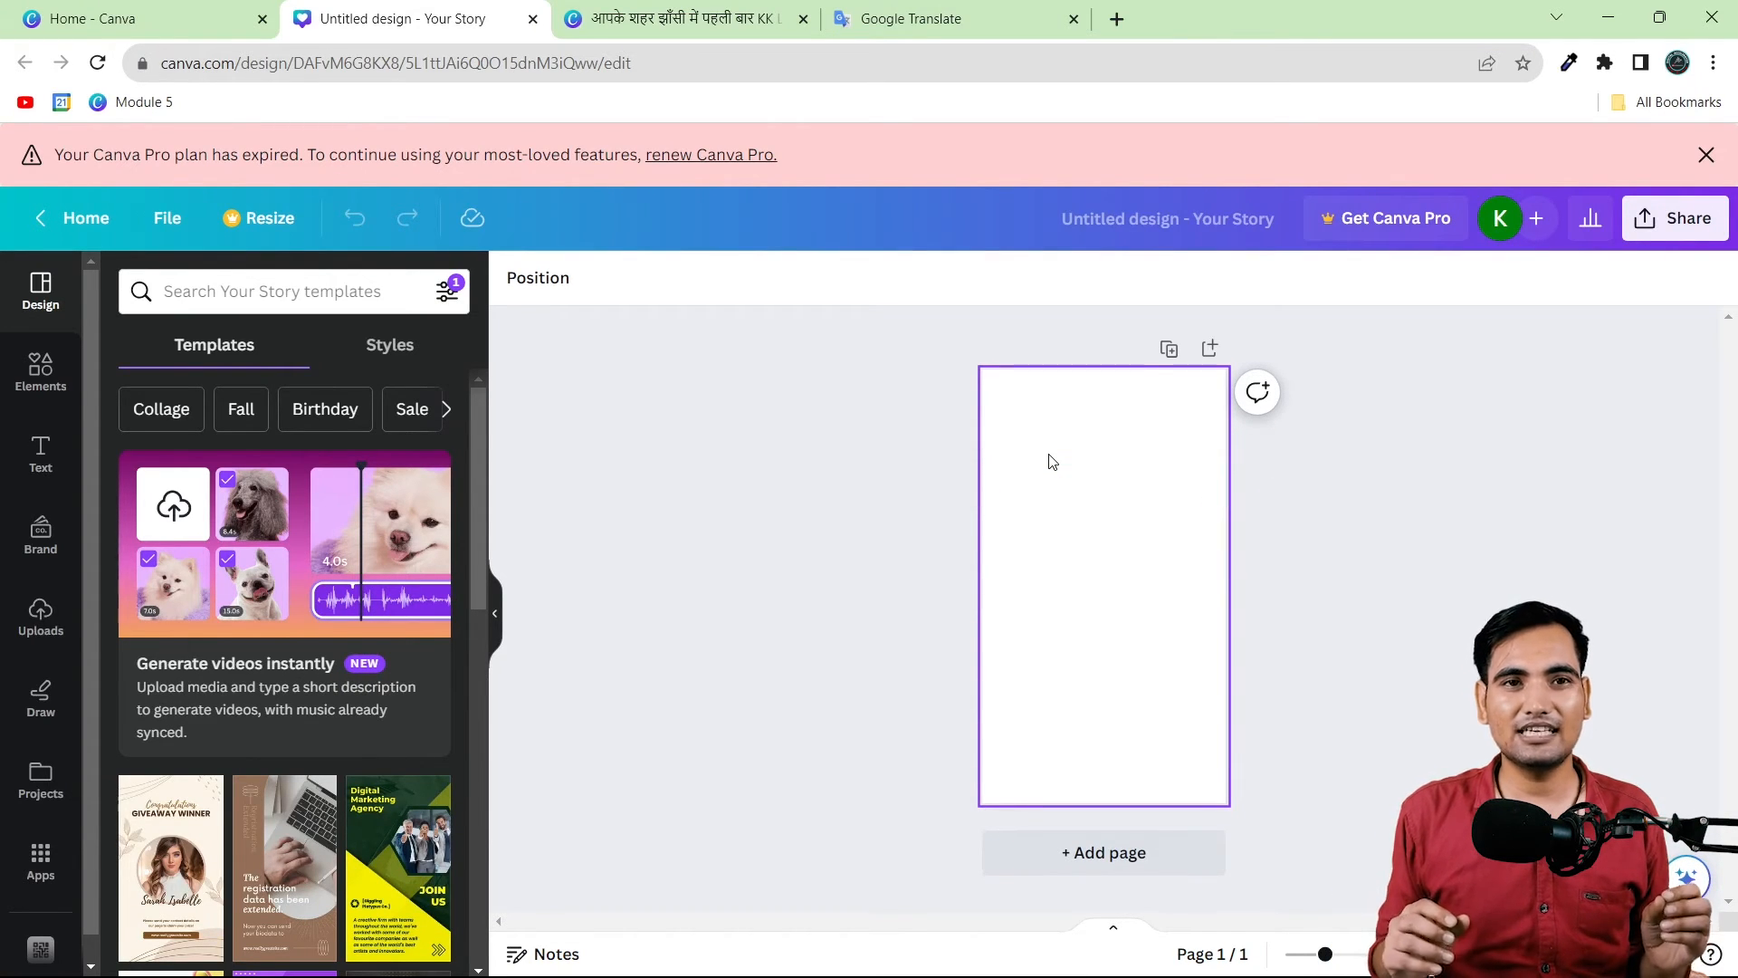
Step: Copy all text, shapes, the man's photo and the logo from the ad's first page into the blank story, centred on the page
key(ctrl+Tab)
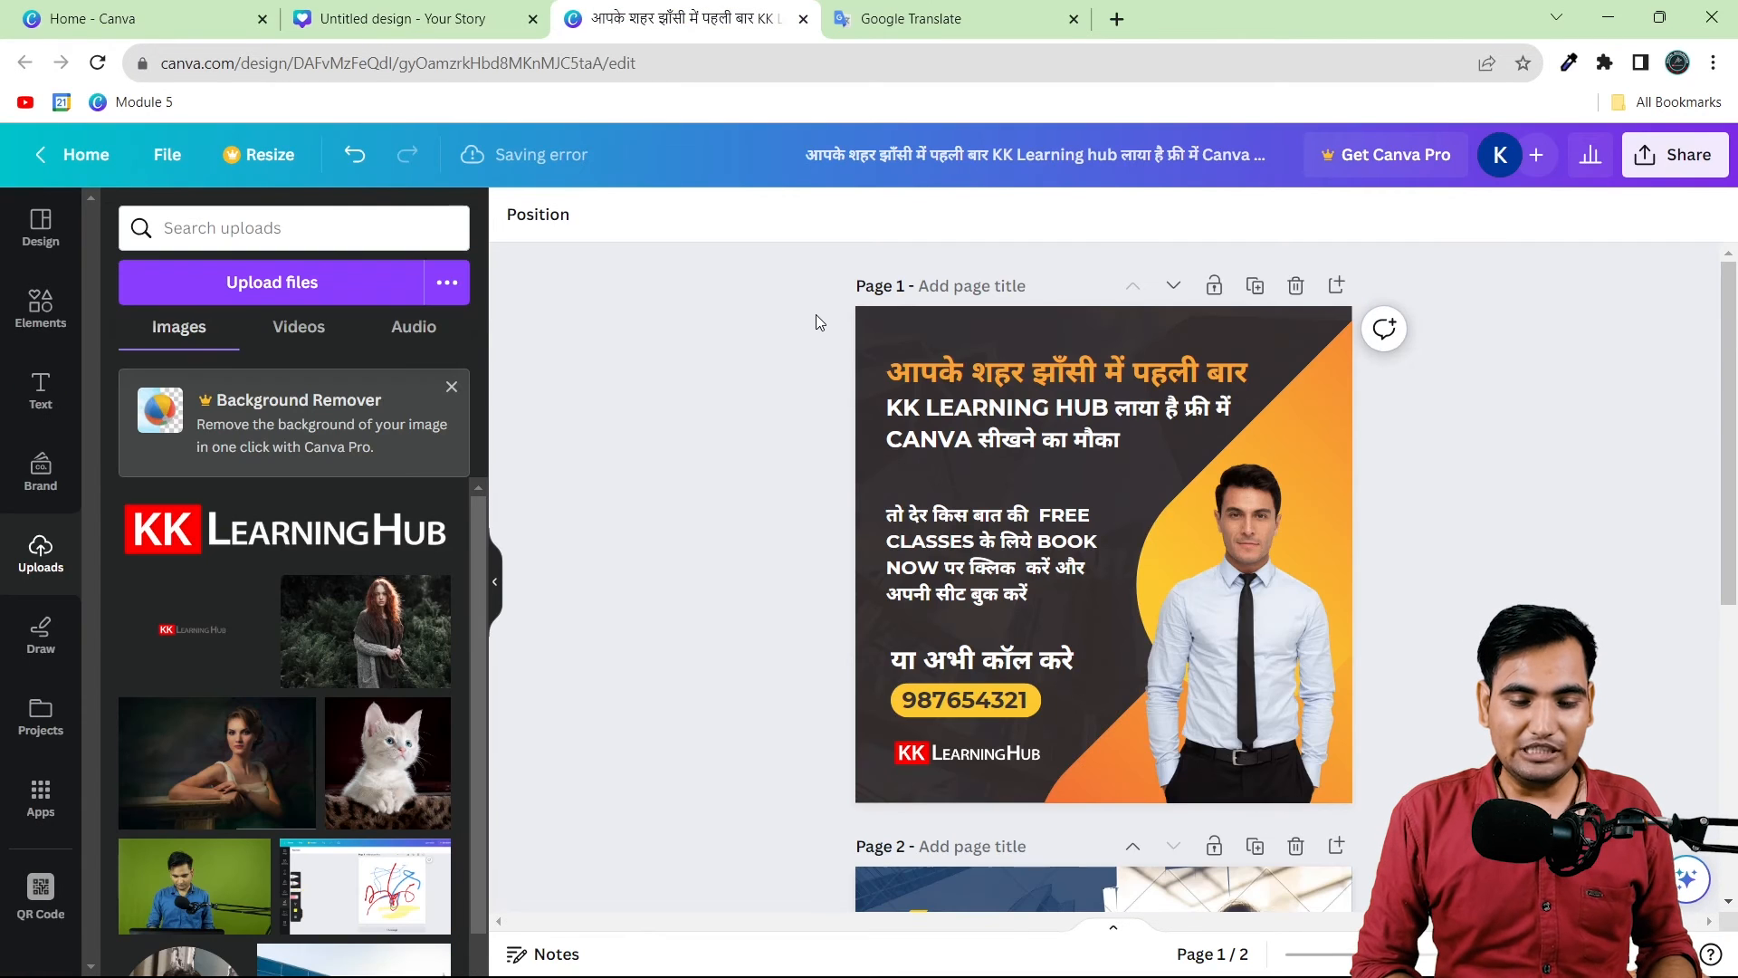
drag(816, 313, 1428, 784)
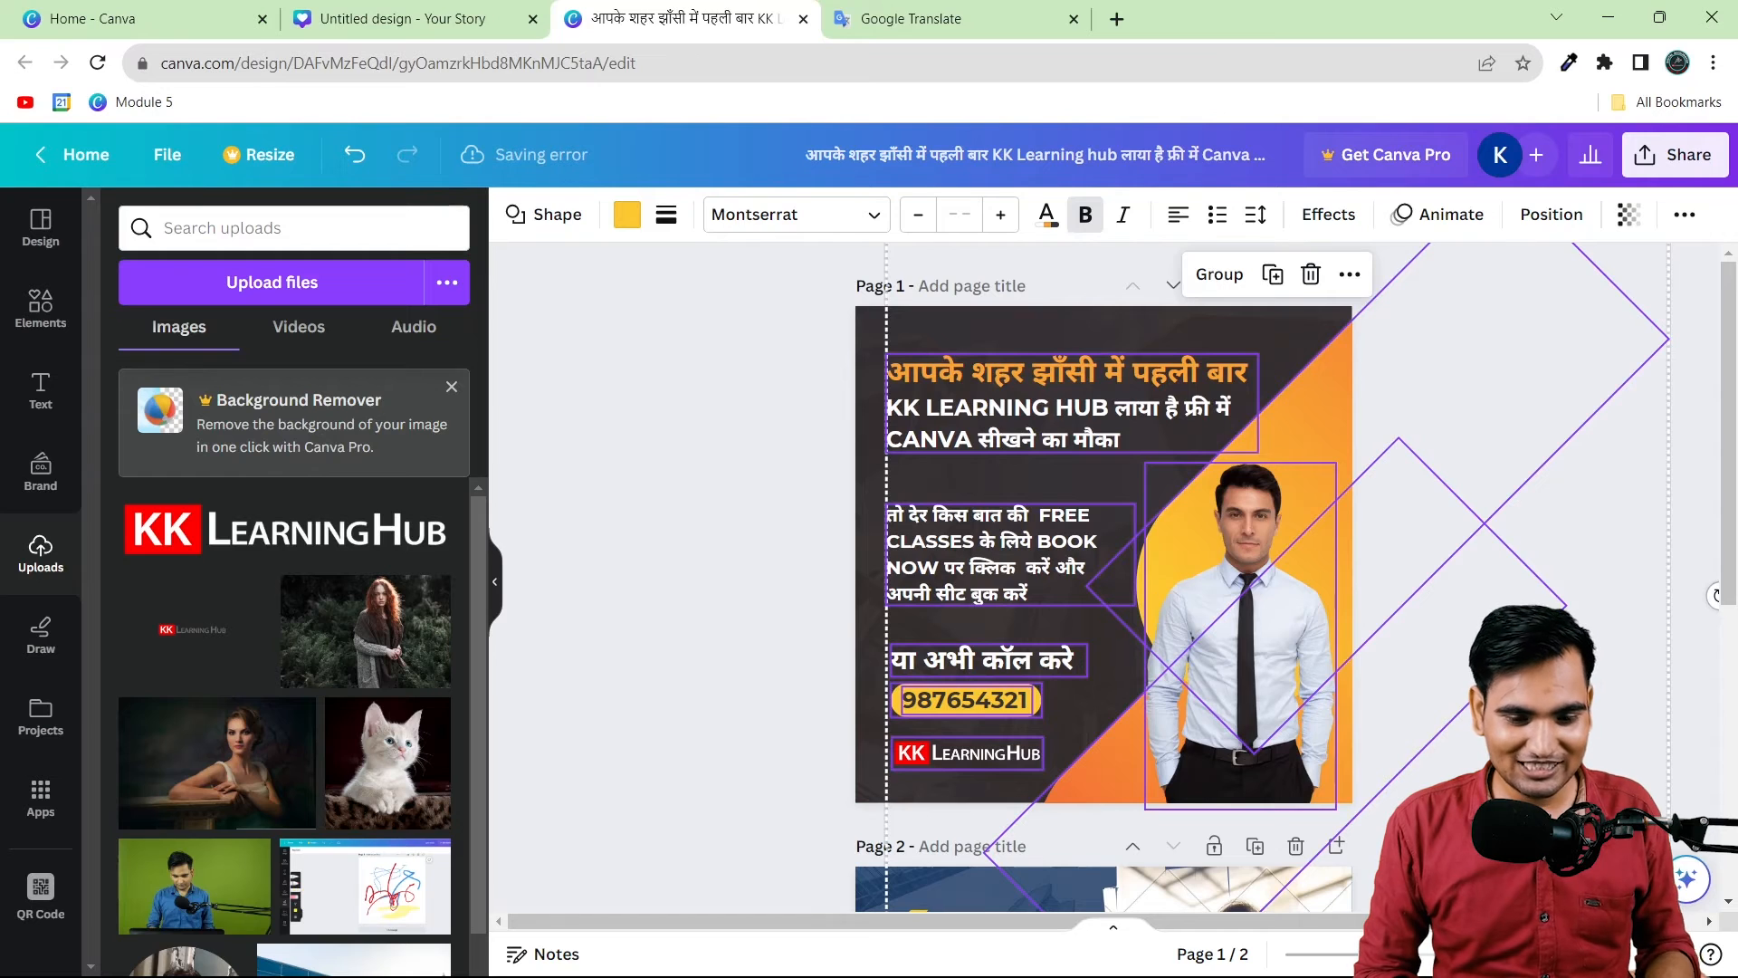
click(463, 11)
click(1045, 436)
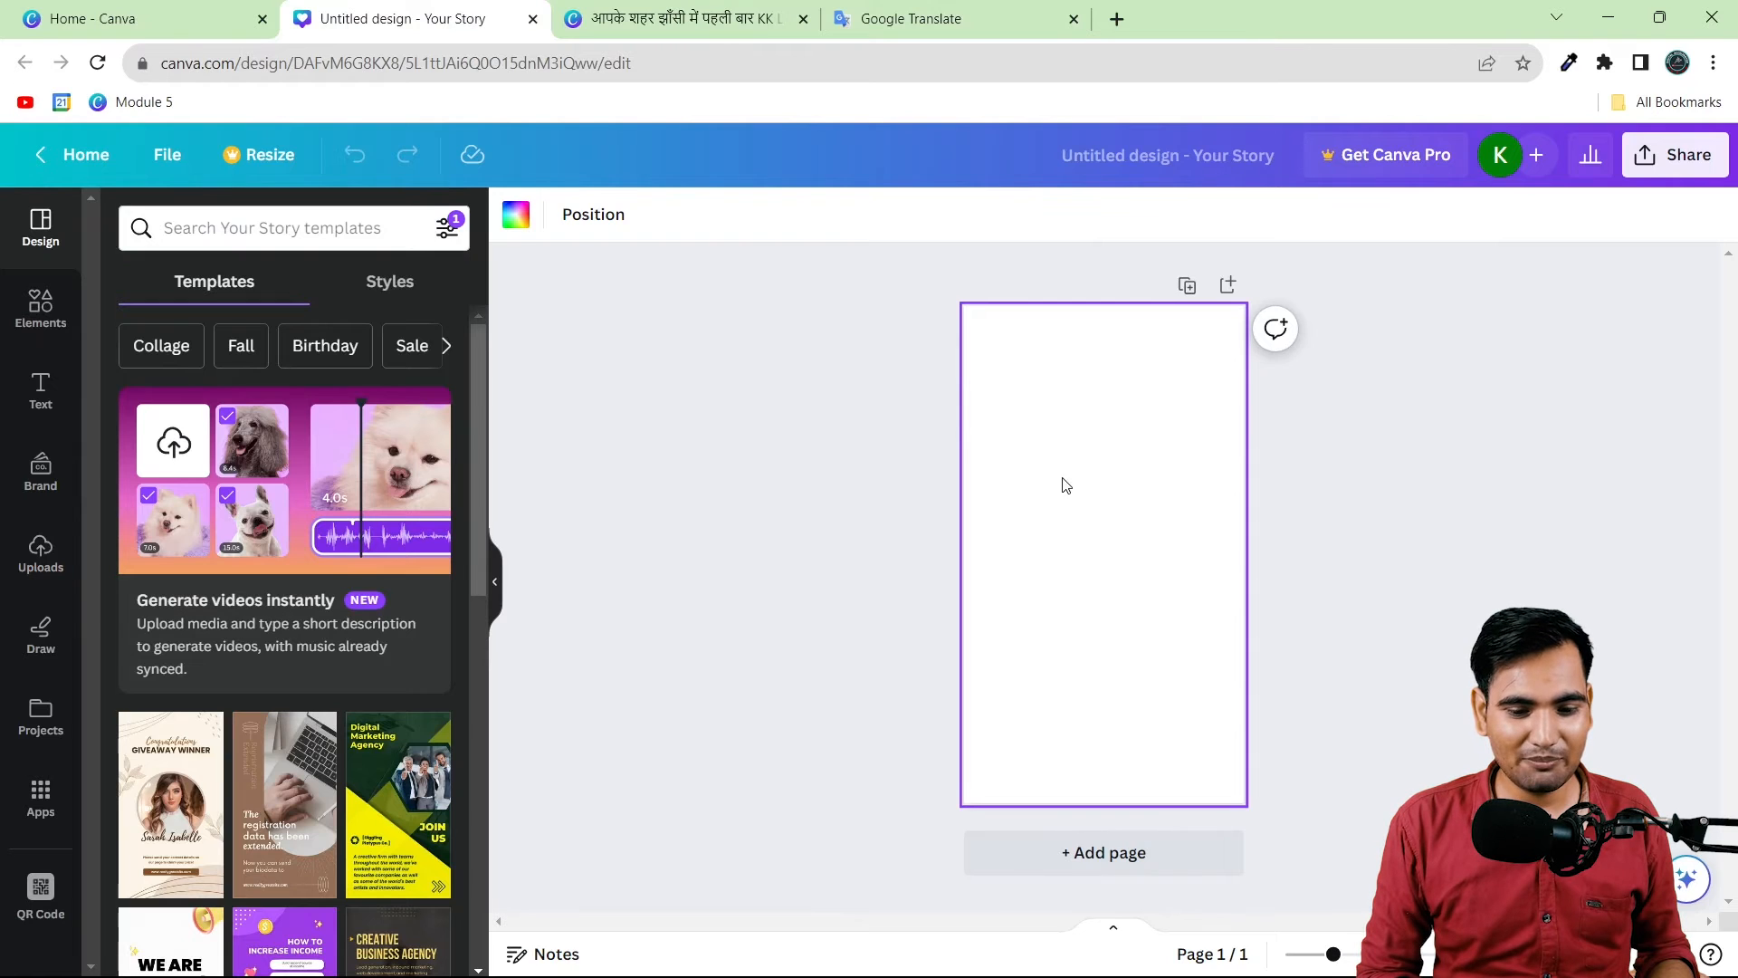
key(ctrl+v)
drag(1114, 518, 1104, 575)
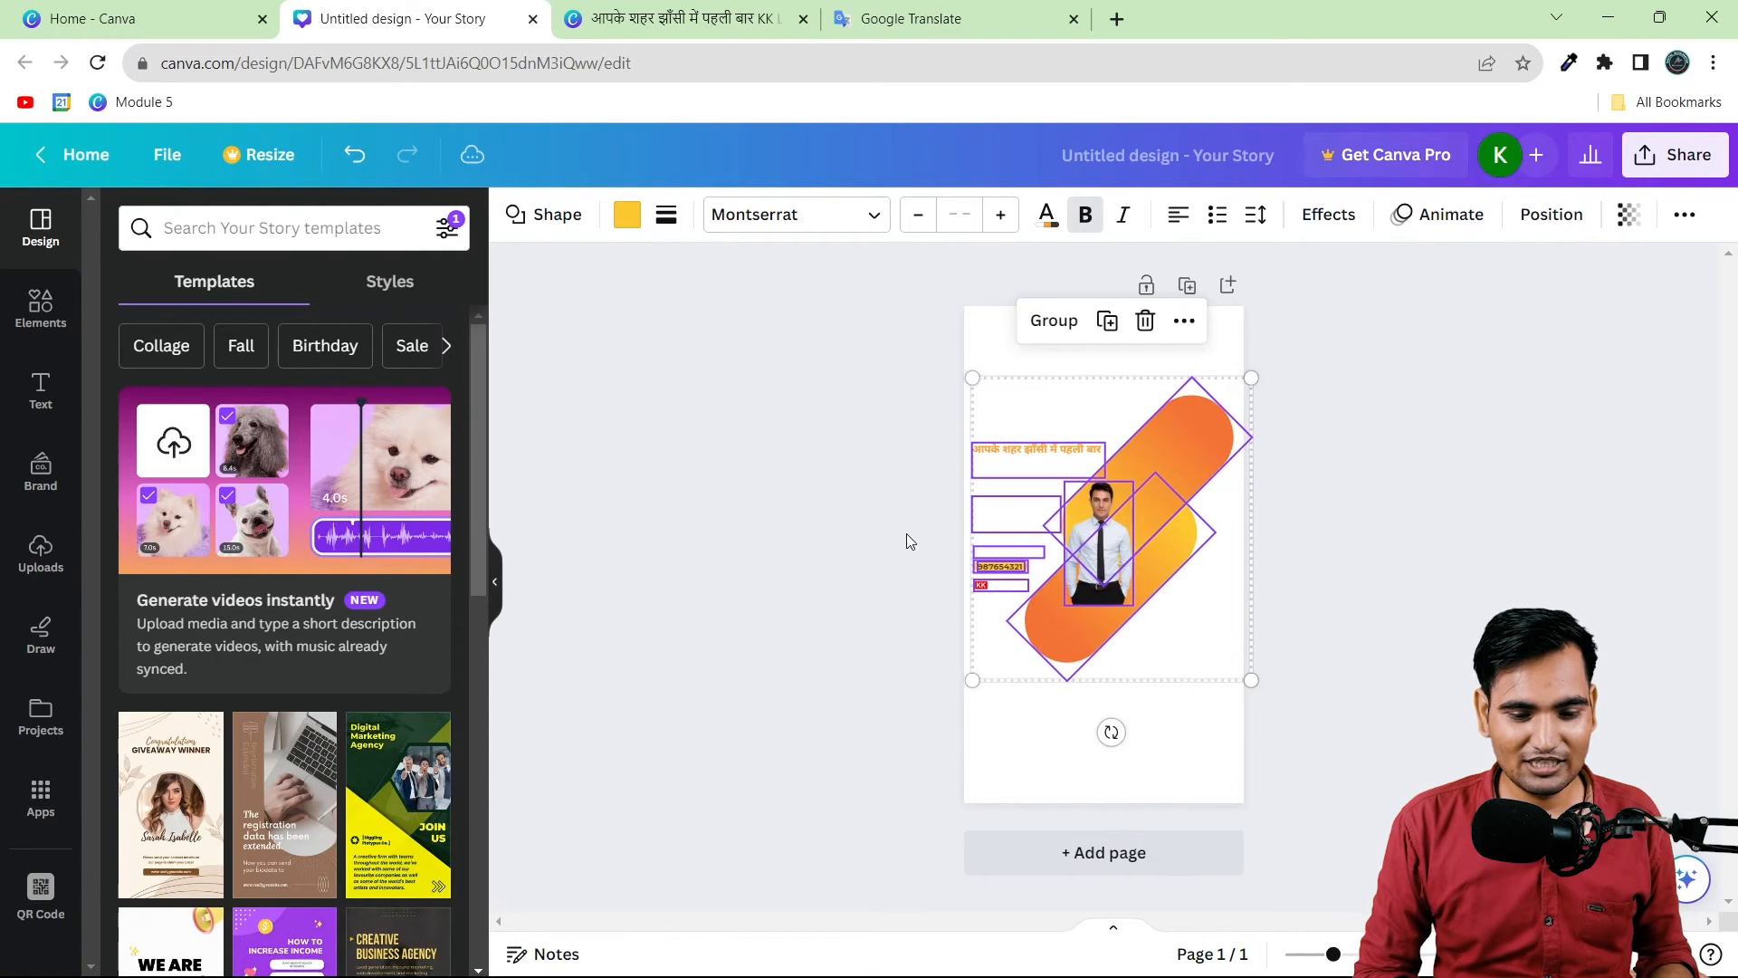
click(906, 536)
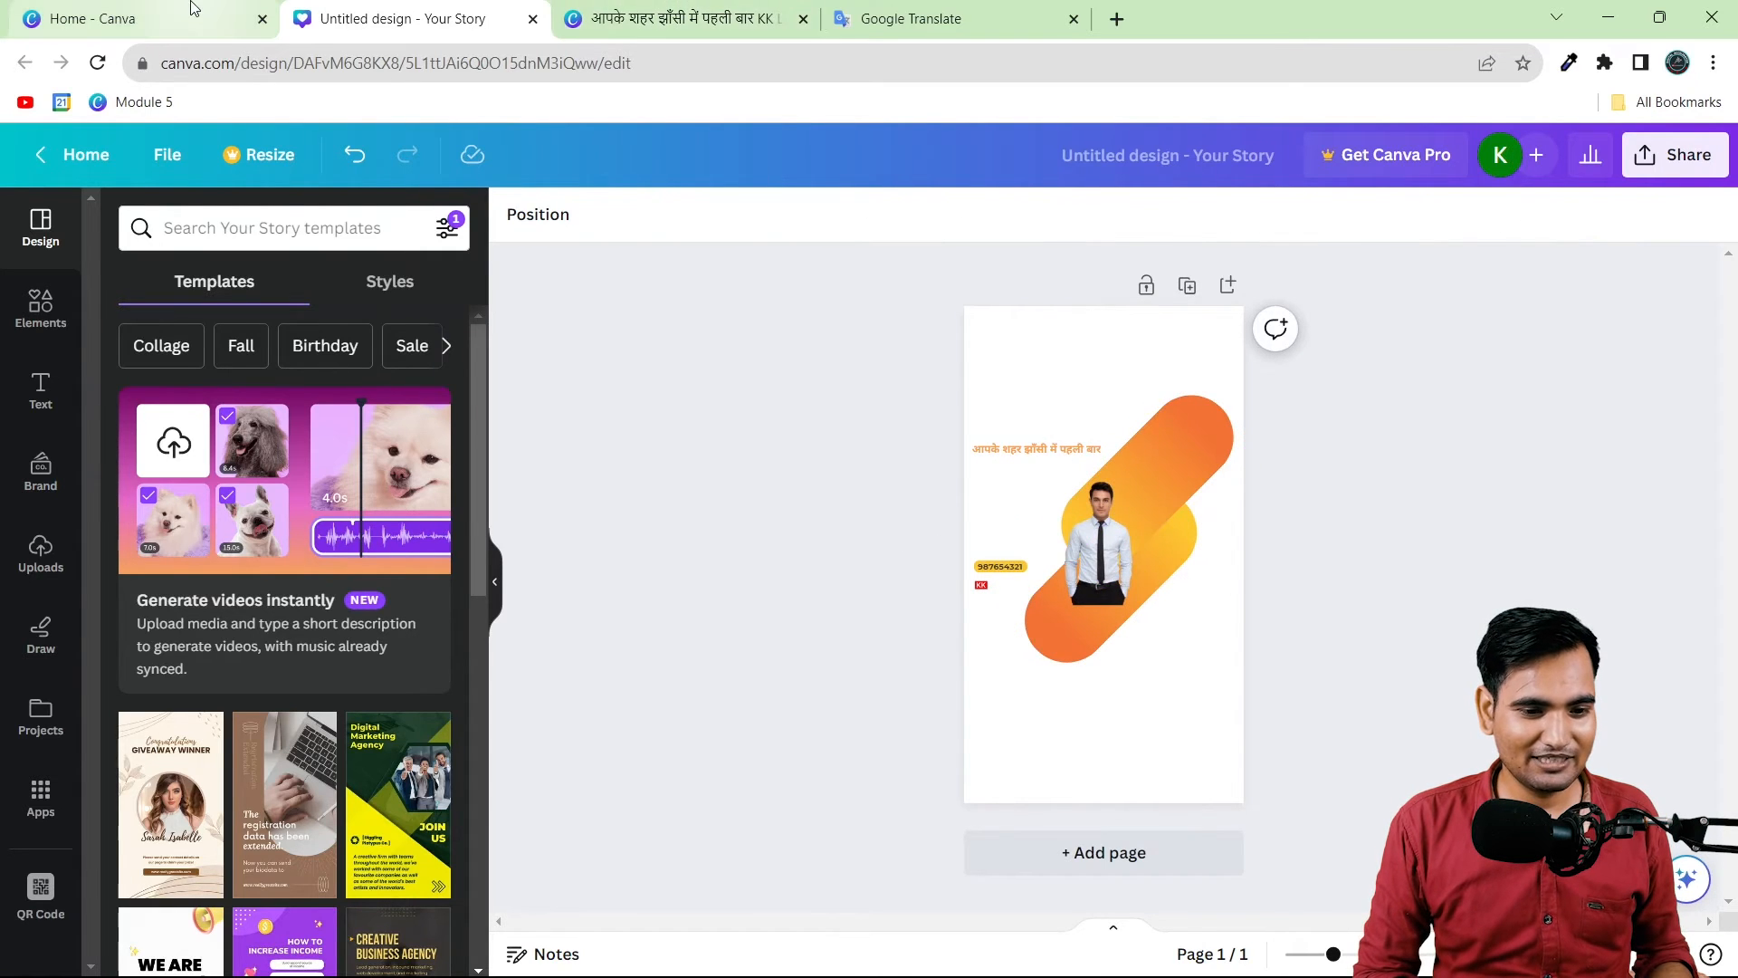
Step: Detach the building photo from the background of the ad's first page and copy it
click(634, 18)
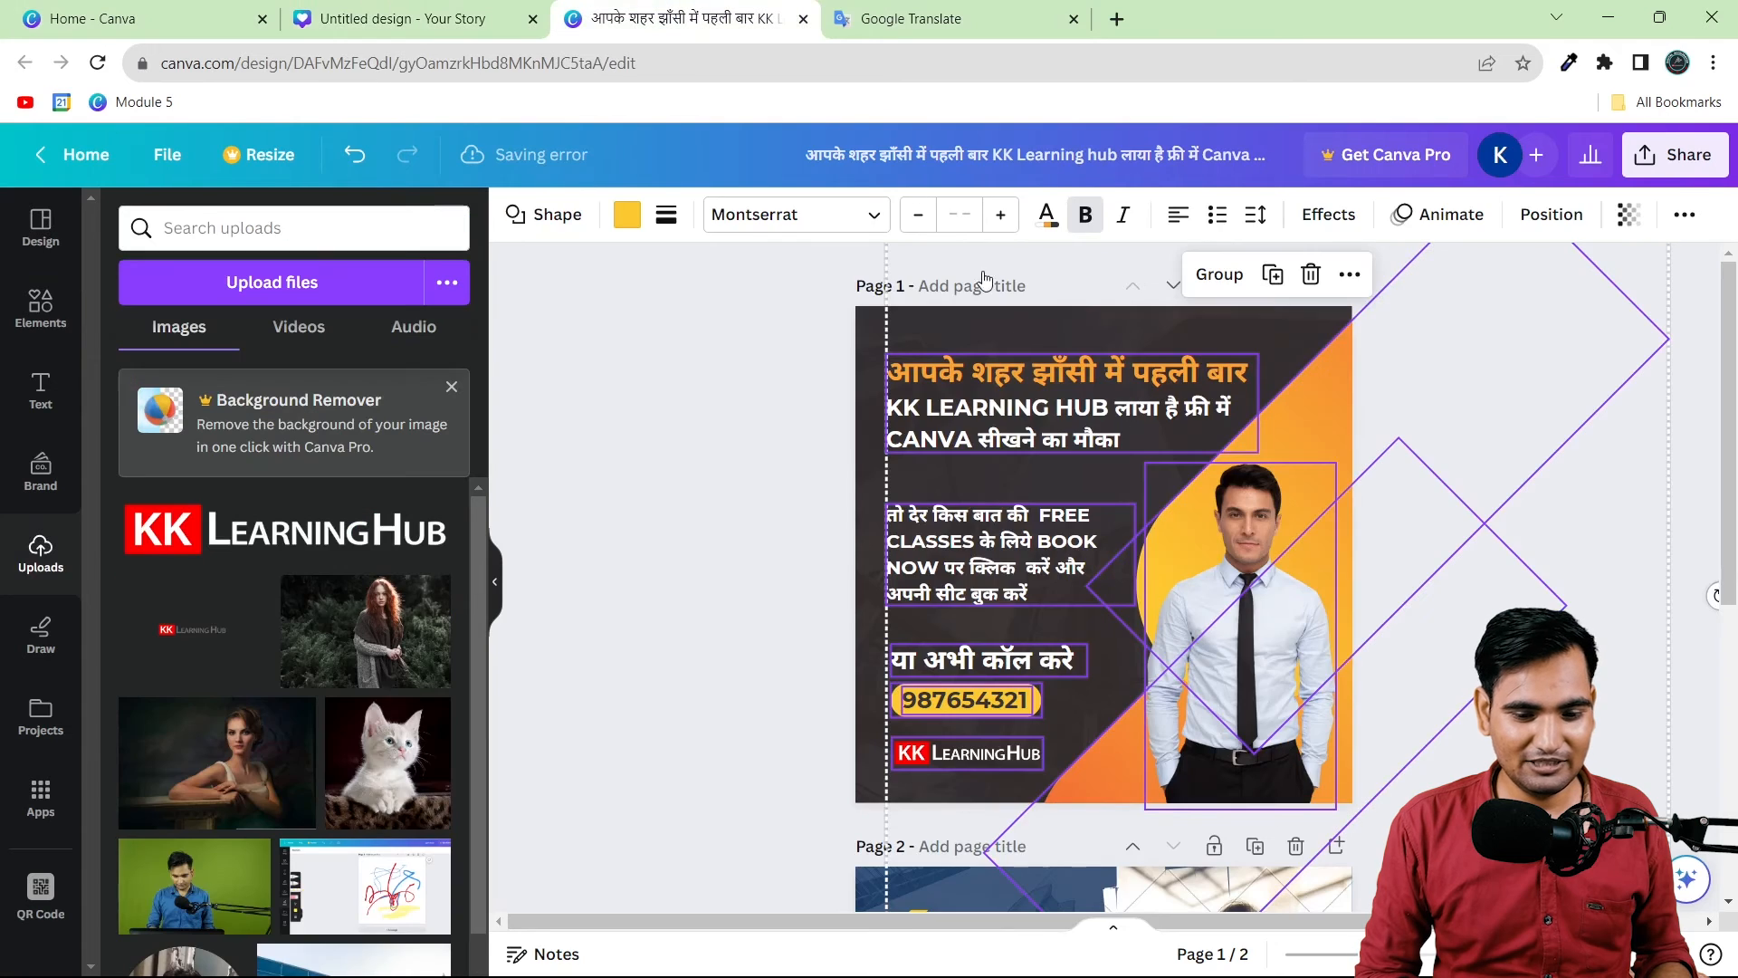
click(753, 292)
click(952, 324)
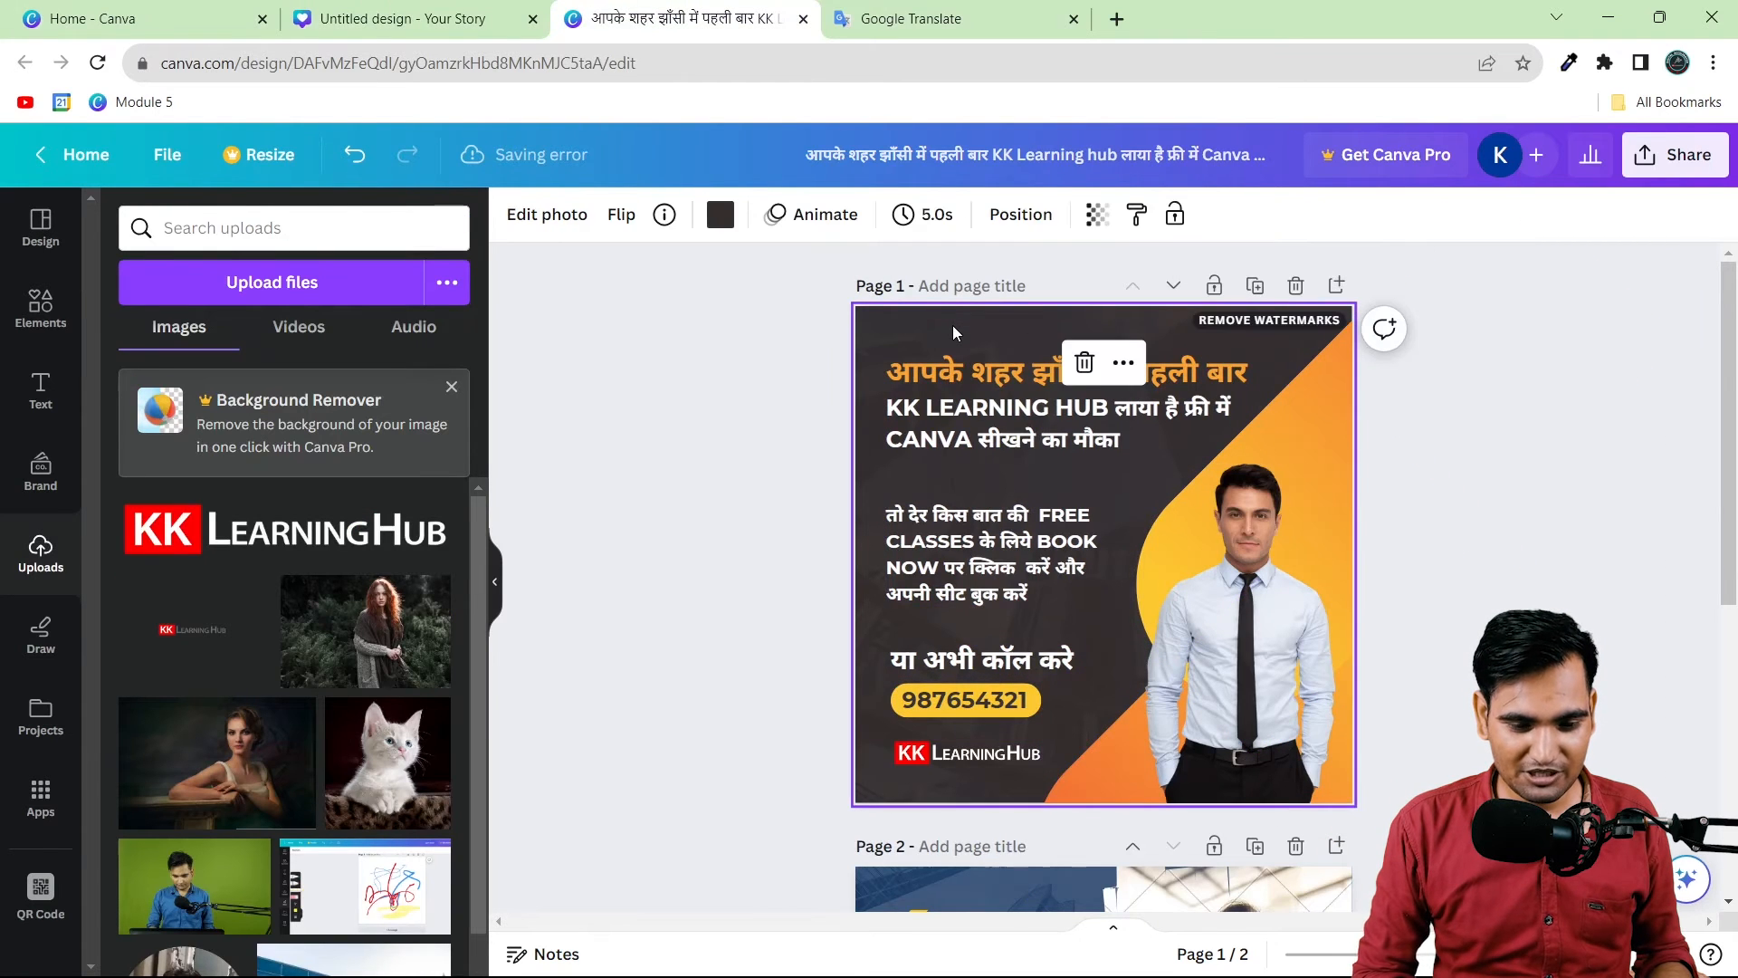
right_click(952, 325)
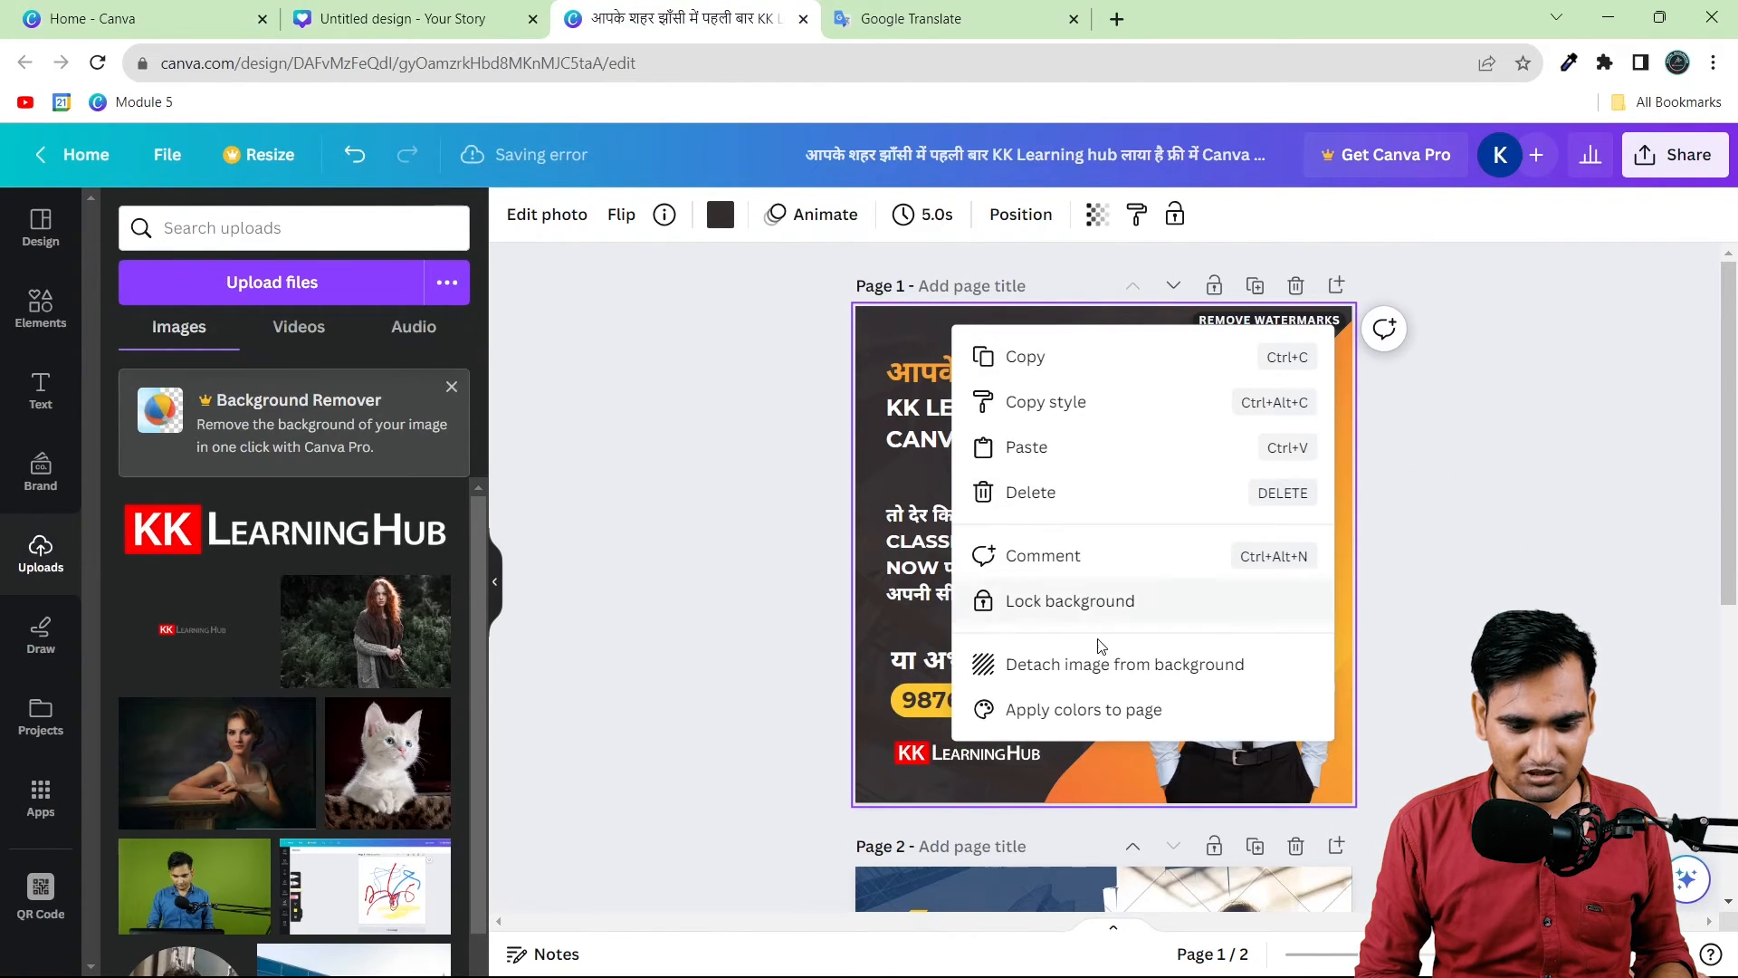
click(1076, 666)
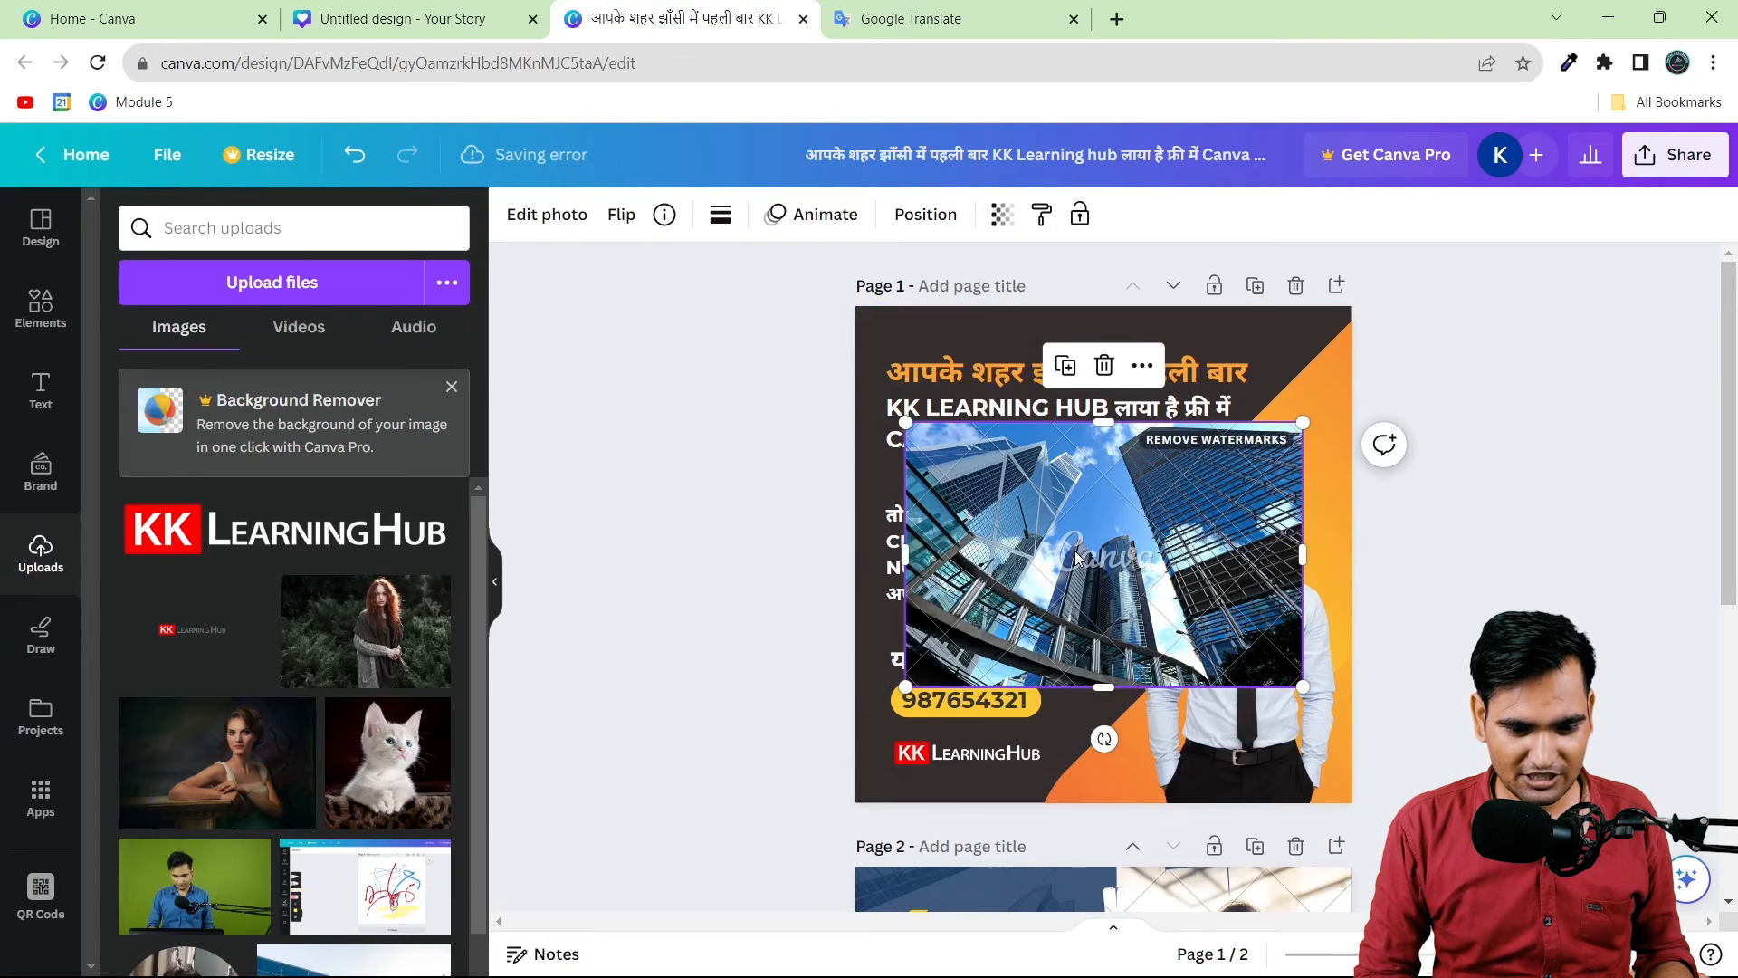
Step: Paste the building photo into the story design and set it as the page background
click(362, 18)
click(1015, 340)
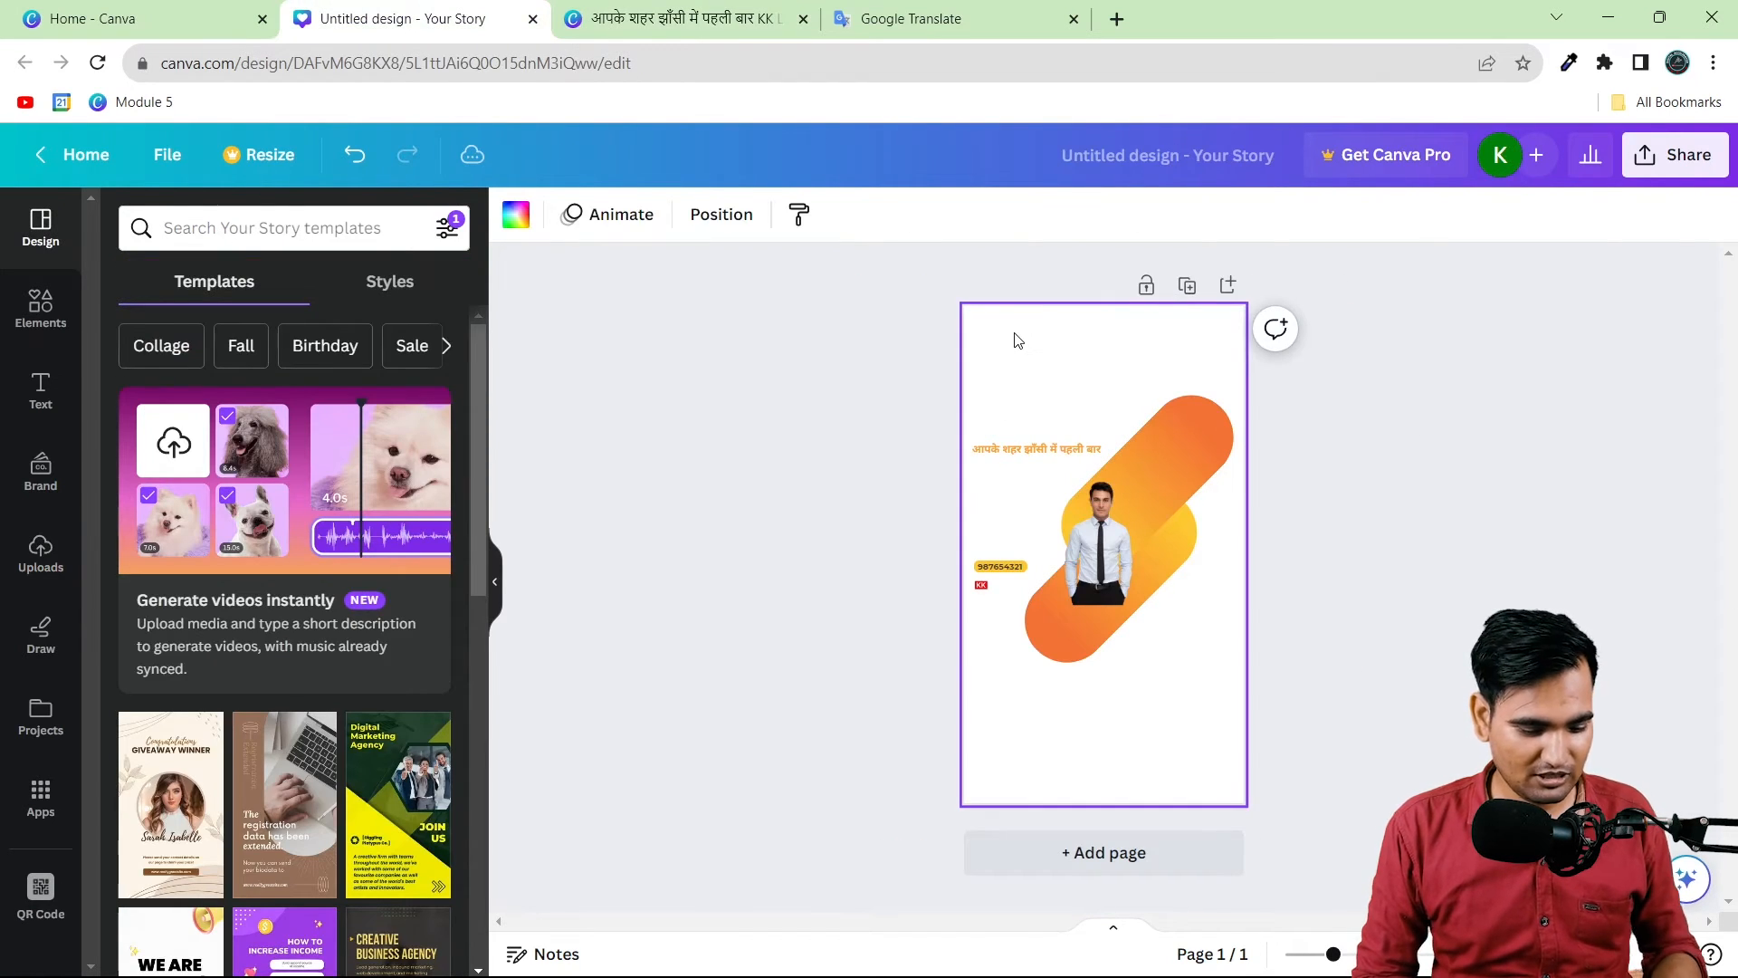
key(ctrl+v)
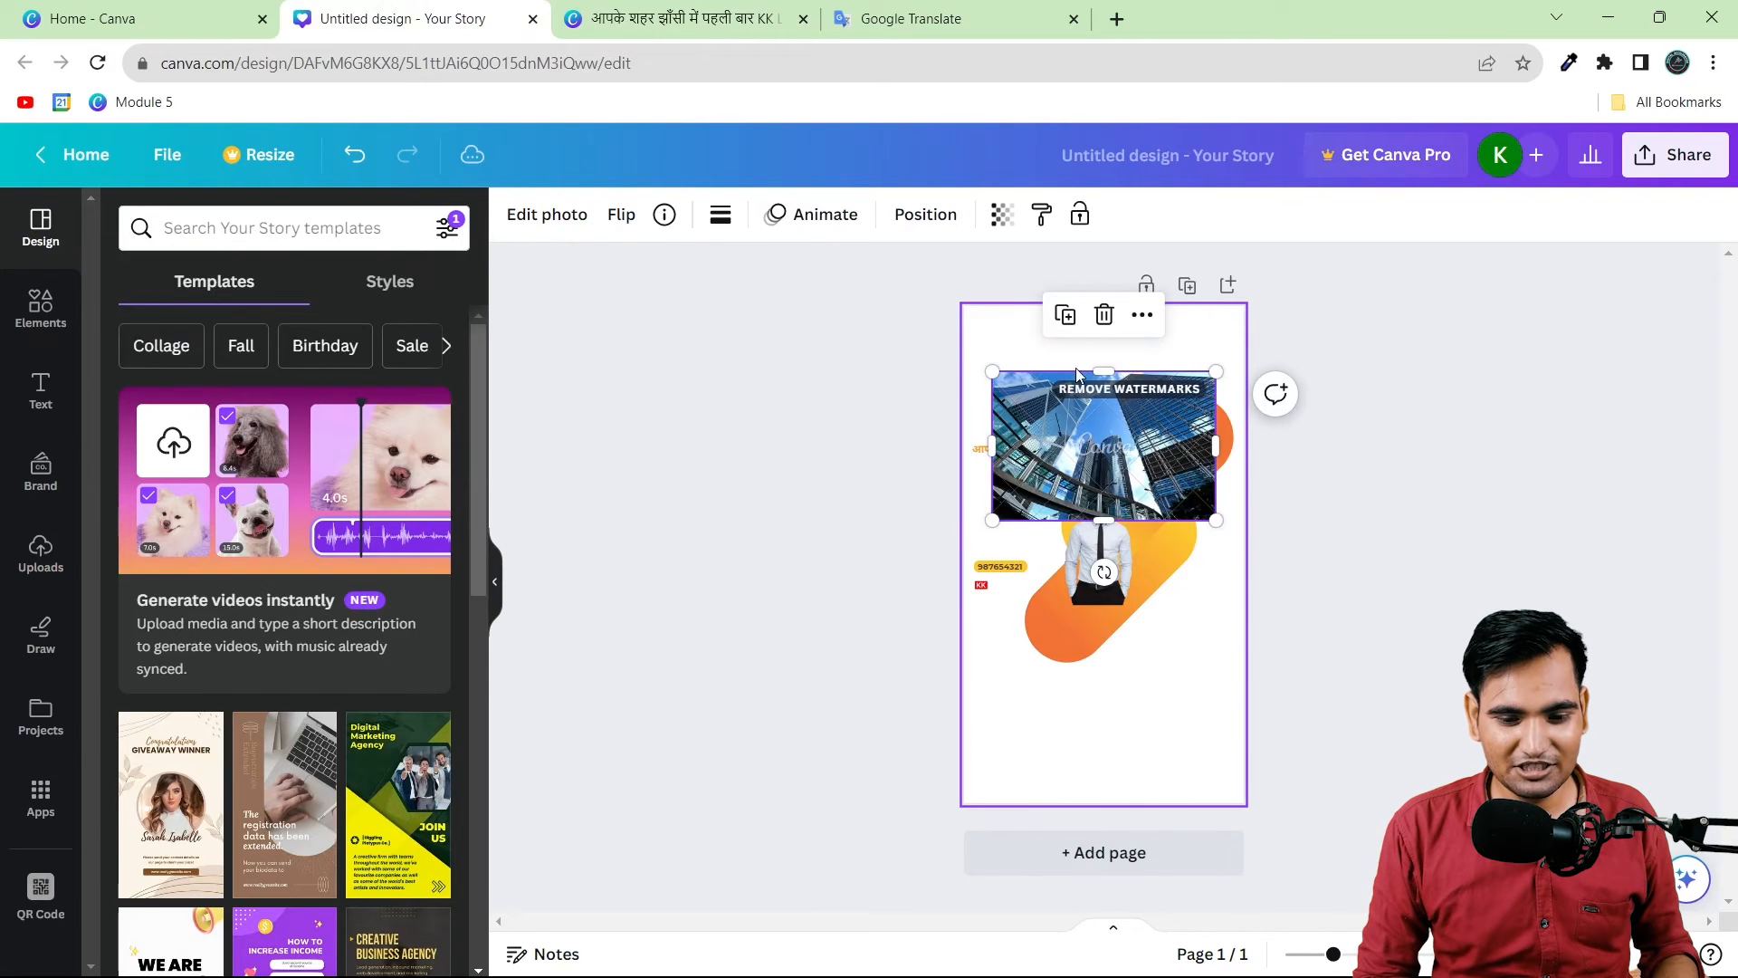
right_click(1105, 411)
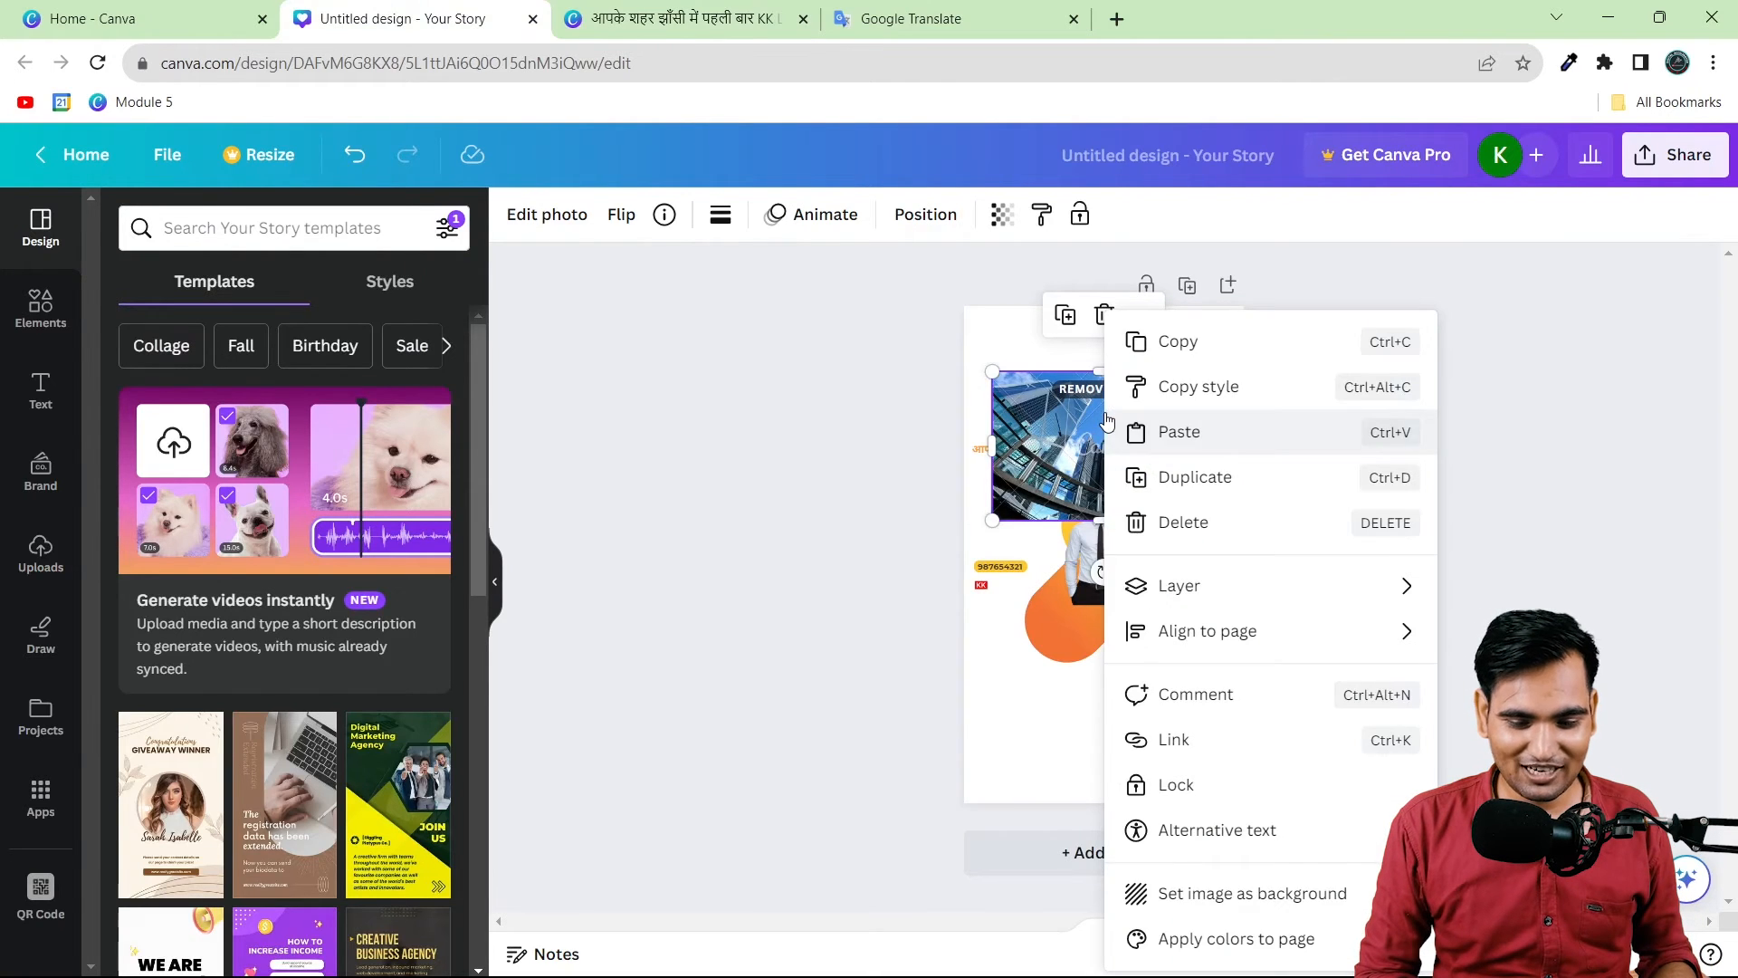
click(1267, 893)
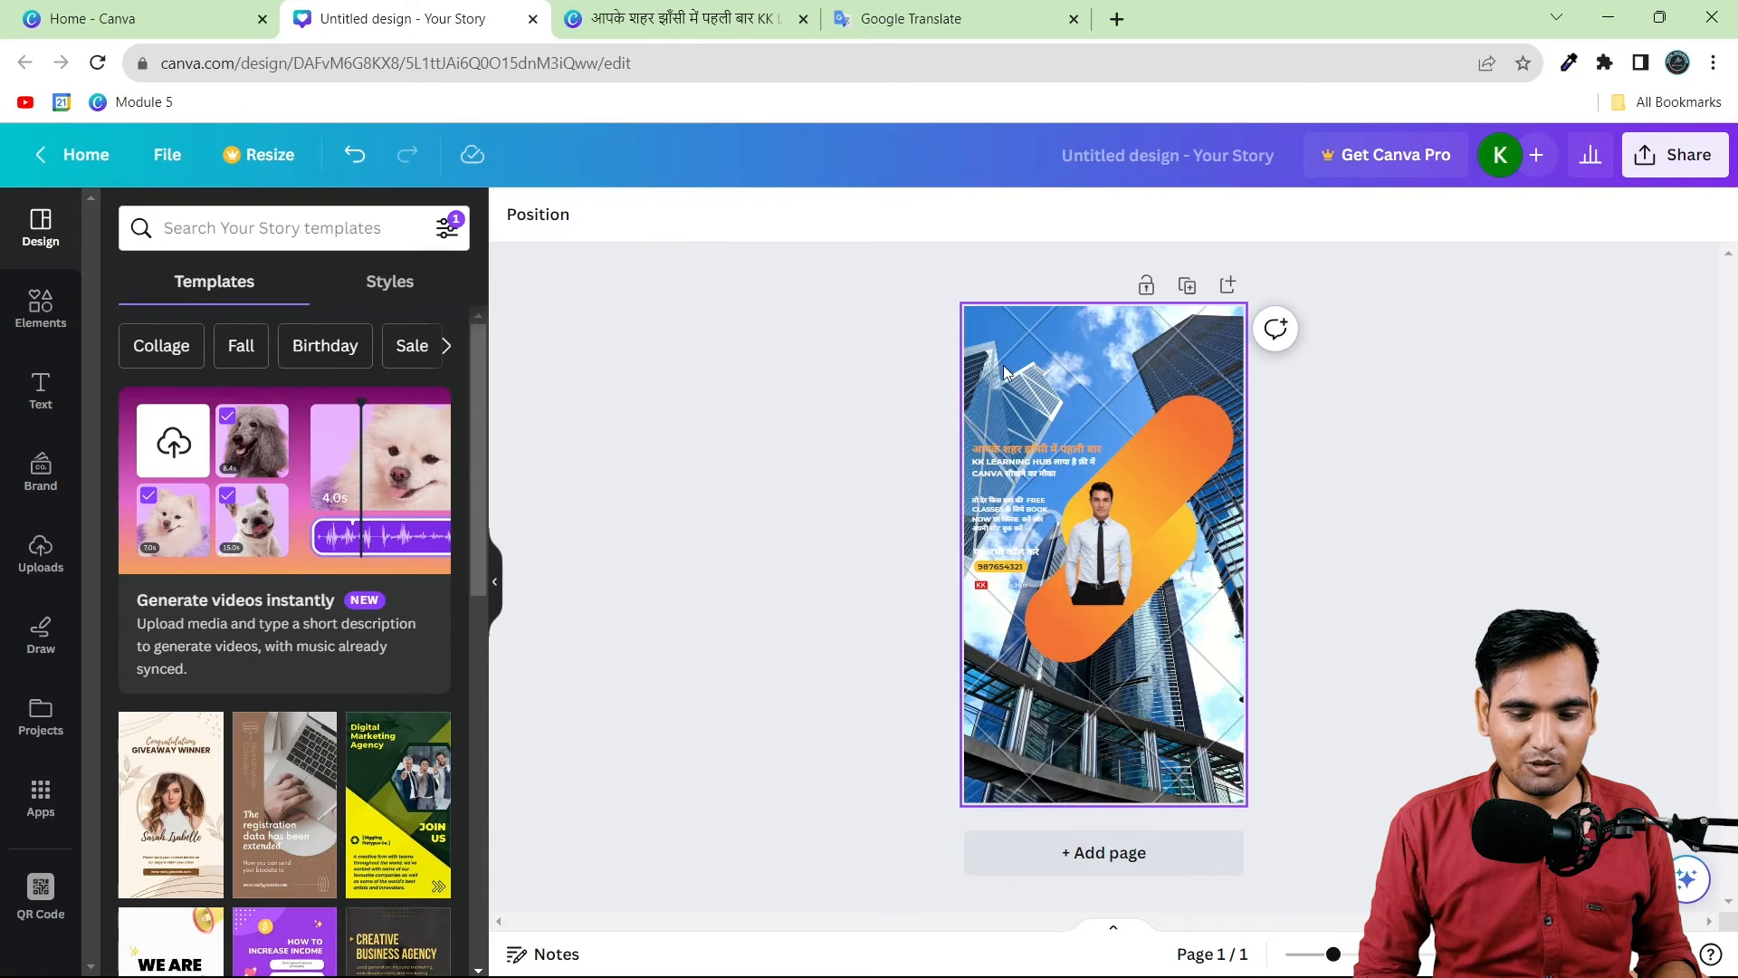
Step: Copy the hex code #362E2E of the background colour on the ad's first page
click(591, 13)
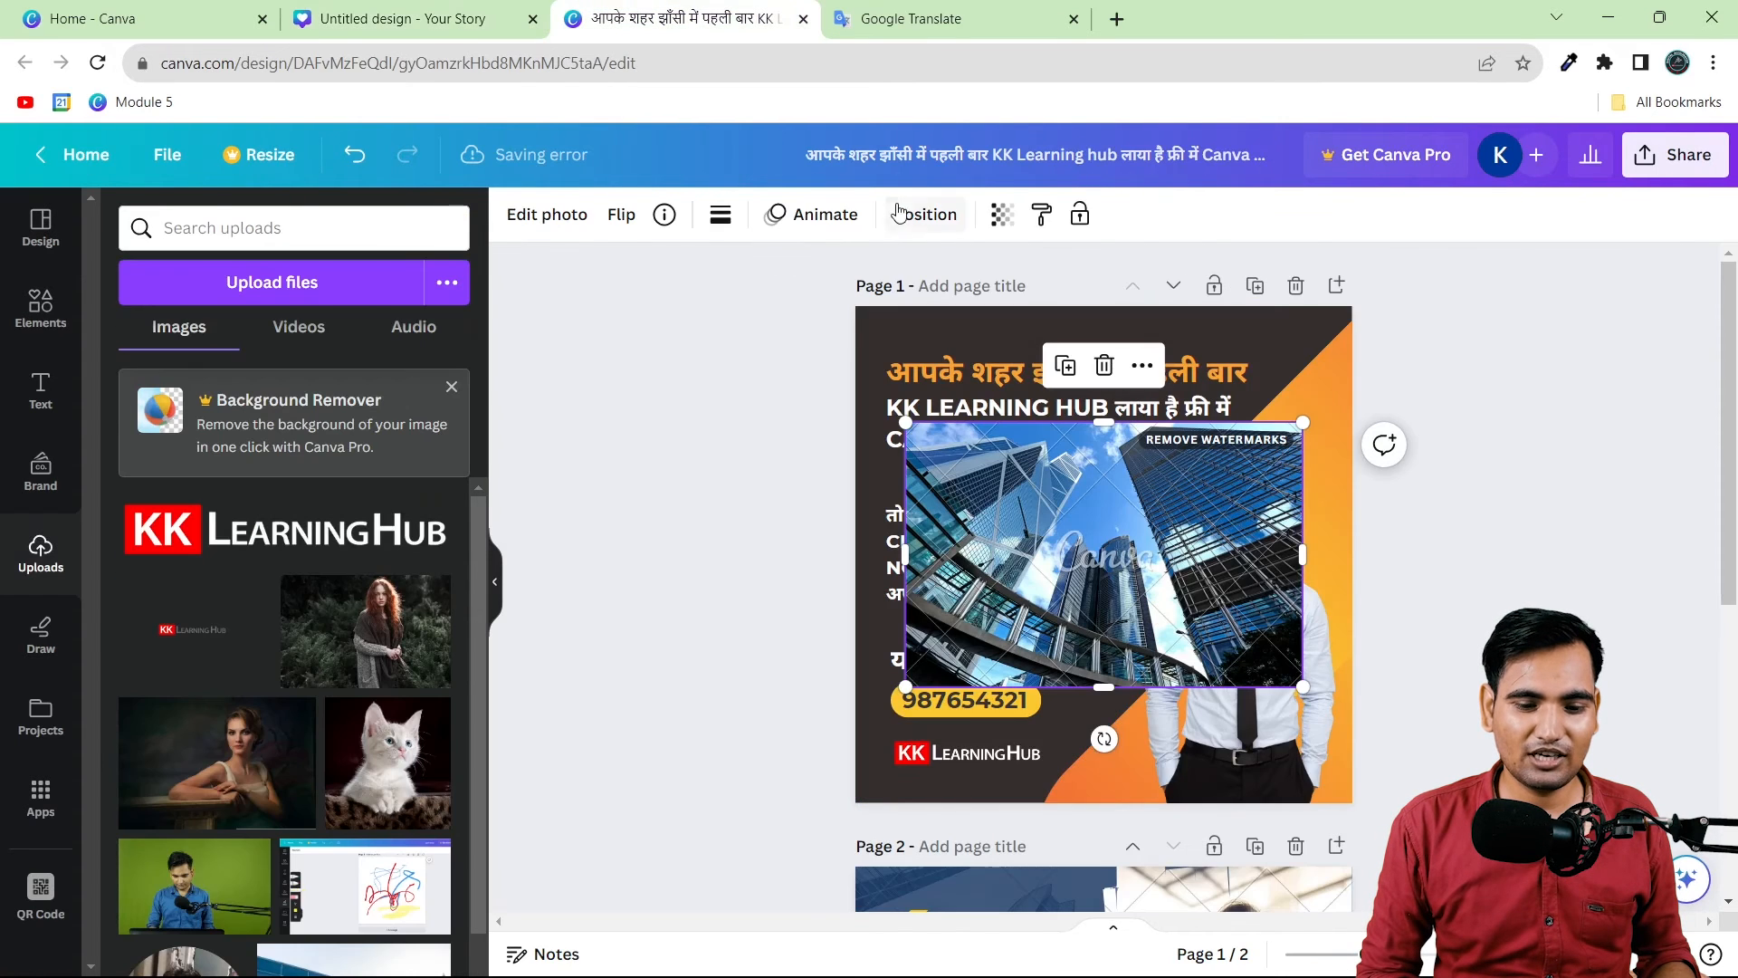
click(905, 324)
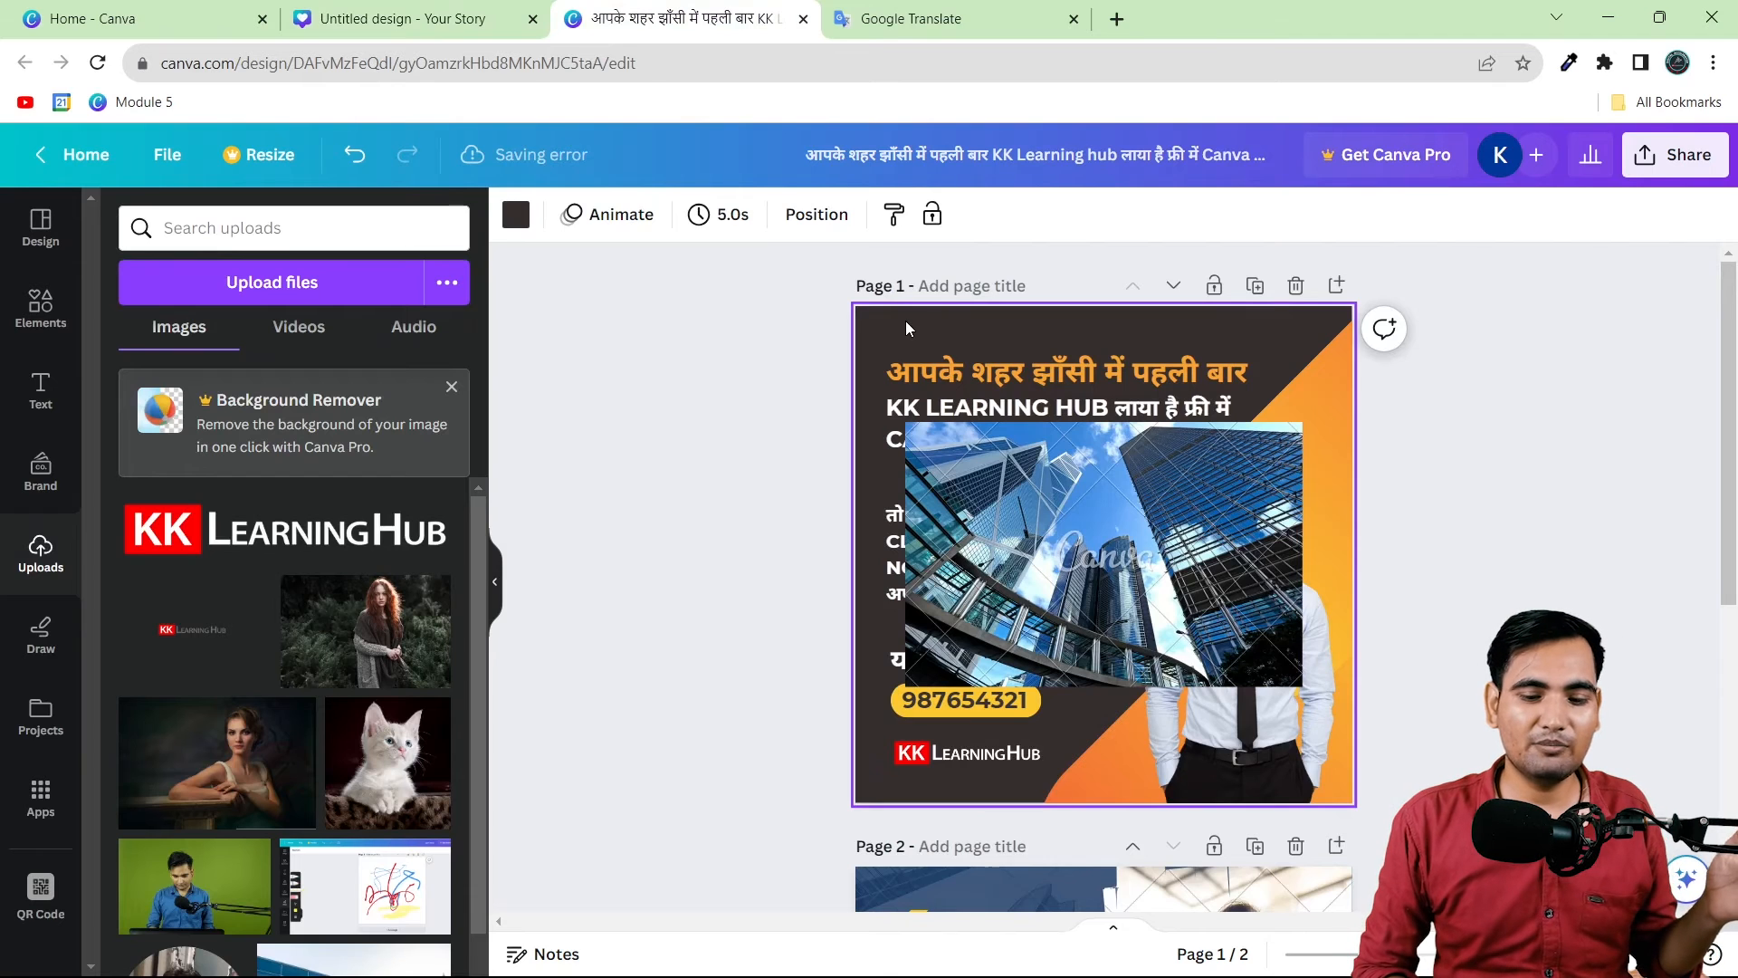
right_click(907, 327)
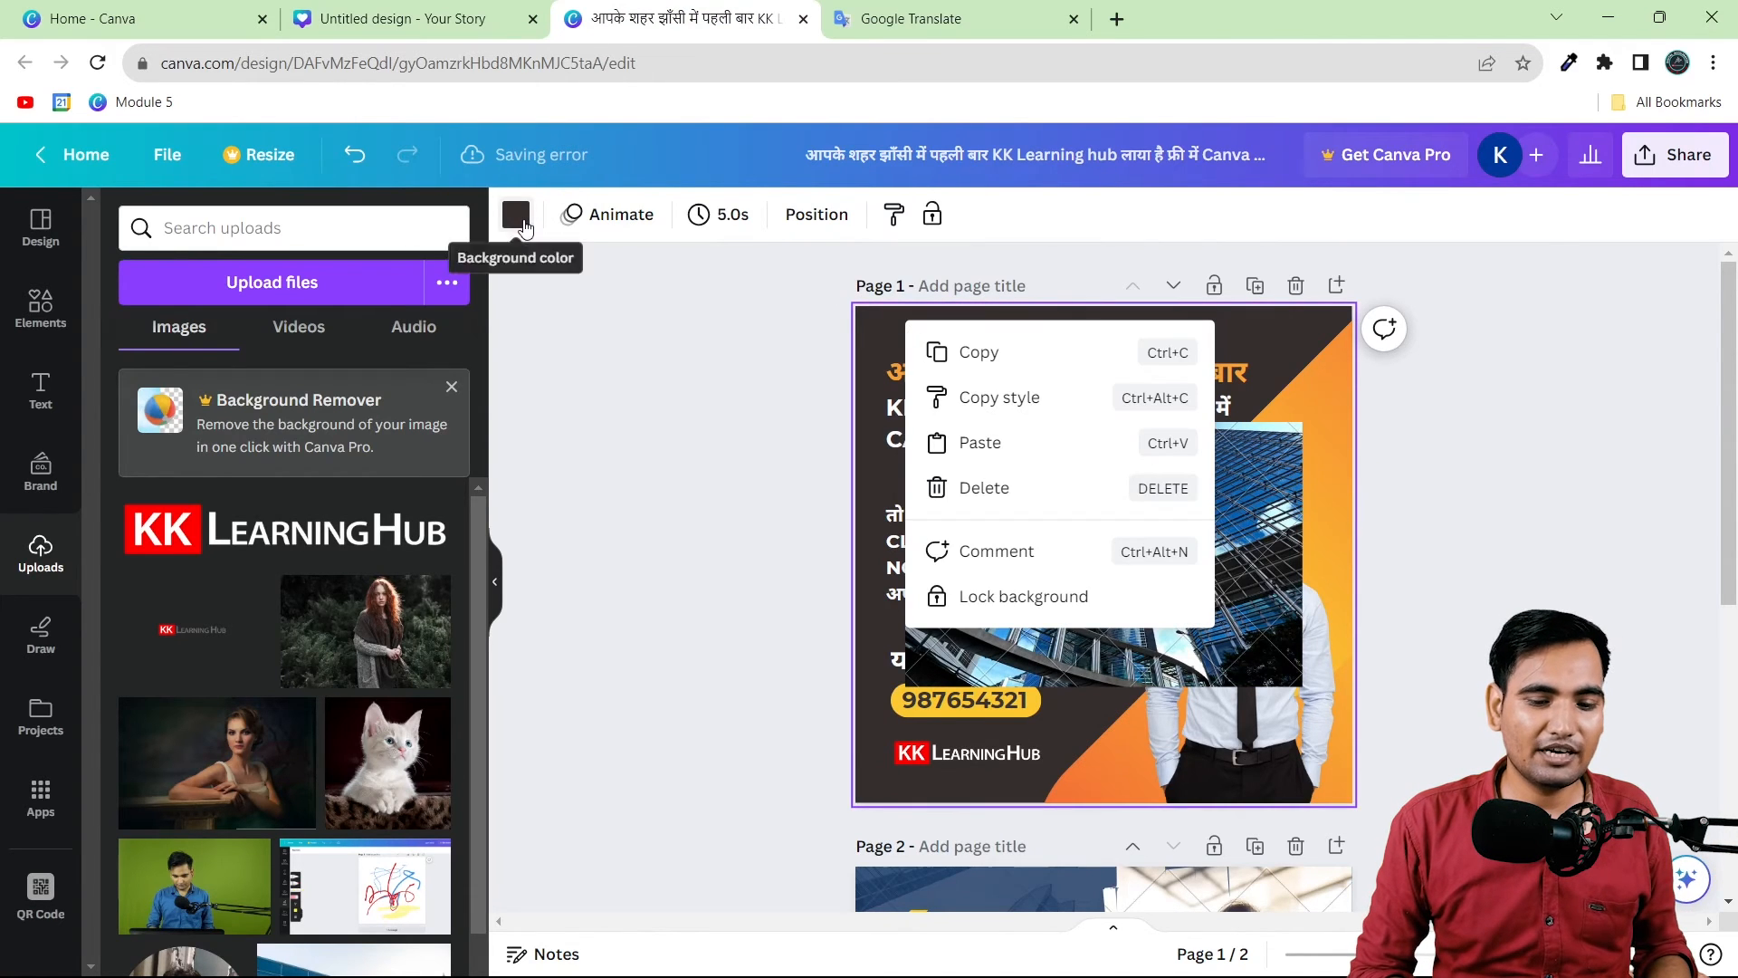
click(516, 213)
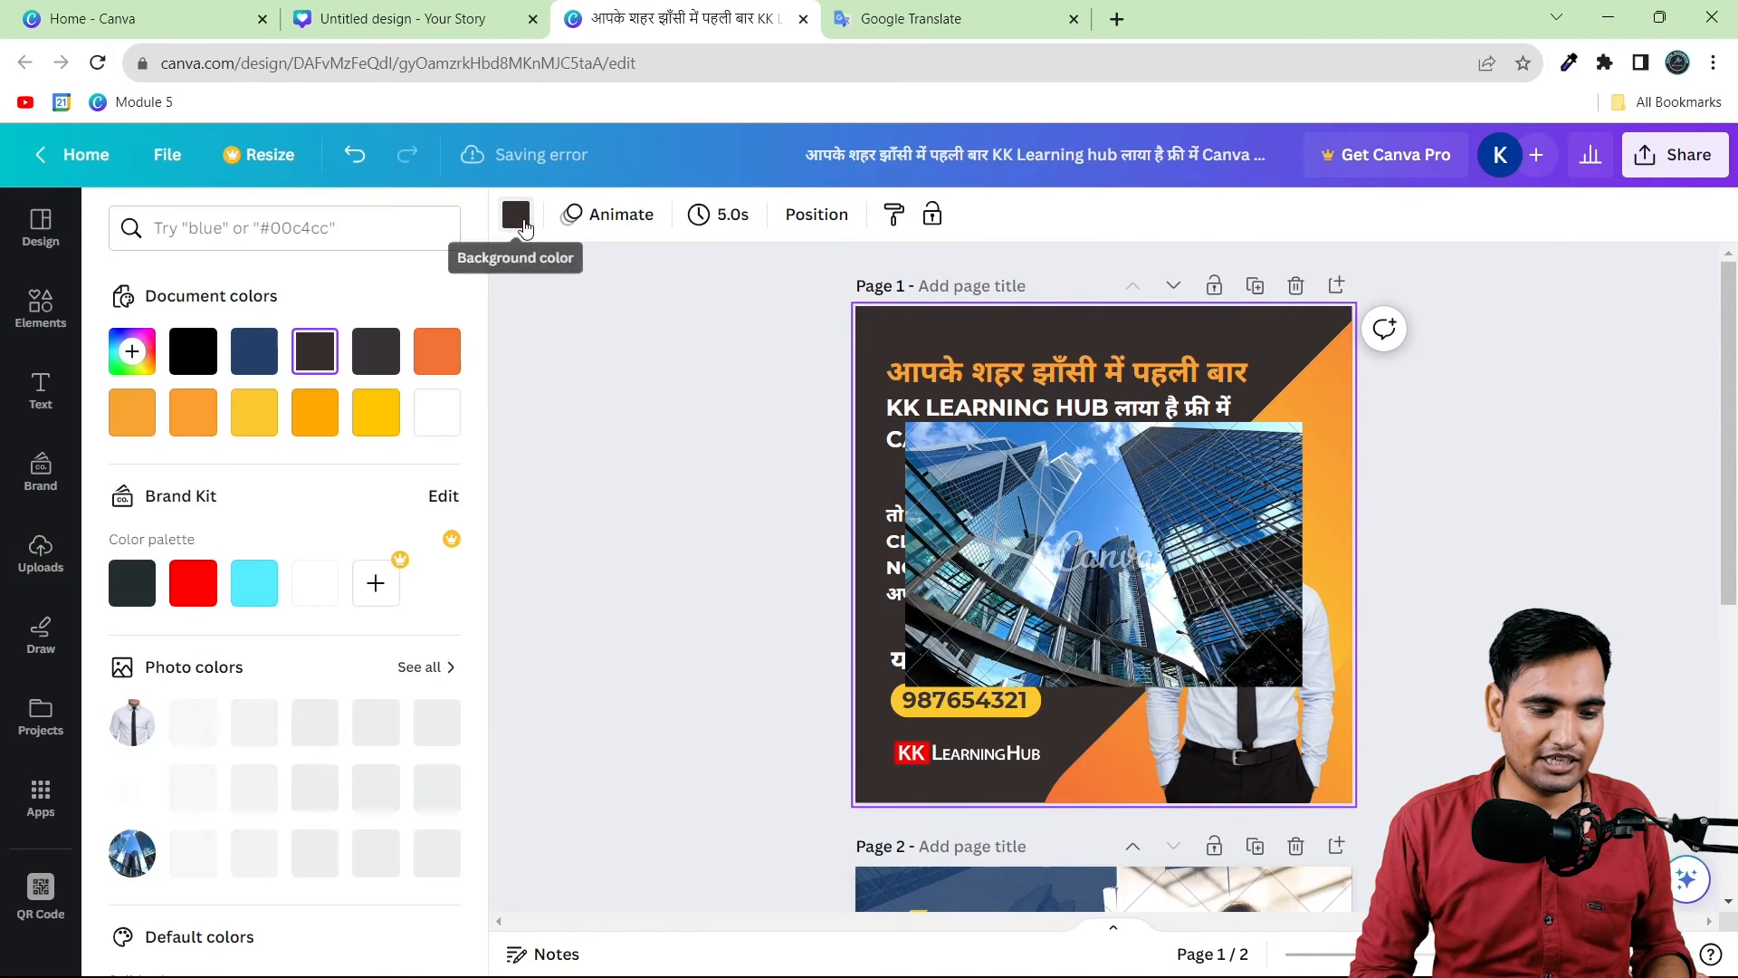
click(139, 355)
key(ctrl+c)
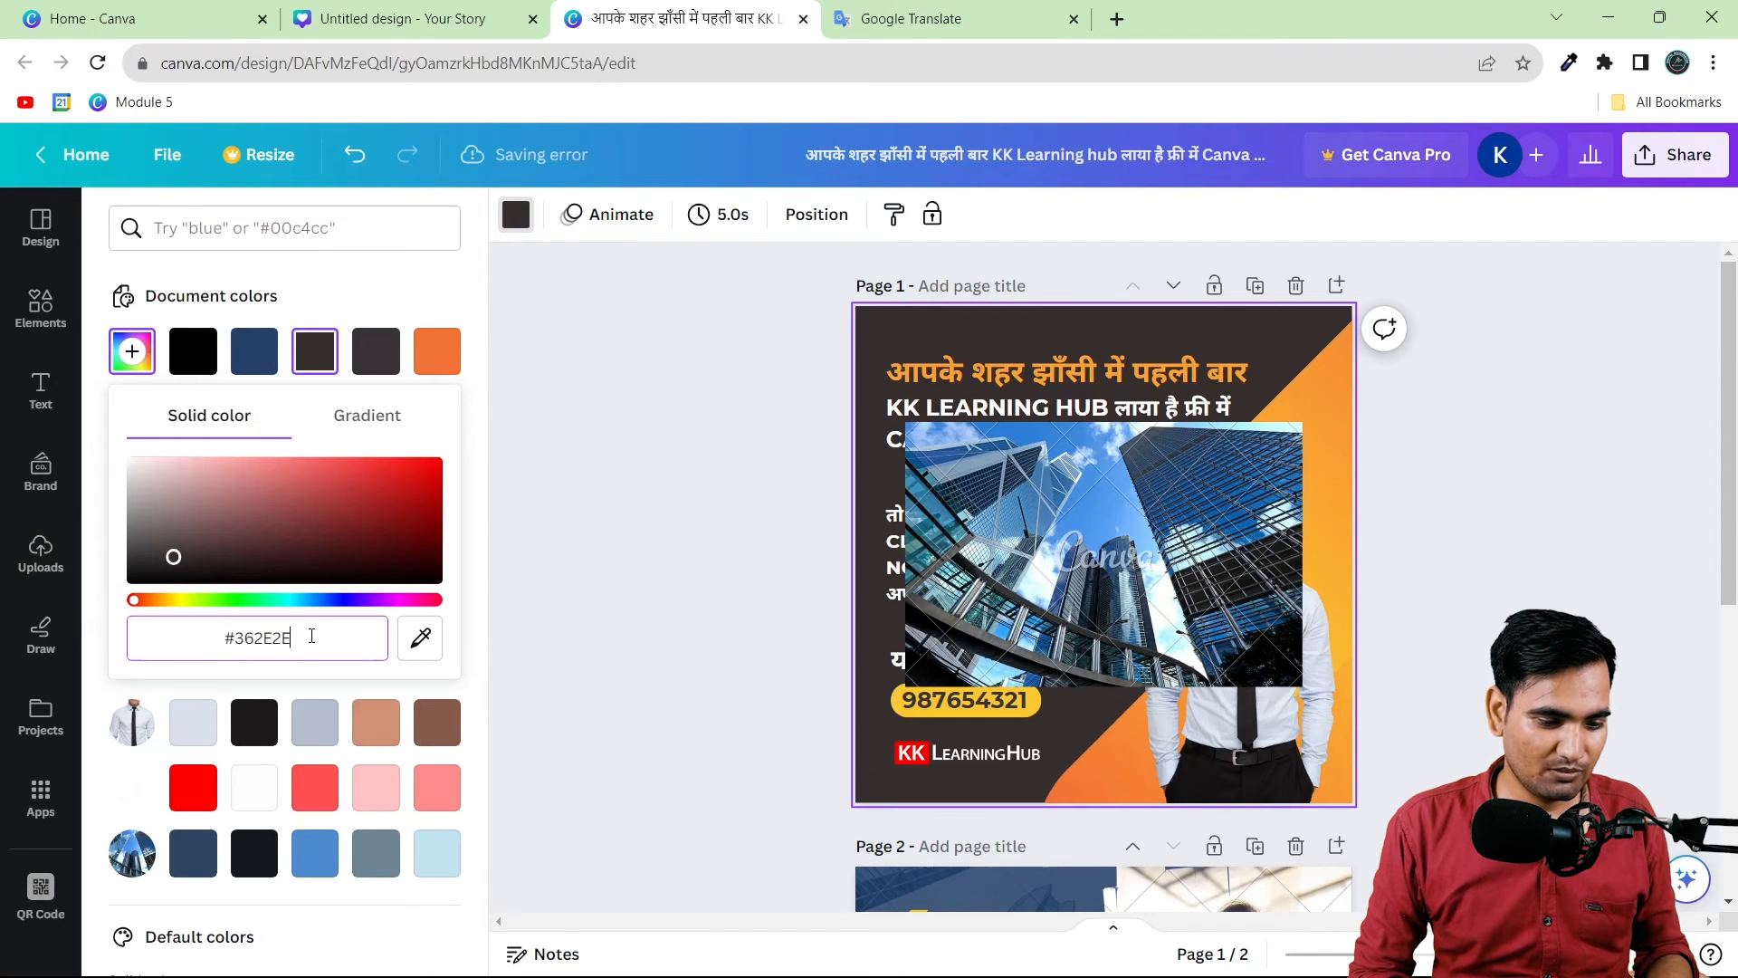
click(815, 516)
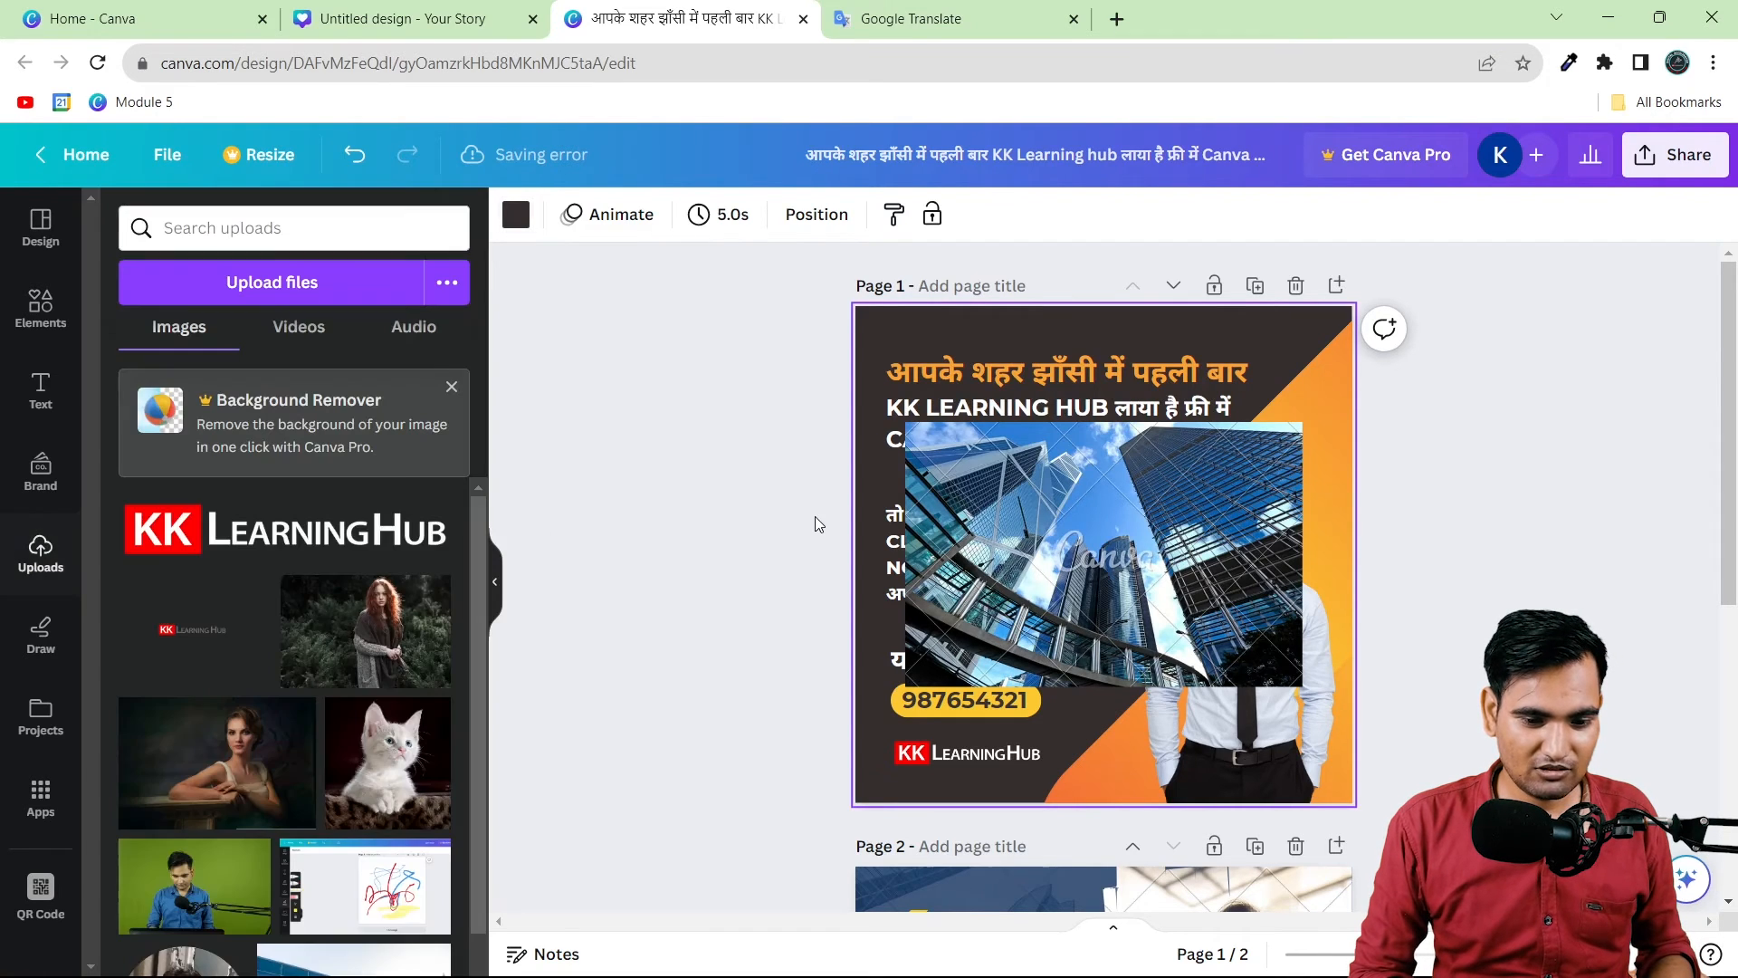
click(738, 351)
click(889, 327)
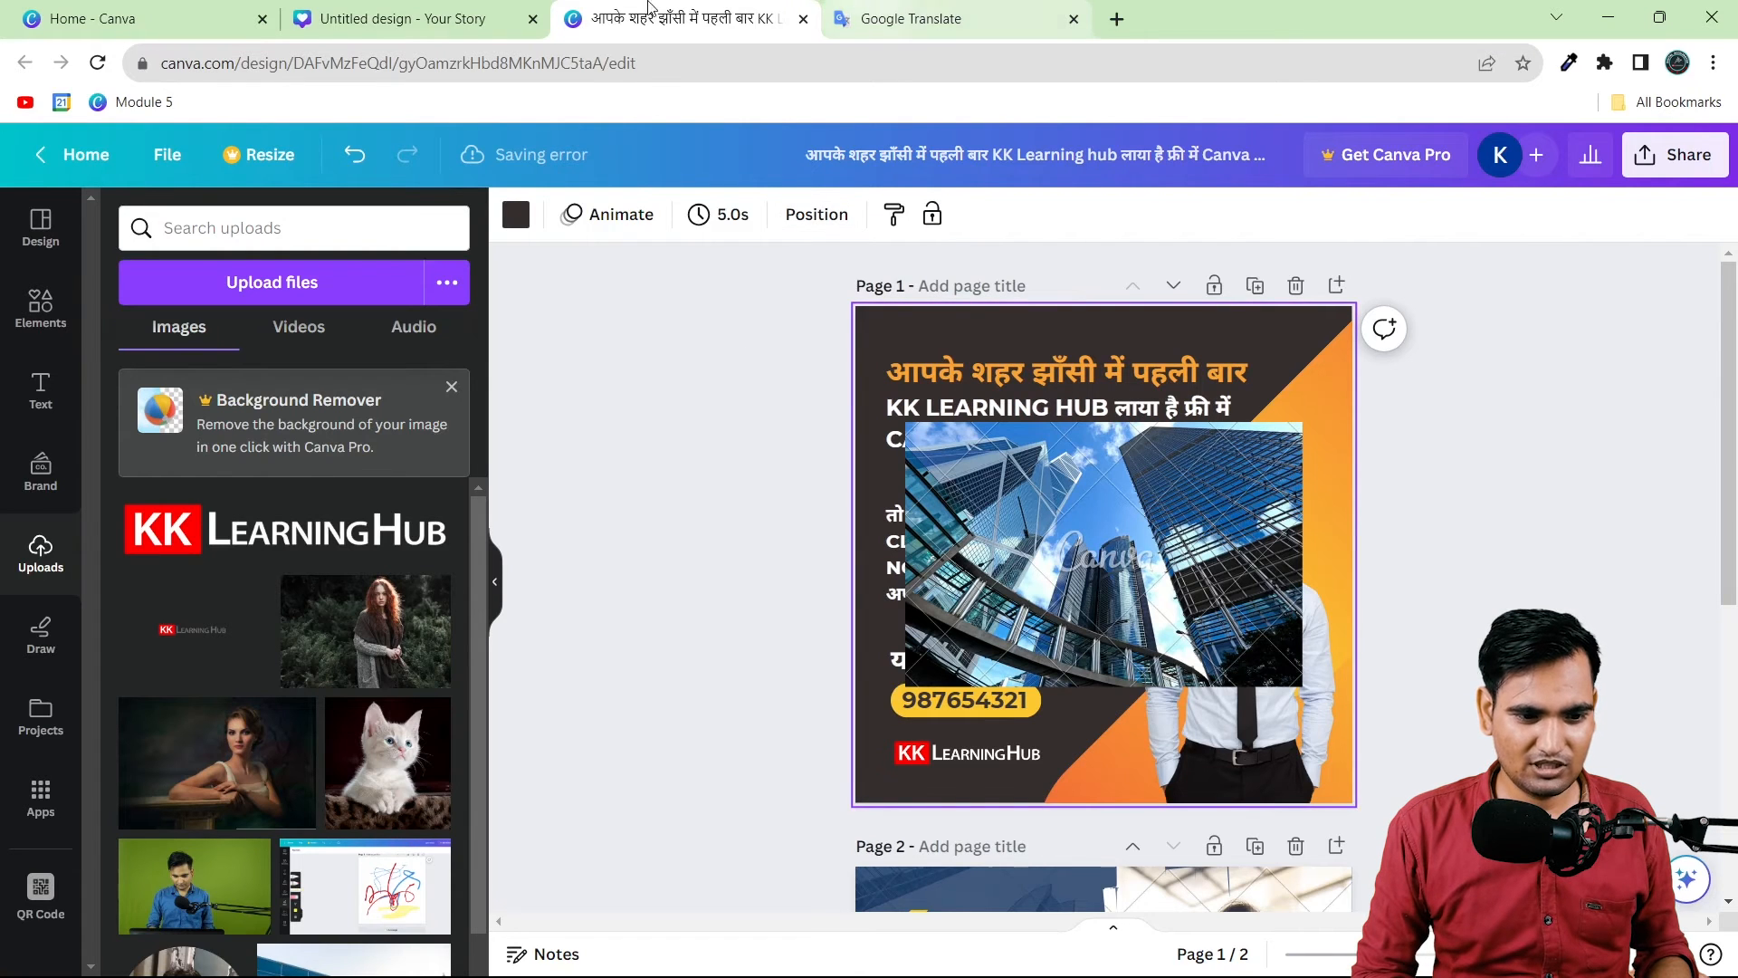
Step: Replace the story's background photo with the solid colour #362E2E
click(423, 11)
click(1012, 328)
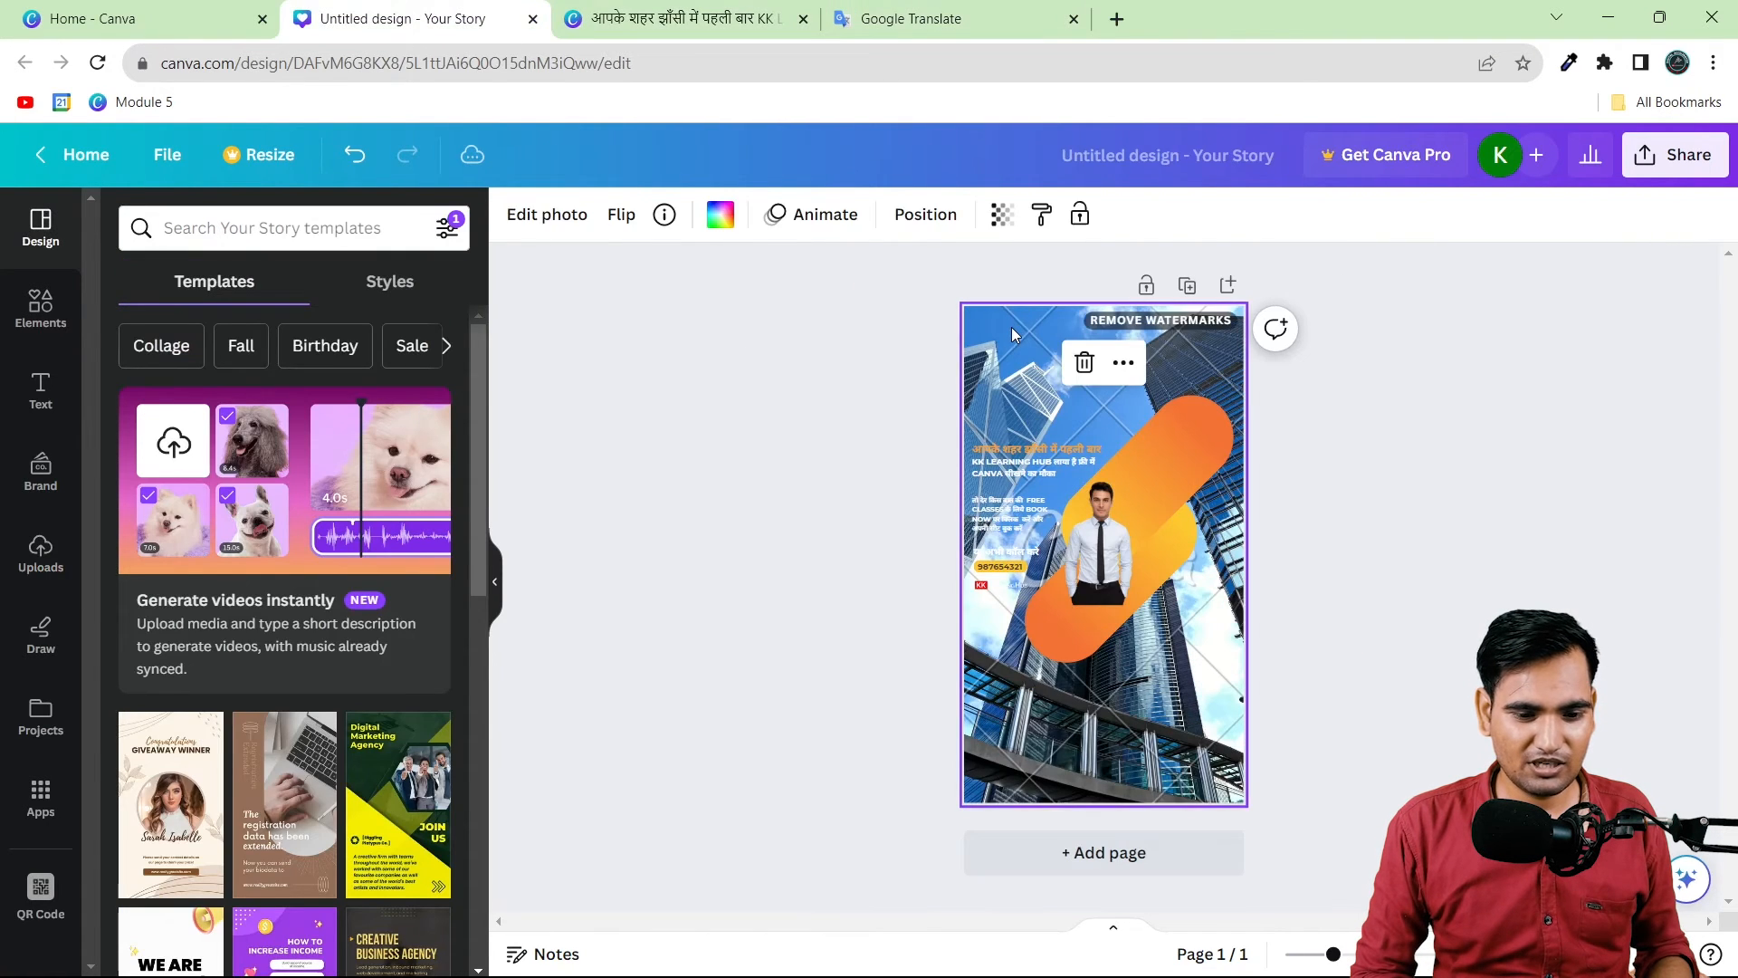
click(720, 217)
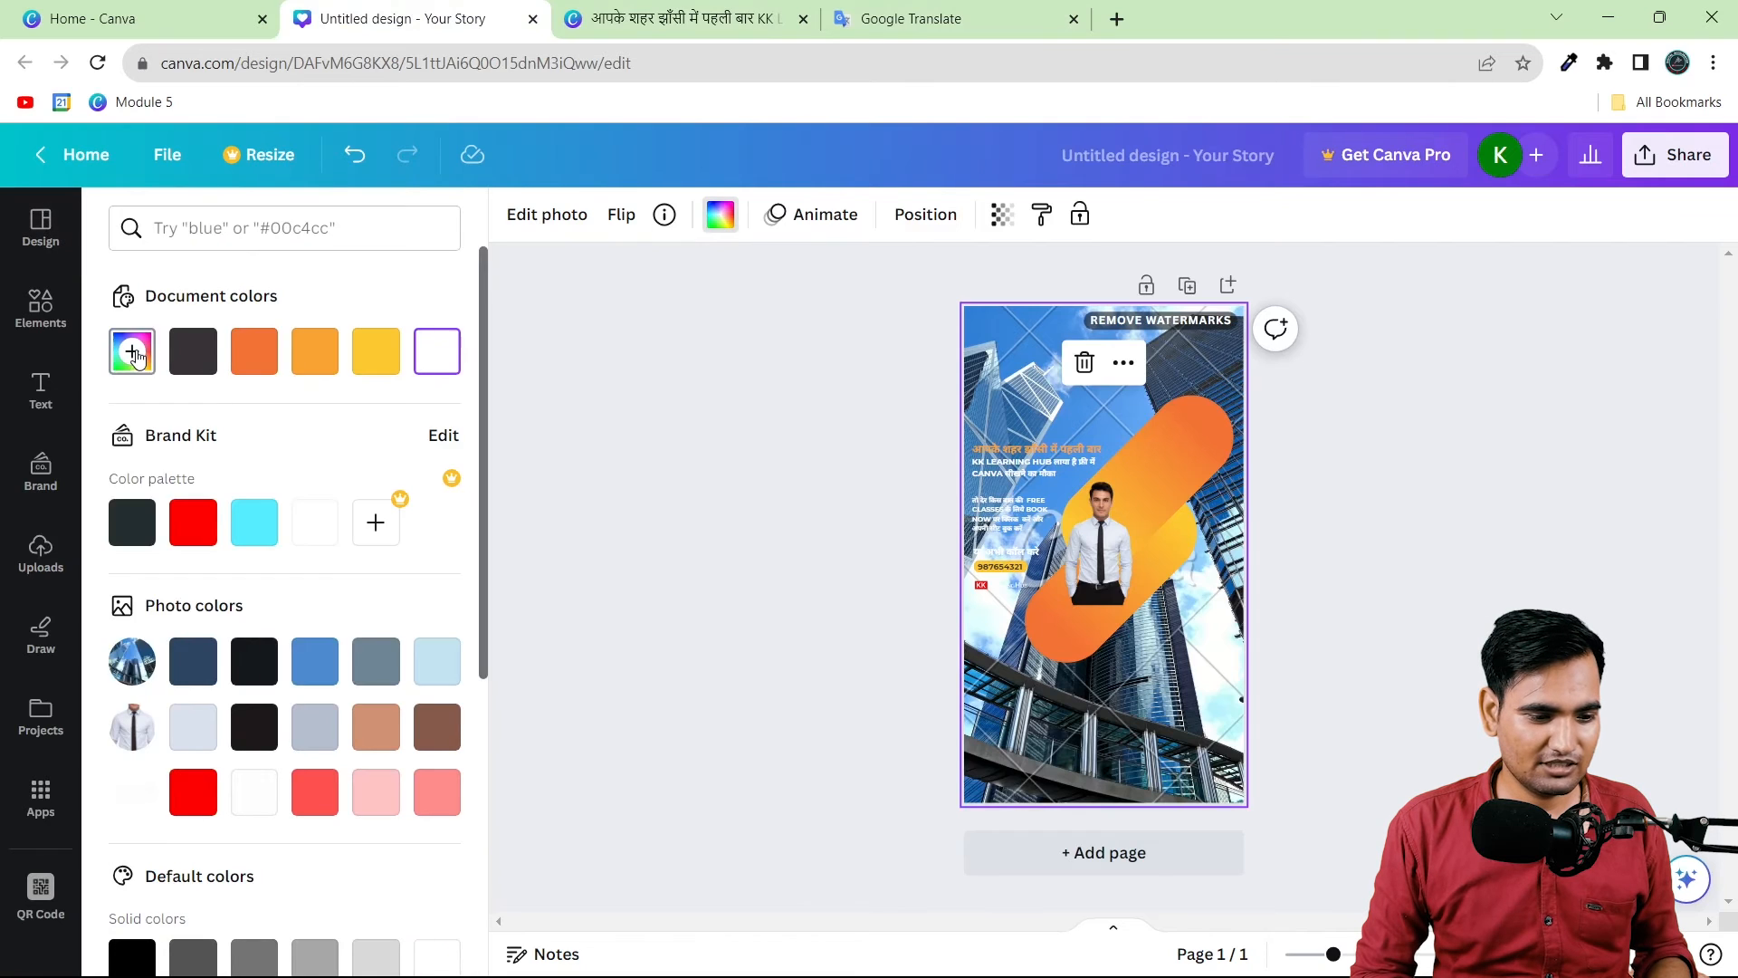
click(132, 351)
key(ctrl+v)
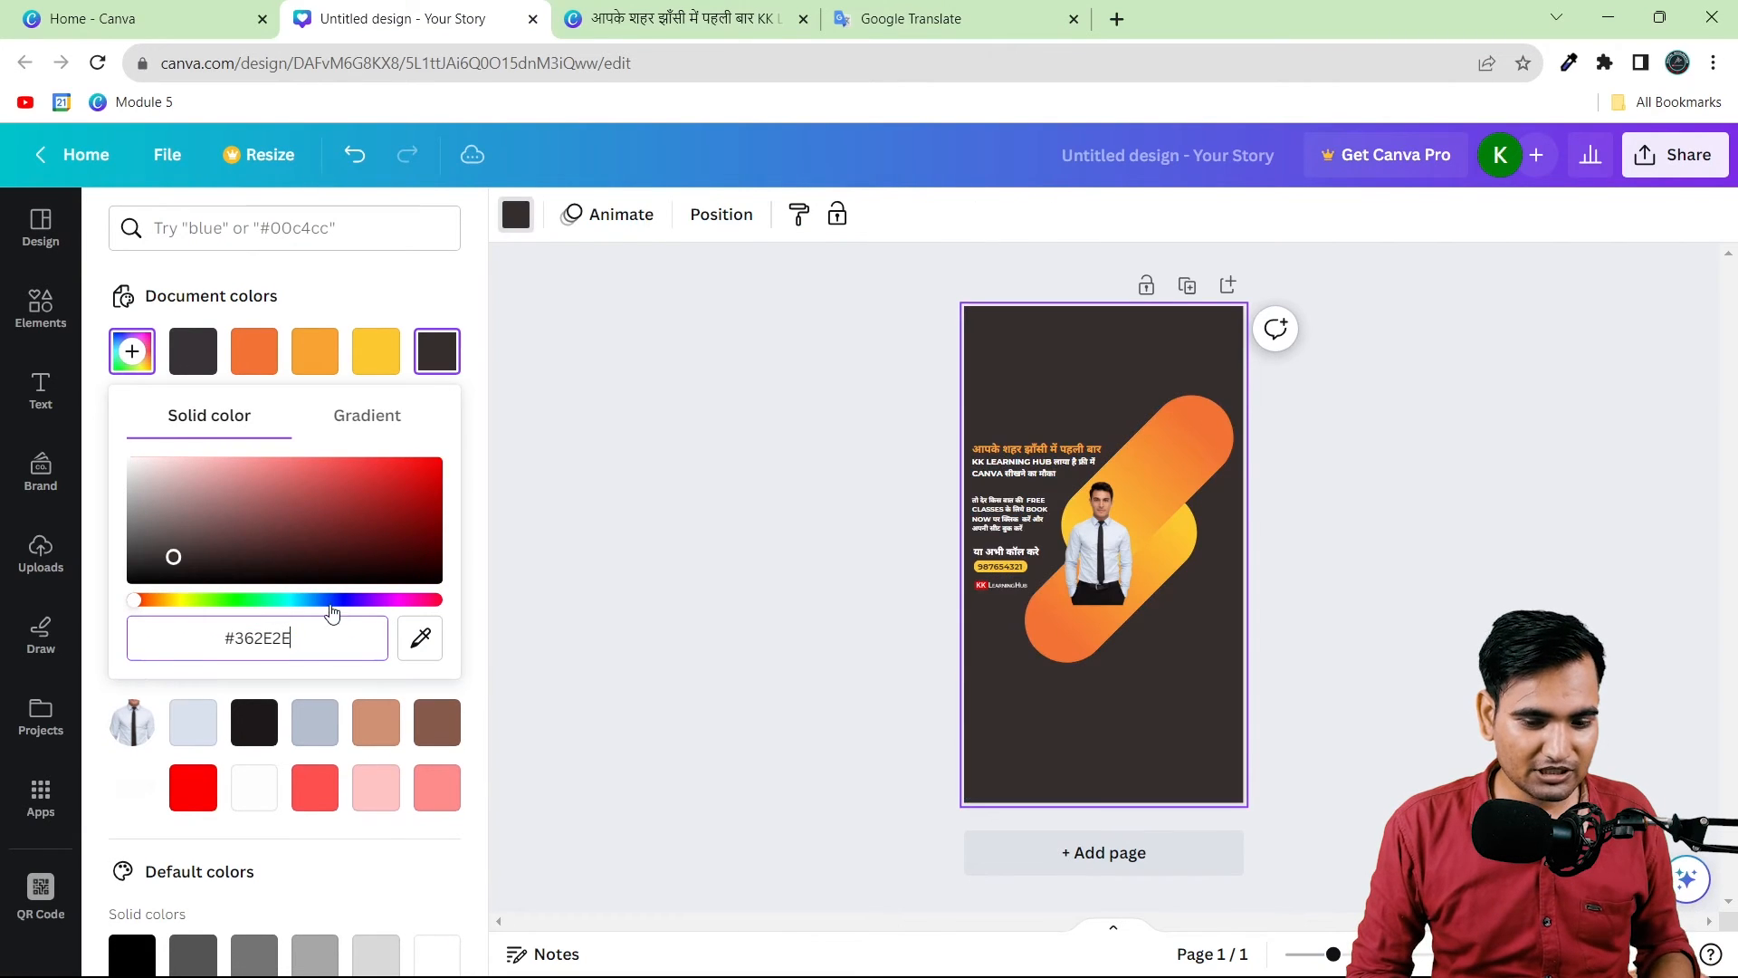
click(568, 596)
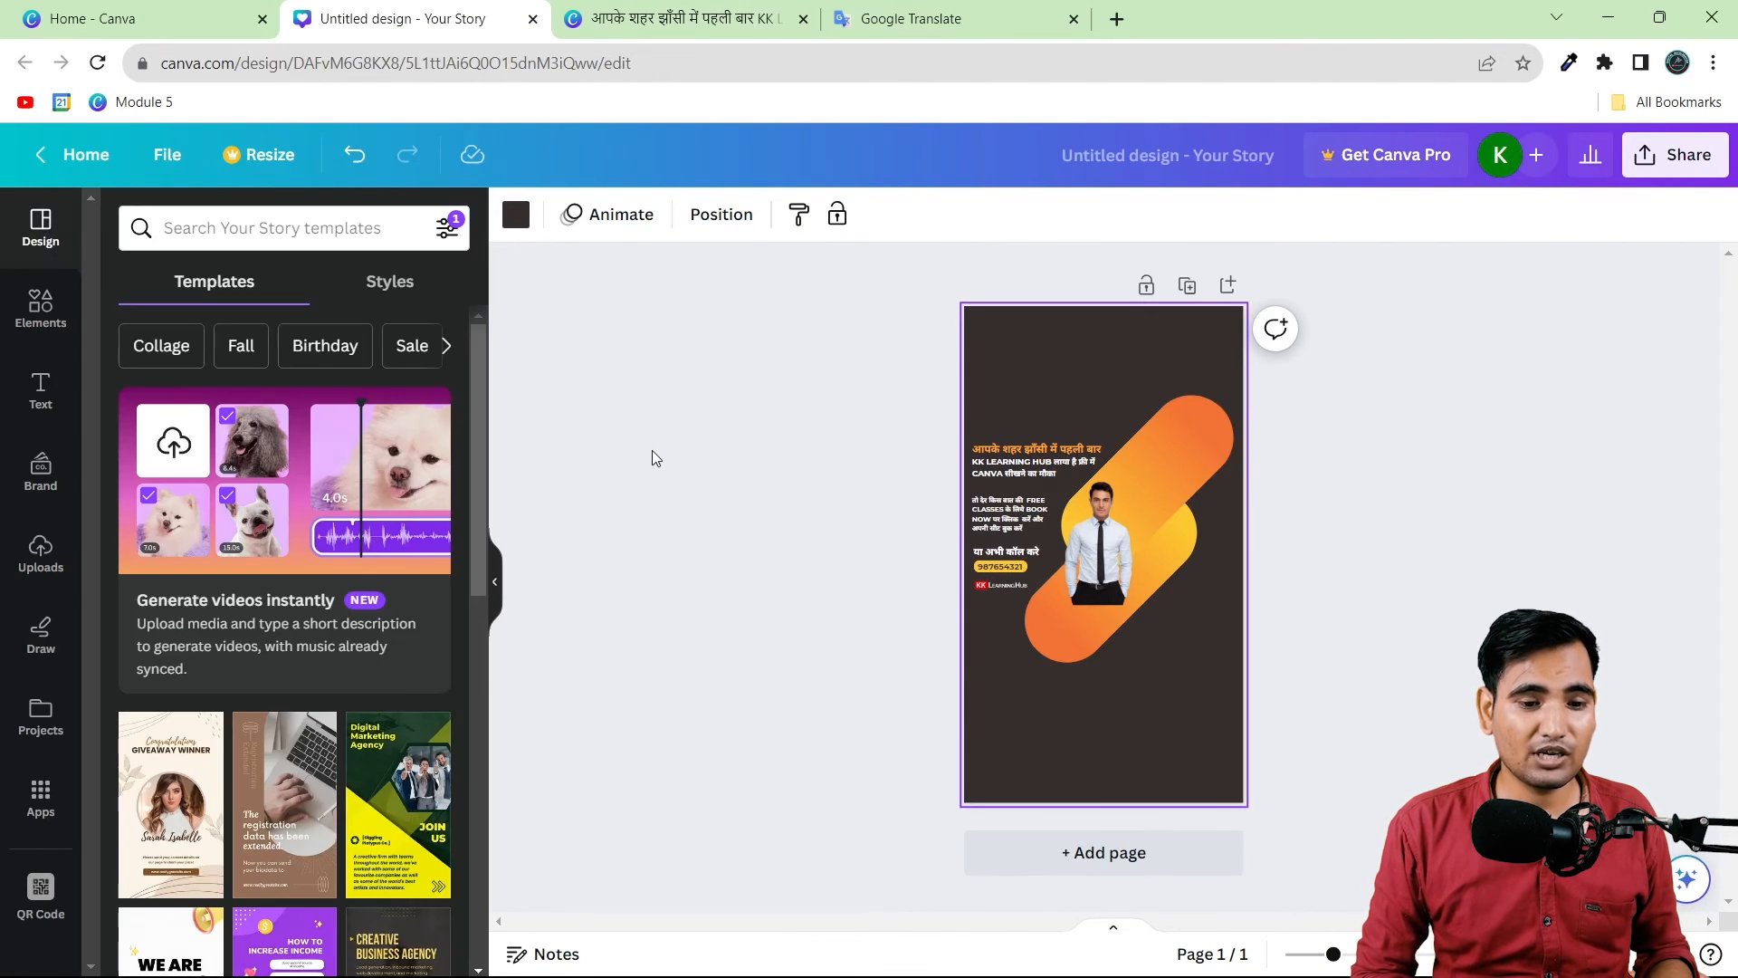
Step: Return to the ad design and undo detaching the building photo from its background
click(159, 11)
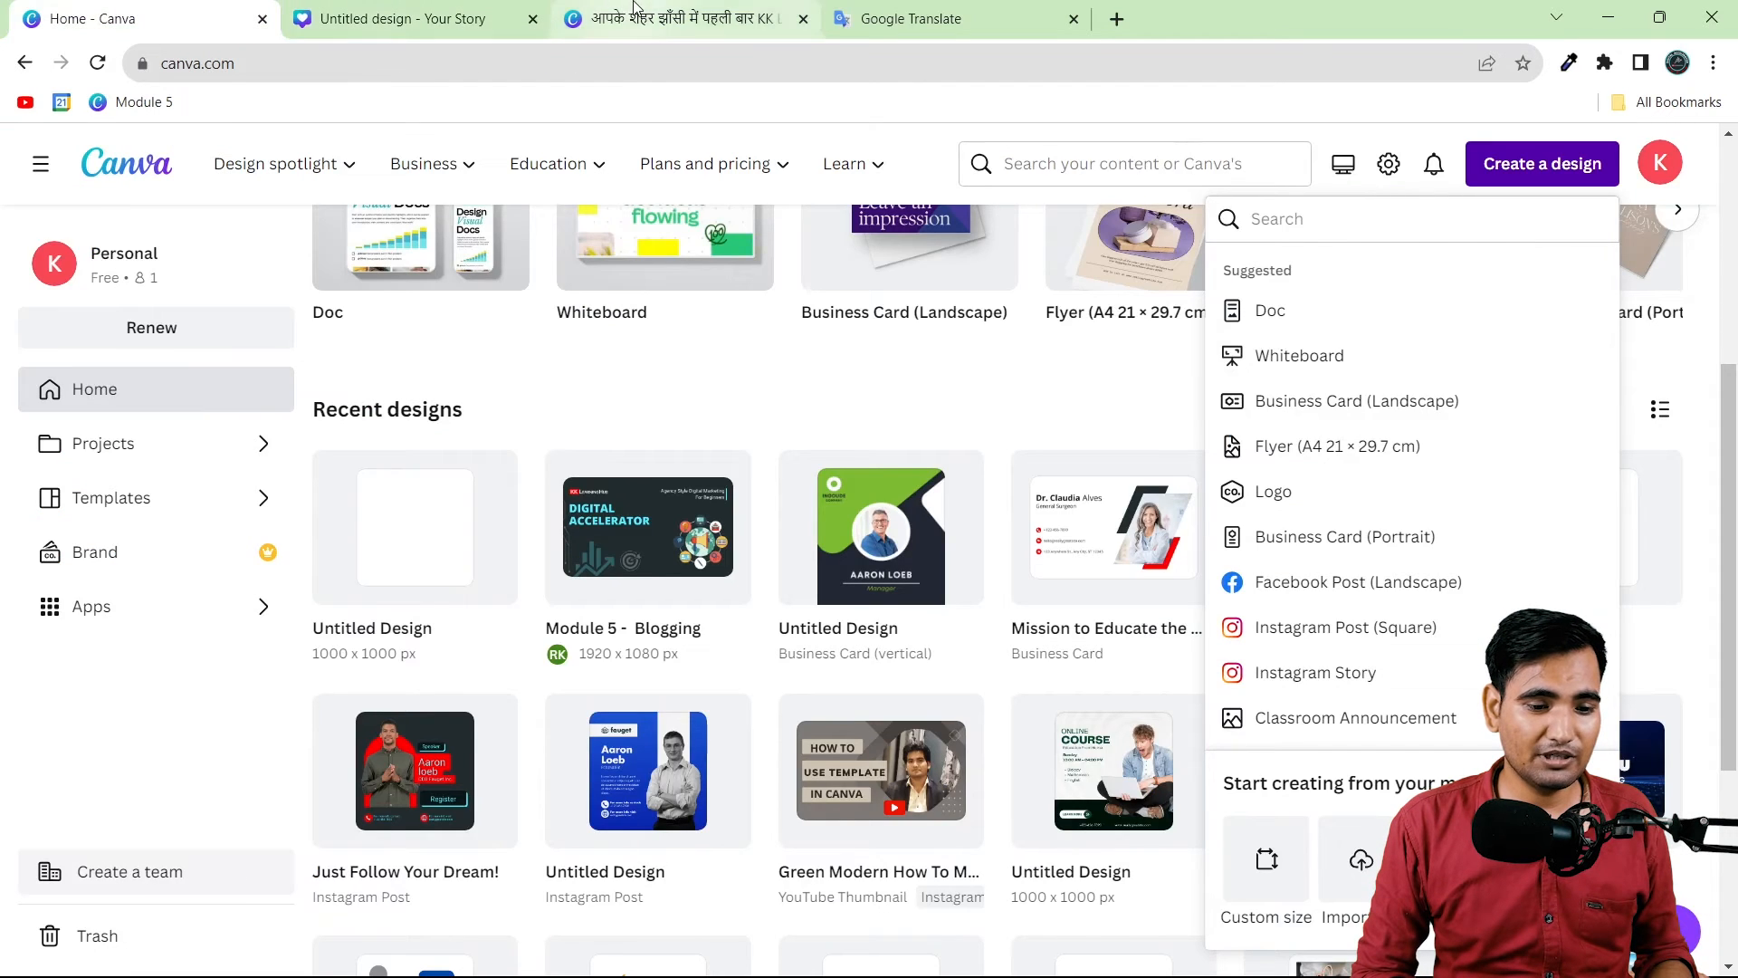
click(683, 18)
click(975, 525)
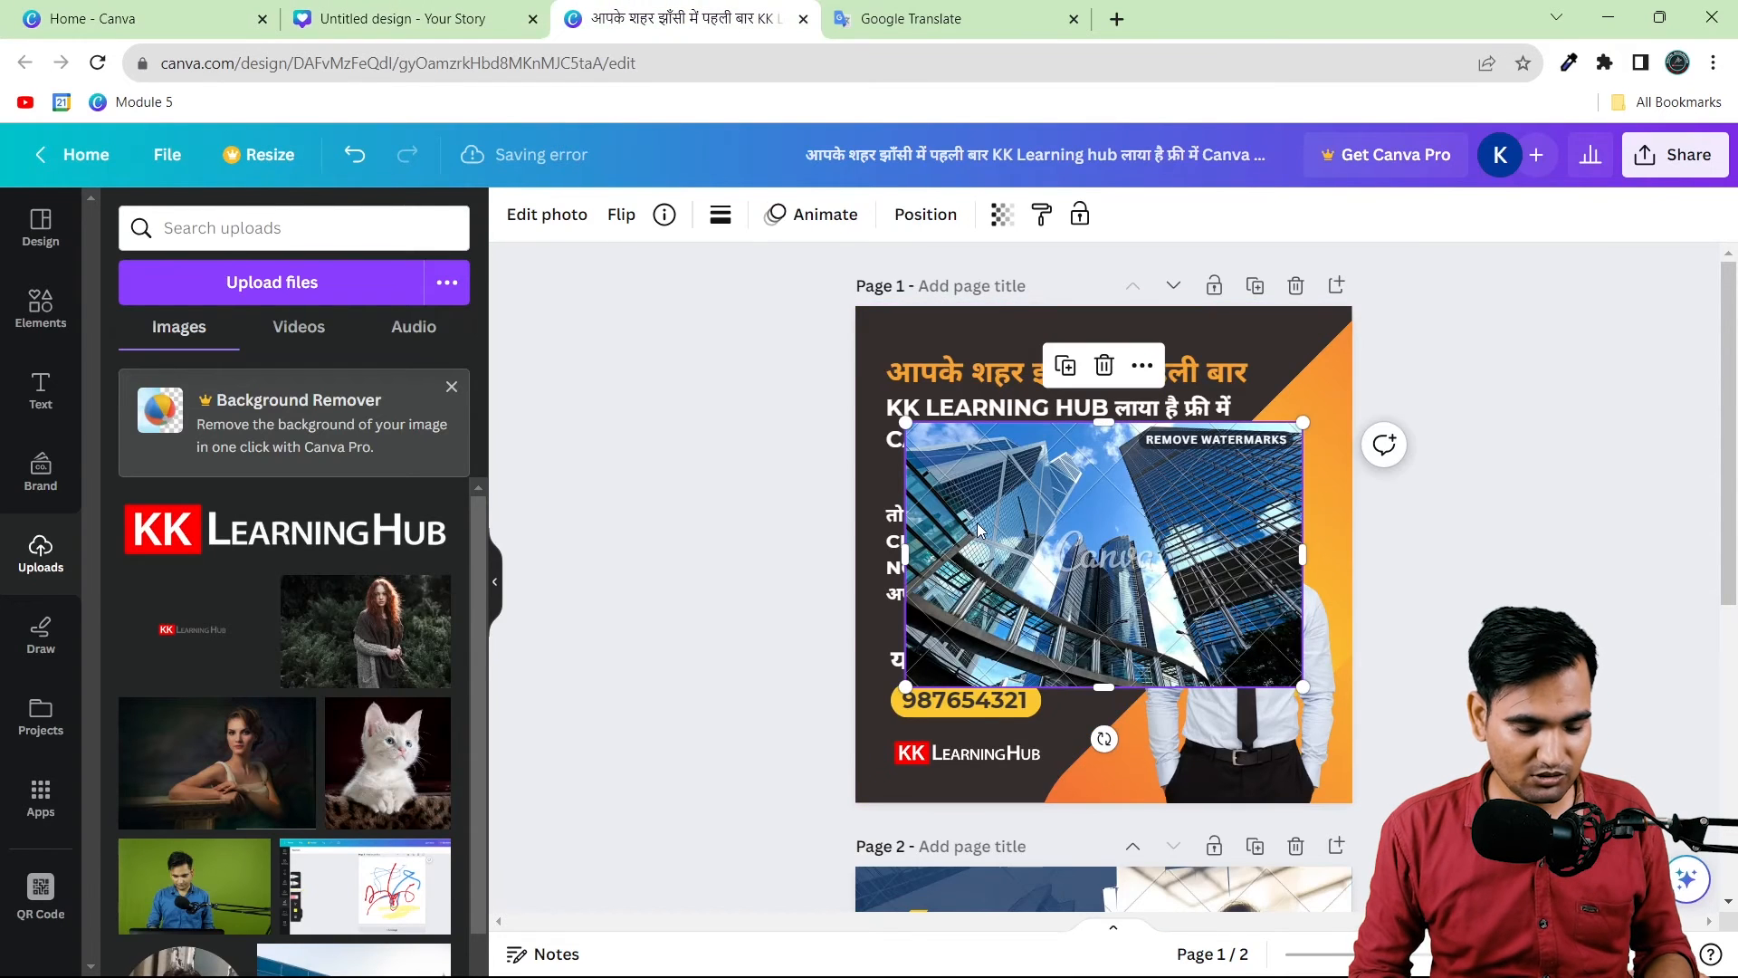
key(ctrl+z)
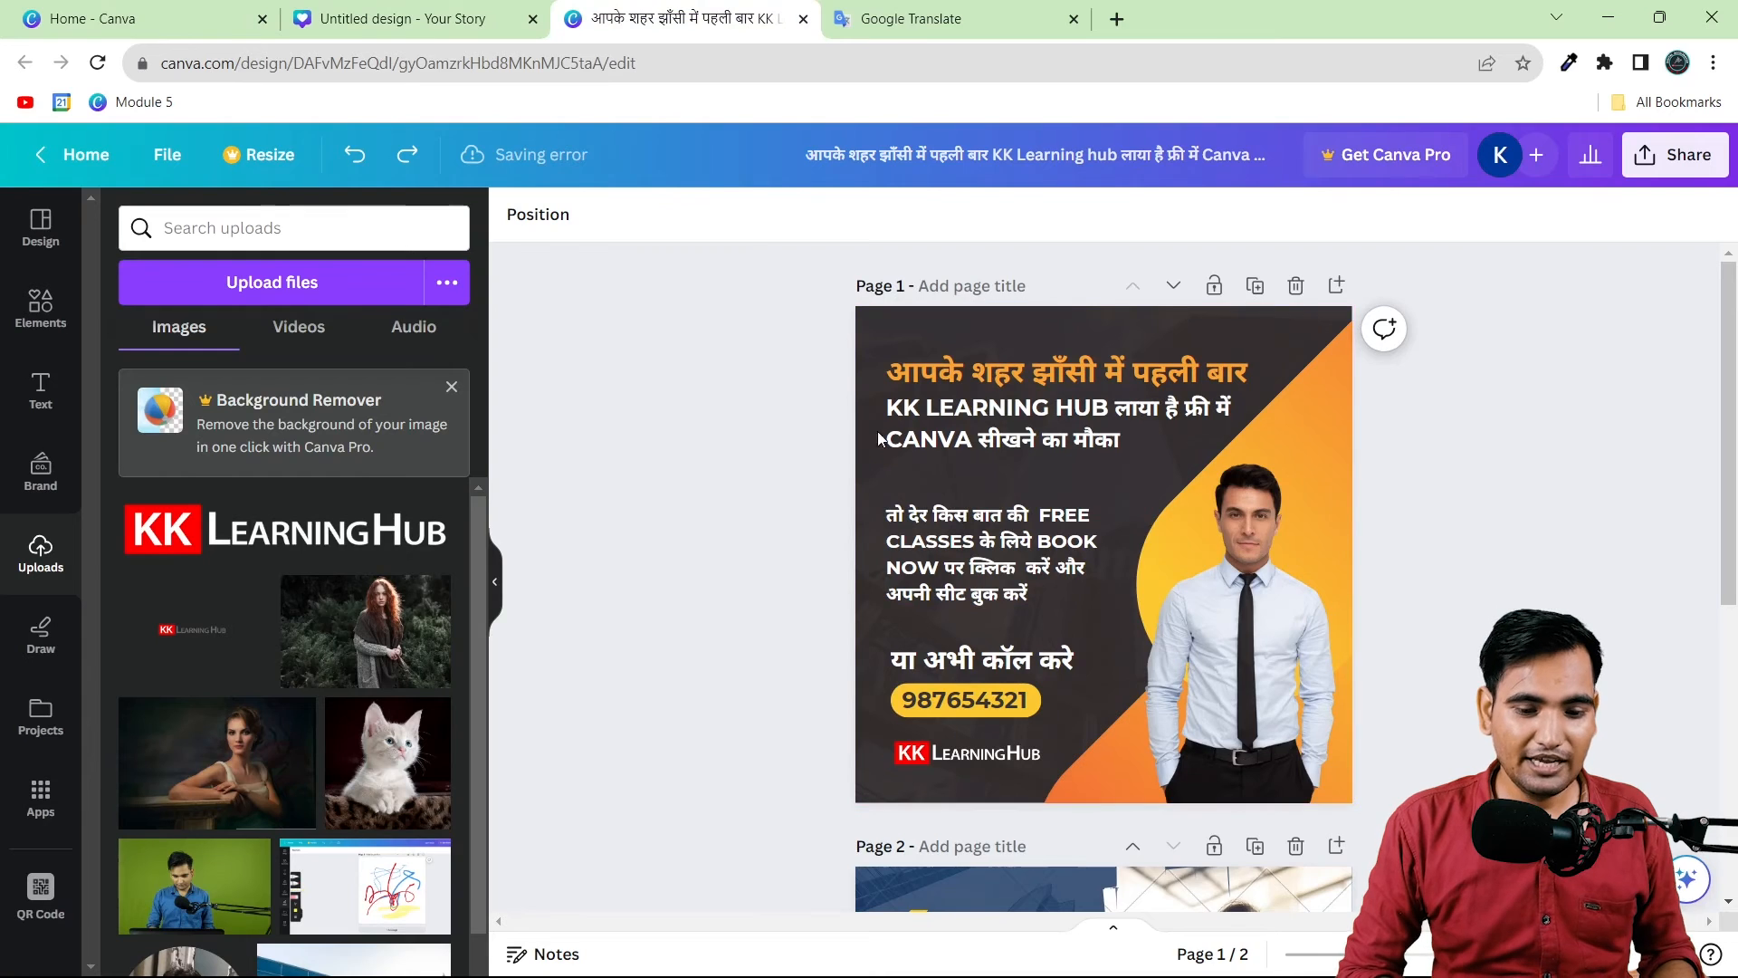
Step: Examine the custom width and height fields of the Resize feature for the ad, and return to the story design
click(278, 161)
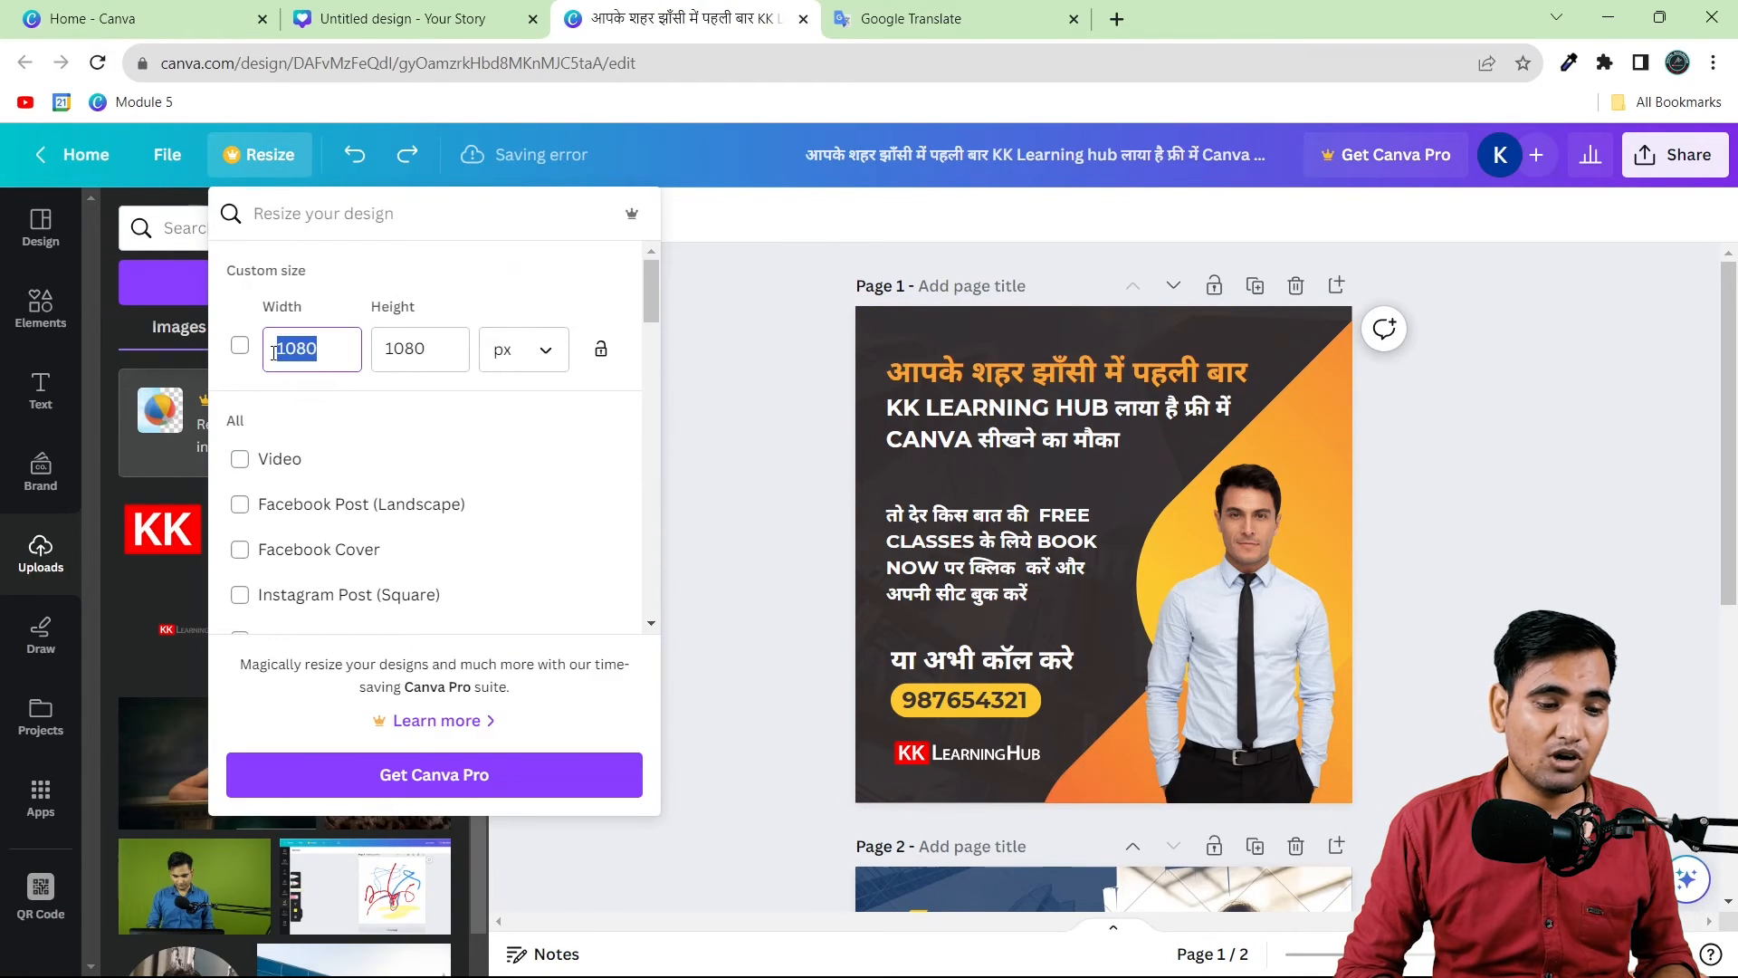
drag(424, 347, 395, 348)
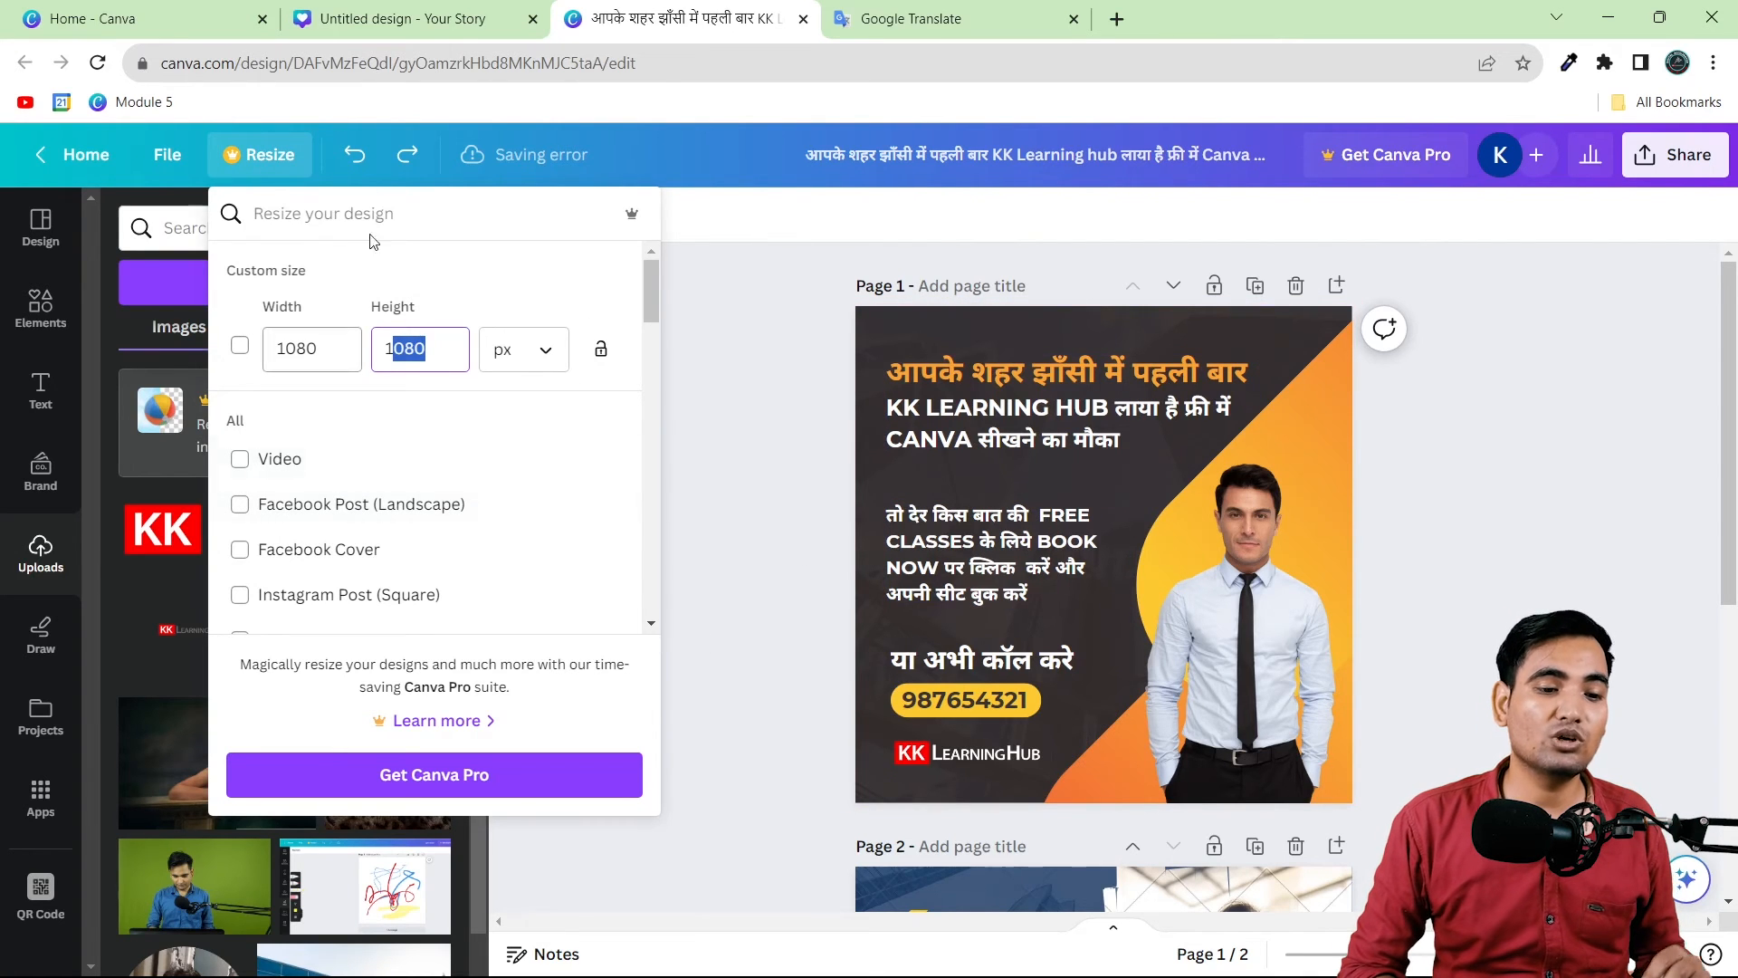
click(392, 11)
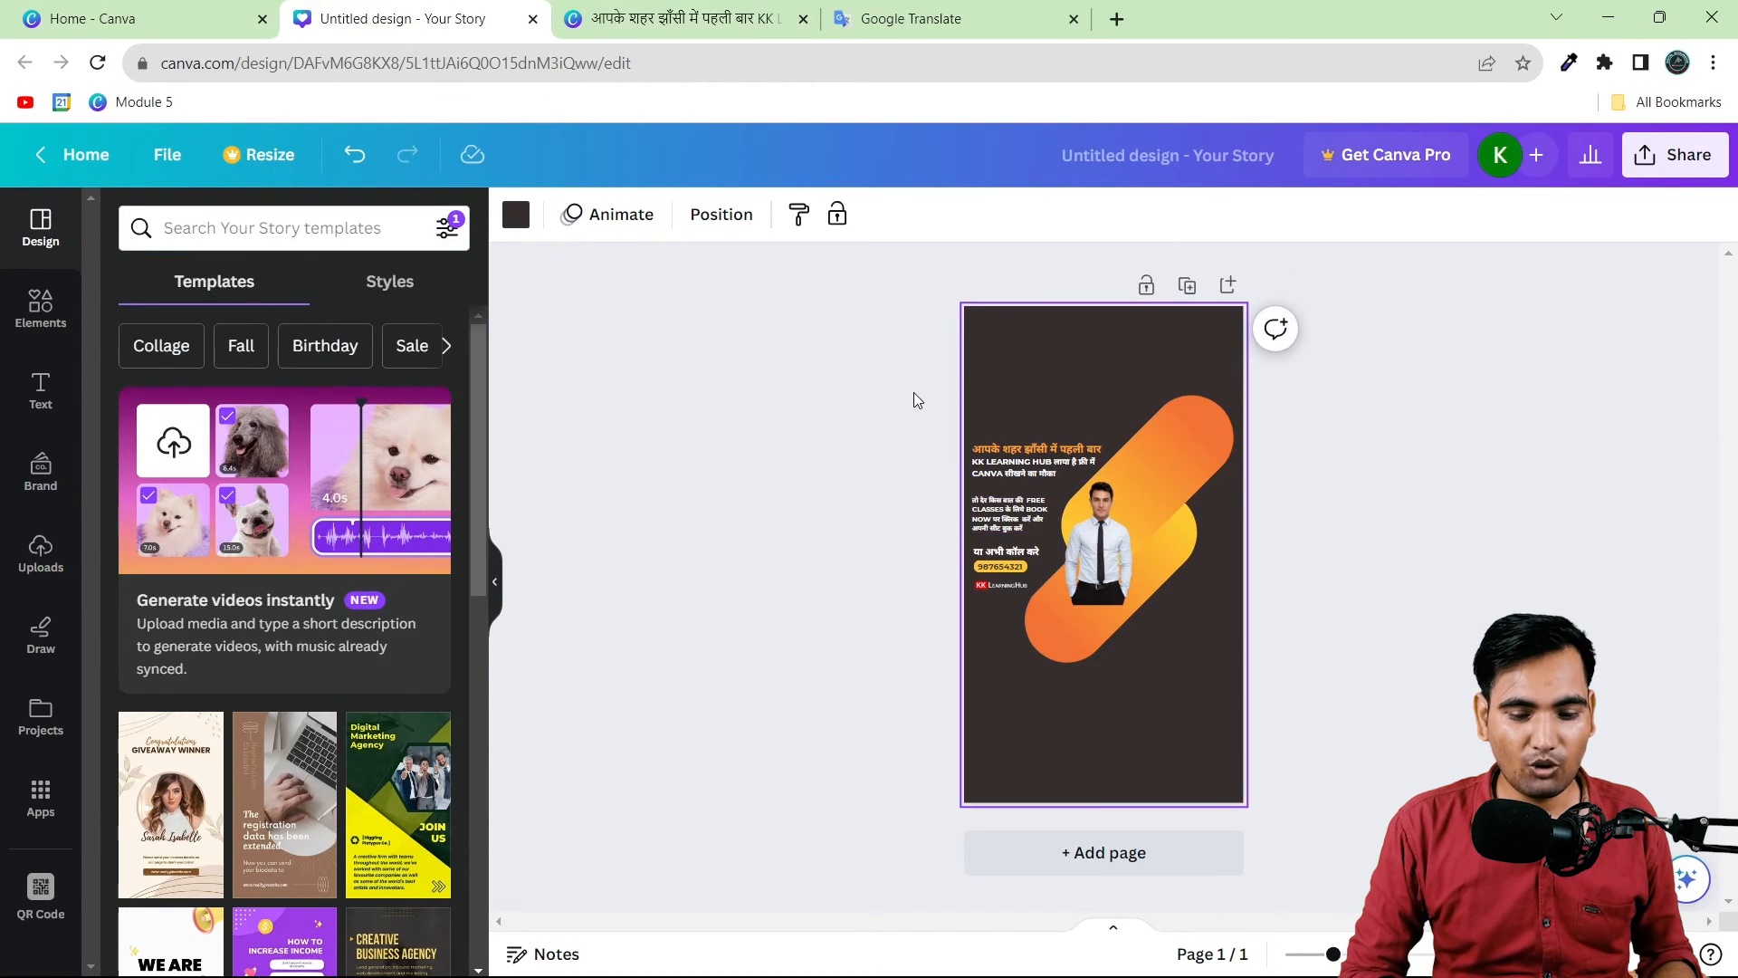
Step: Shift the gradient shapes against the story's right edge, and enlarge the man's photo in the page's lower right corner
drag(1338, 667, 1182, 570)
click(1365, 688)
click(1175, 625)
drag(1175, 626, 1197, 764)
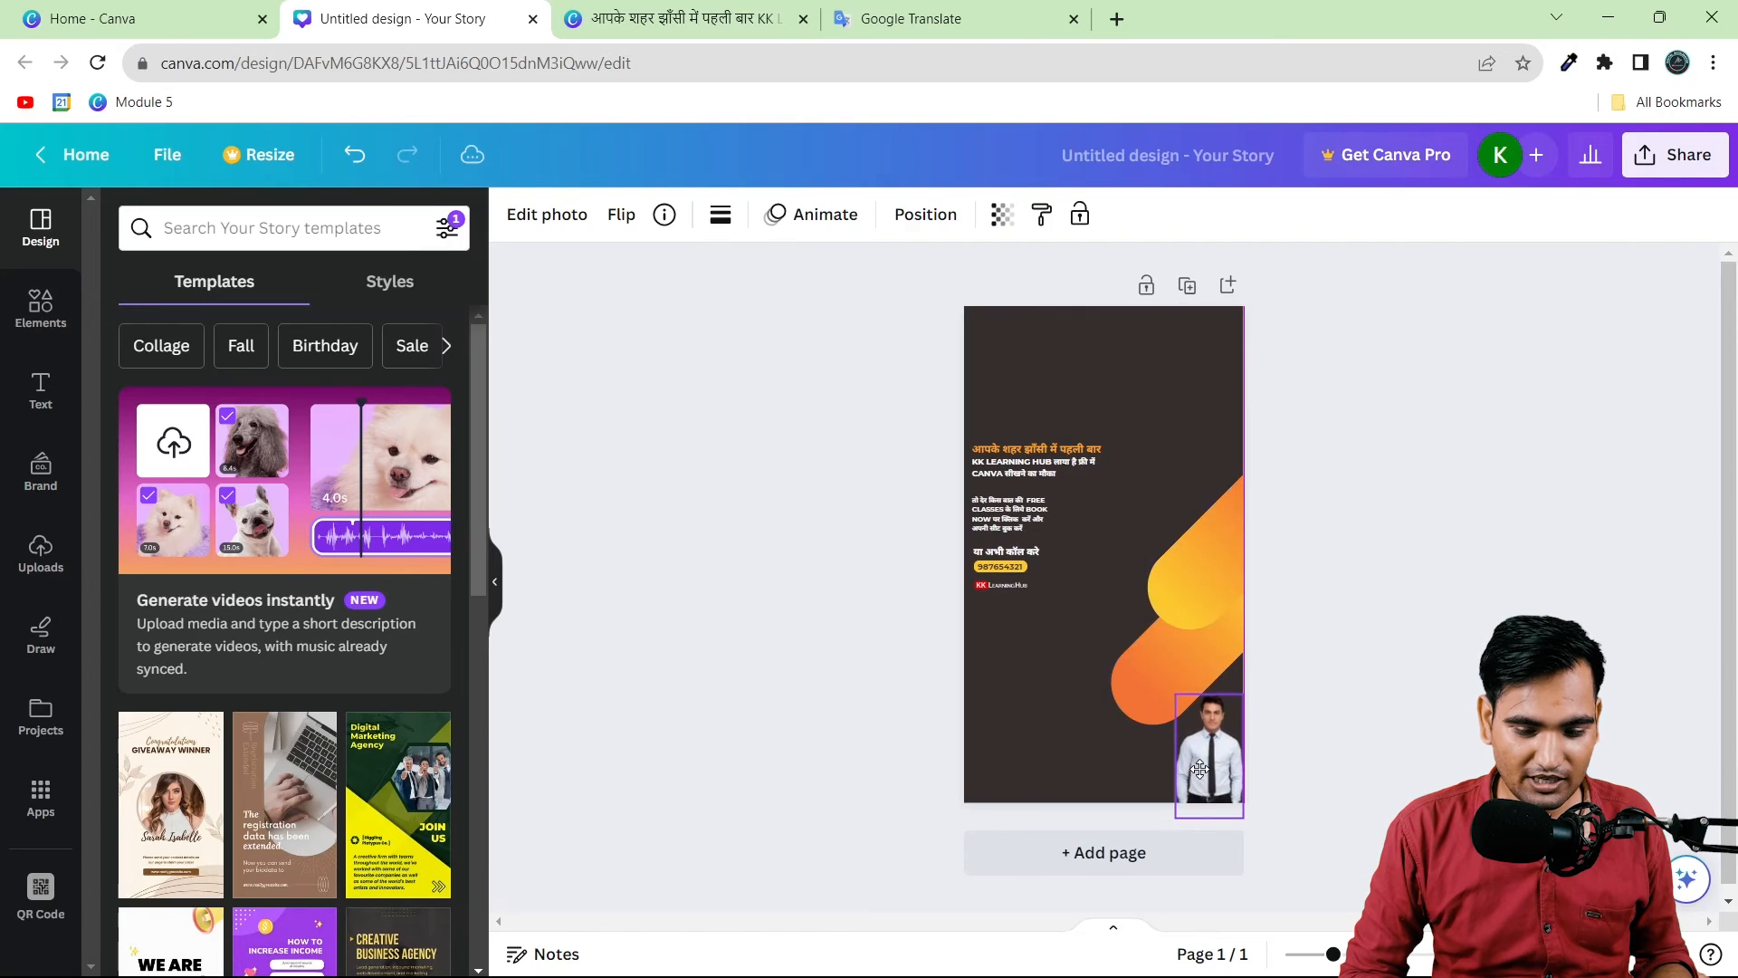
drag(1177, 680, 1127, 609)
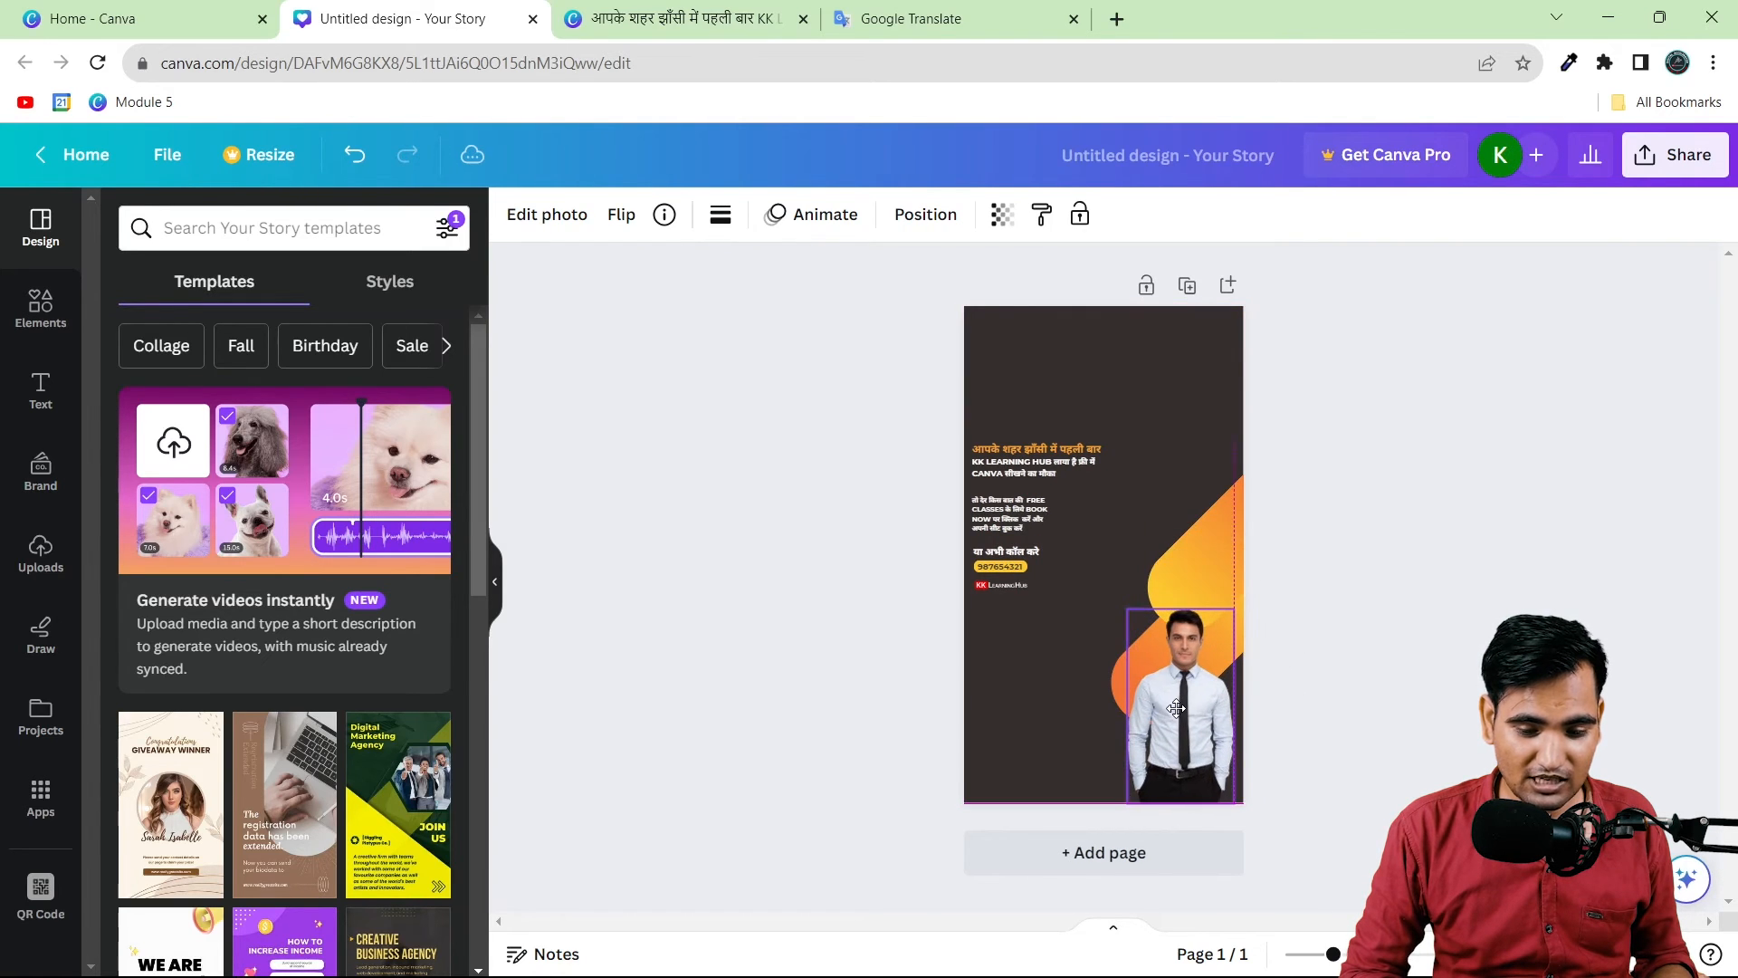
click(1349, 686)
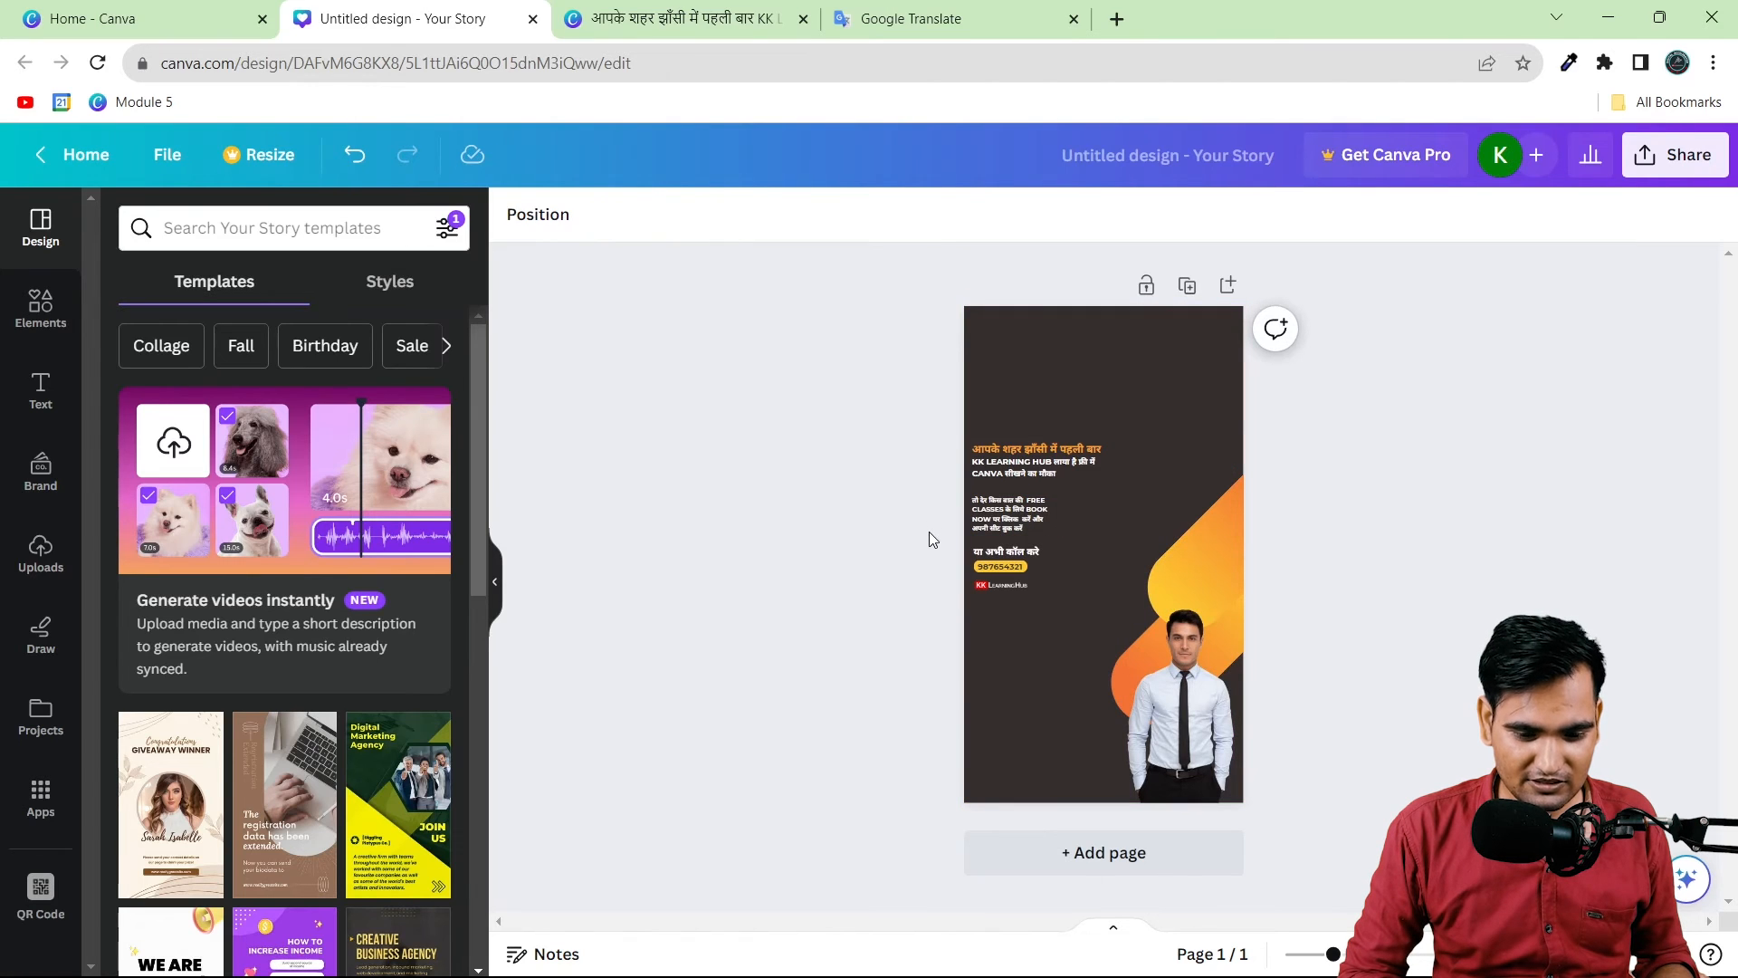
Step: Enlarge the "या अभी कॉल करे" line, phone number and KK Learning Hub logo together and place them lower, beside the man
drag(936, 554, 1062, 658)
click(988, 643)
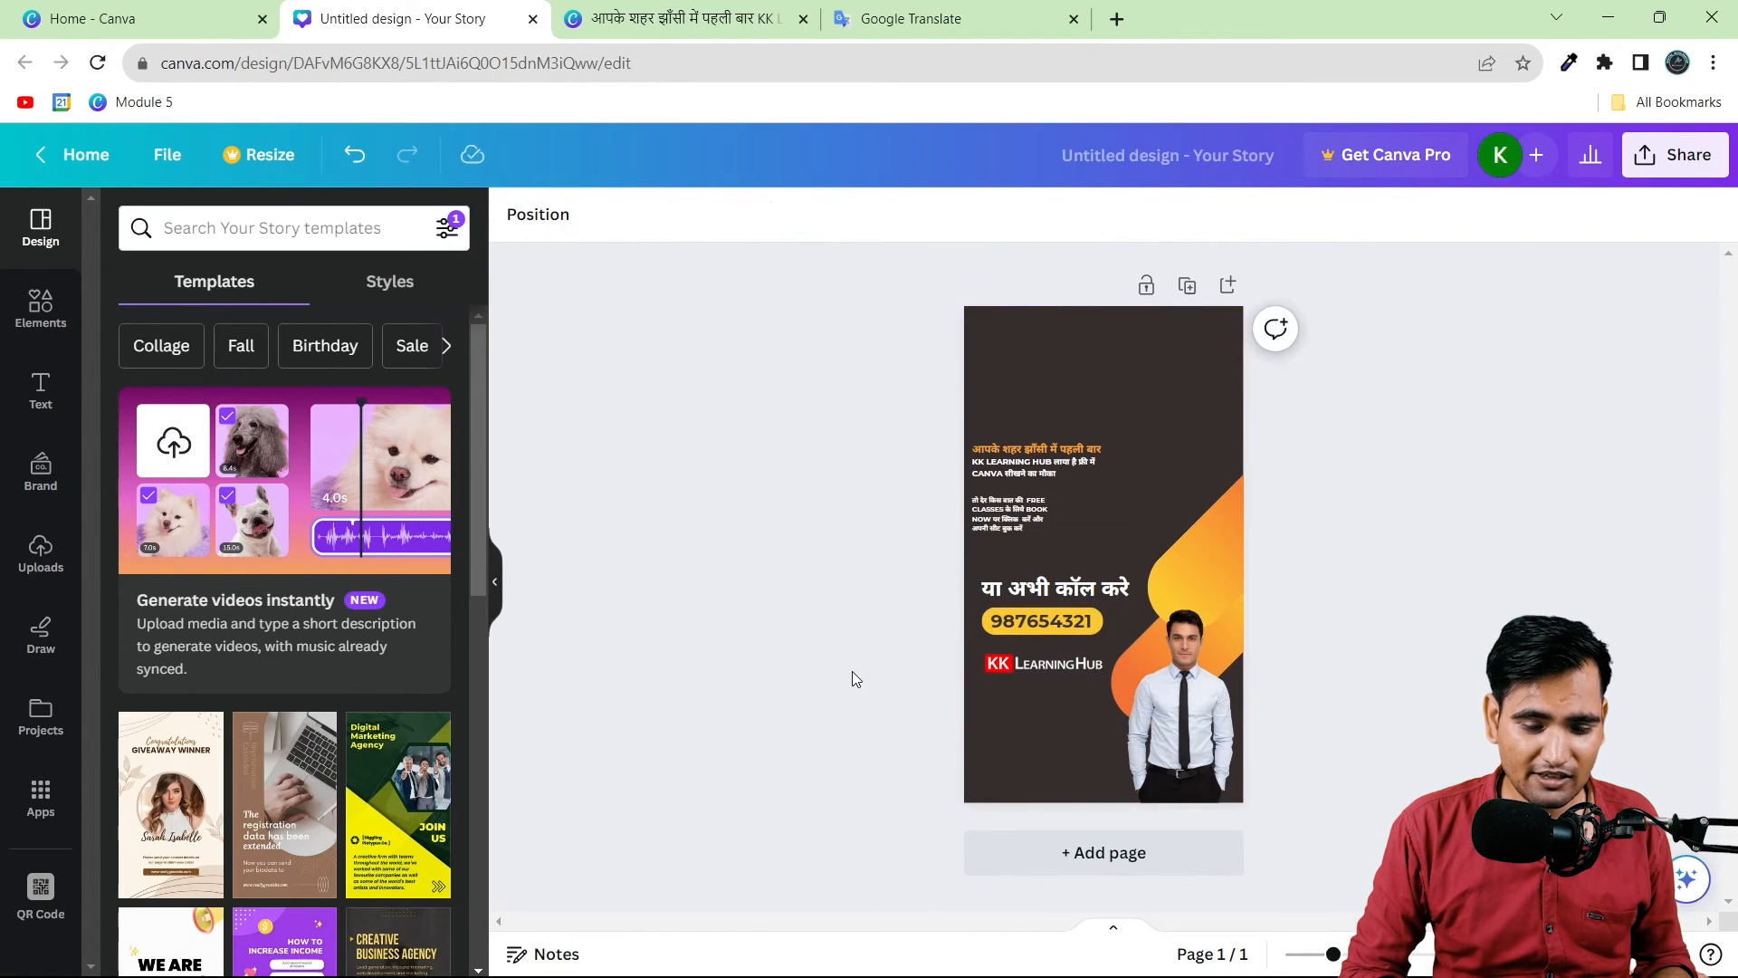
drag(918, 718, 1323, 840)
click(1092, 589)
drag(869, 284, 1399, 394)
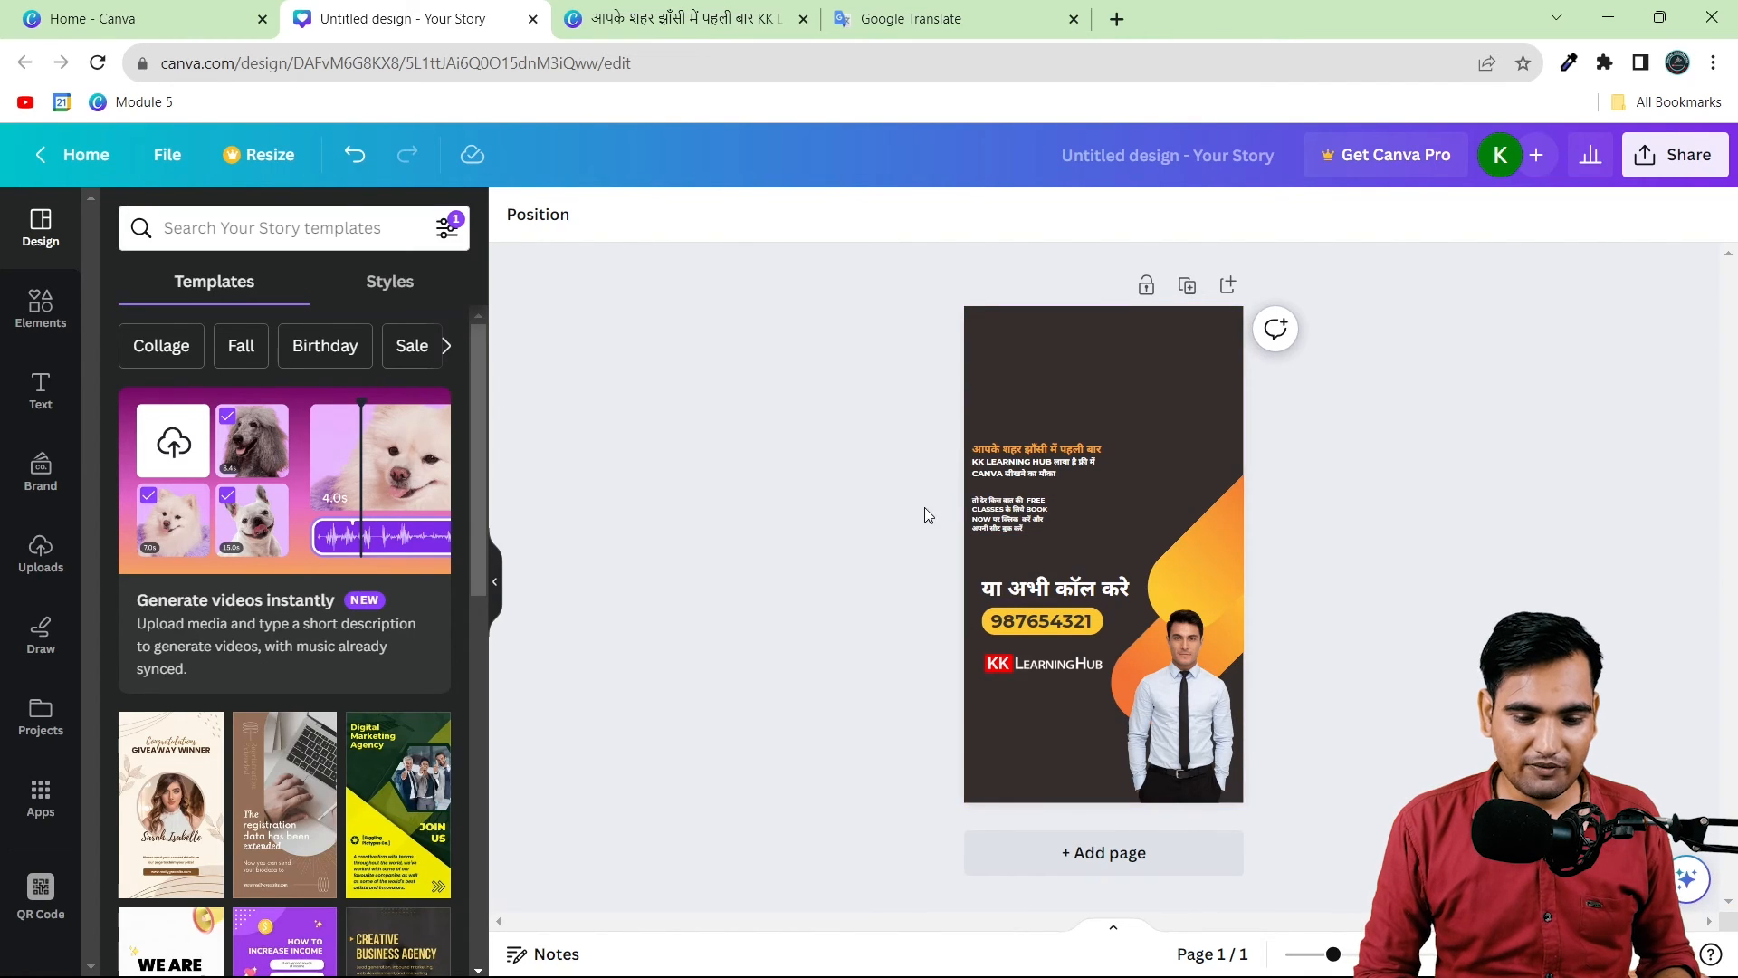
Step: Enlarge the body text and the orange-and-white headline, and place the headline near the top of the story, left-aligned with the other text
drag(1023, 534, 1132, 509)
drag(985, 473, 1010, 362)
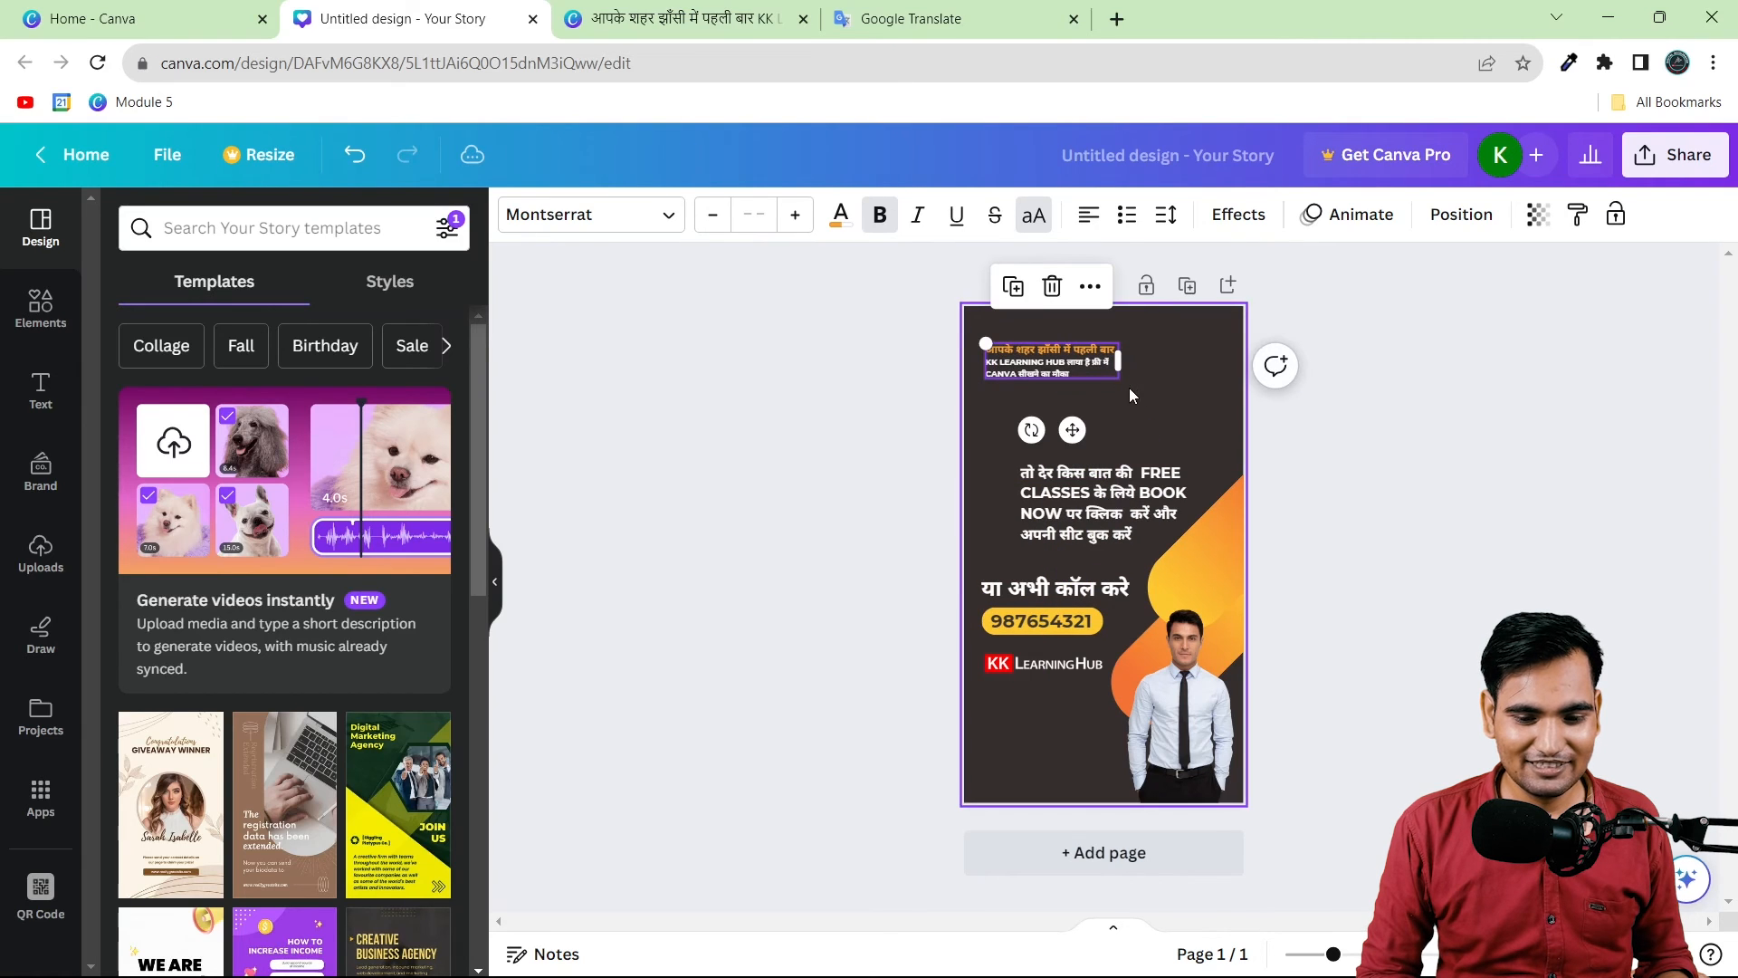
drag(1119, 379, 1238, 450)
drag(1152, 370, 1111, 368)
Step: Select the headline, body text, call line, phone number and logo together and nudge them down the story page
drag(924, 583, 1018, 669)
click(885, 448)
drag(885, 372, 1148, 699)
key(Down)
key(Down)
key(Down)
key(Down)
key(Down)
key(Down)
key(Down)
key(Down)
key(Down)
key(Down)
key(Down)
key(Down)
key(Down)
key(Down)
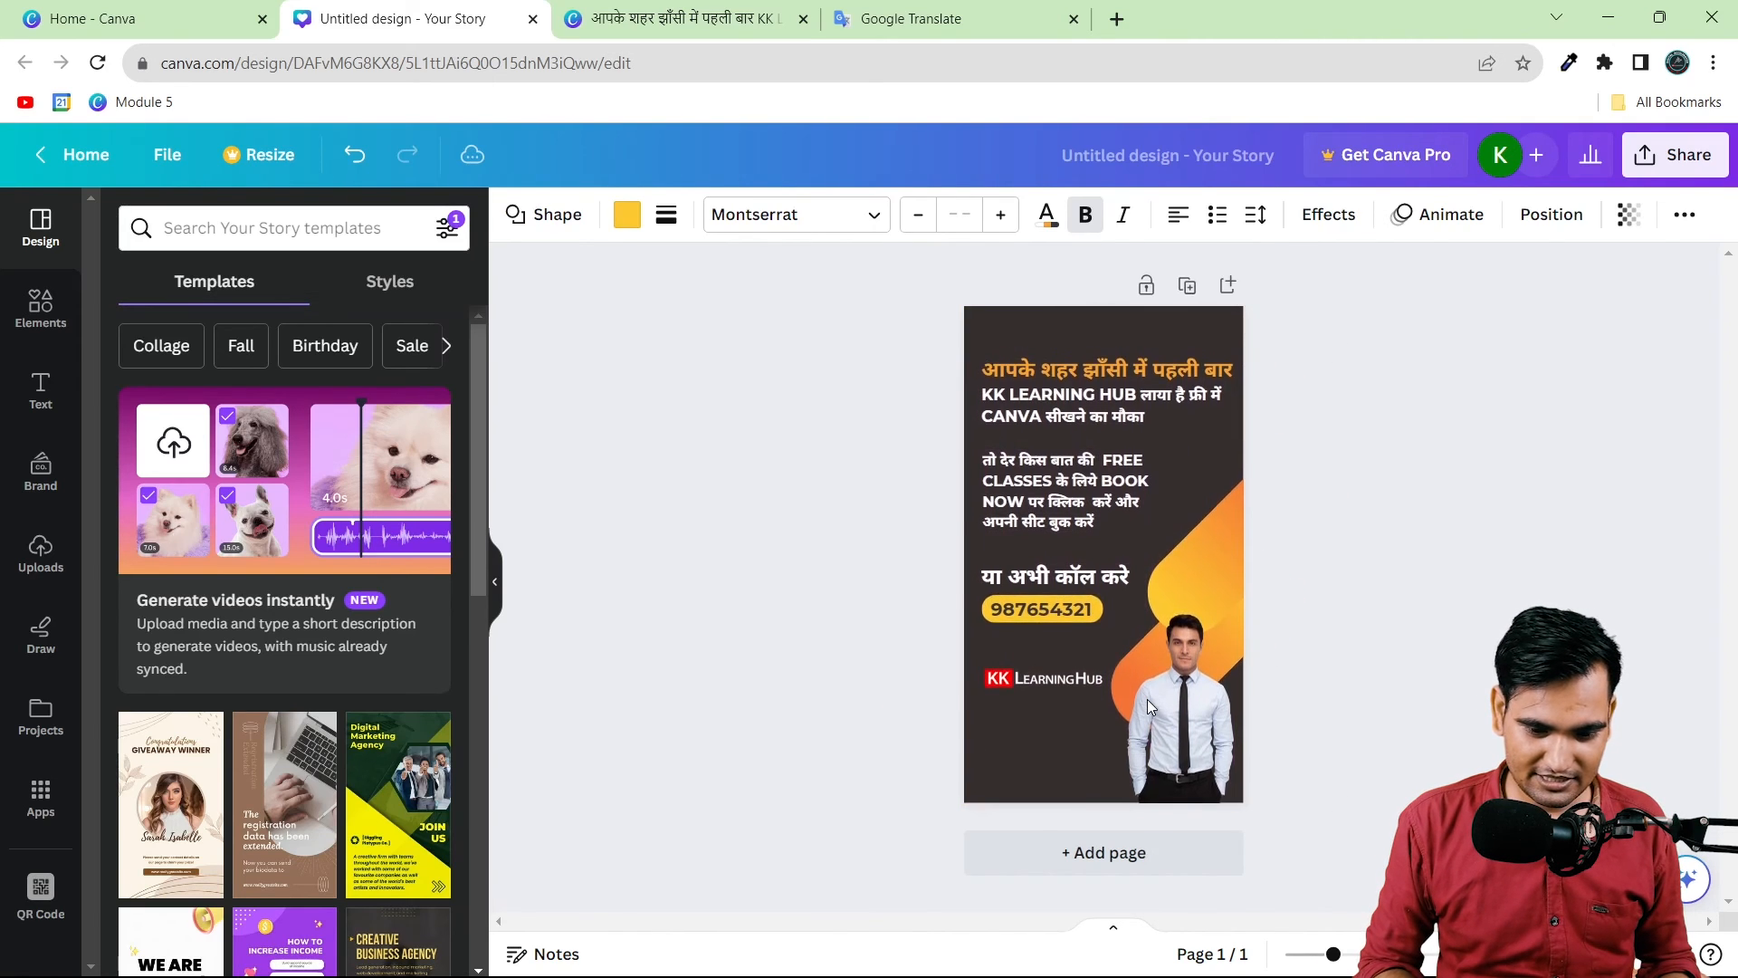
key(Down)
key(Down)
key(Down)
key(Down)
key(Down)
key(Down)
key(Down)
key(Down)
key(Down)
key(Down)
key(Down)
key(Down)
key(Down)
key(Down)
key(Down)
key(Down)
key(Down)
key(Down)
key(Down)
key(Down)
click(885, 644)
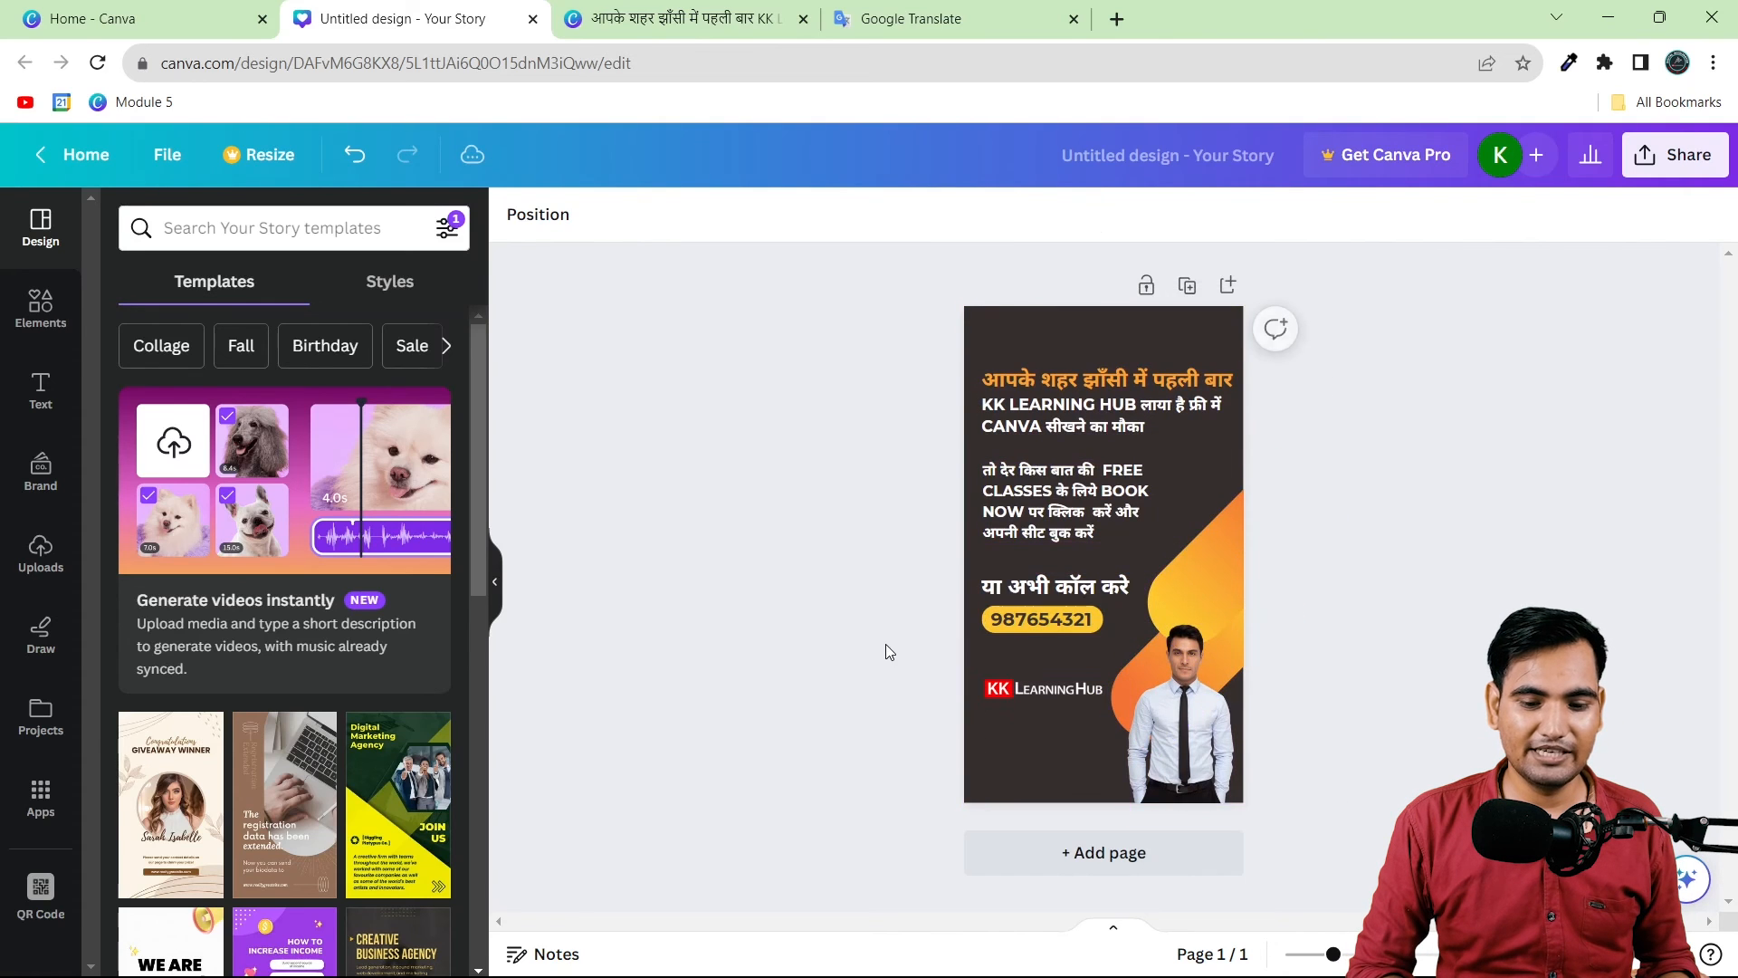
Step: Nudge only the story's headline text slightly upward, away from the body text
click(1177, 387)
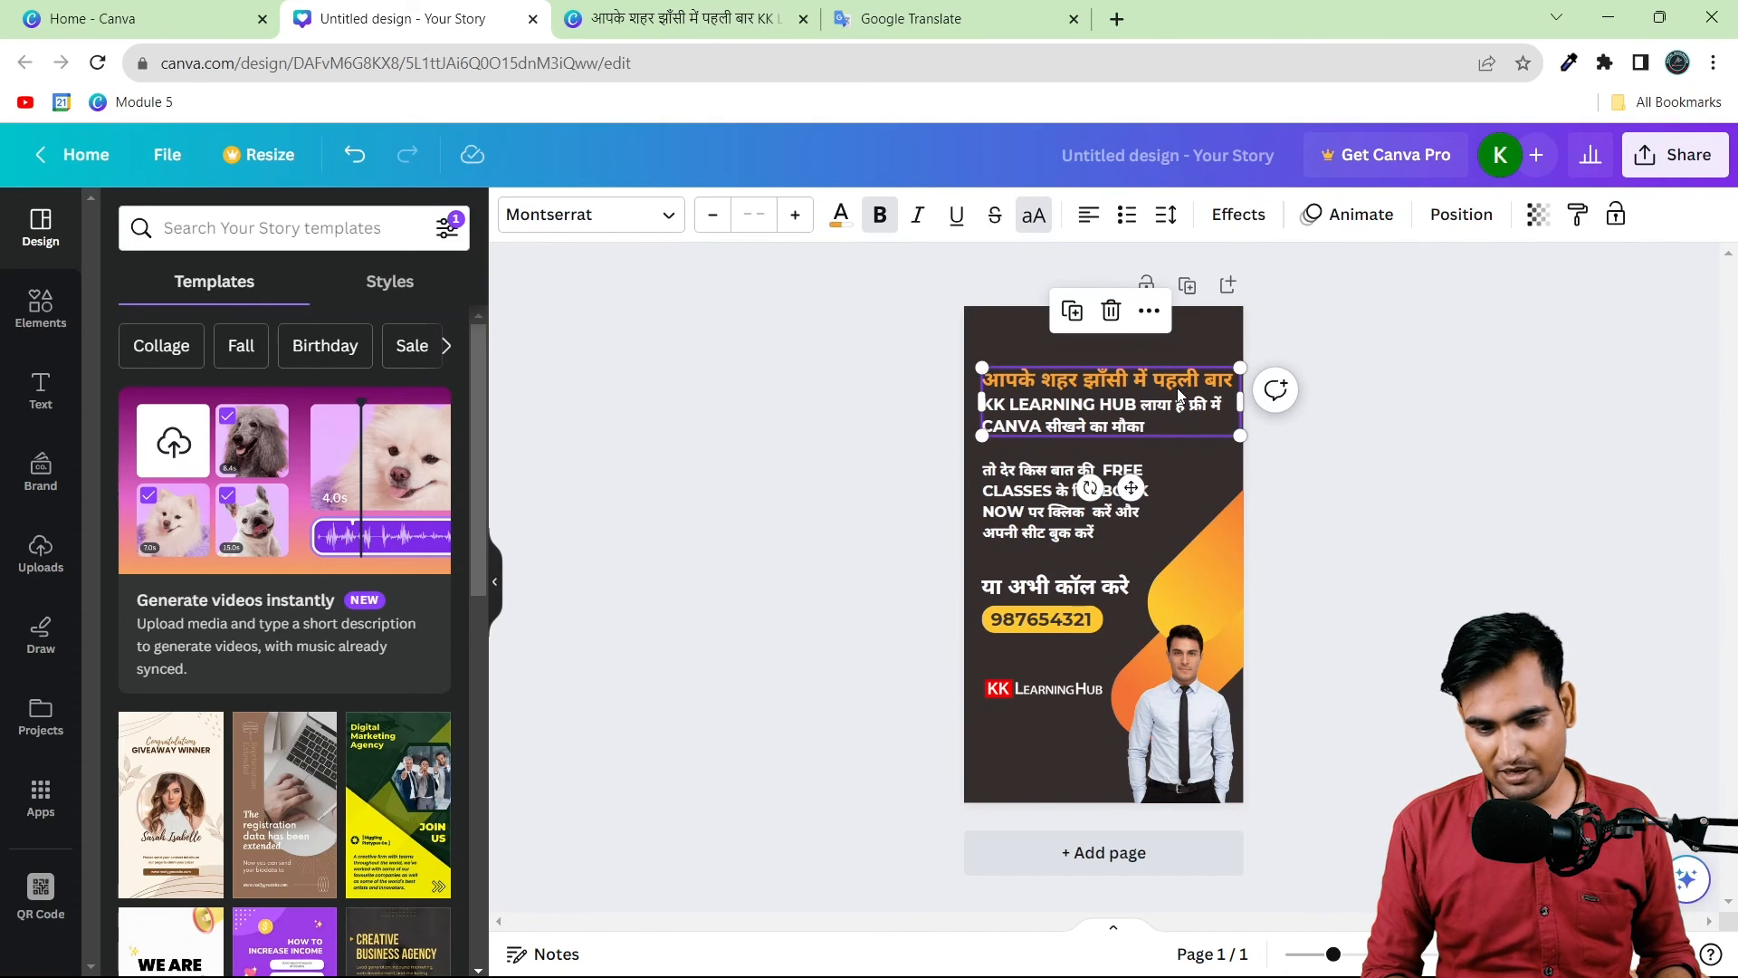
key(Up)
key(Up)
key(Up)
key(Up)
key(Up)
click(793, 338)
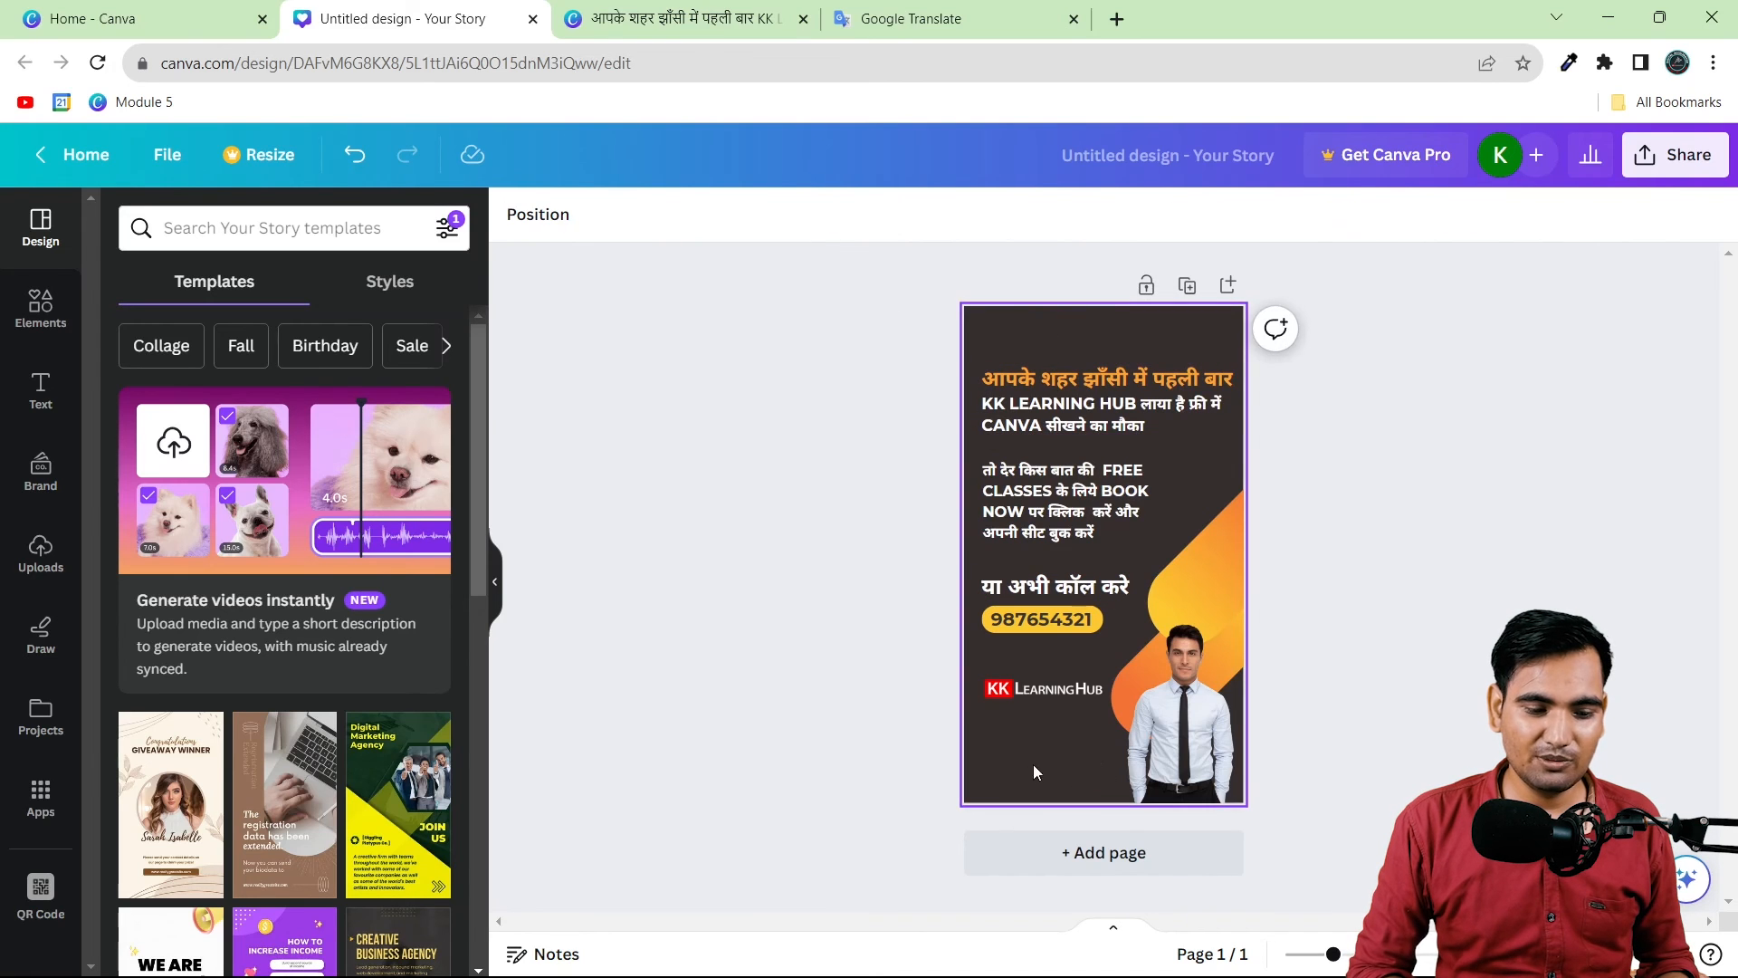
Step: Search the elements library for "eliments" and show all matching graphics
click(50, 328)
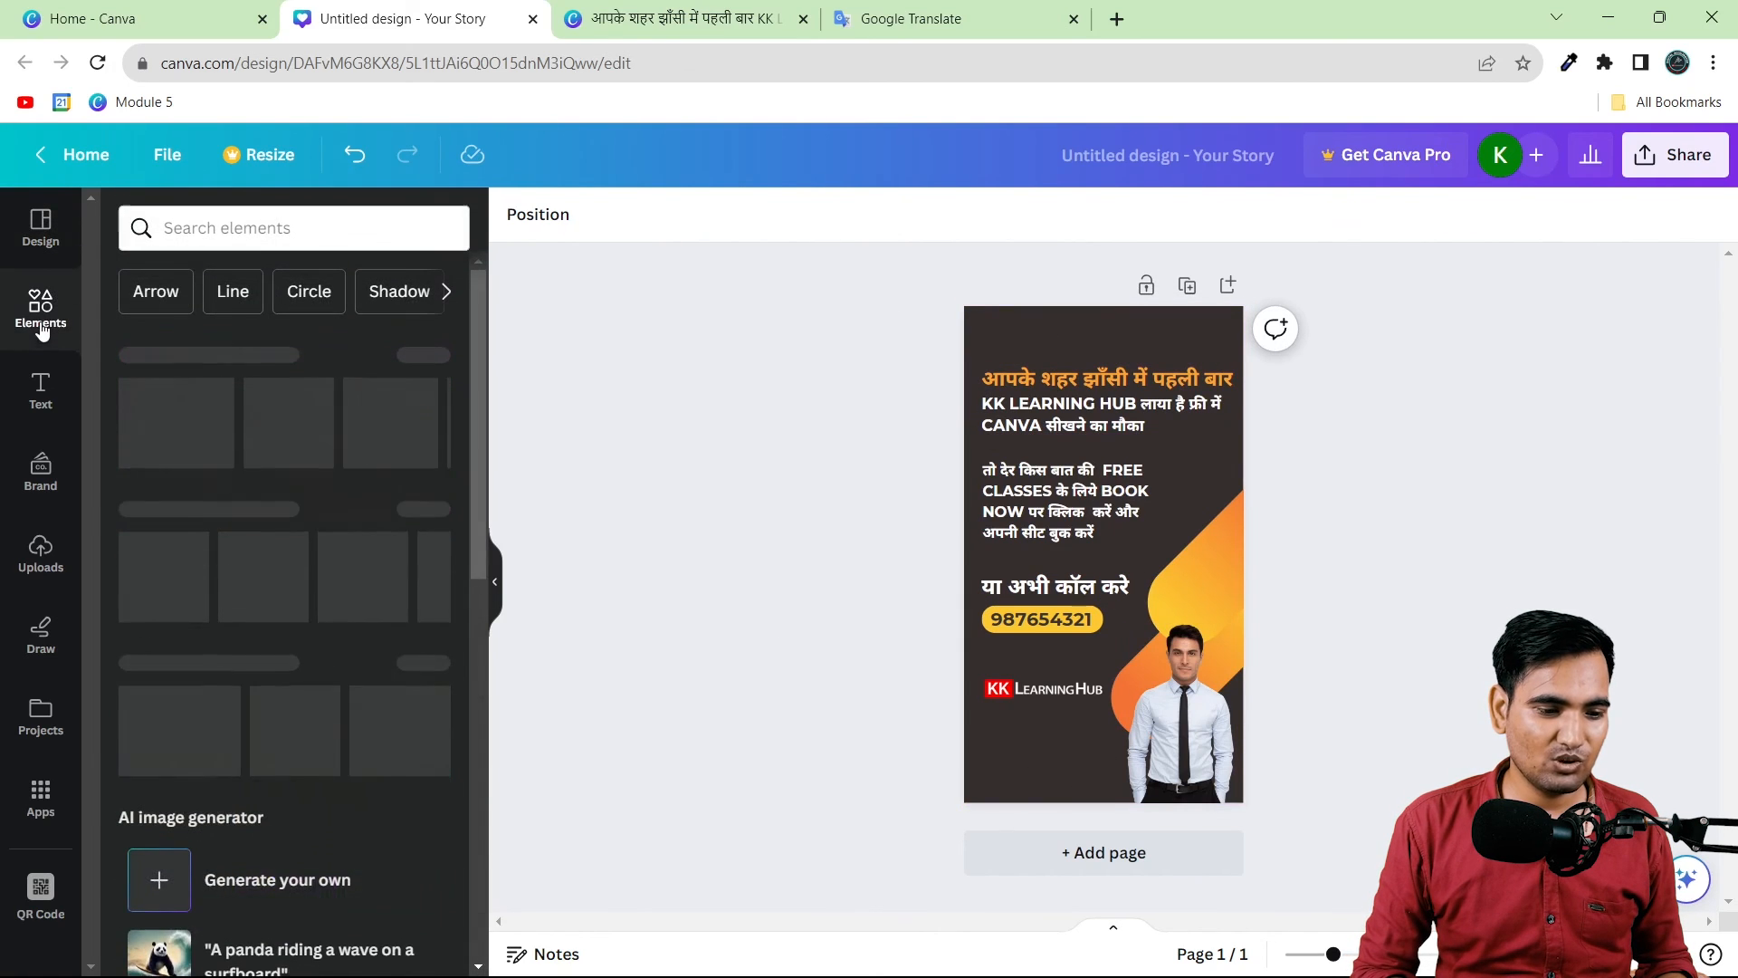
click(243, 229)
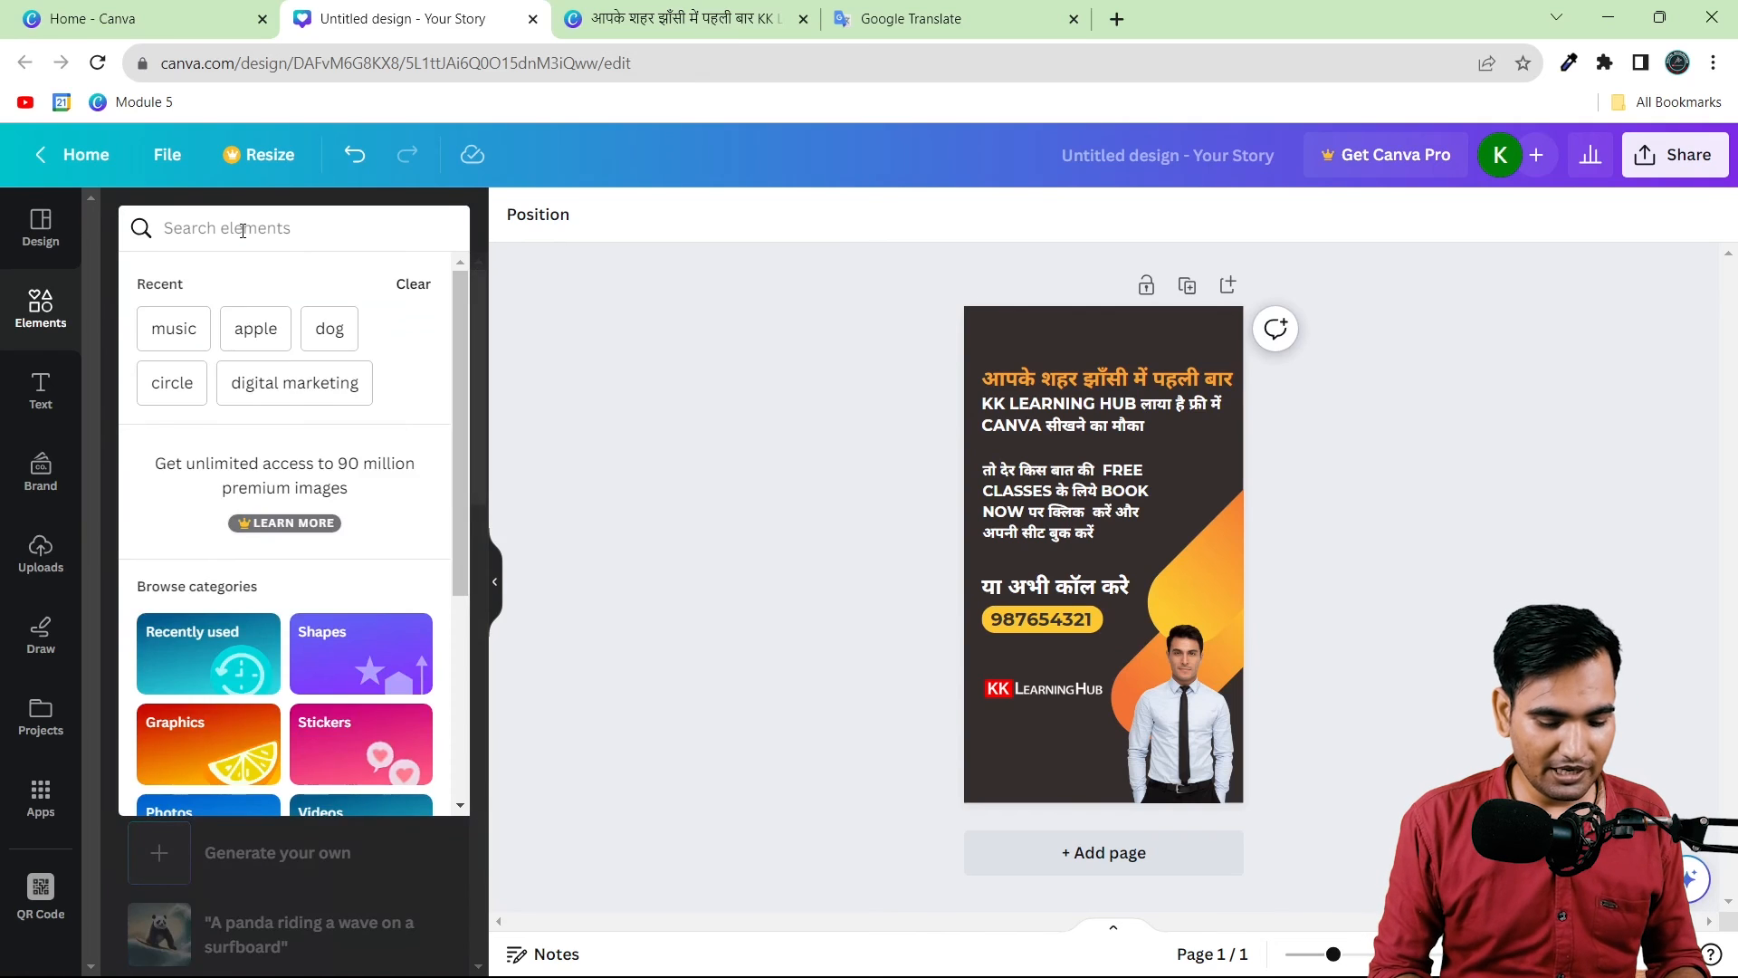
text(eliments)
key(Return)
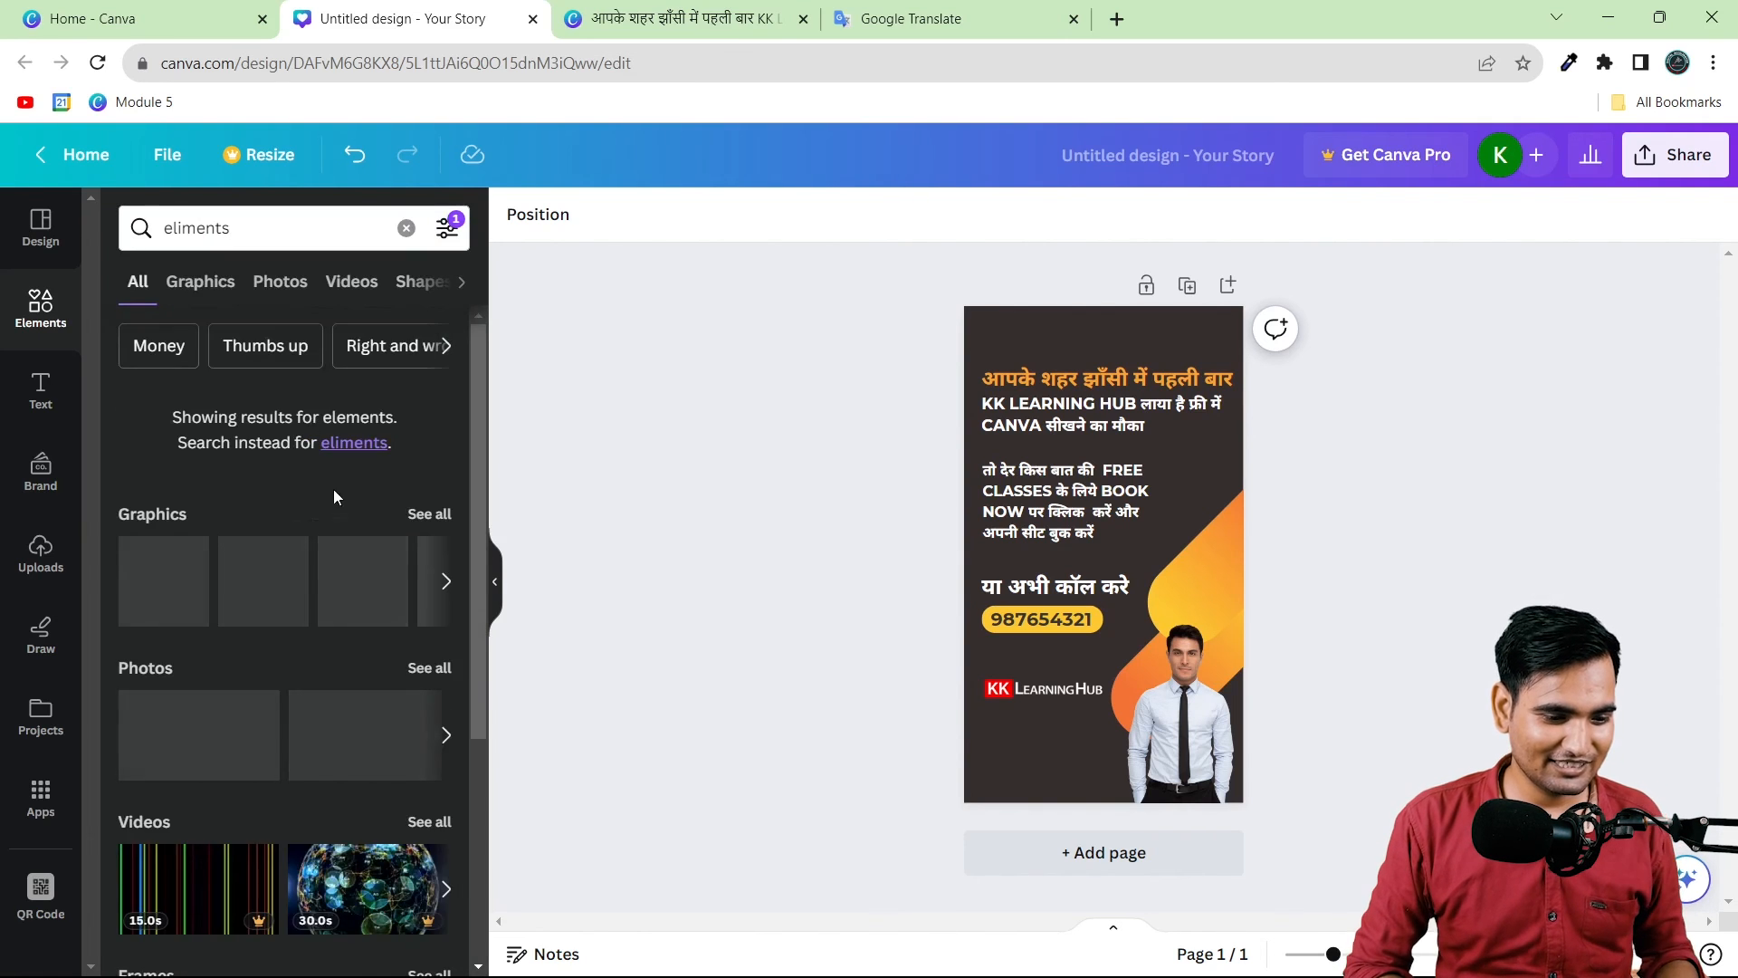
click(429, 515)
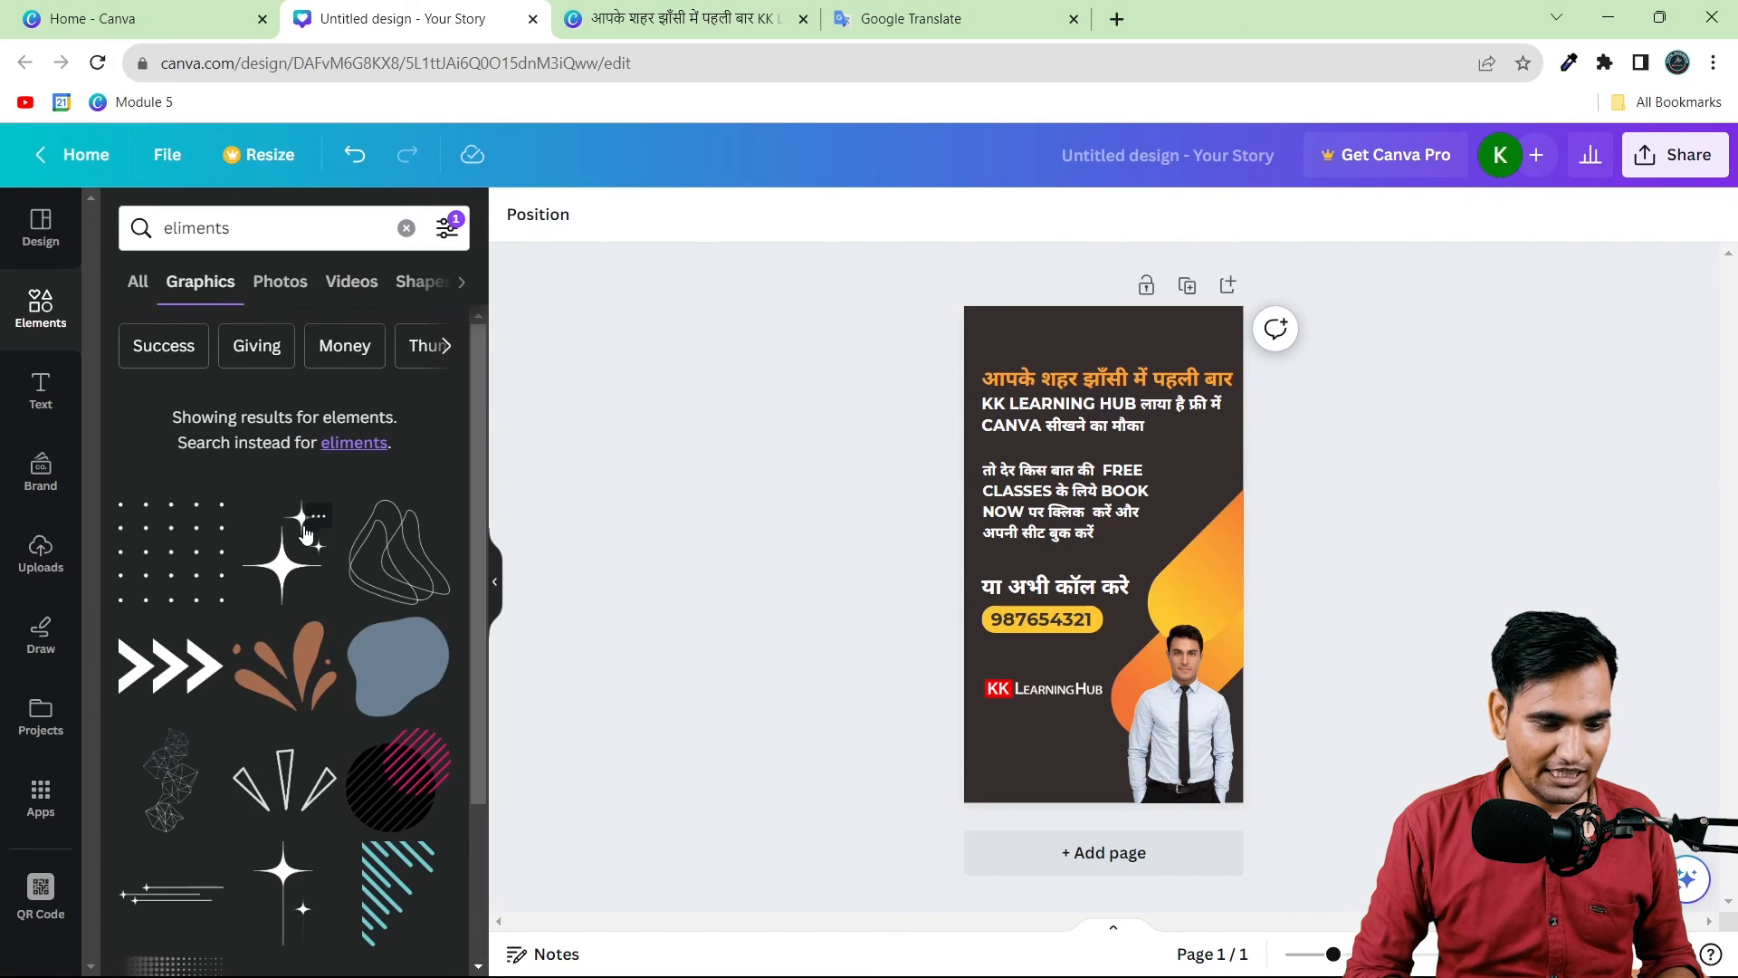
Step: Add the white sparkle graphic at a small size below the KK Learning Hub logo and make it partly transparent
click(288, 552)
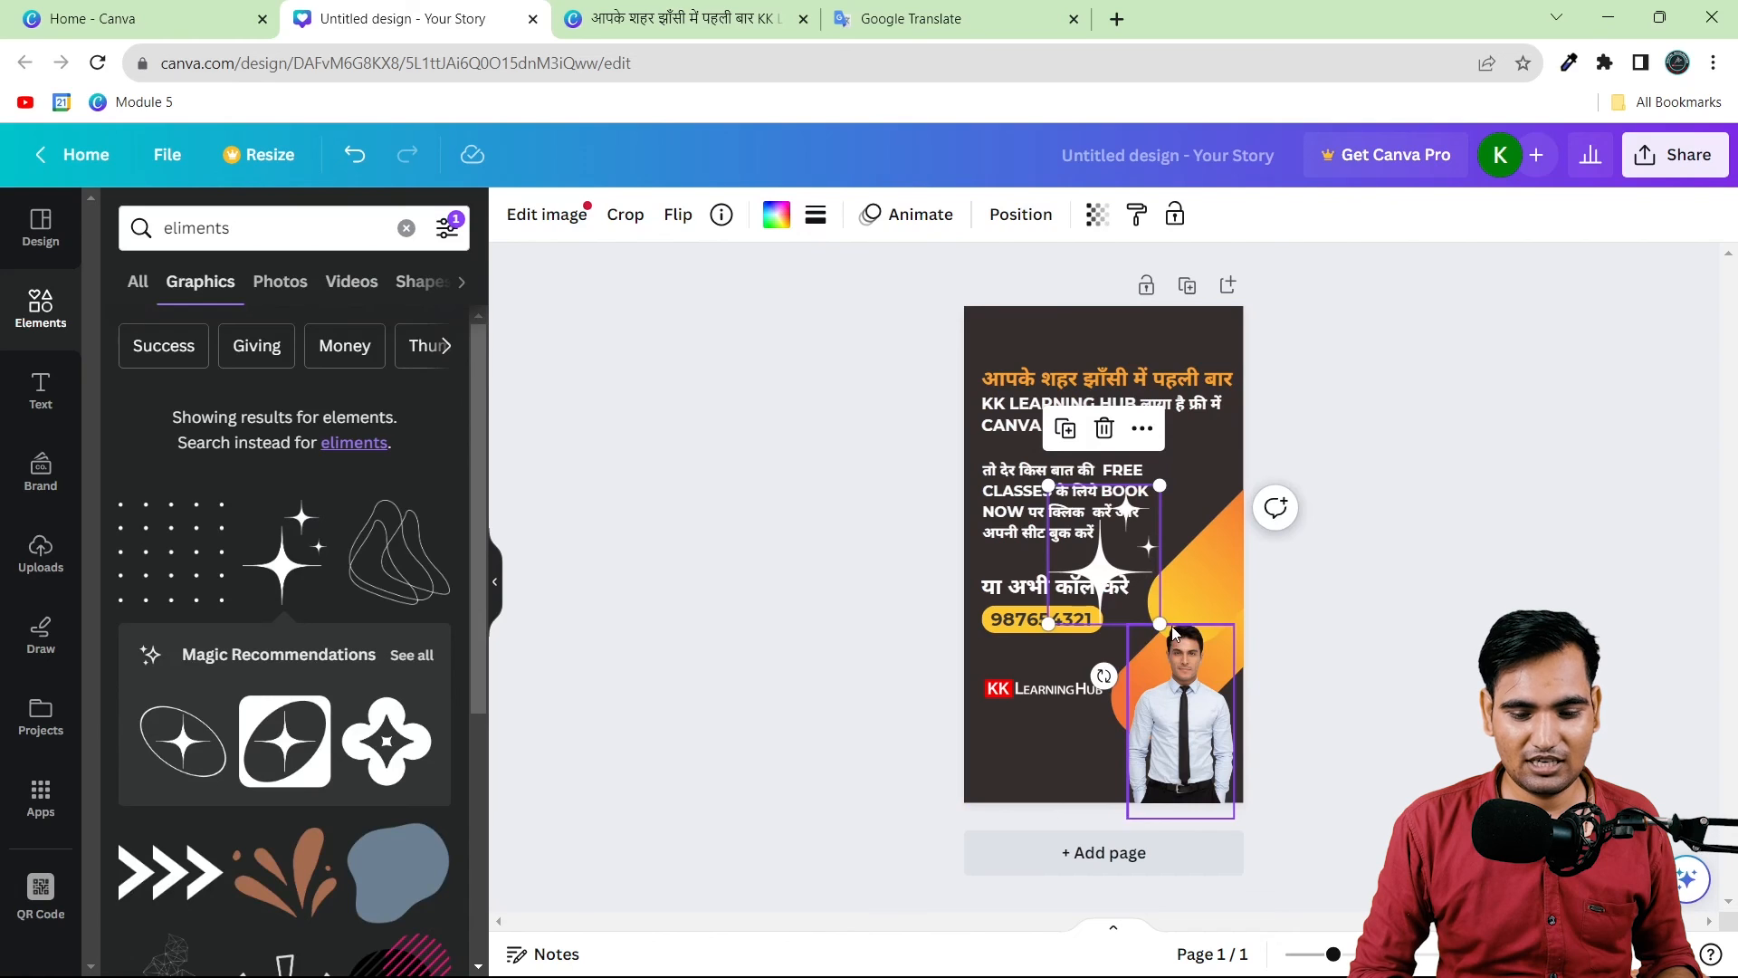
click(1106, 589)
click(1105, 574)
drag(1106, 574, 1044, 761)
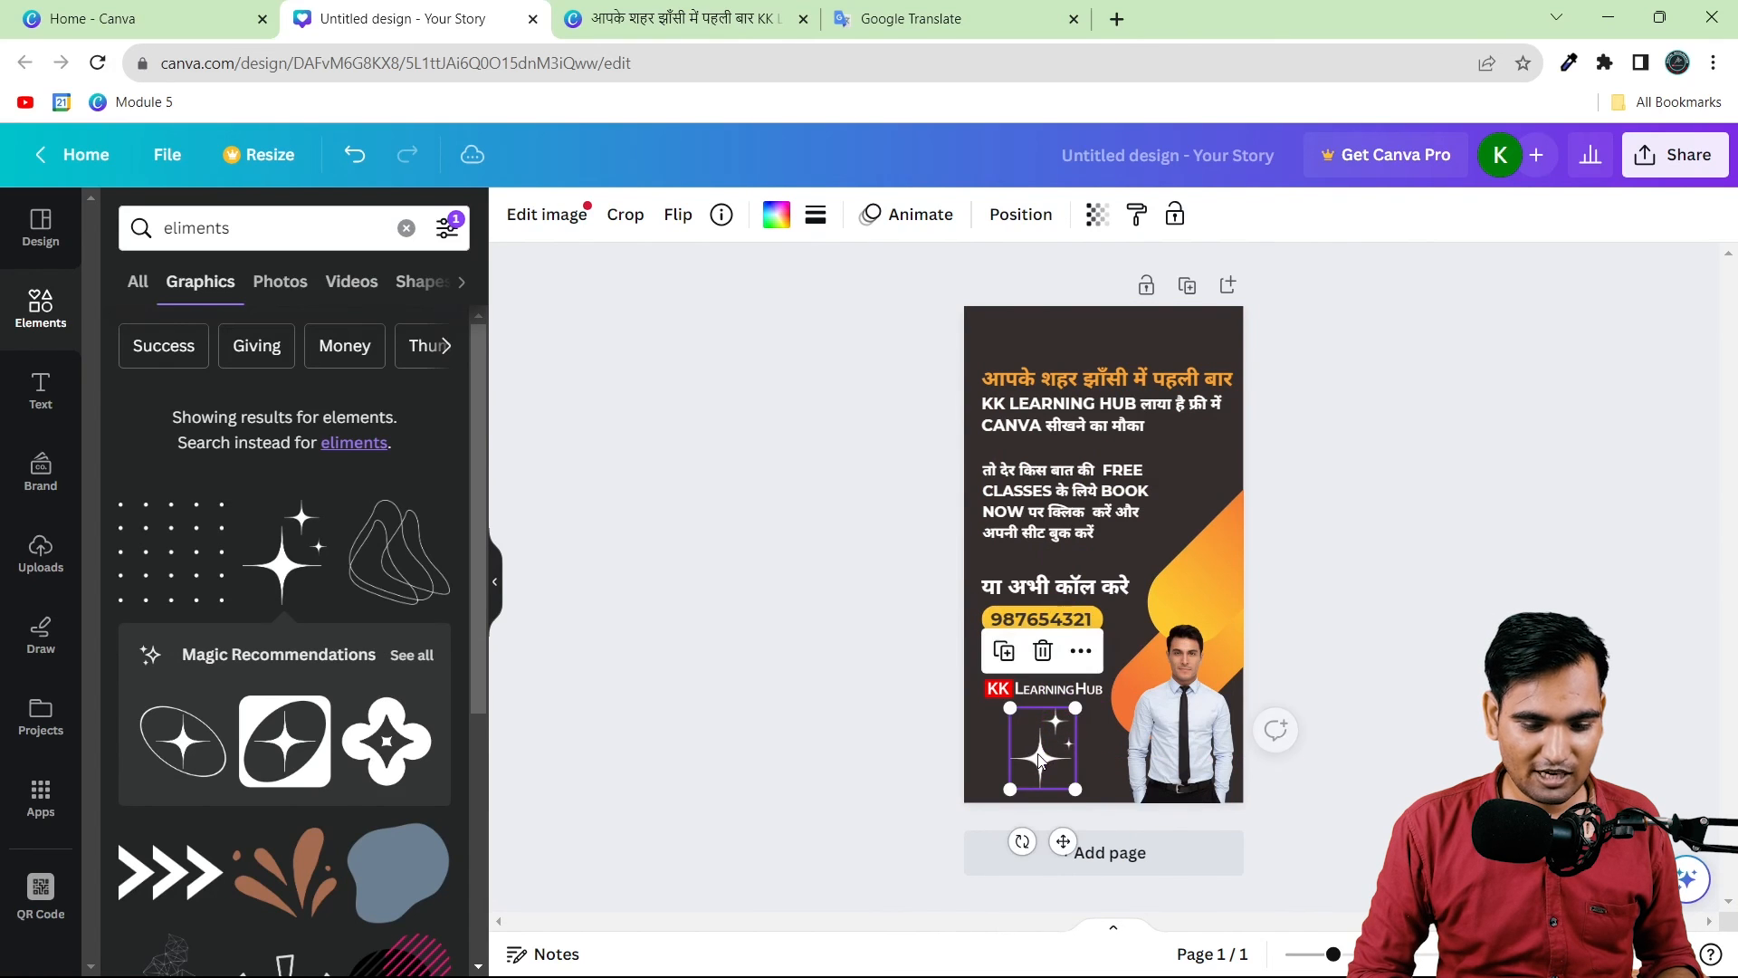
click(1097, 211)
drag(1030, 310, 964, 313)
key(Escape)
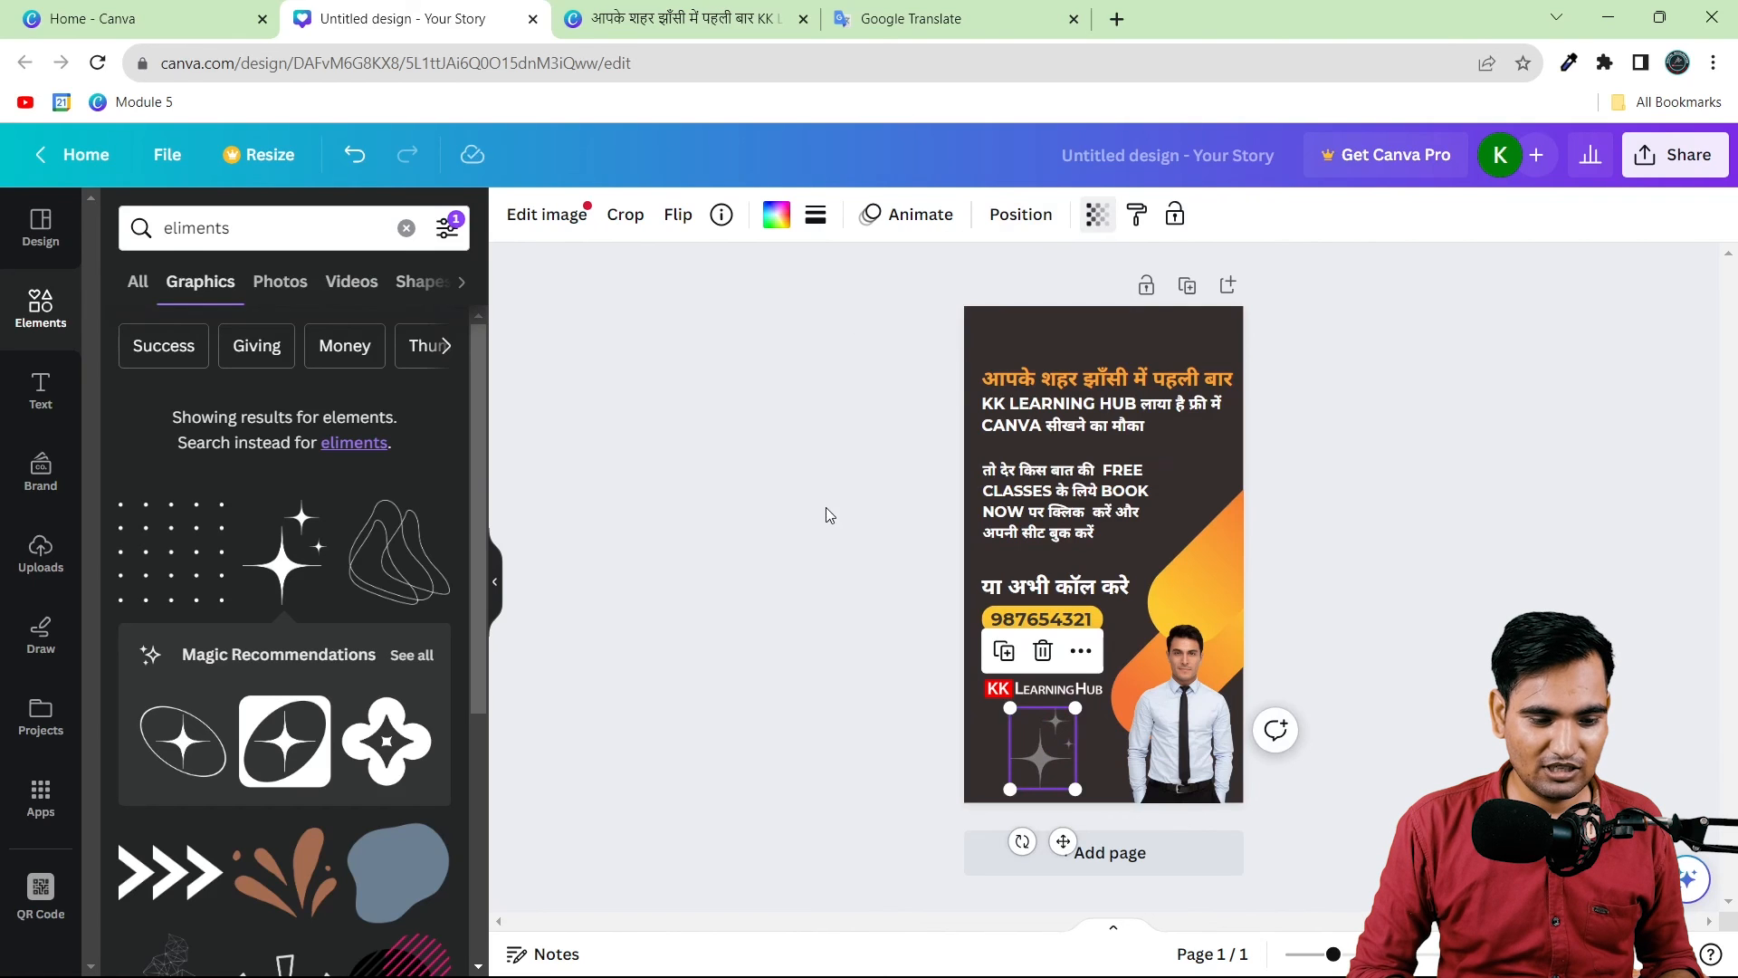
Step: Add the abstract curved-outline graphic and place it rotated over the story's upper right corner, partly off the page
click(378, 570)
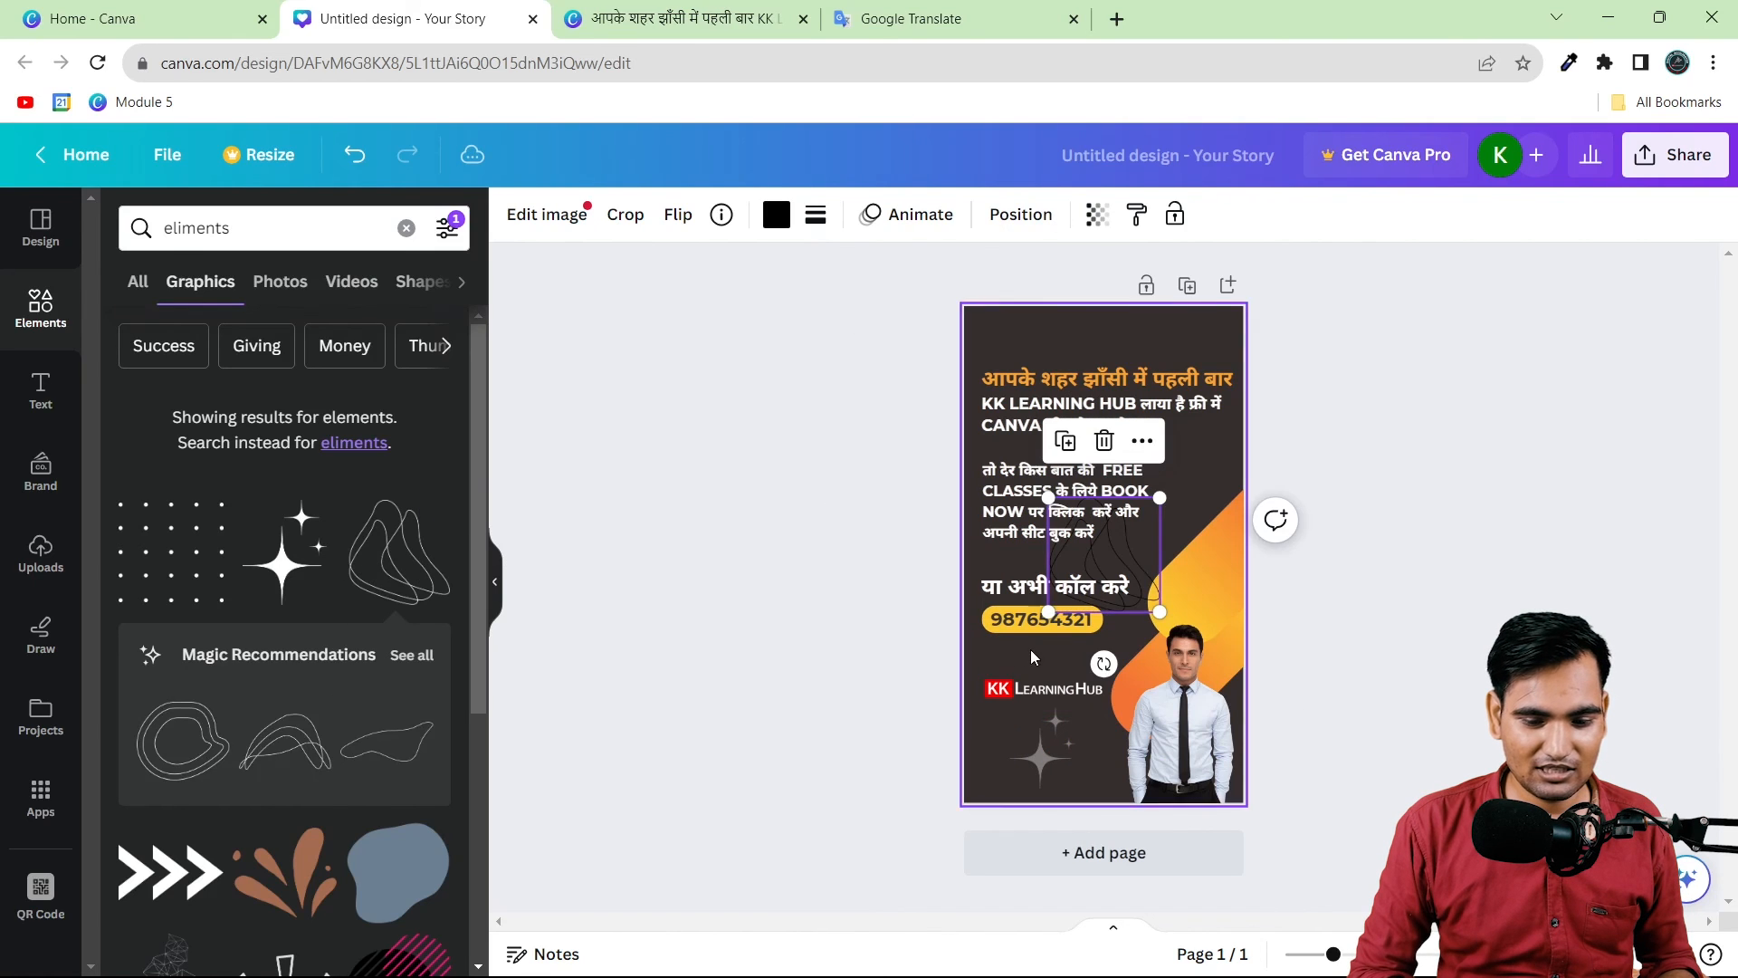
mouse_move(1126, 568)
mouse_down()
mouse_move(1222, 425)
mouse_move(1233, 309)
mouse_move(1312, 268)
mouse_up()
drag(1213, 342, 1207, 334)
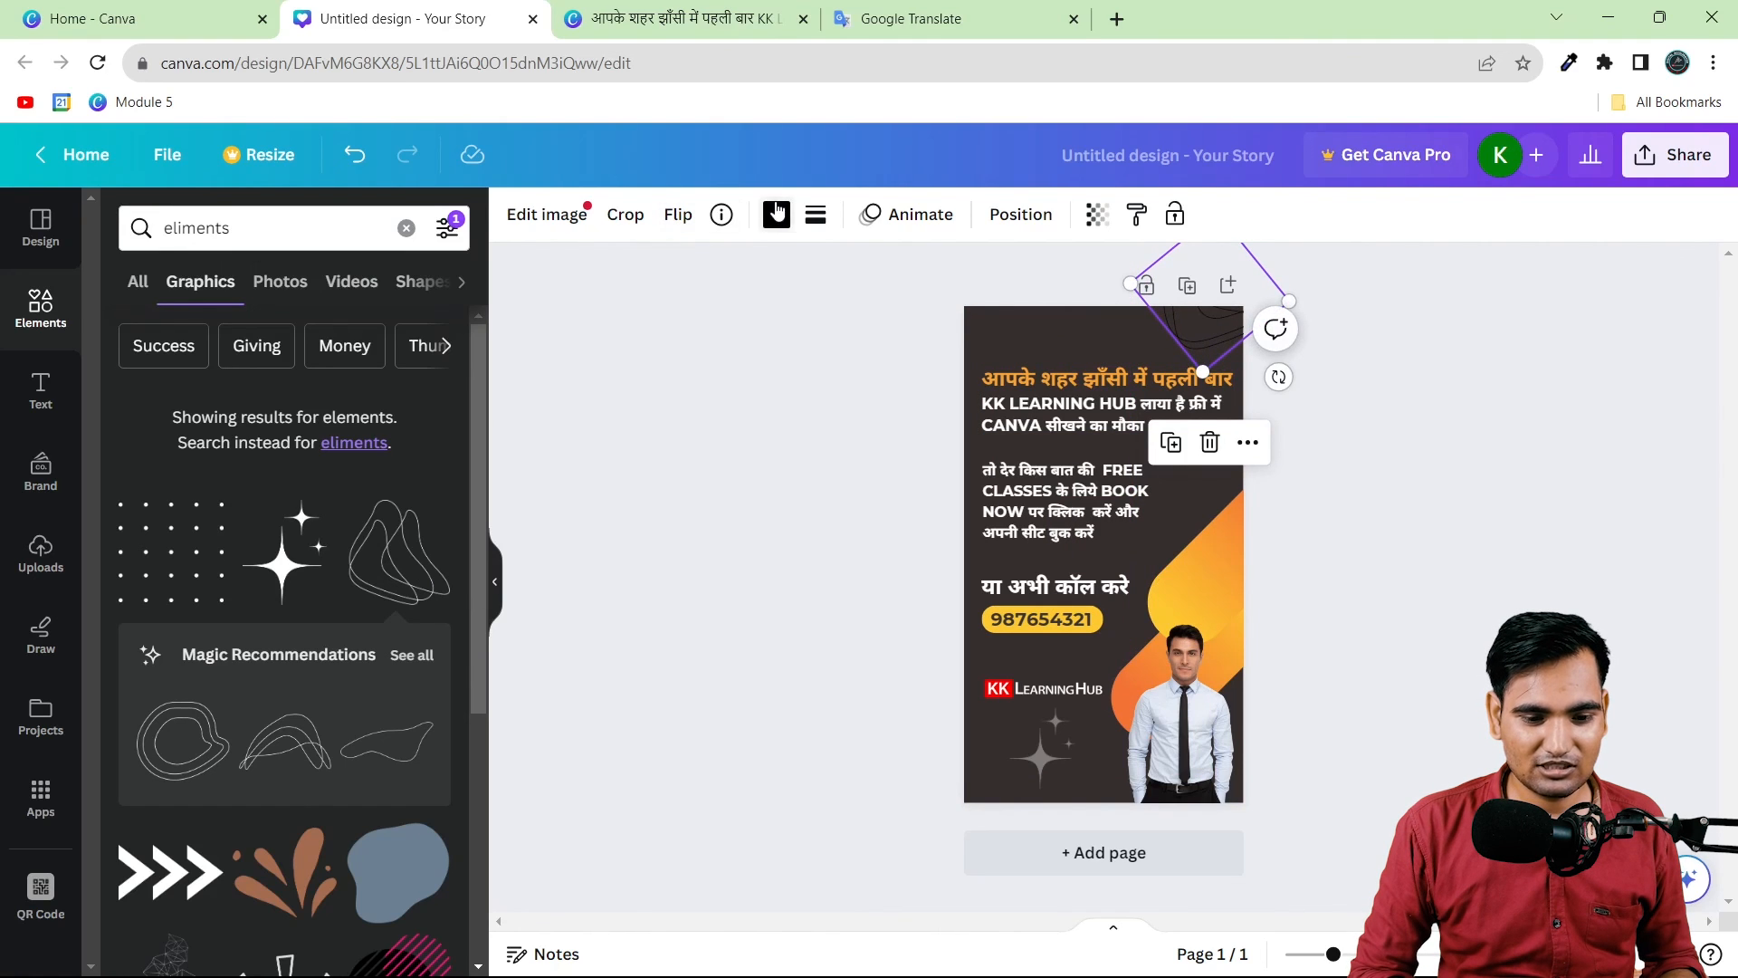
Step: Colour the curved-outline graphic white (#ffffff) and set its transparency to 32
click(776, 214)
click(191, 414)
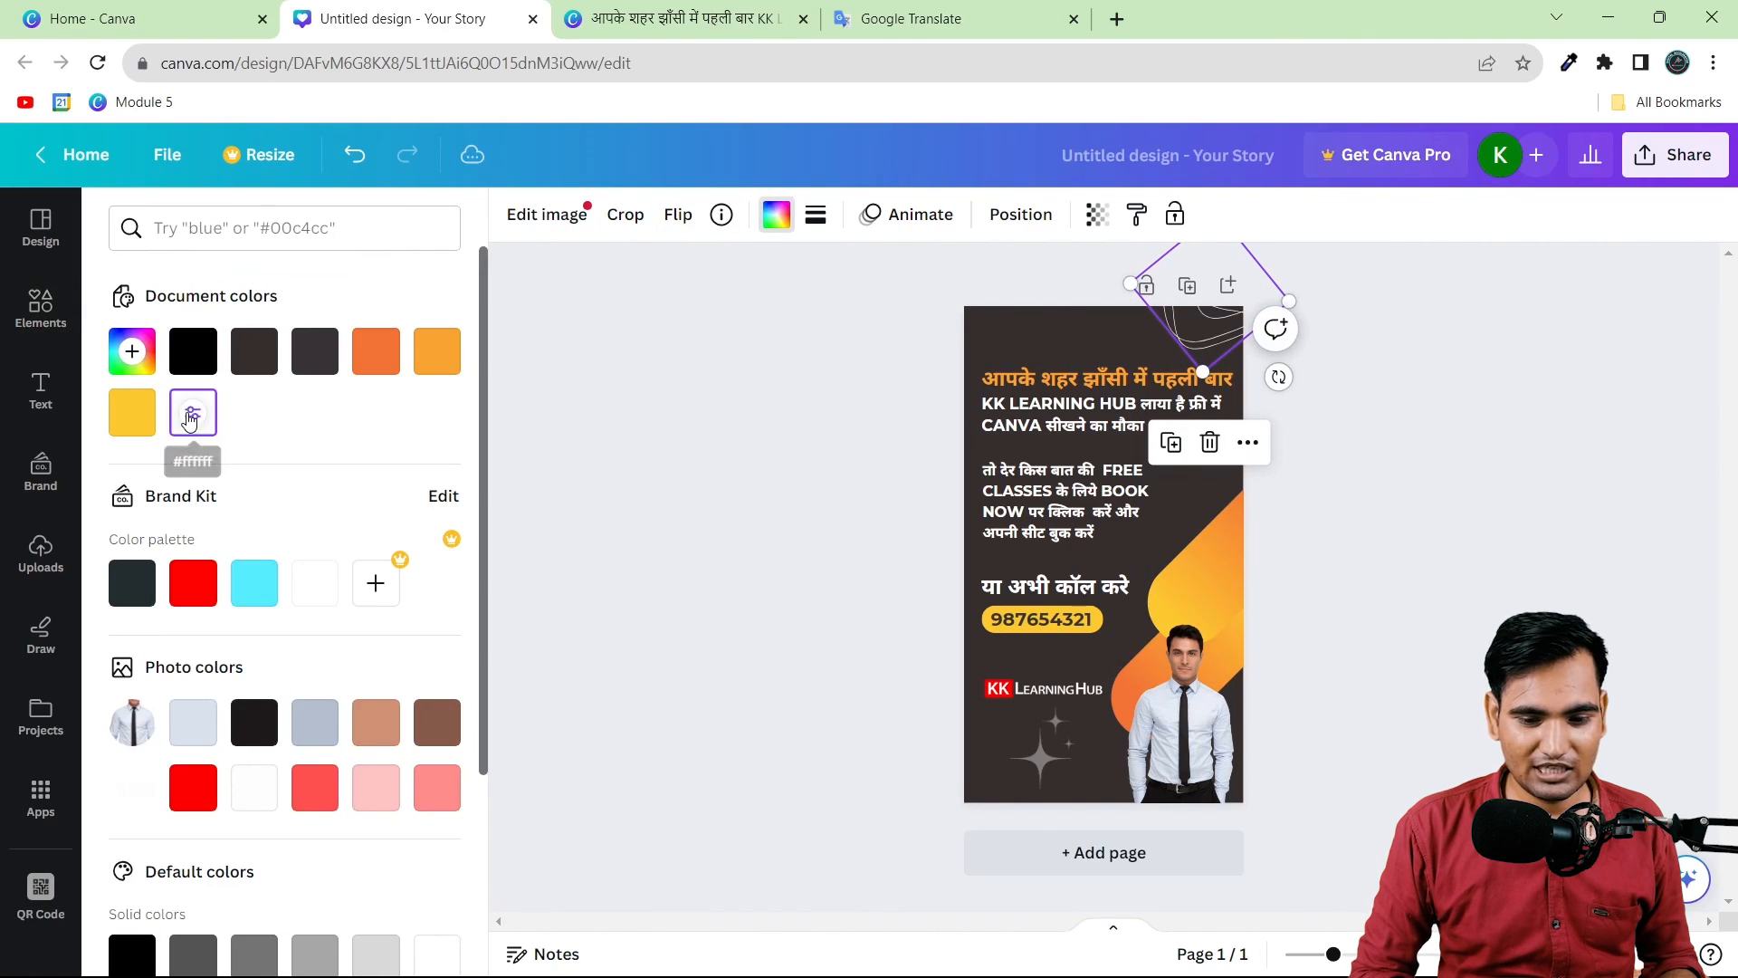
click(1096, 214)
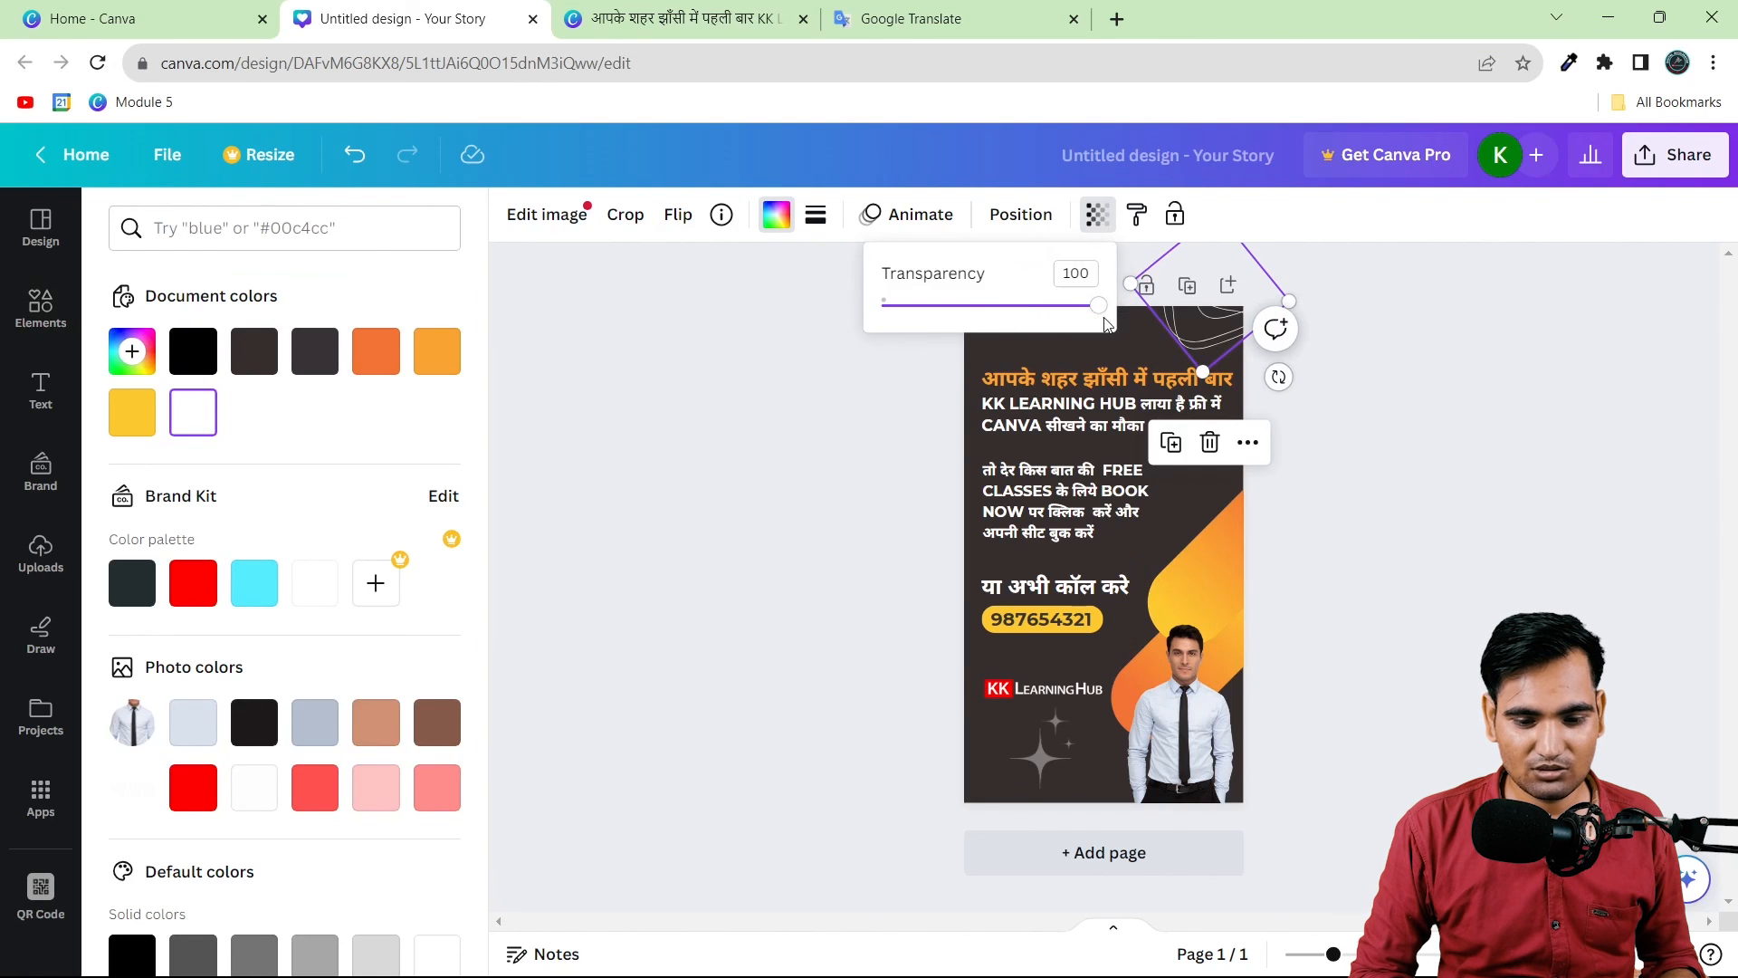
drag(1098, 305, 950, 306)
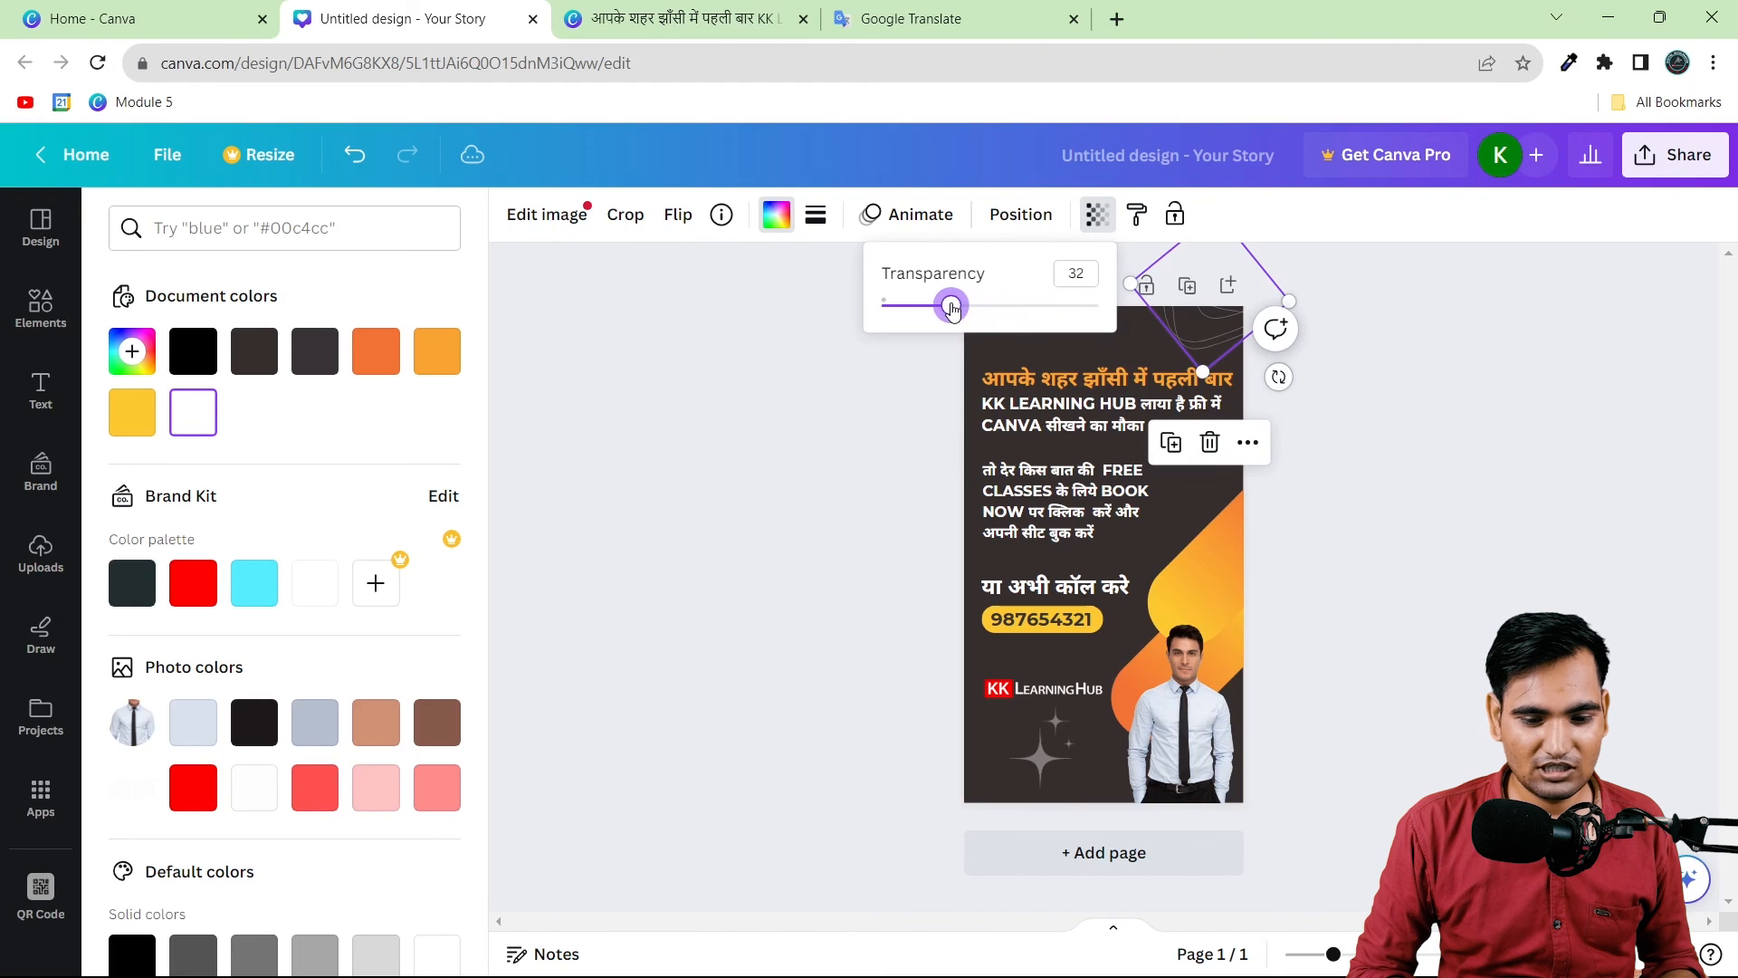
click(900, 417)
click(901, 417)
click(900, 418)
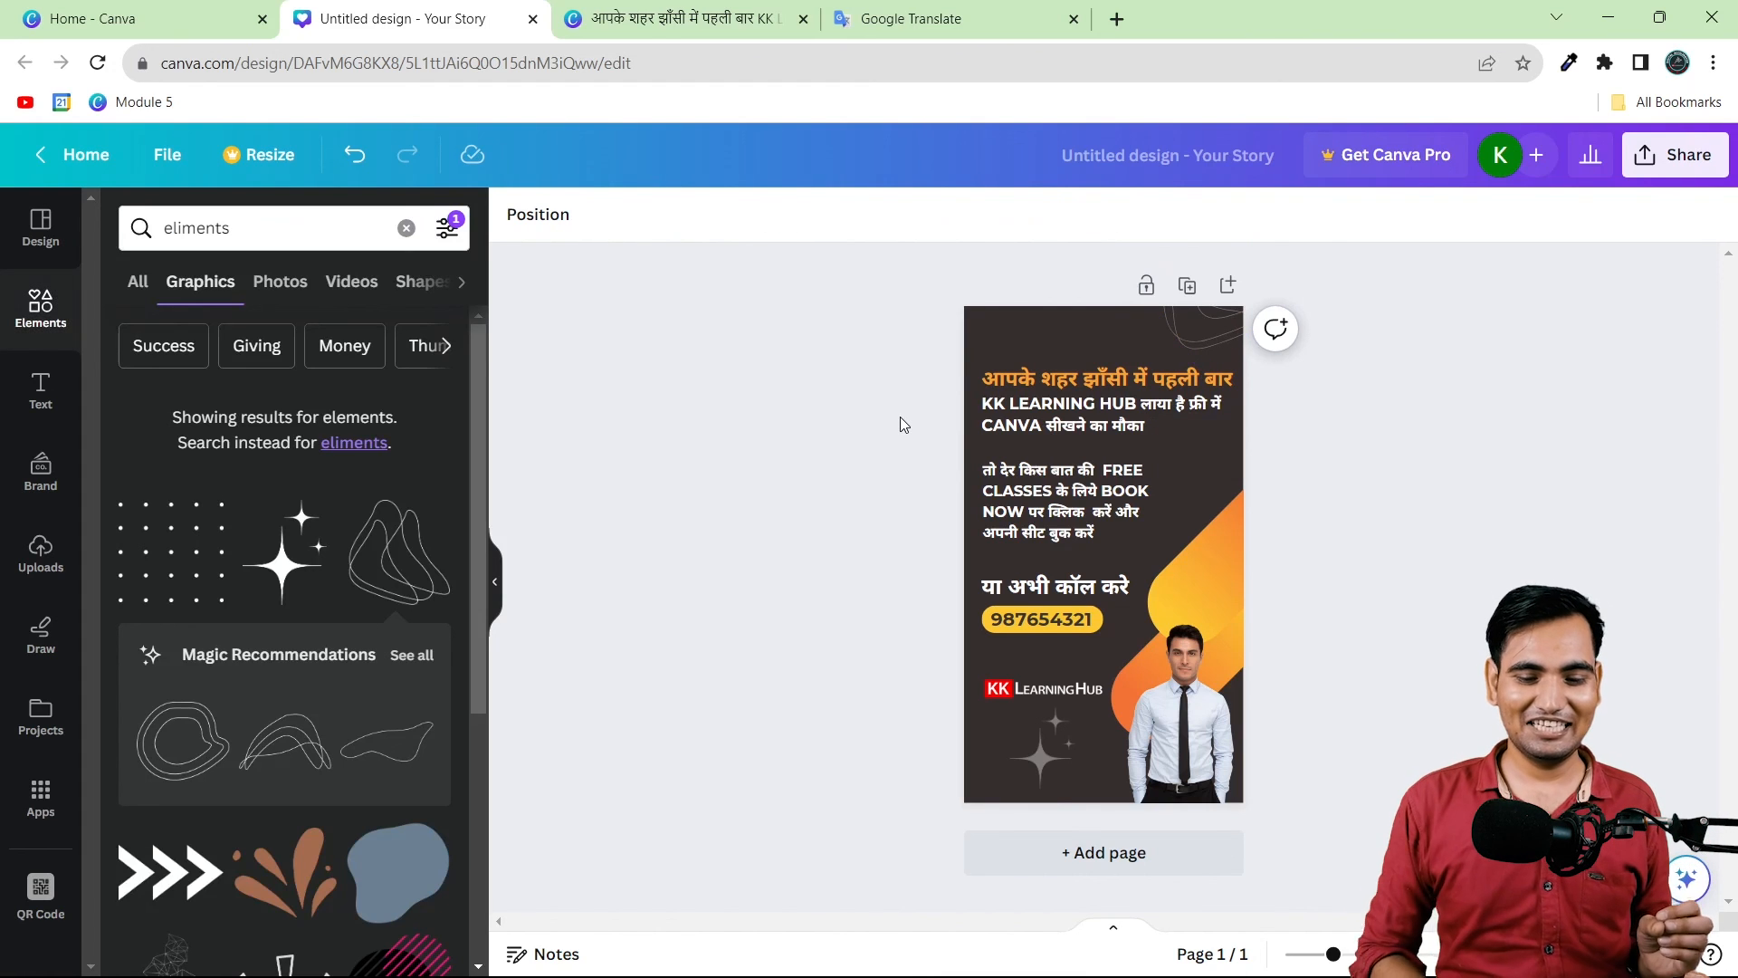
Step: Compare the square ad design, with its Resize options closed, against the finished story design
click(681, 11)
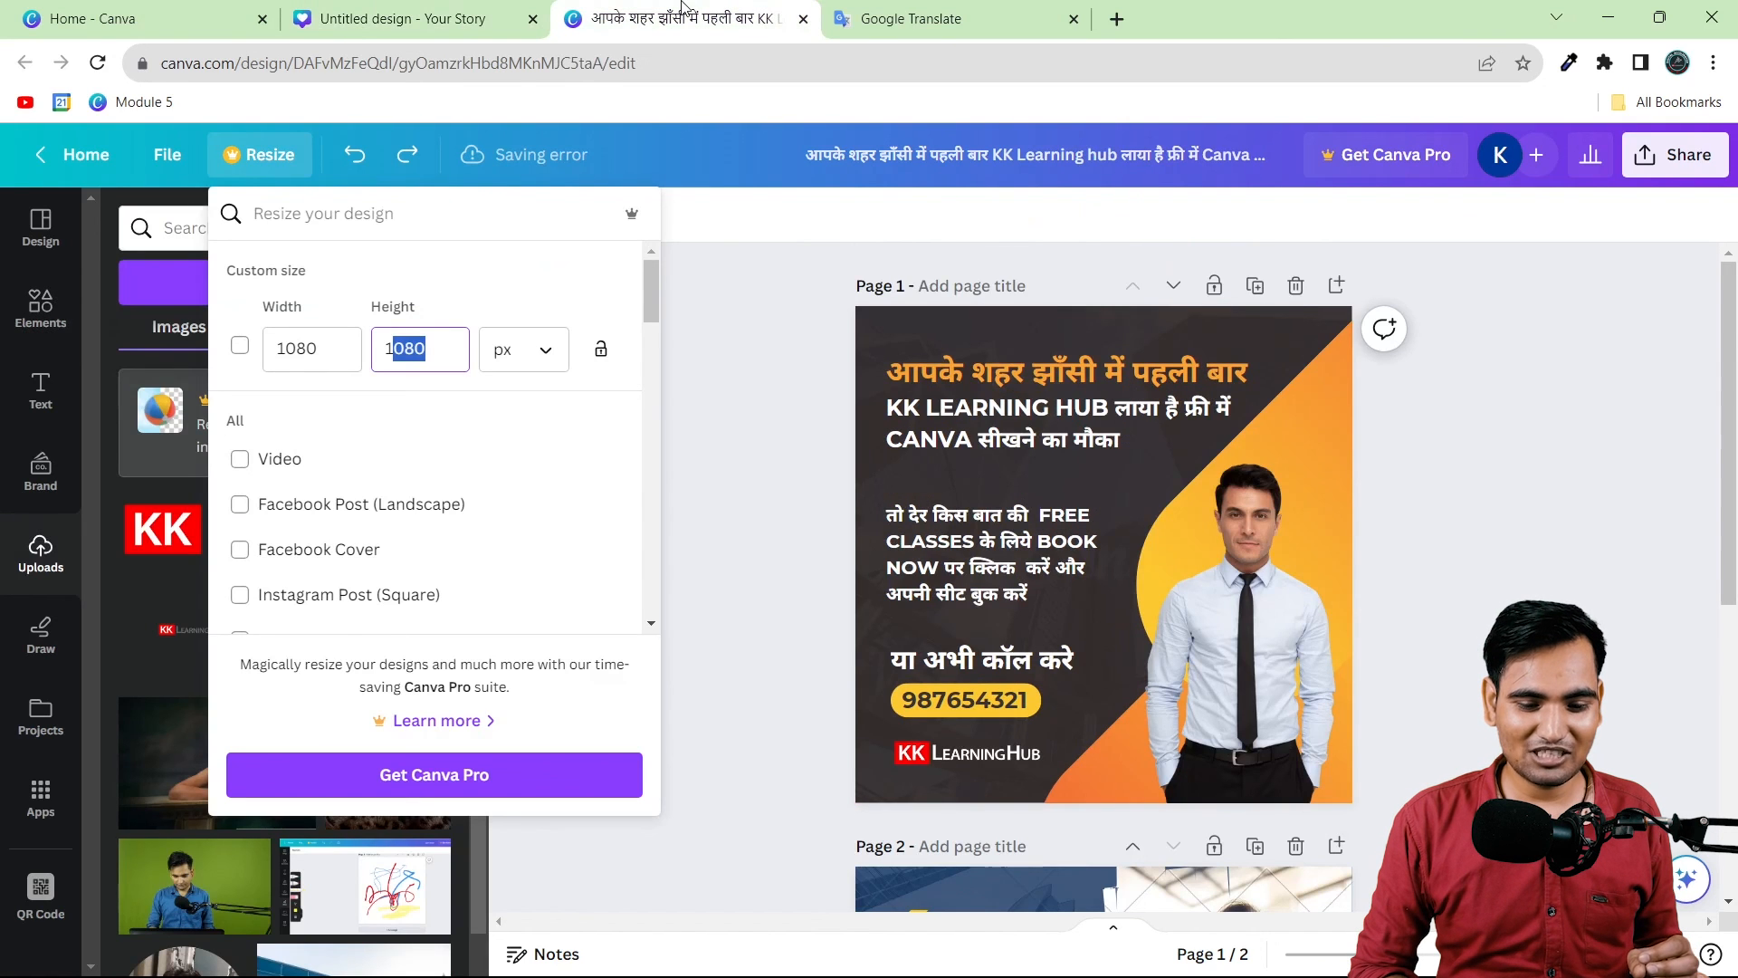
click(816, 324)
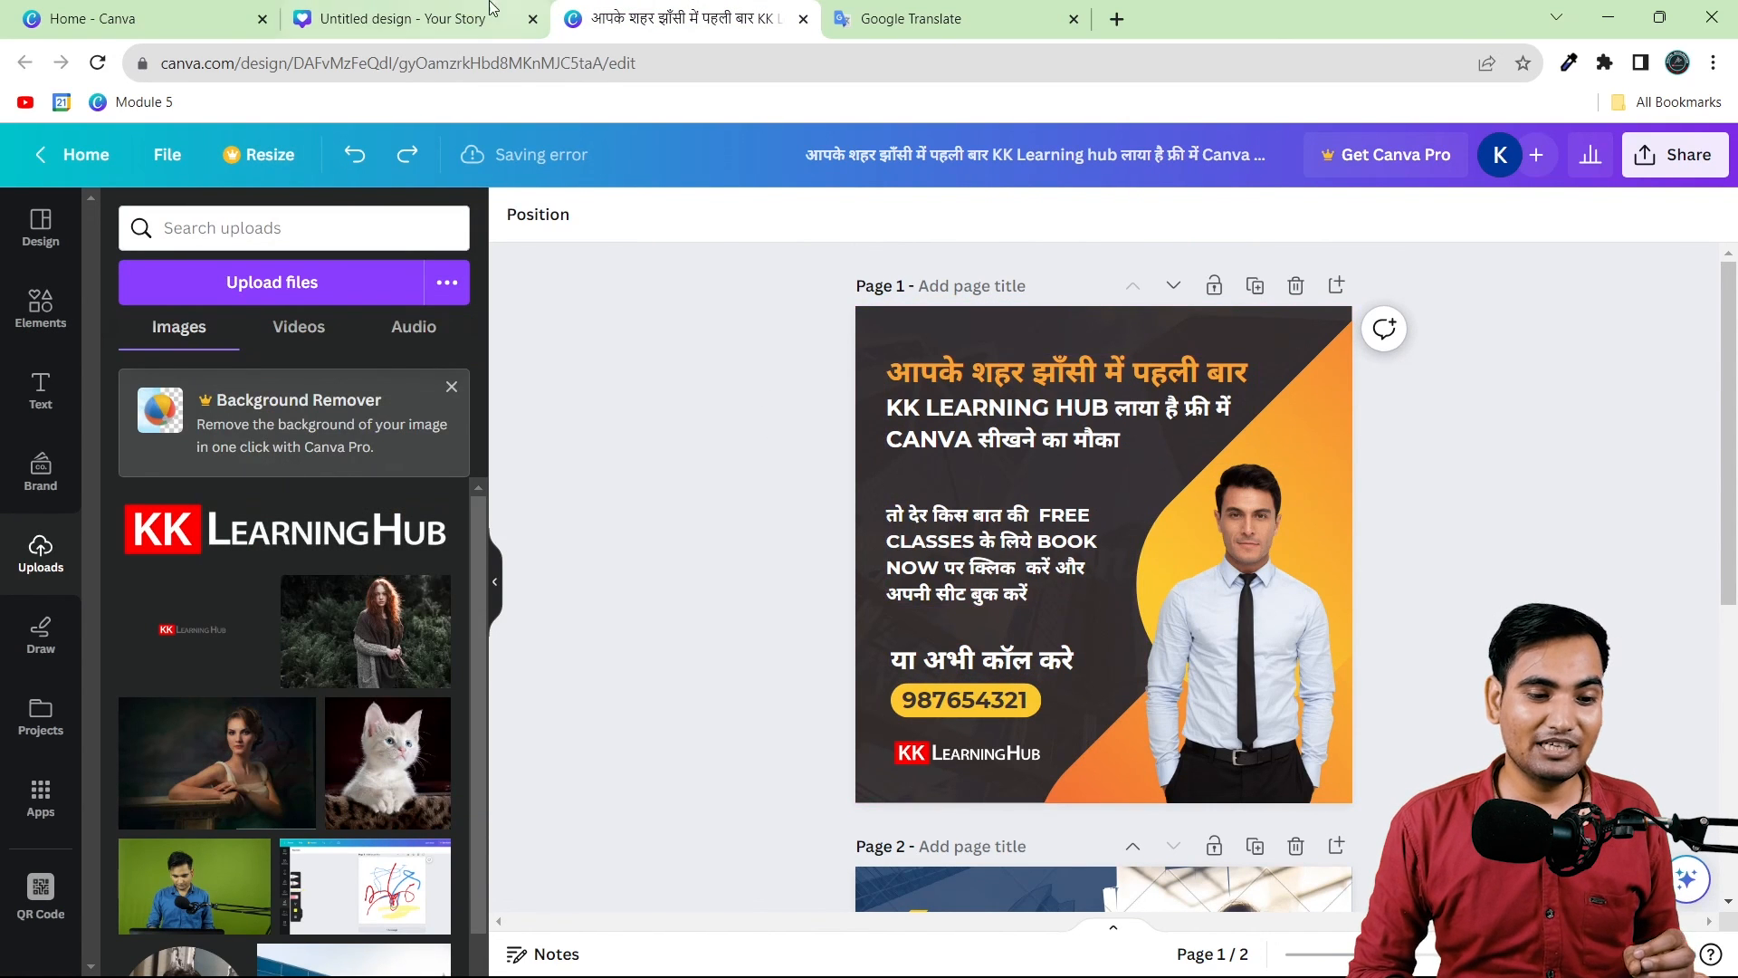
click(466, 8)
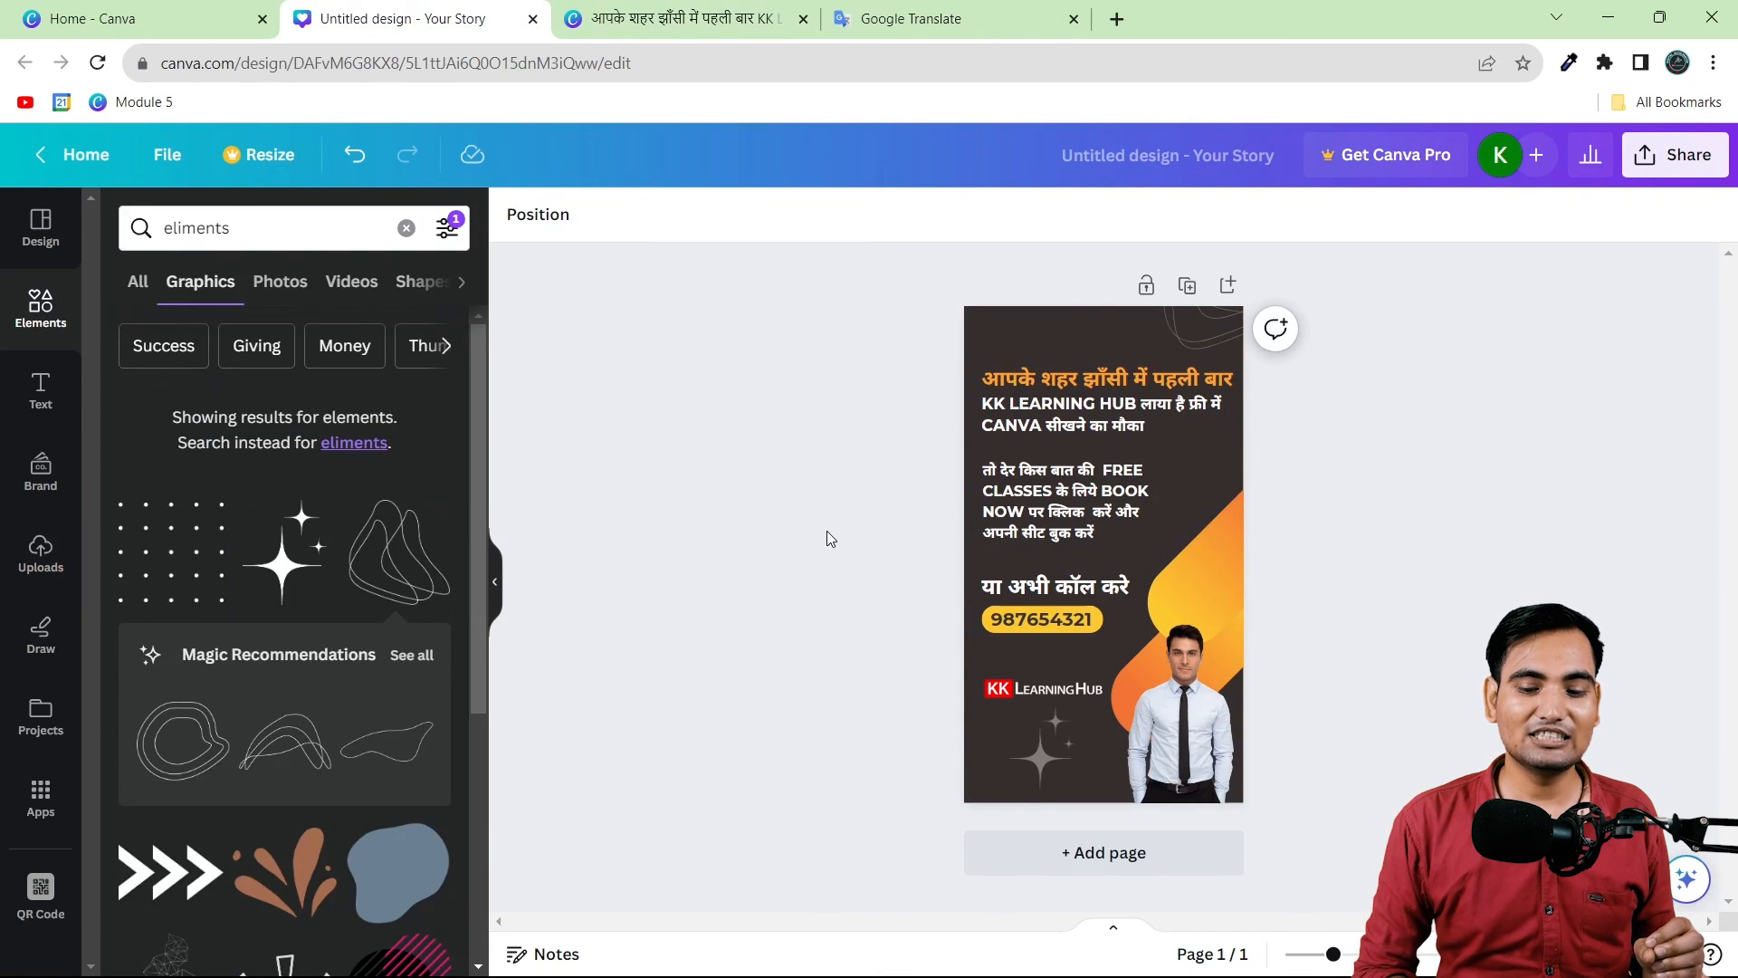